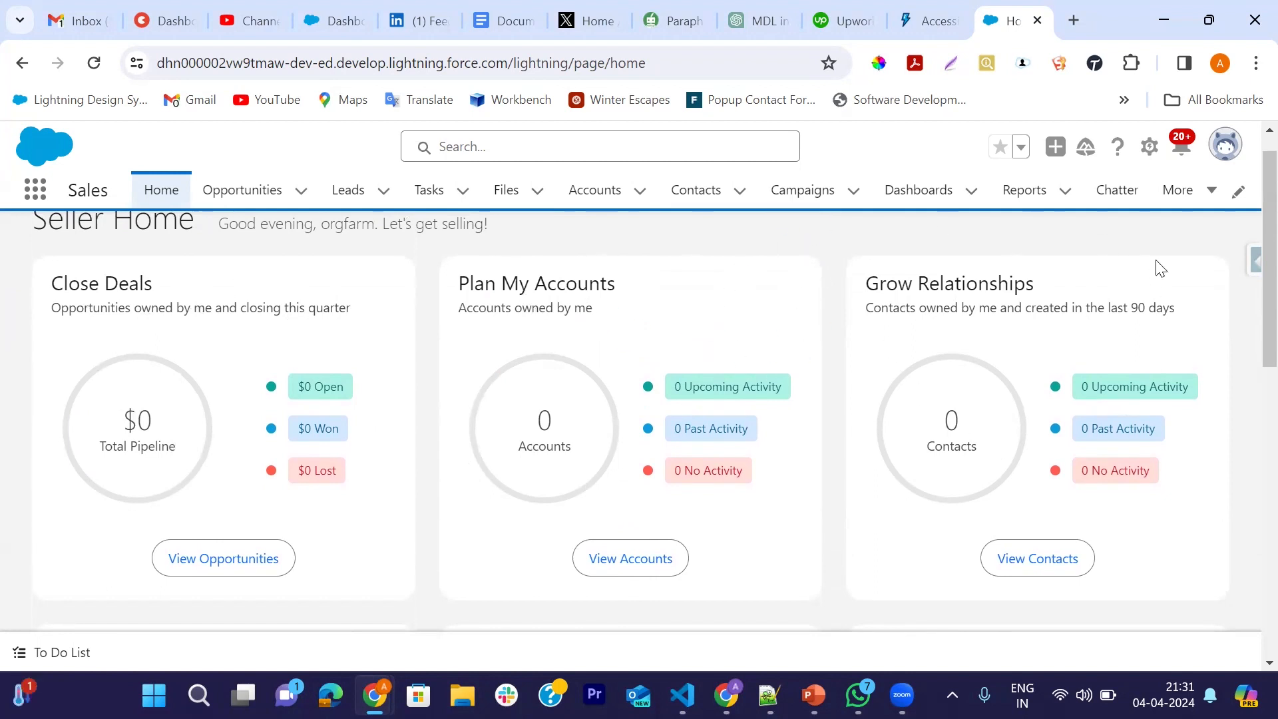
Step: Look over the Seller Home page and open the org's Setup area
scroll(975, 408, down, 5)
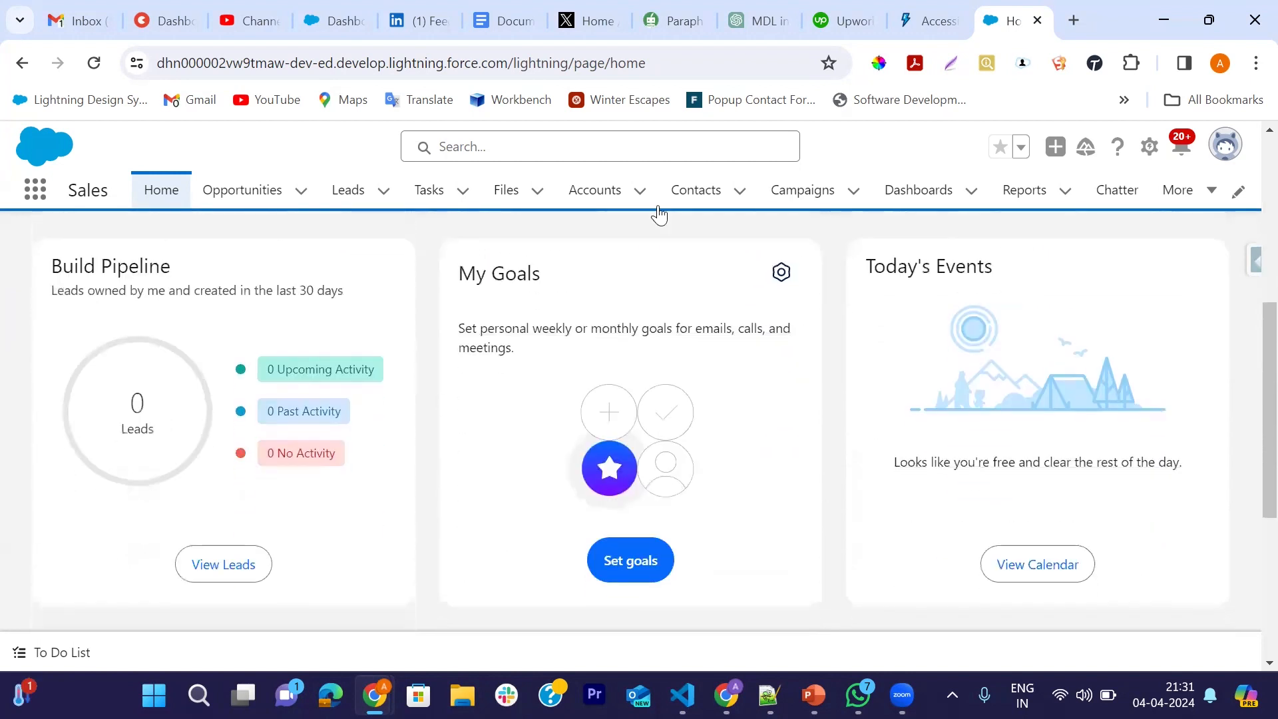
scroll(710, 518, down, 1)
scroll(709, 517, down, 3)
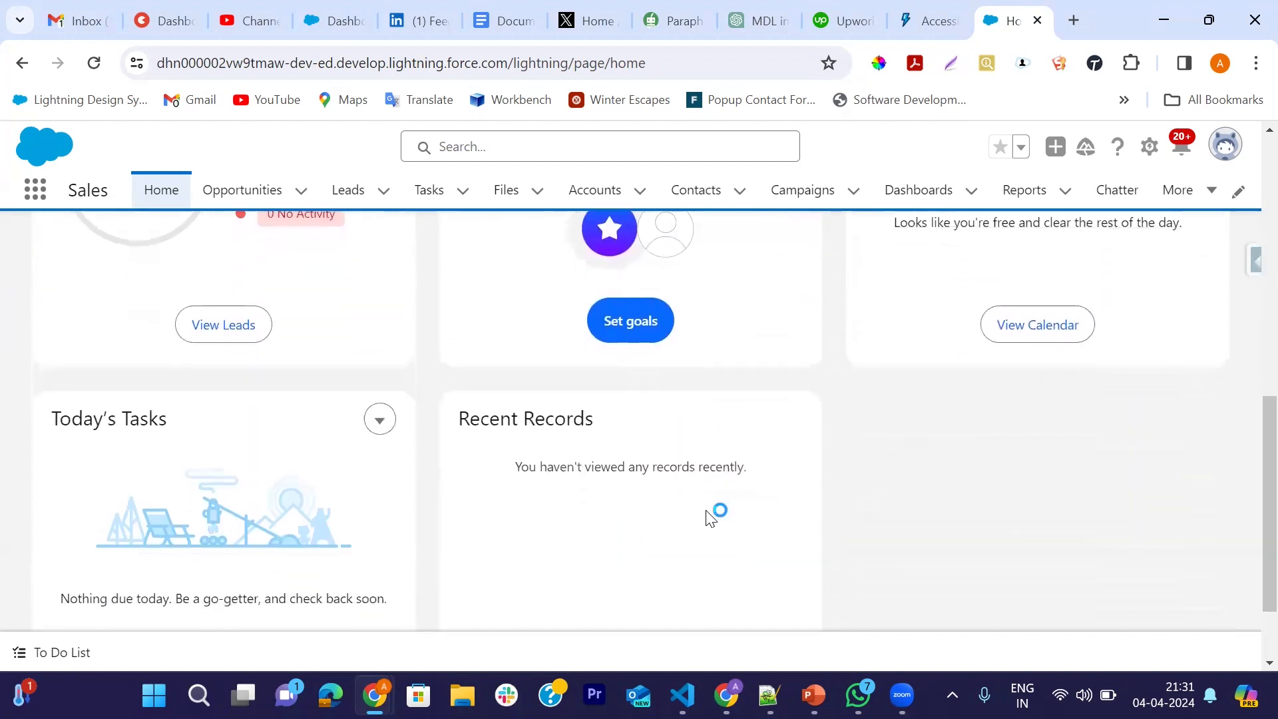
scroll(707, 511, up, 10)
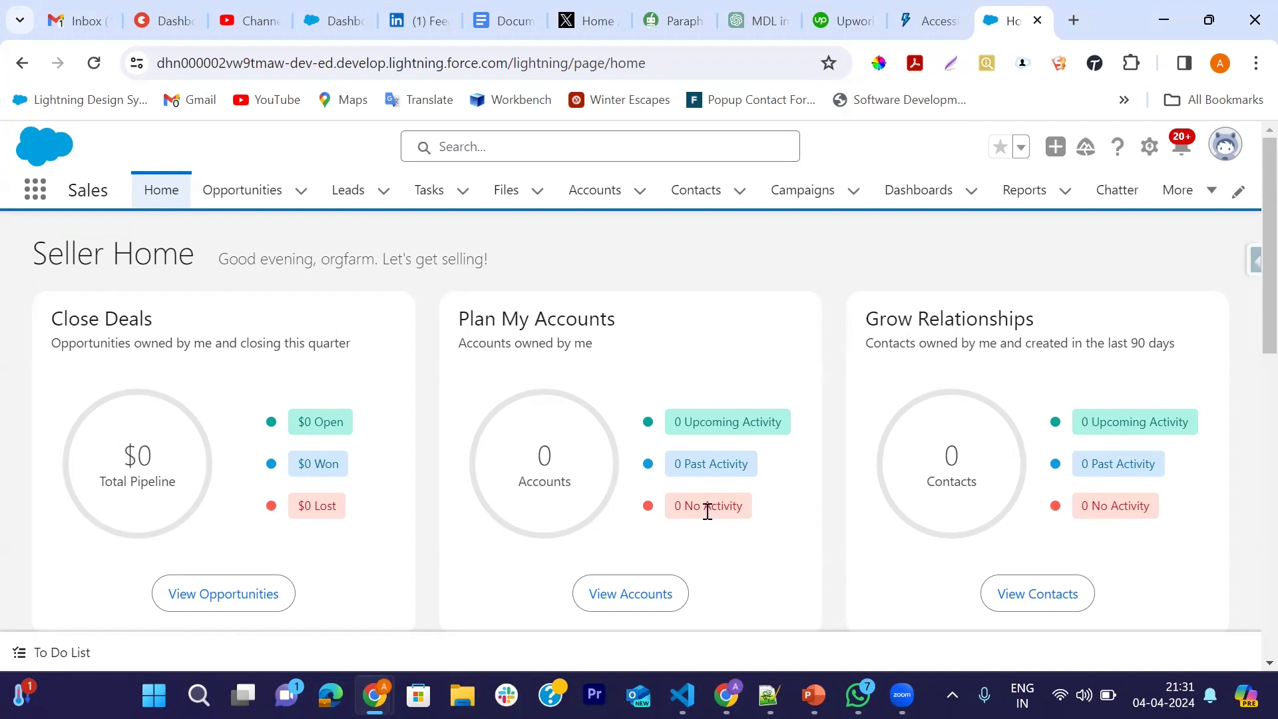
click(1149, 146)
click(1059, 205)
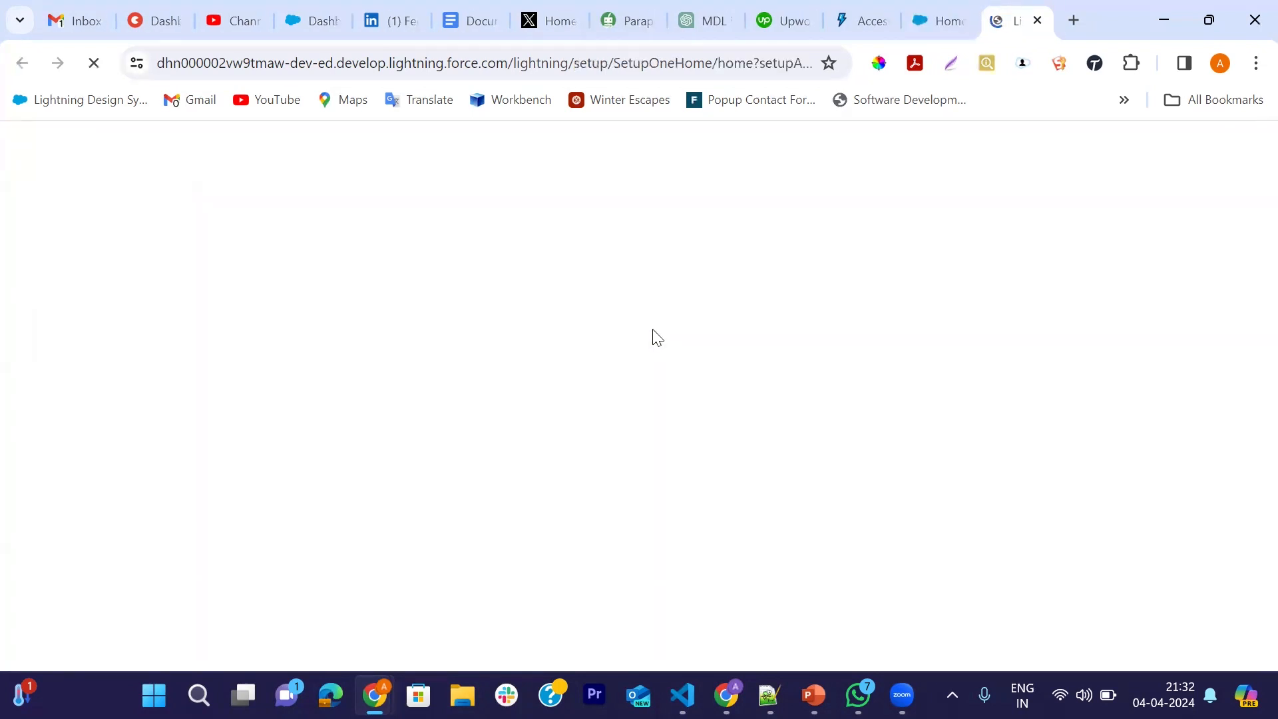
Step: Review the Einstein Copilot trial org sign-up page in the incognito window, then return to the Setup window
mouse_move(376, 693)
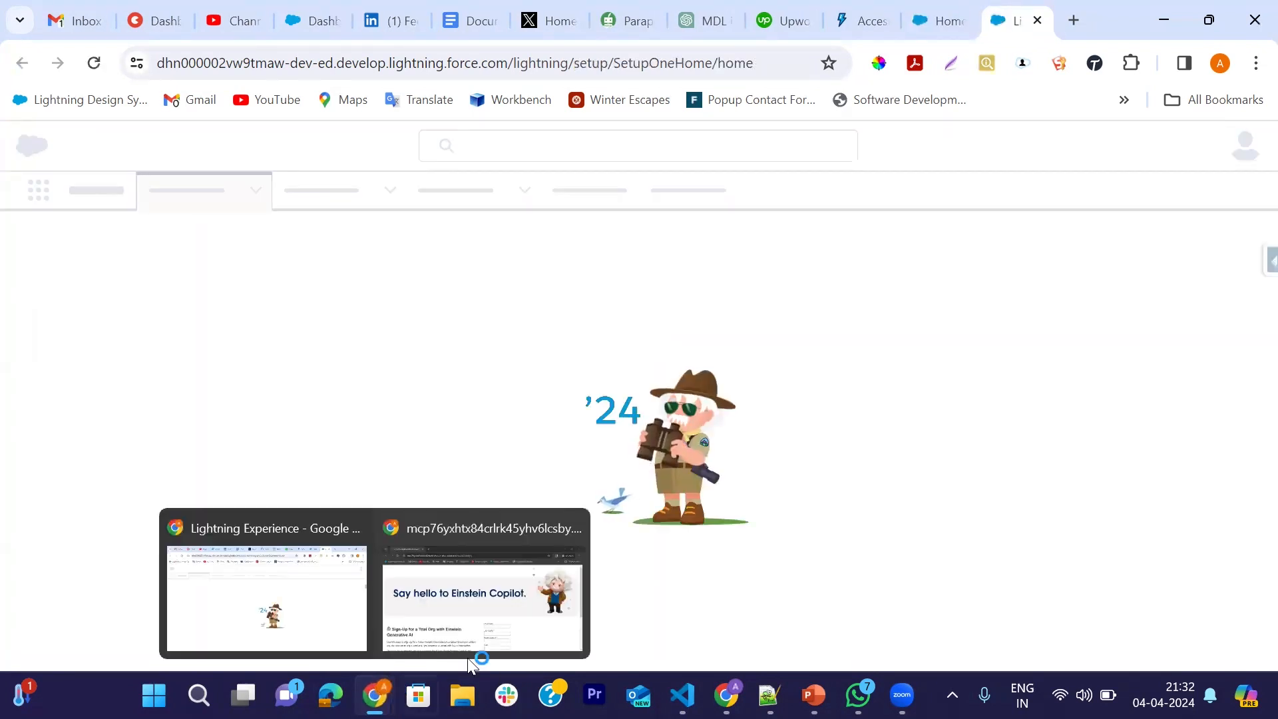
click(472, 589)
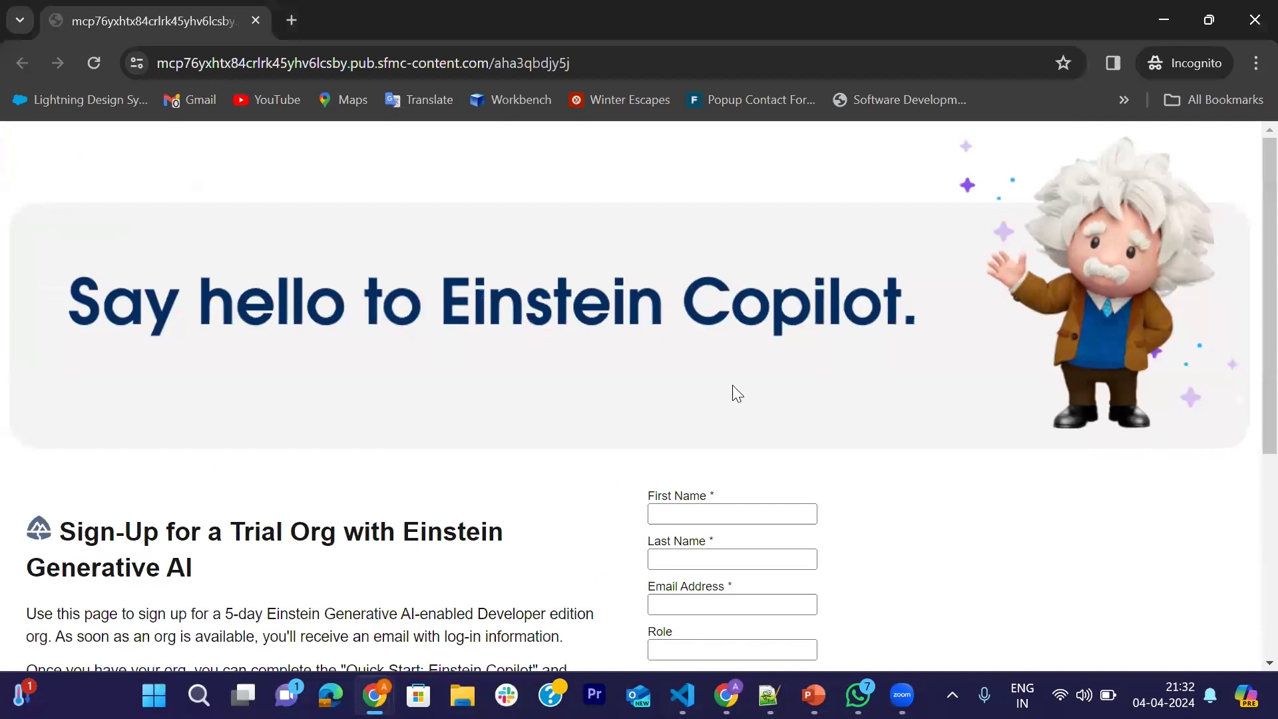
scroll(571, 457, down, 4)
scroll(373, 293, up, 3)
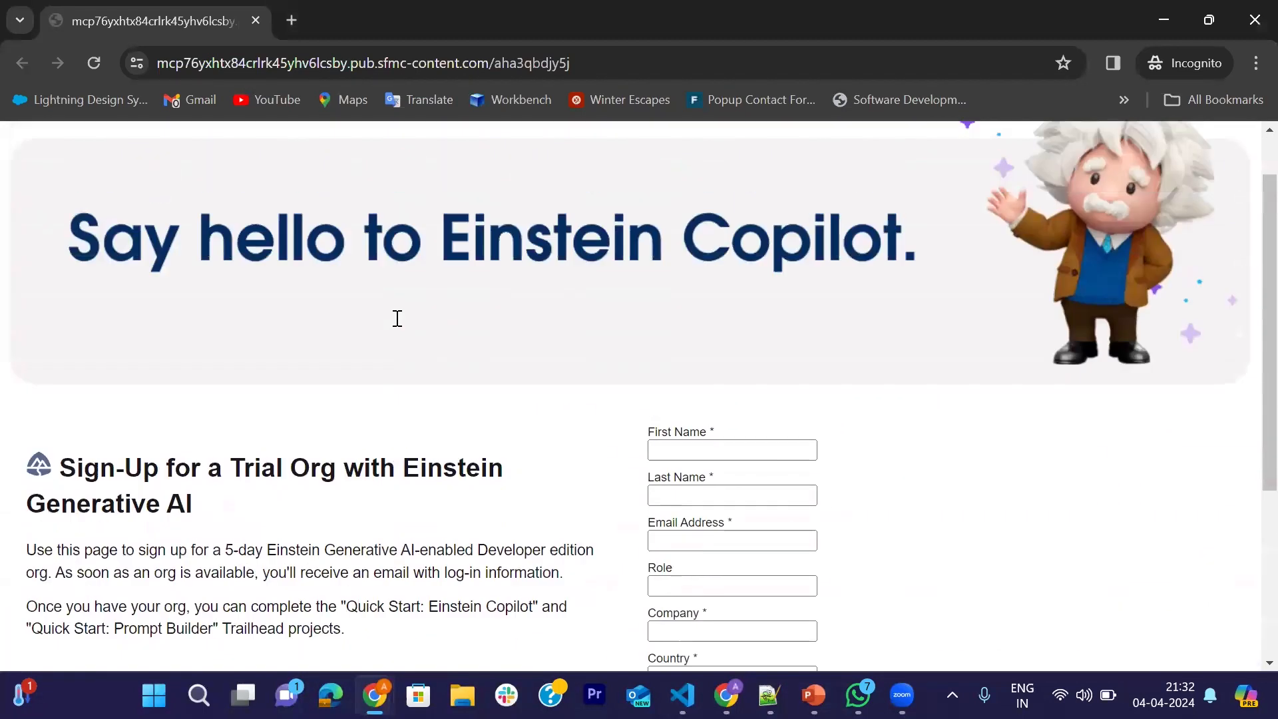
scroll(373, 313, up, 1)
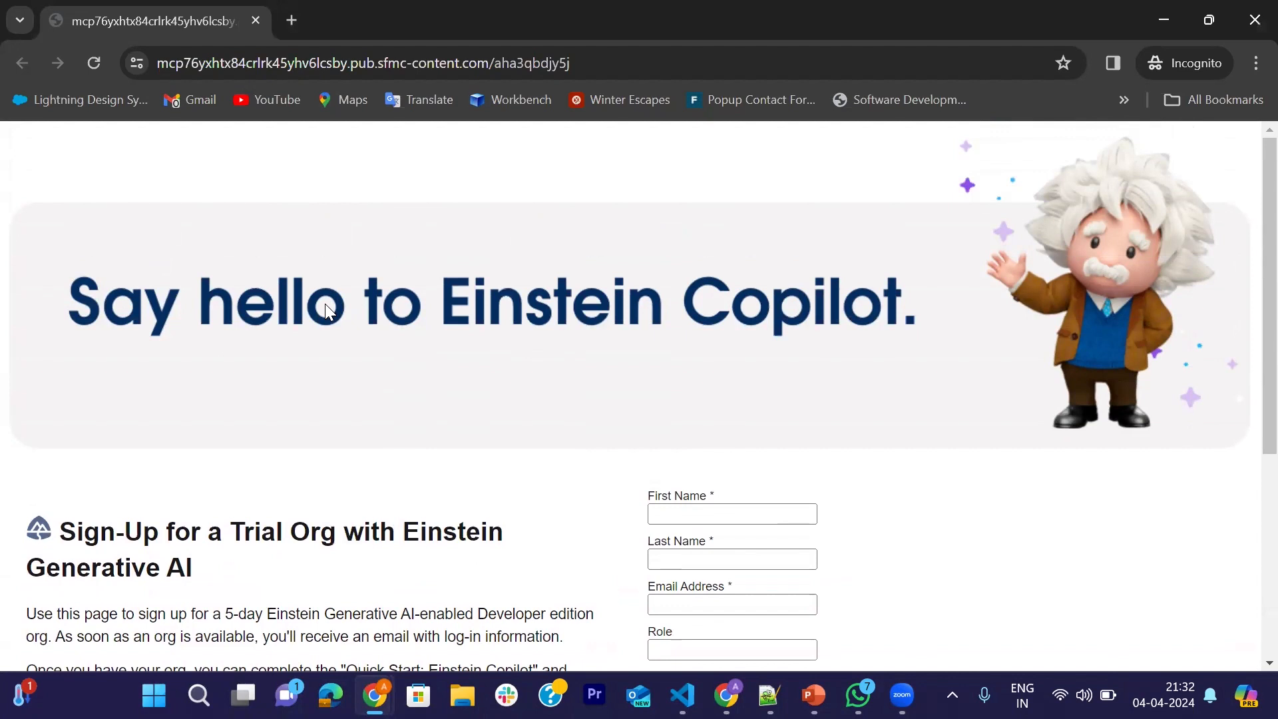
key(alt+Tab)
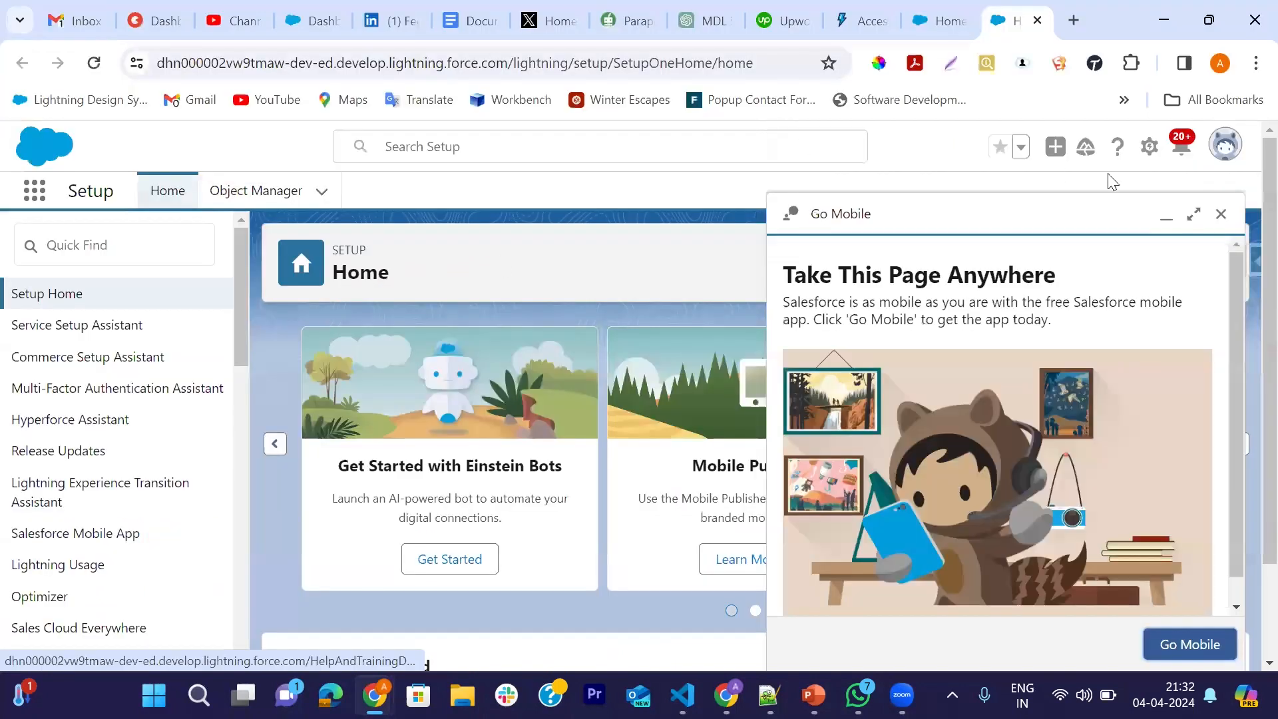
Step: Dismiss the Go Mobile prompt and search the setup pages for "Einst"
click(1221, 214)
click(144, 244)
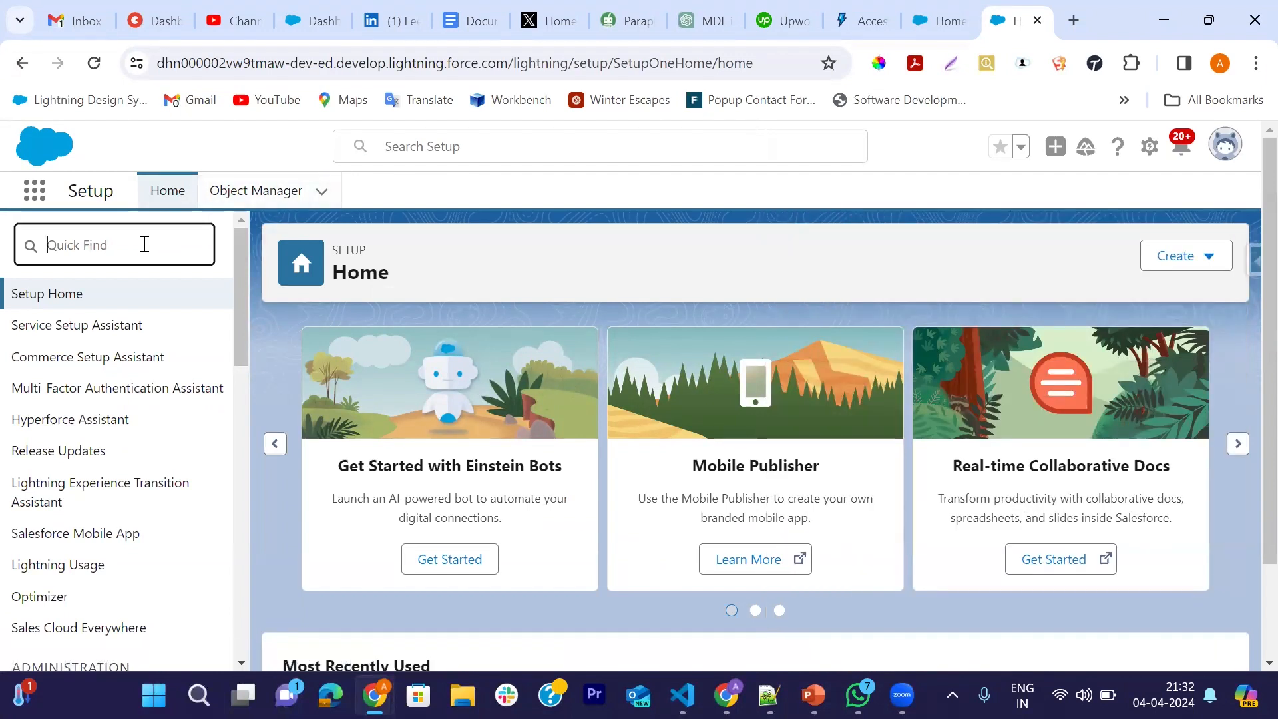
text(E)
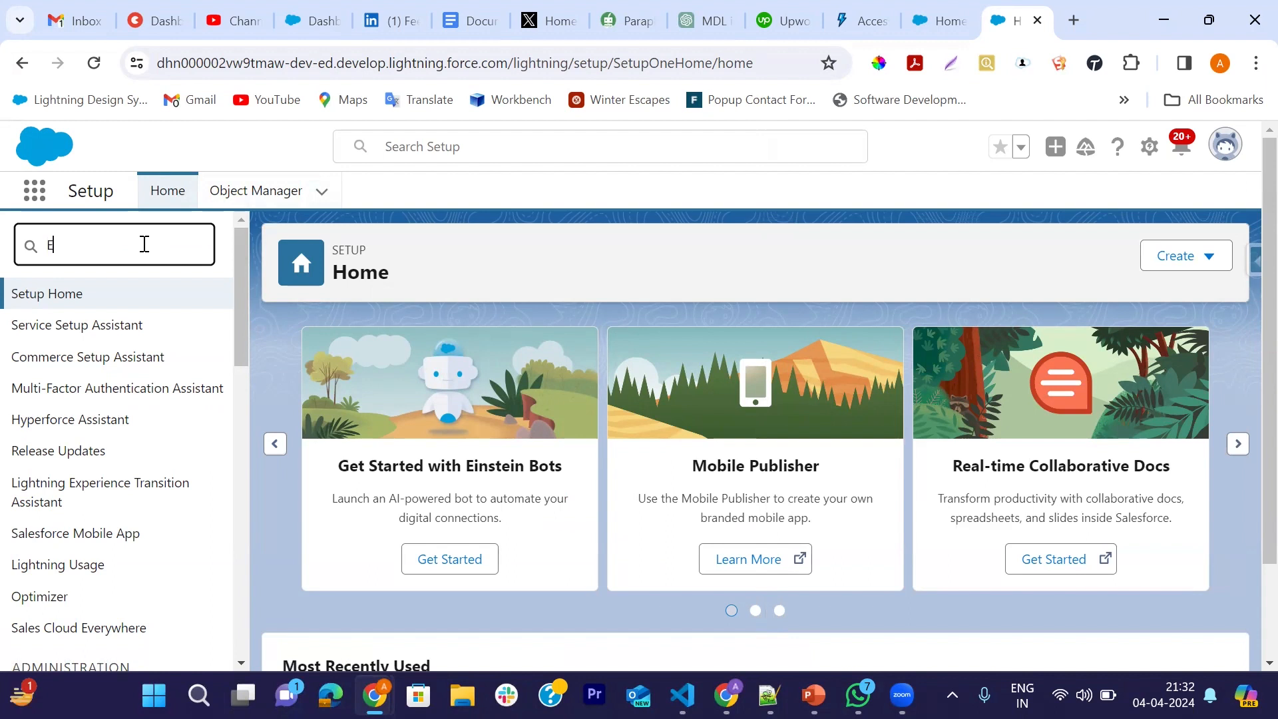
text(ist)
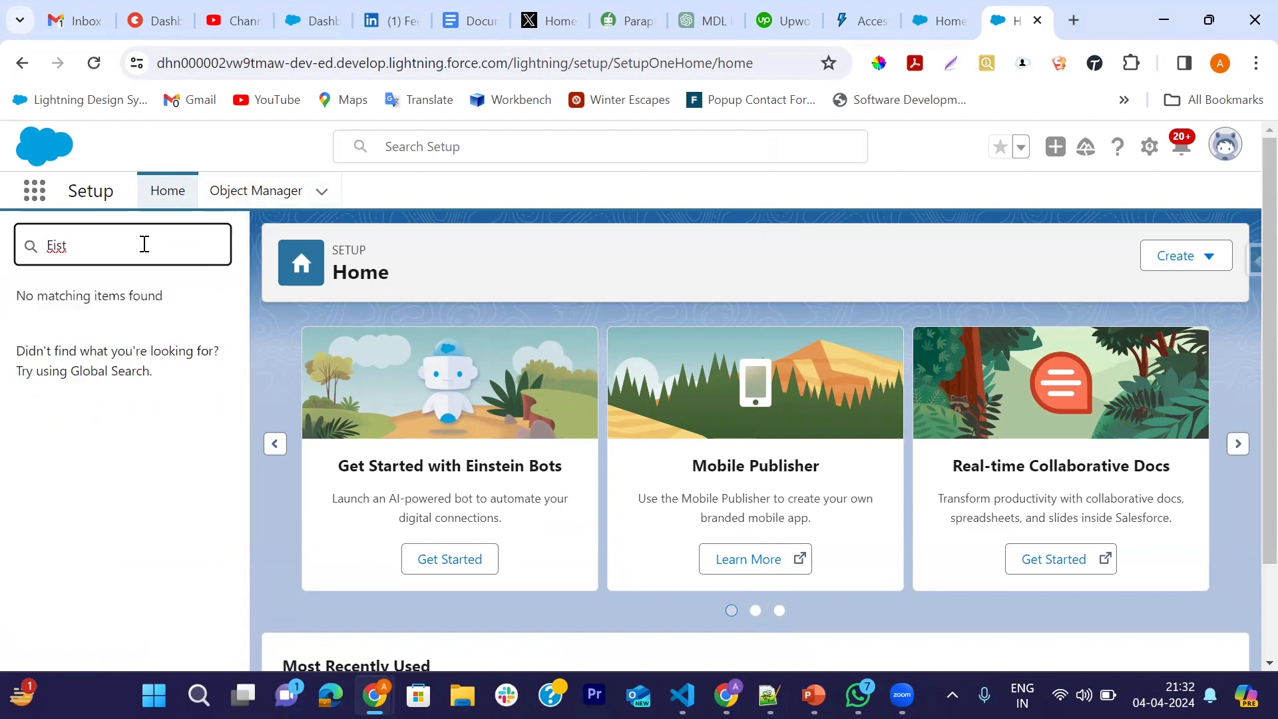
key(BackSpace)
key(BackSpace)
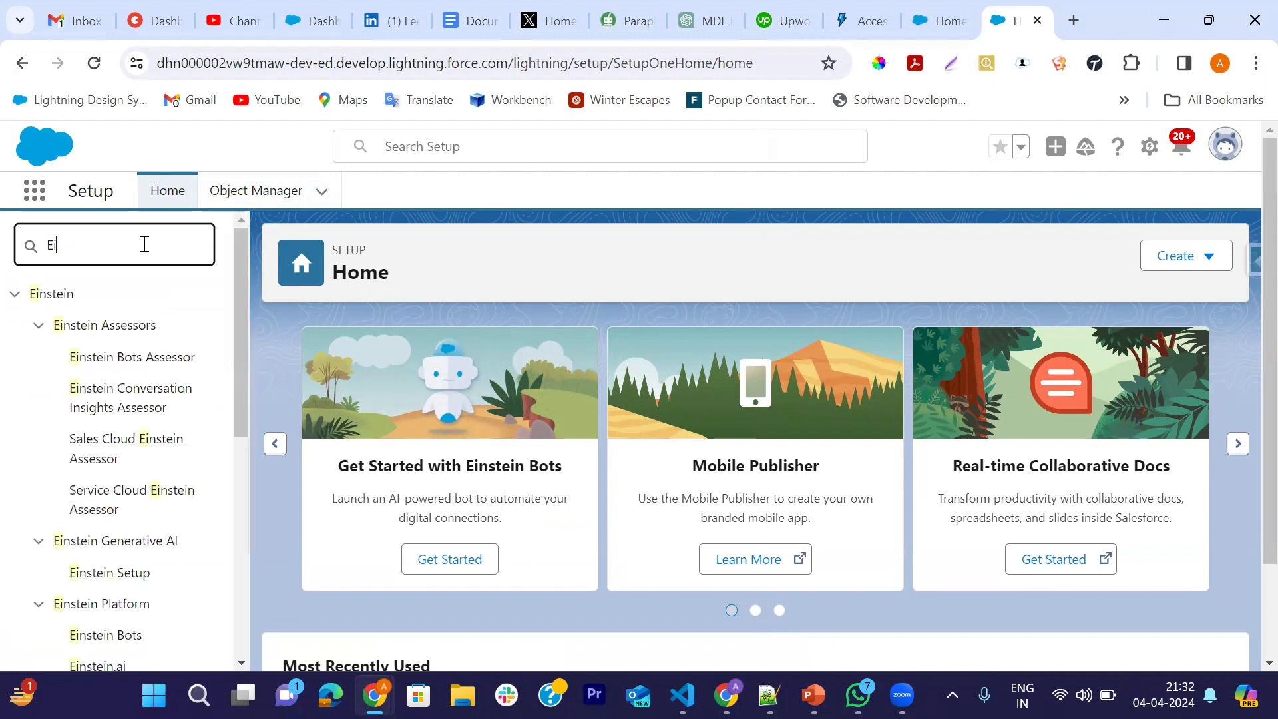
text(nst)
Step: Turn on Einstein on the Einstein Setup page under Einstein Generative AI
scroll(134, 485, down, 3)
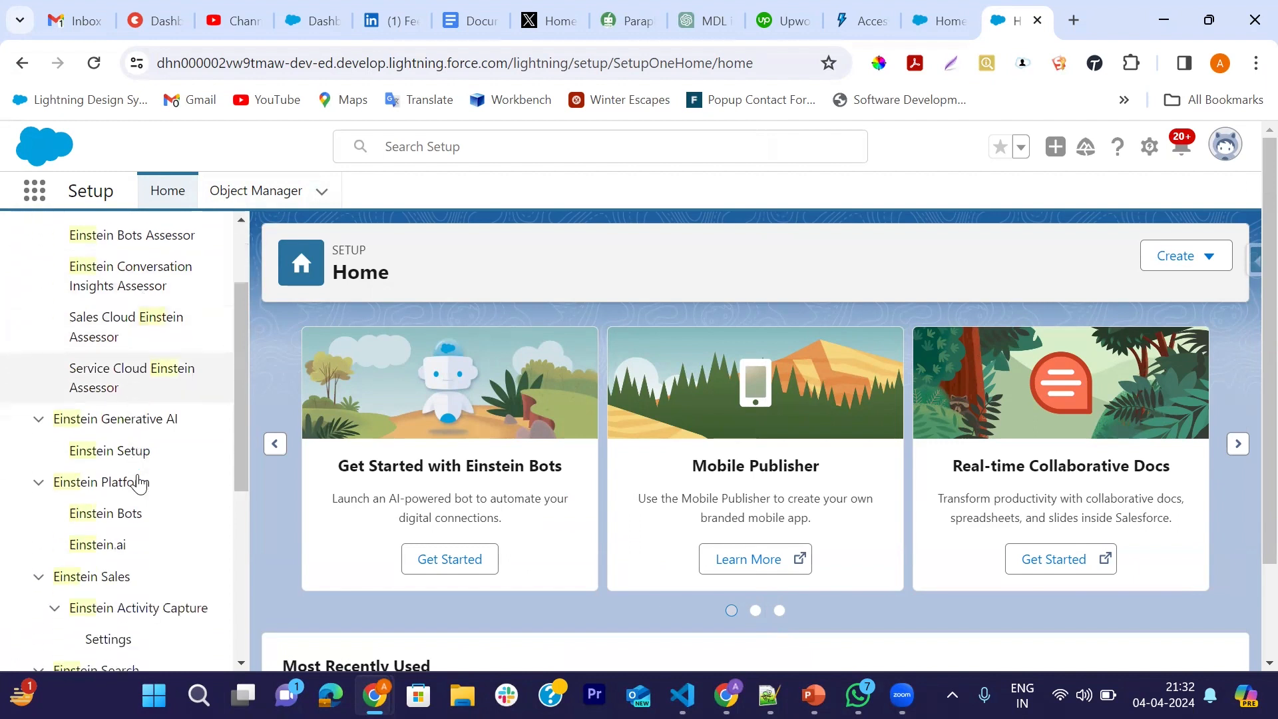
scroll(168, 550, down, 2)
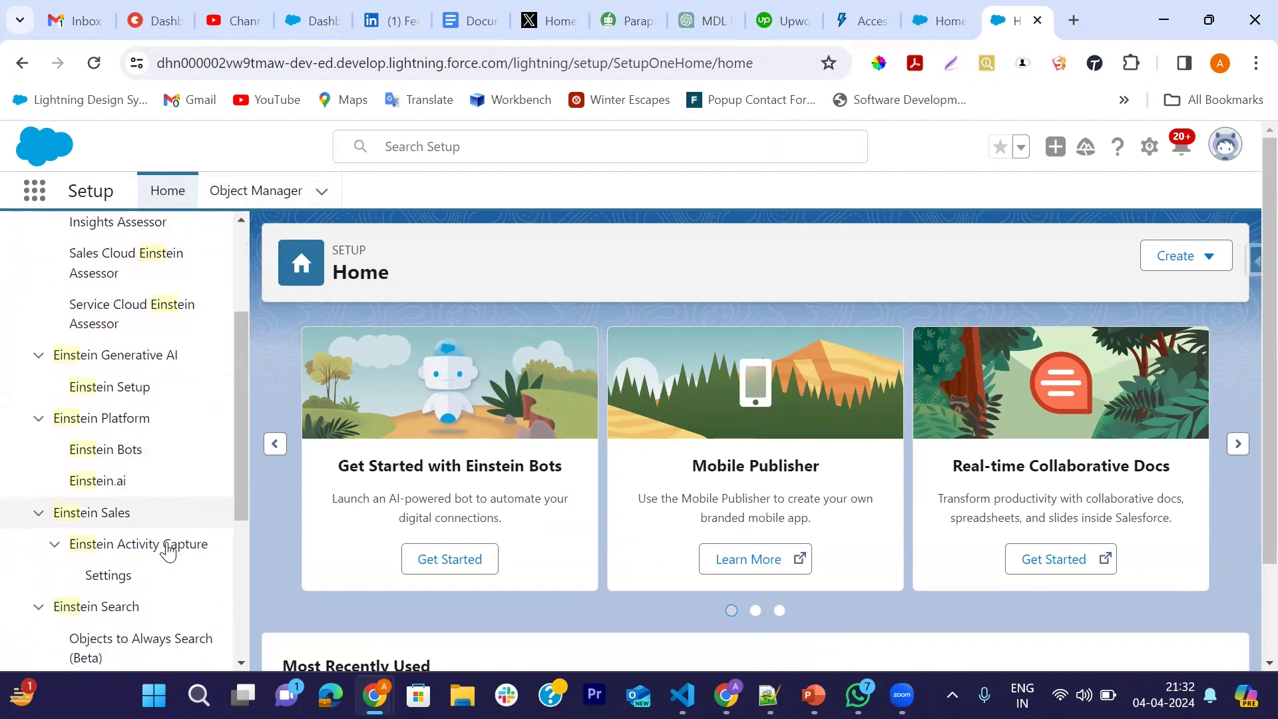
scroll(199, 533, down, 5)
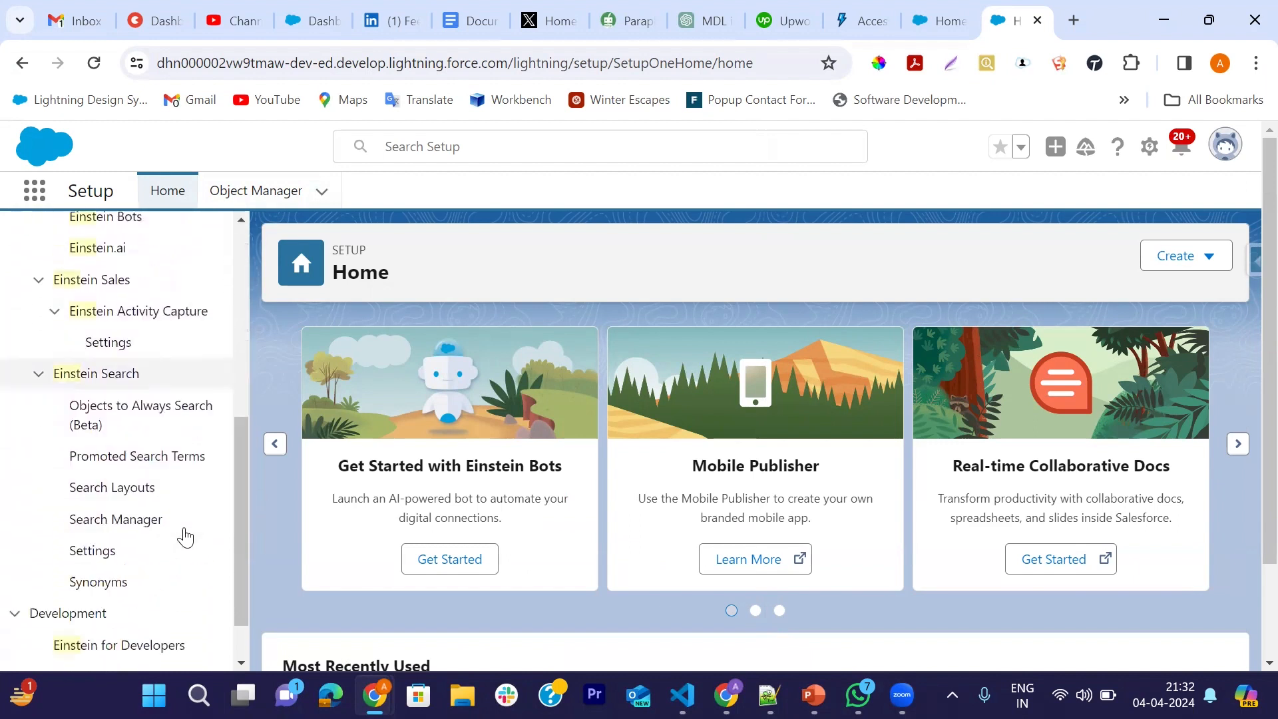
scroll(200, 526, up, 4)
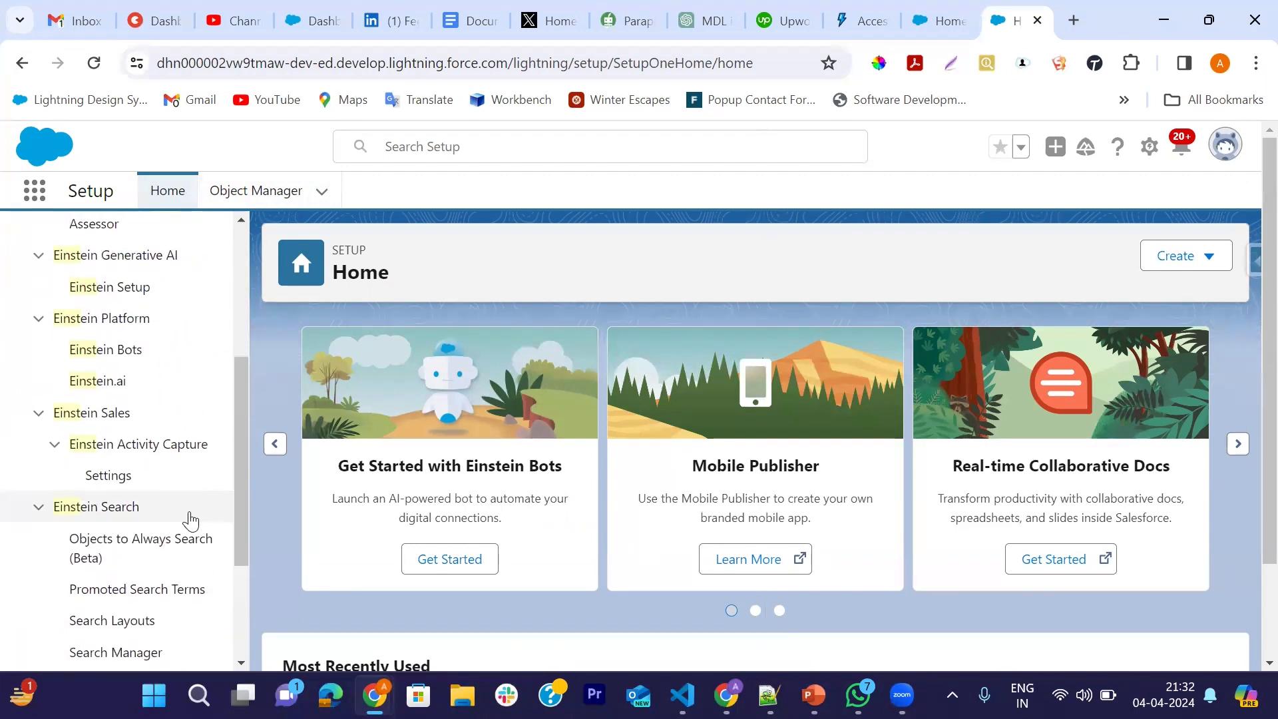
scroll(148, 408, up, 2)
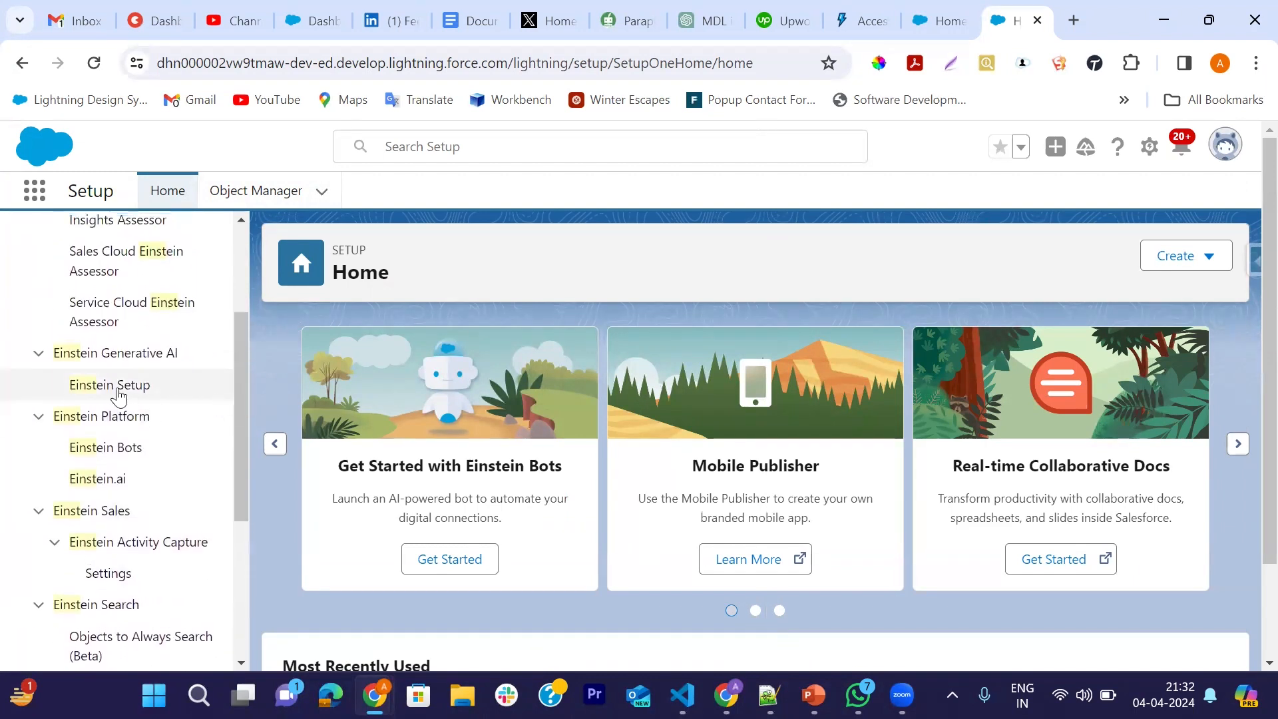
click(111, 393)
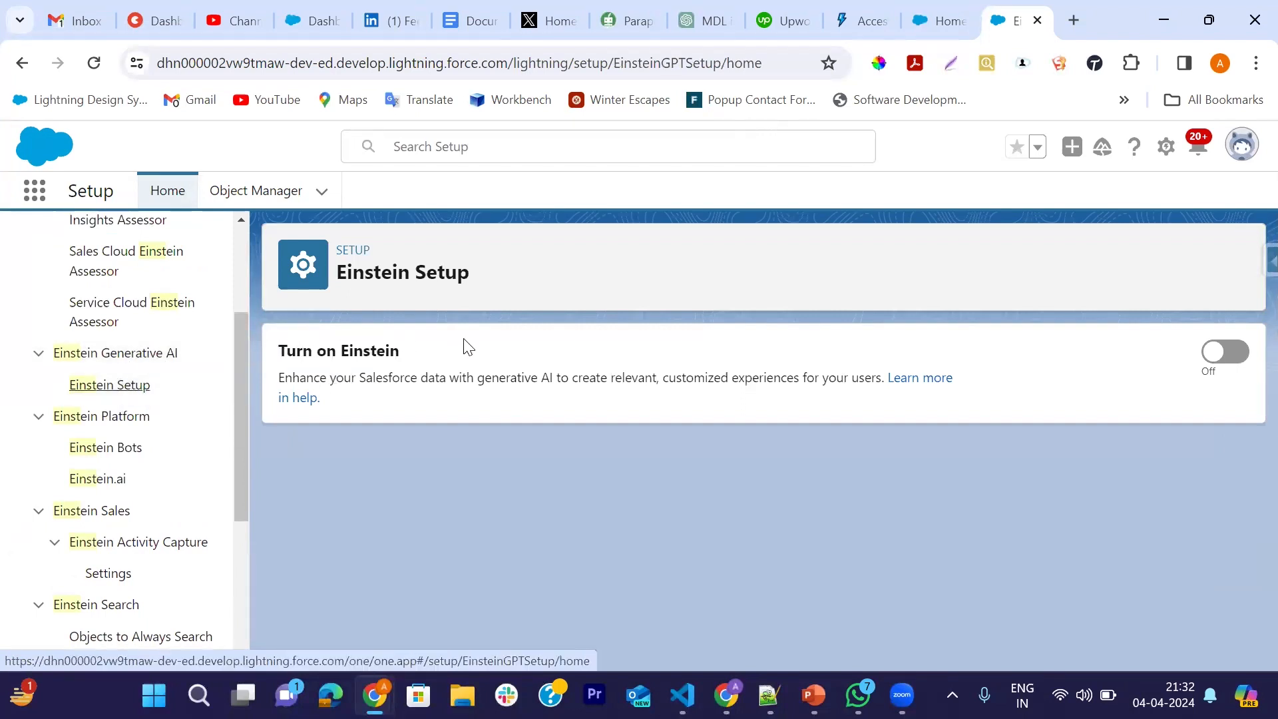
click(1228, 352)
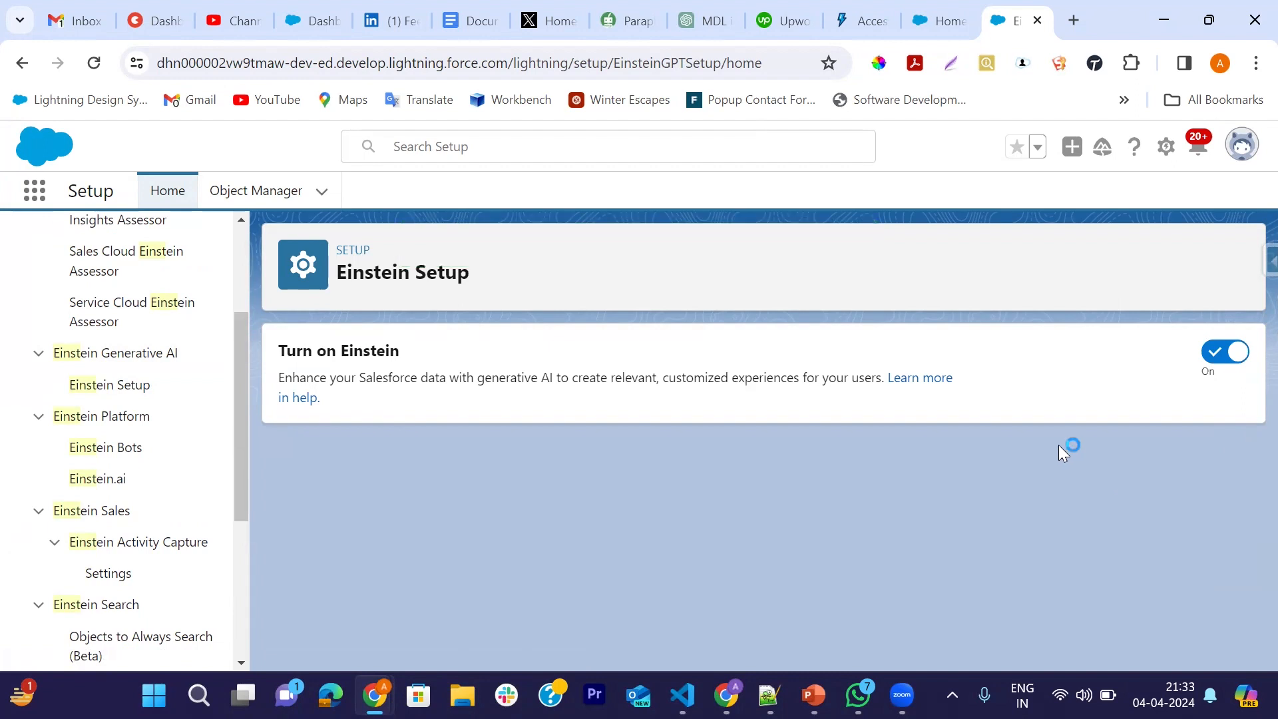
Step: Reload Setup, search the setup pages for "copilo" and open the Einstein Copilots page
key(F5)
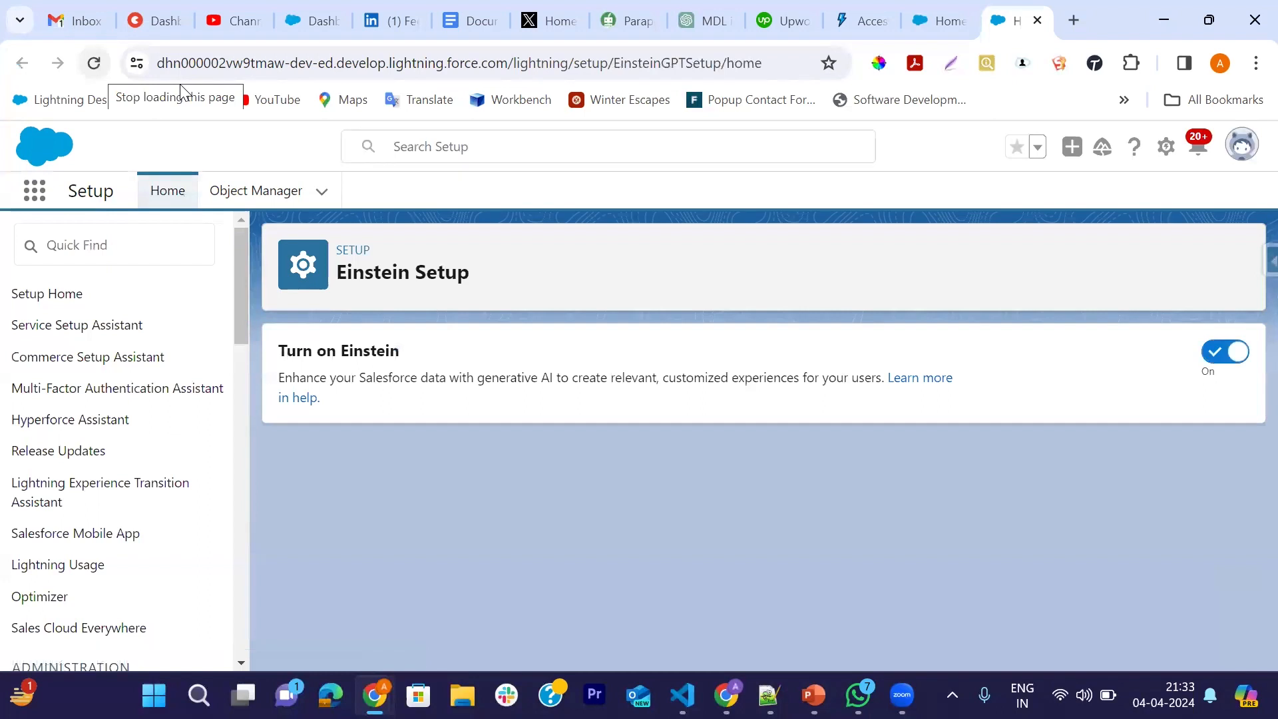
click(135, 254)
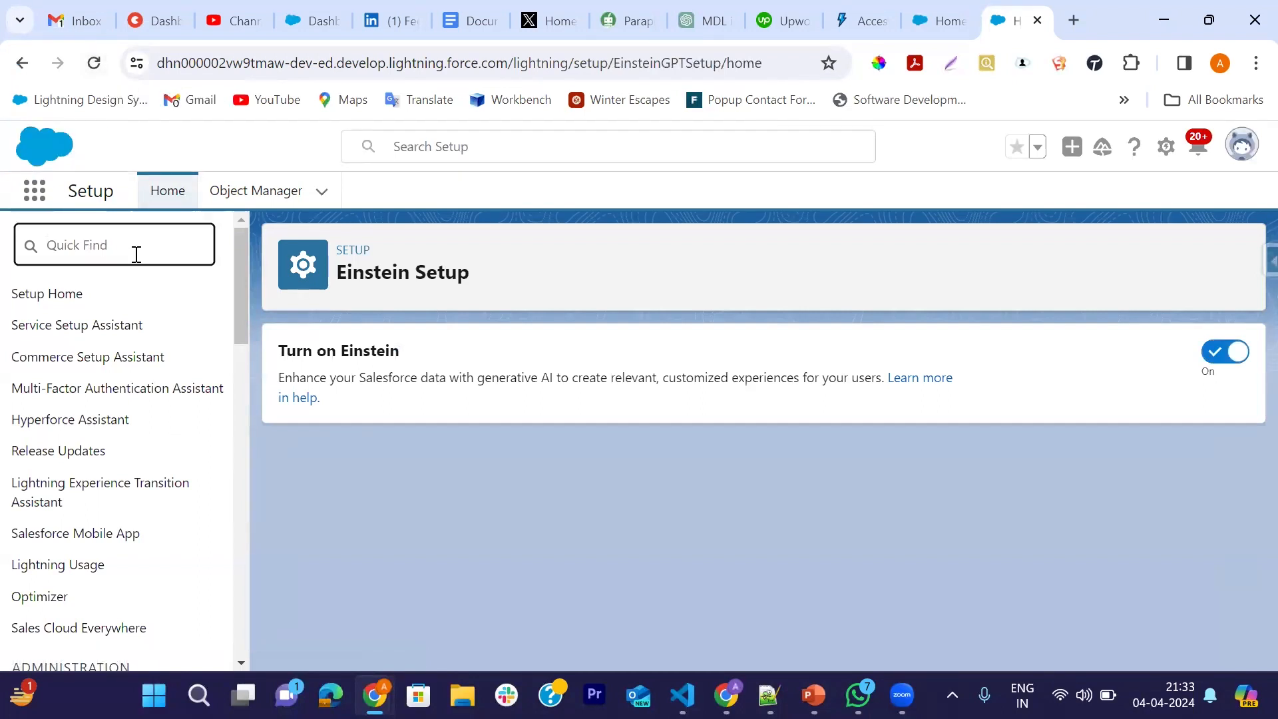
text(copilo)
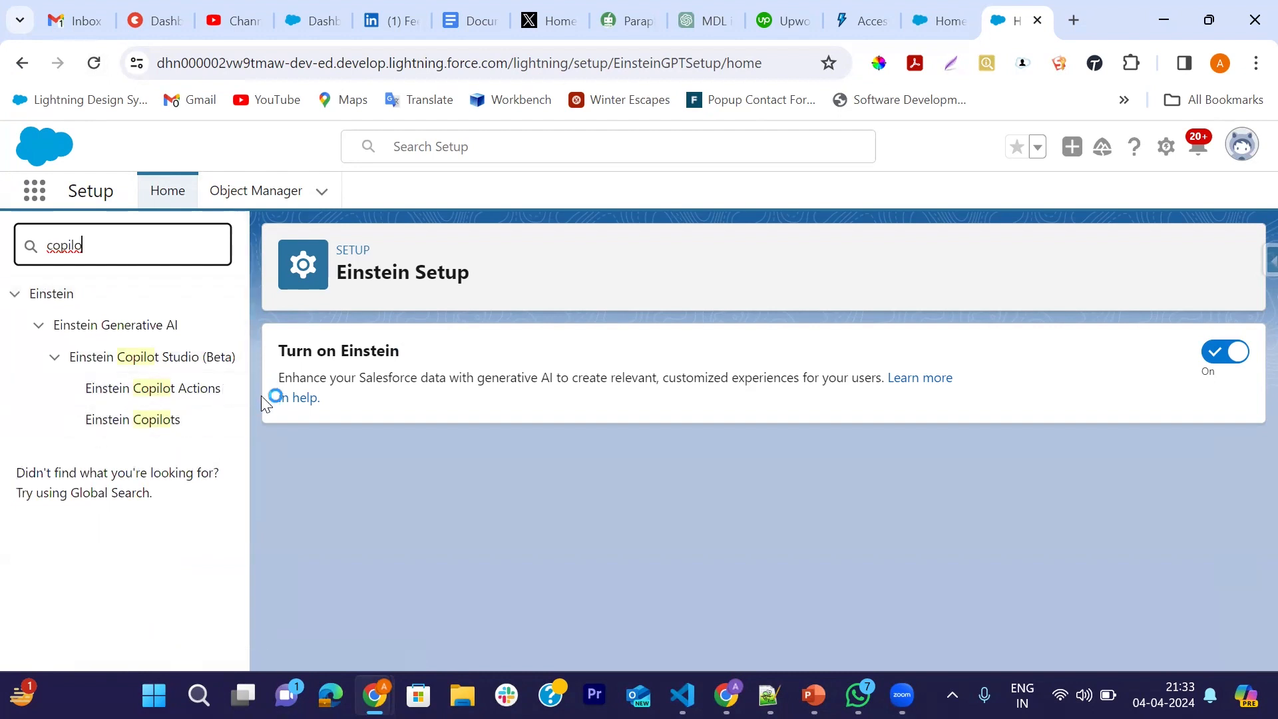
click(138, 434)
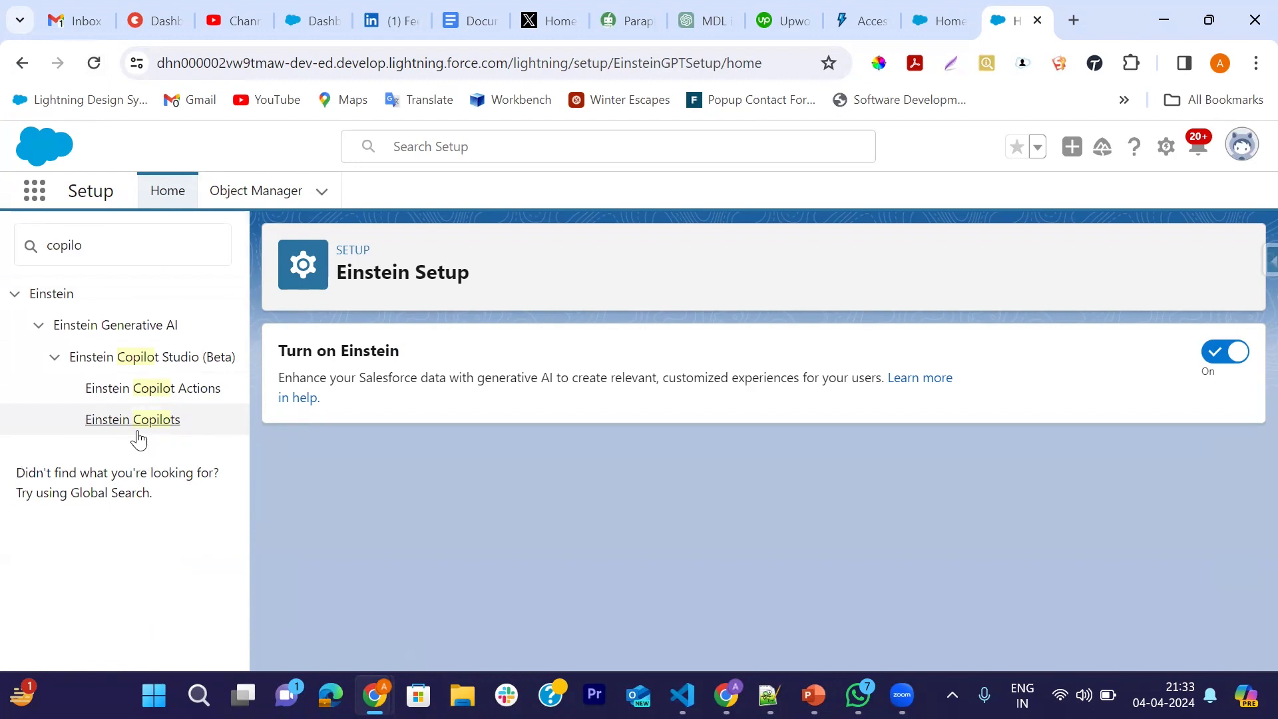
click(123, 431)
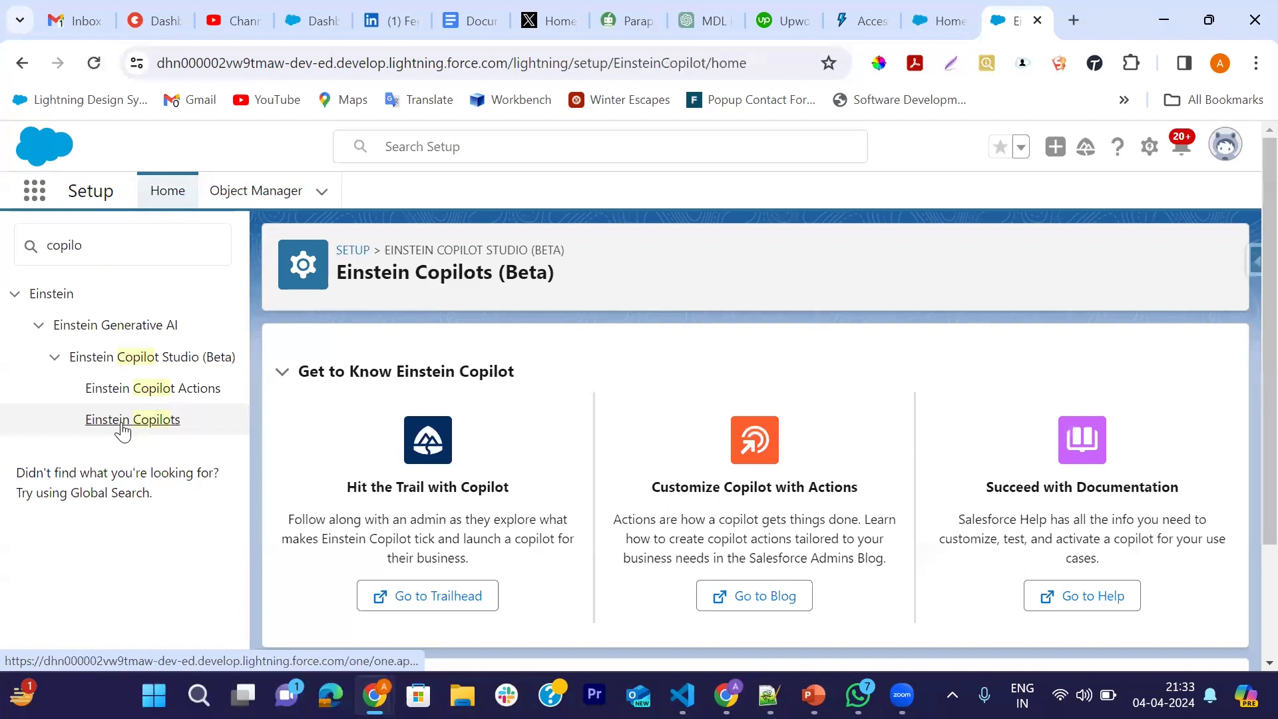
Step: Enable Einstein Copilot for Salesforce and check the copilot list below the setting
scroll(613, 405, down, 1)
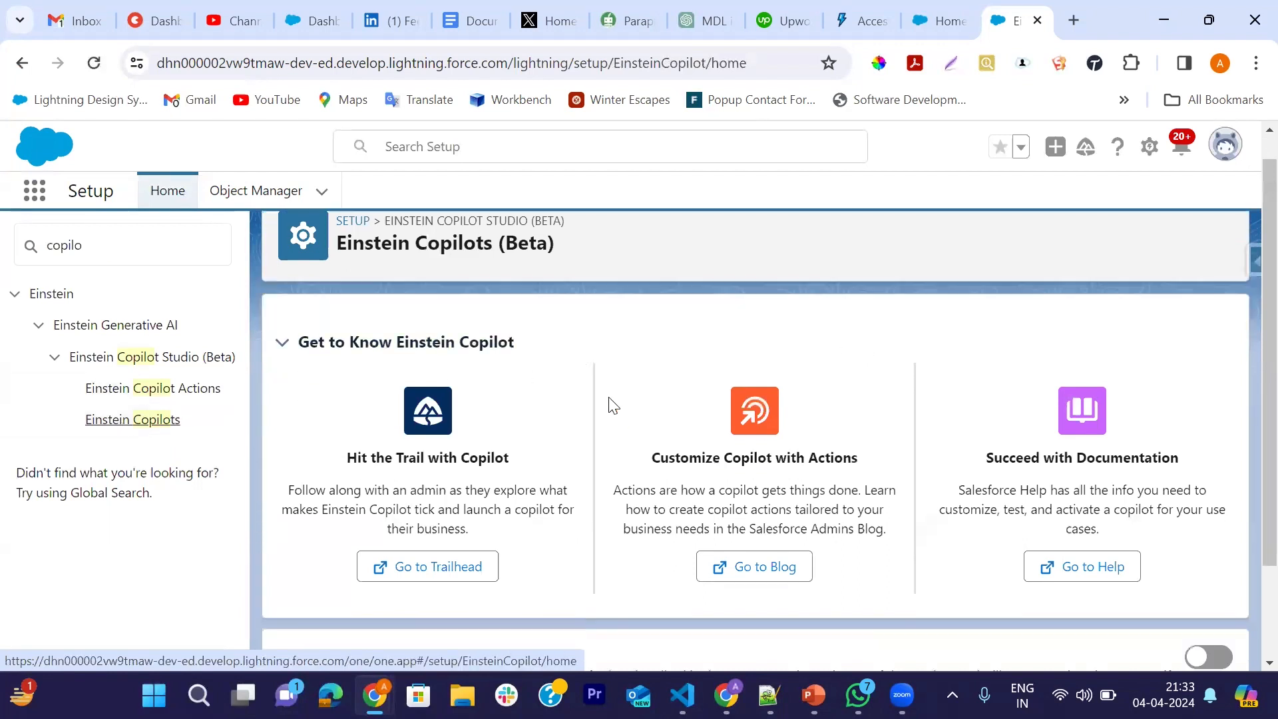
scroll(614, 406, down, 2)
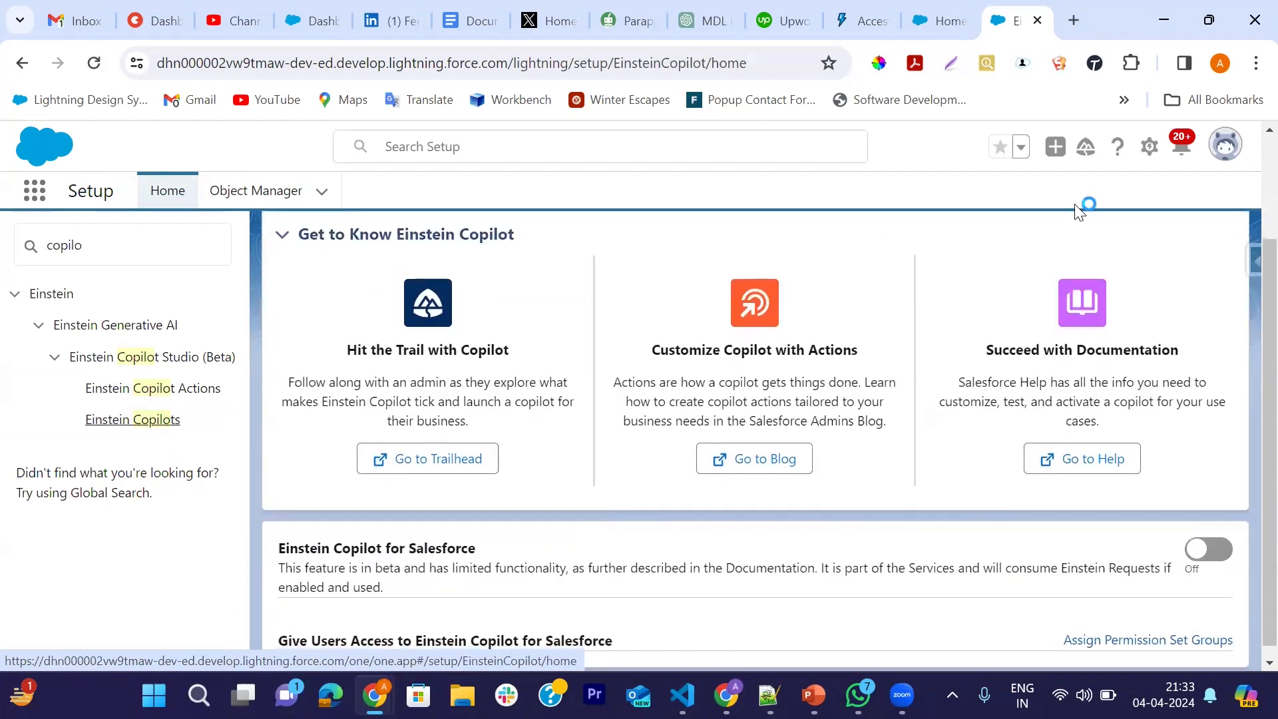
scroll(765, 408, down, 1)
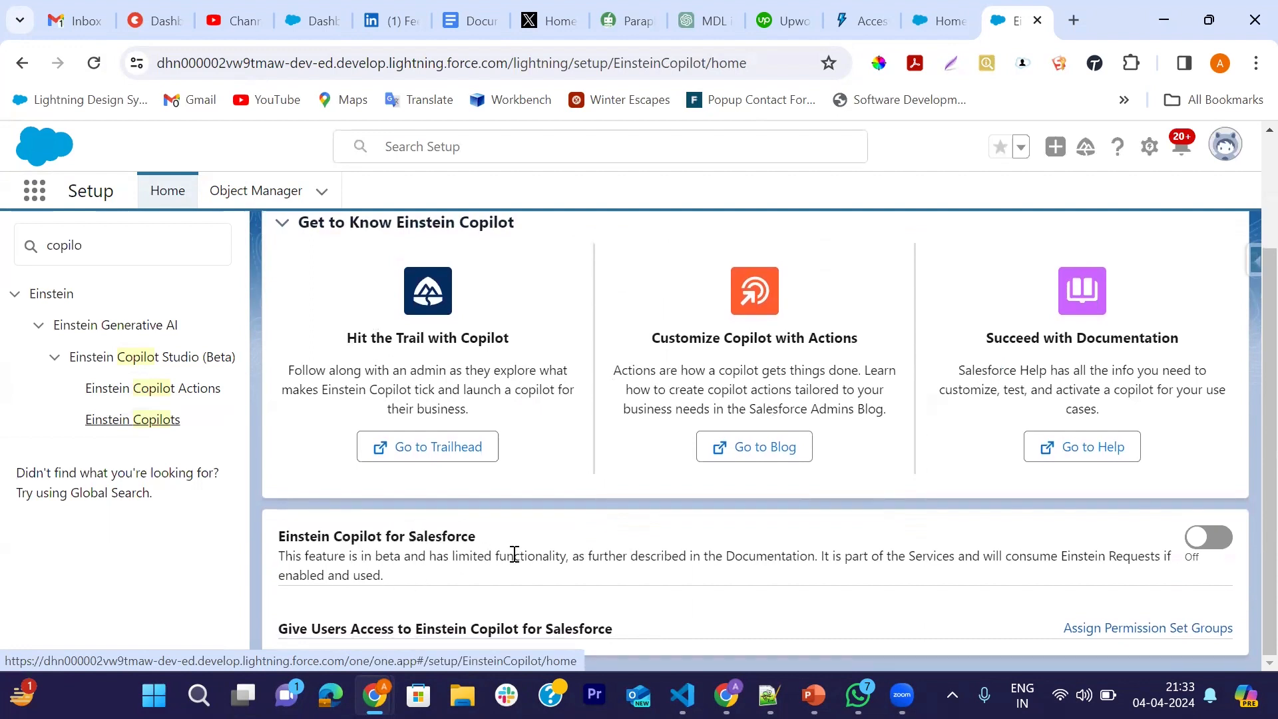
click(1209, 540)
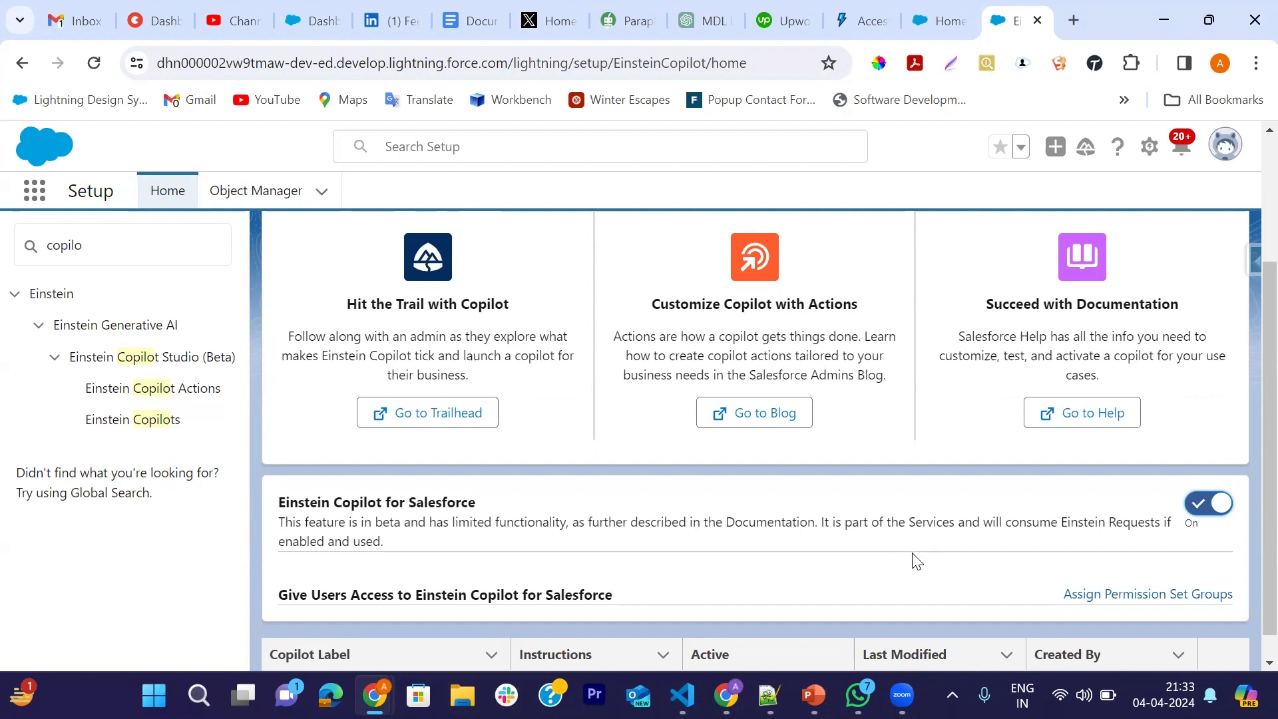
scroll(916, 561, up, 3)
scroll(913, 559, down, 3)
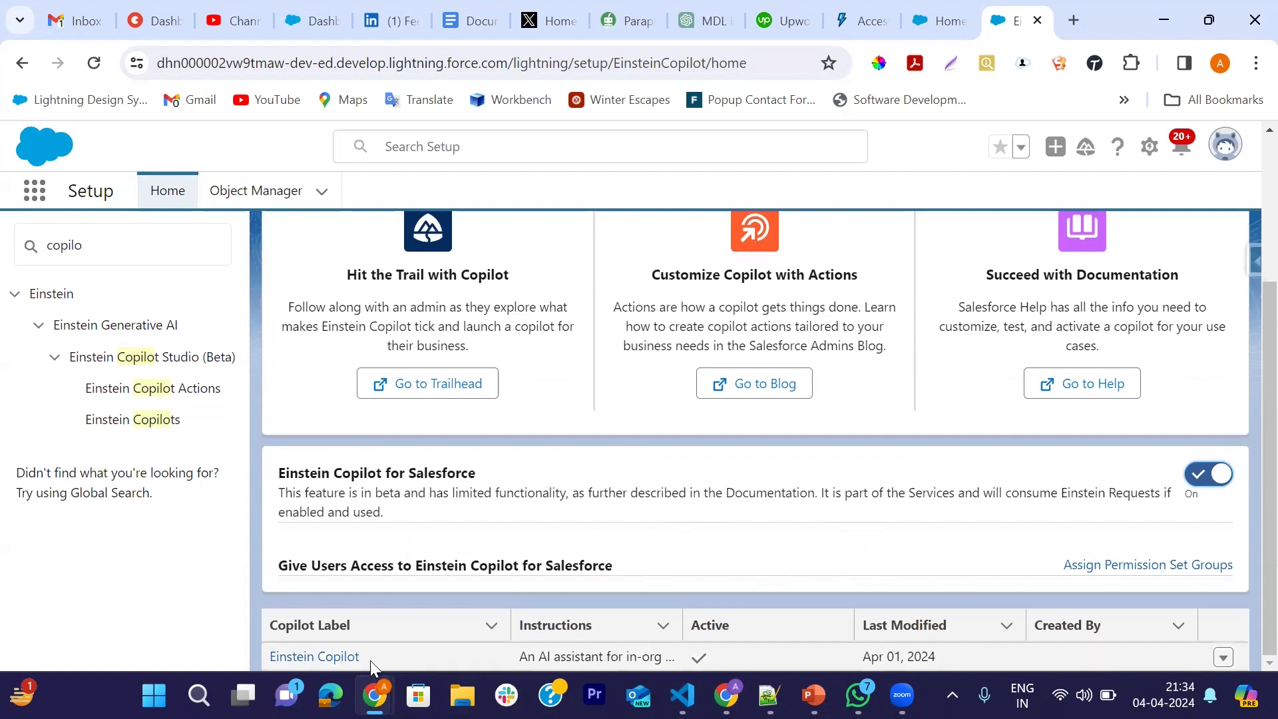
Step: Open the Assign Permission Set Groups link for Einstein Copilot for Salesforce in a new browser tab and switch to it
click(376, 617)
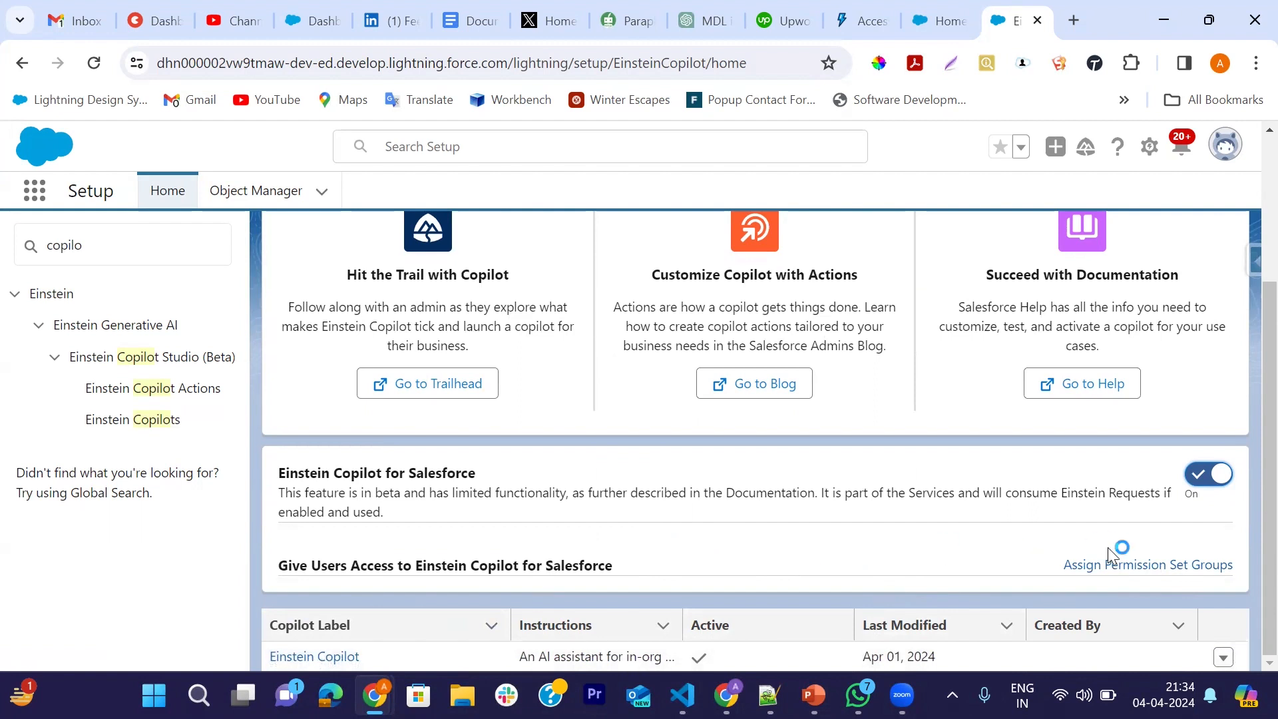
middle_click(1103, 566)
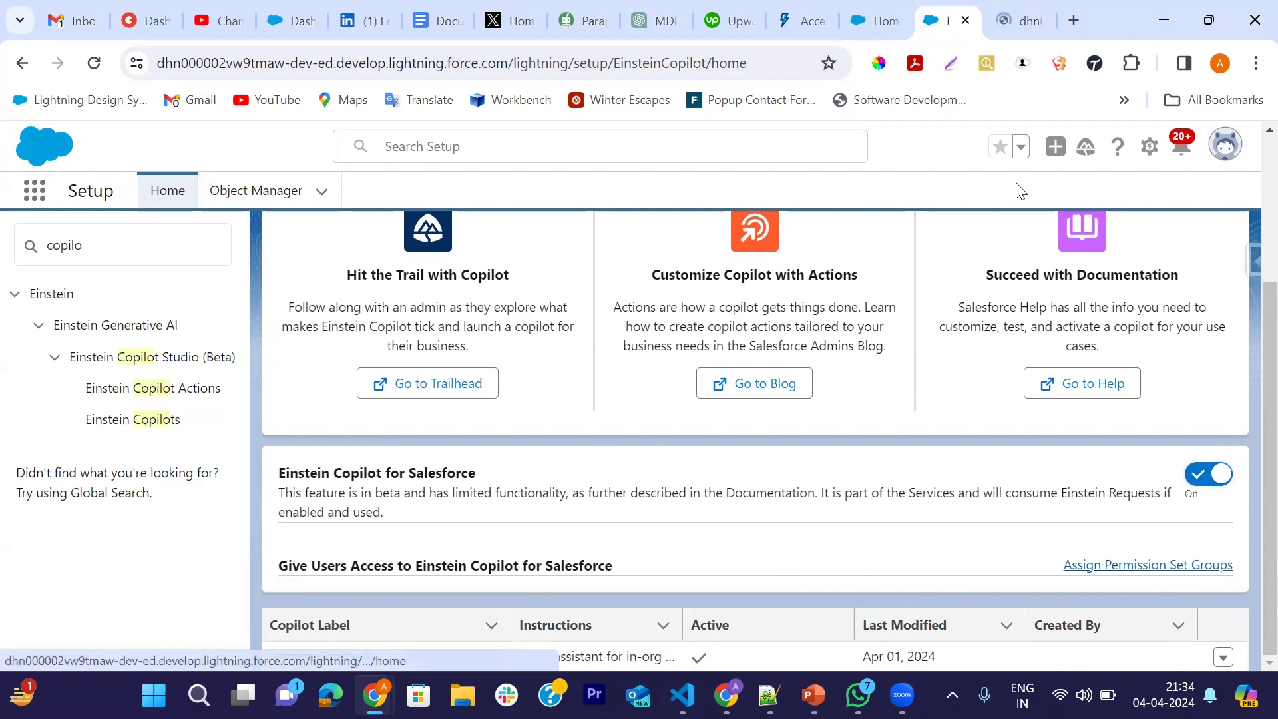
click(1039, 26)
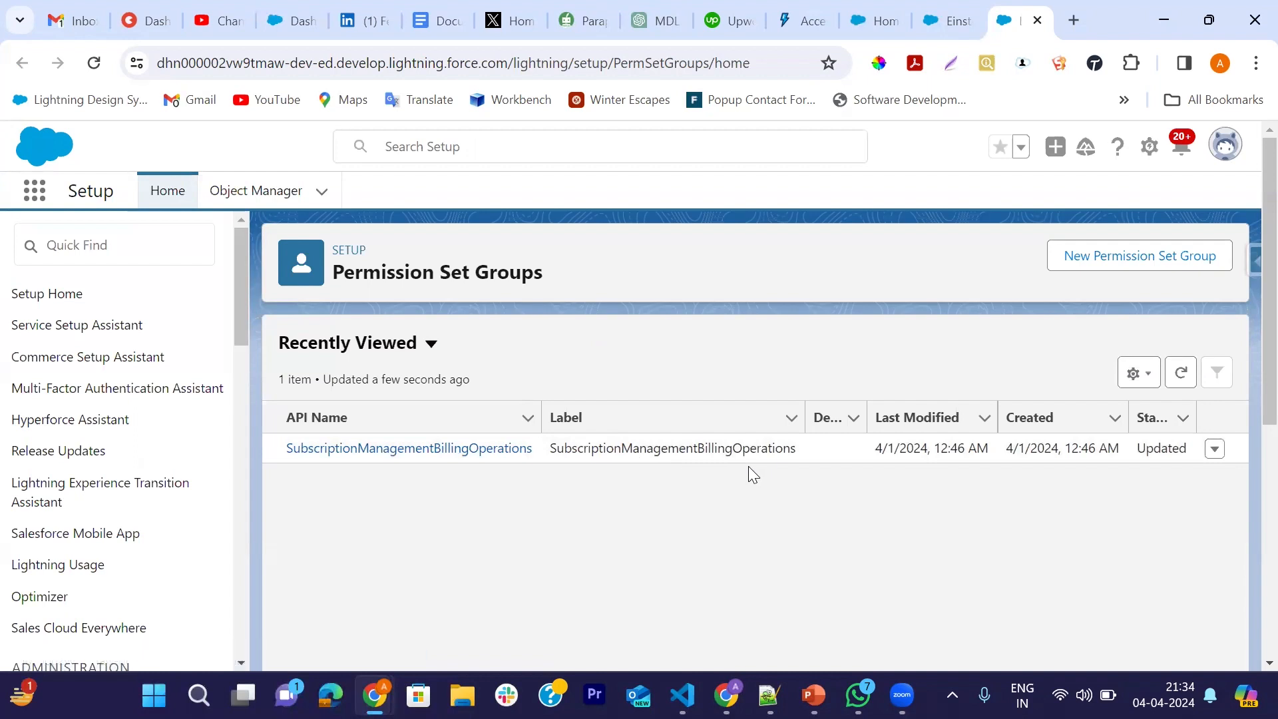
Step: Show all permission set groups, widen the API Name column and look through the listed Copilot and Subscription Management groups
drag(541, 417, 571, 417)
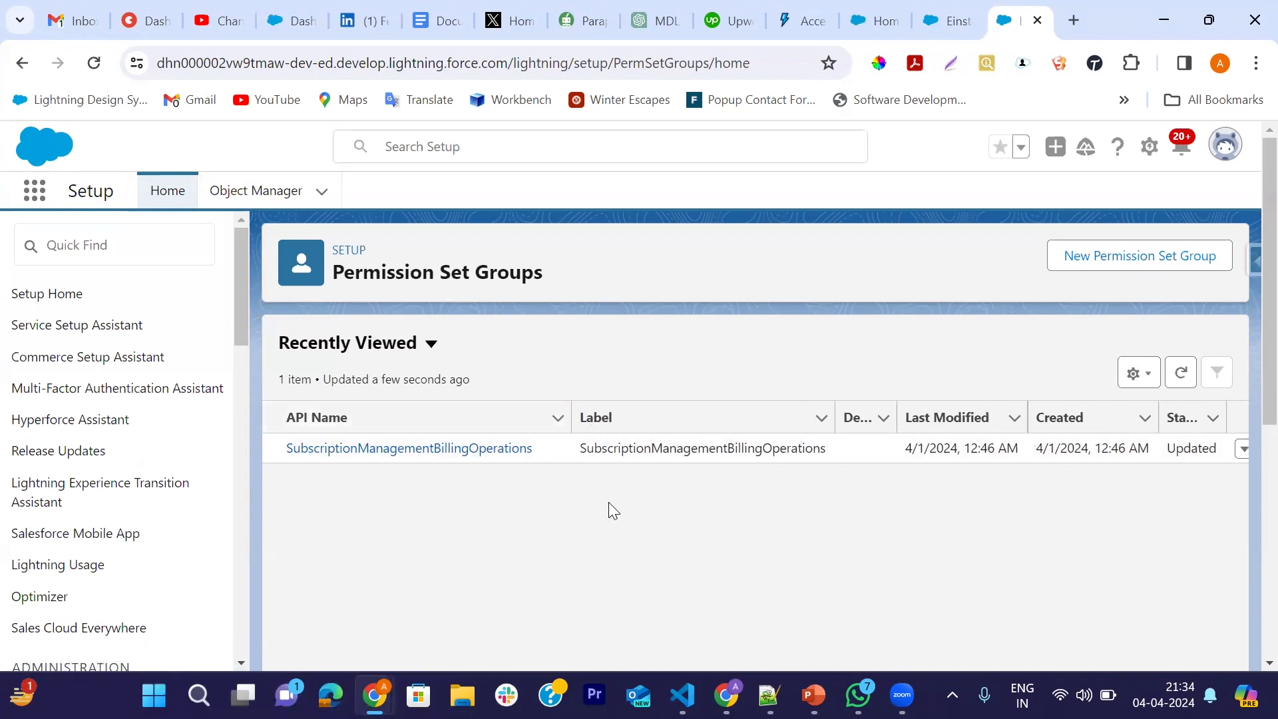
click(422, 358)
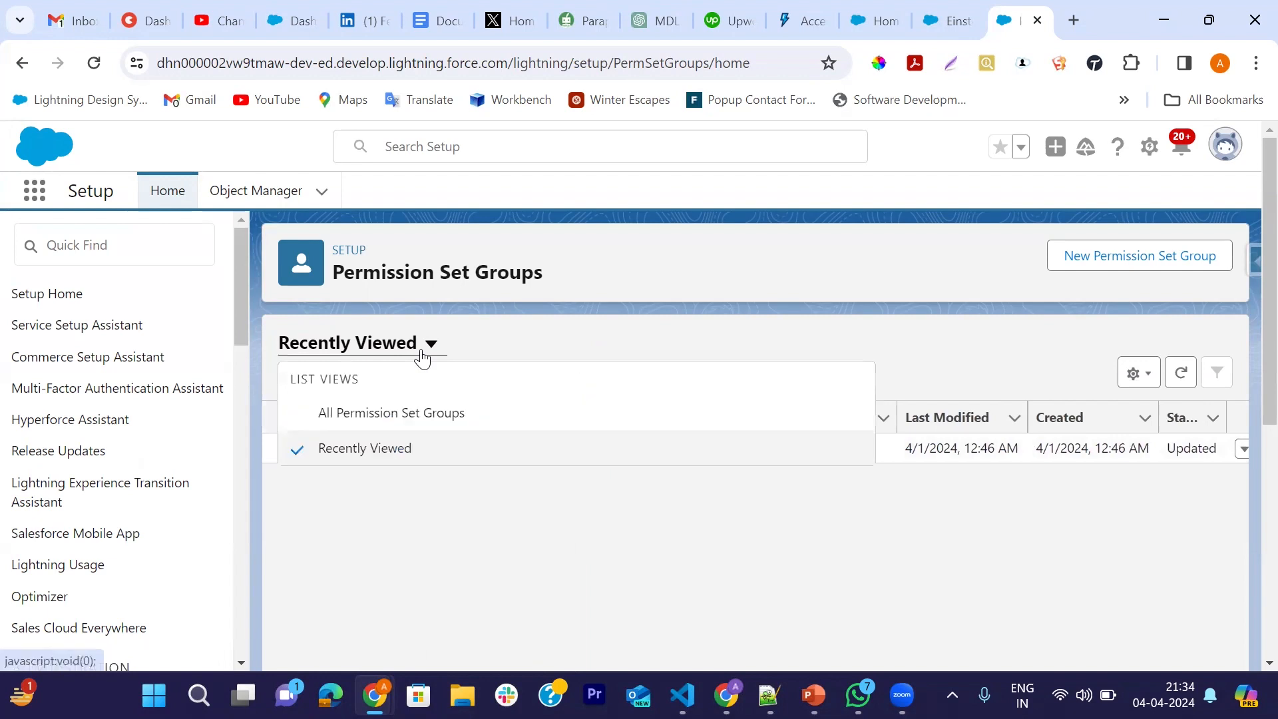
click(383, 411)
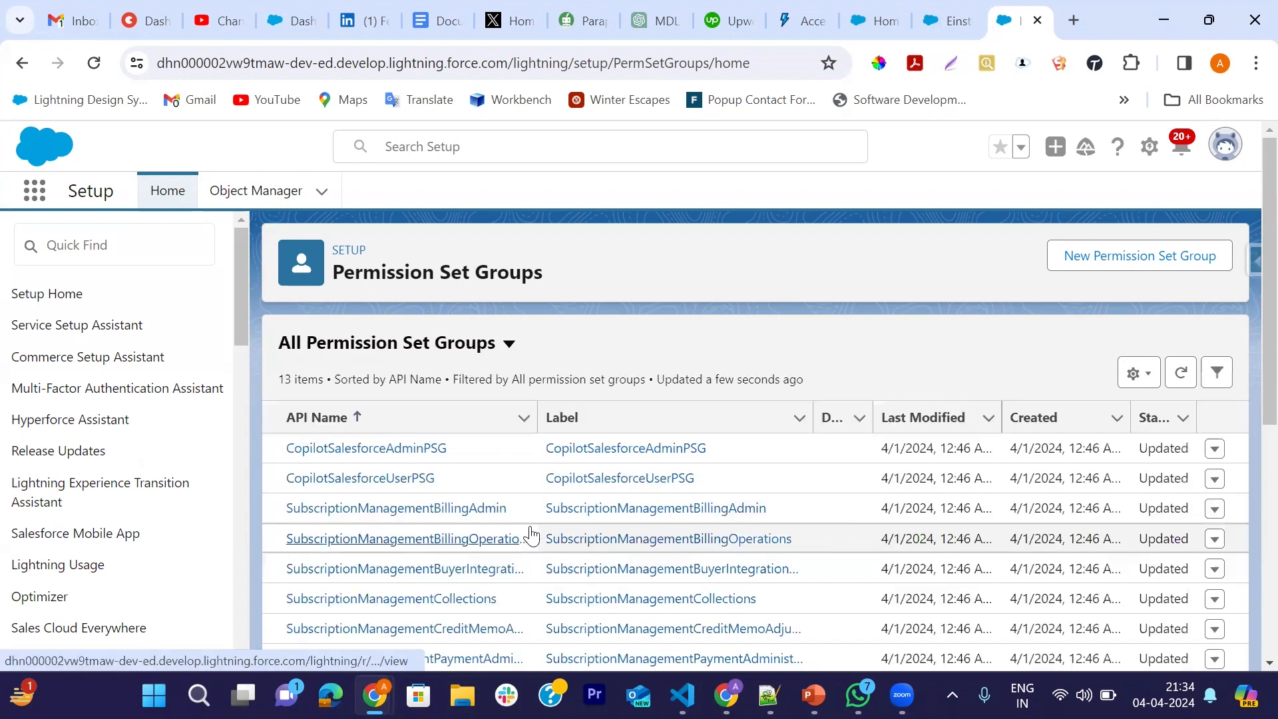
drag(538, 417, 619, 418)
scroll(617, 374, down, 2)
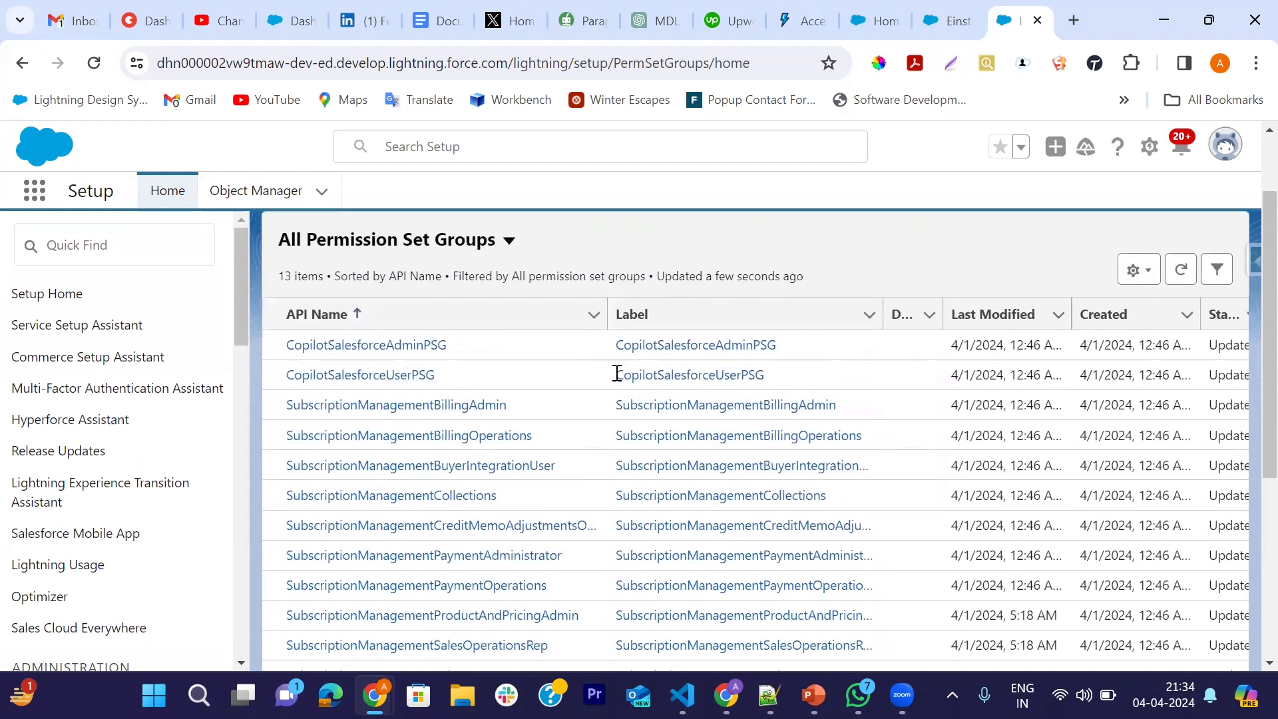
scroll(618, 373, up, 1)
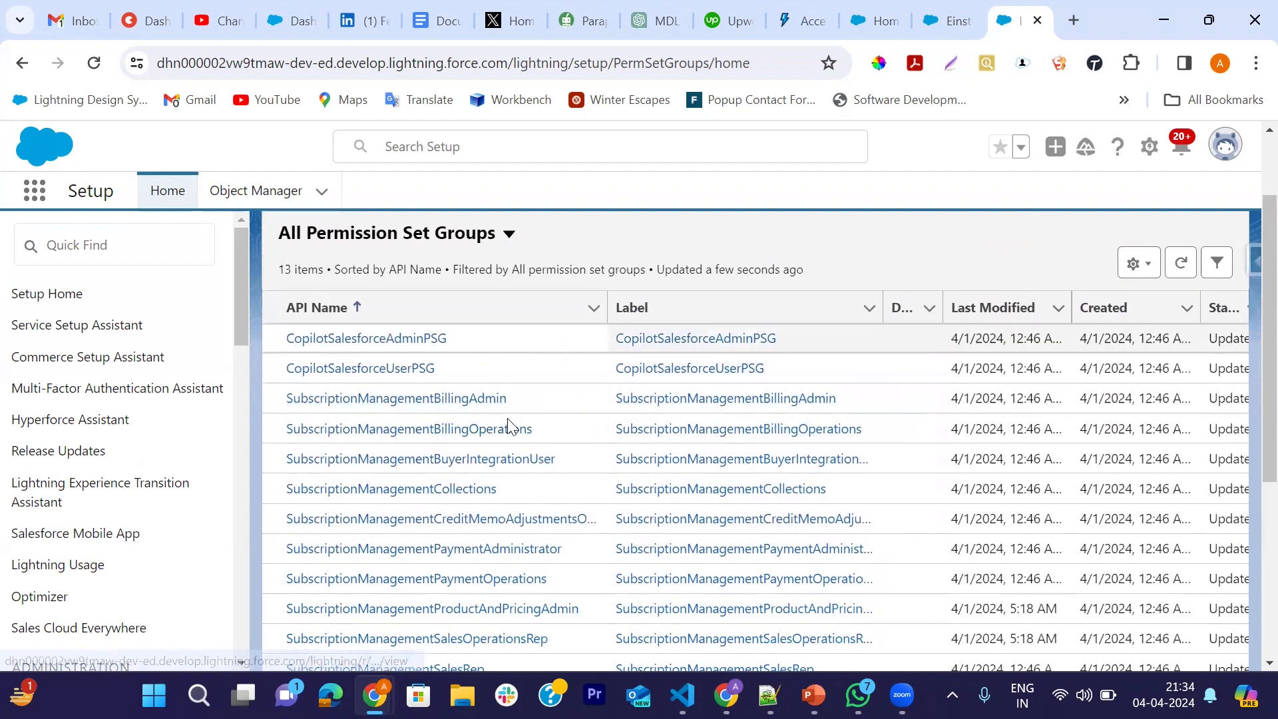
scroll(501, 373, down, 4)
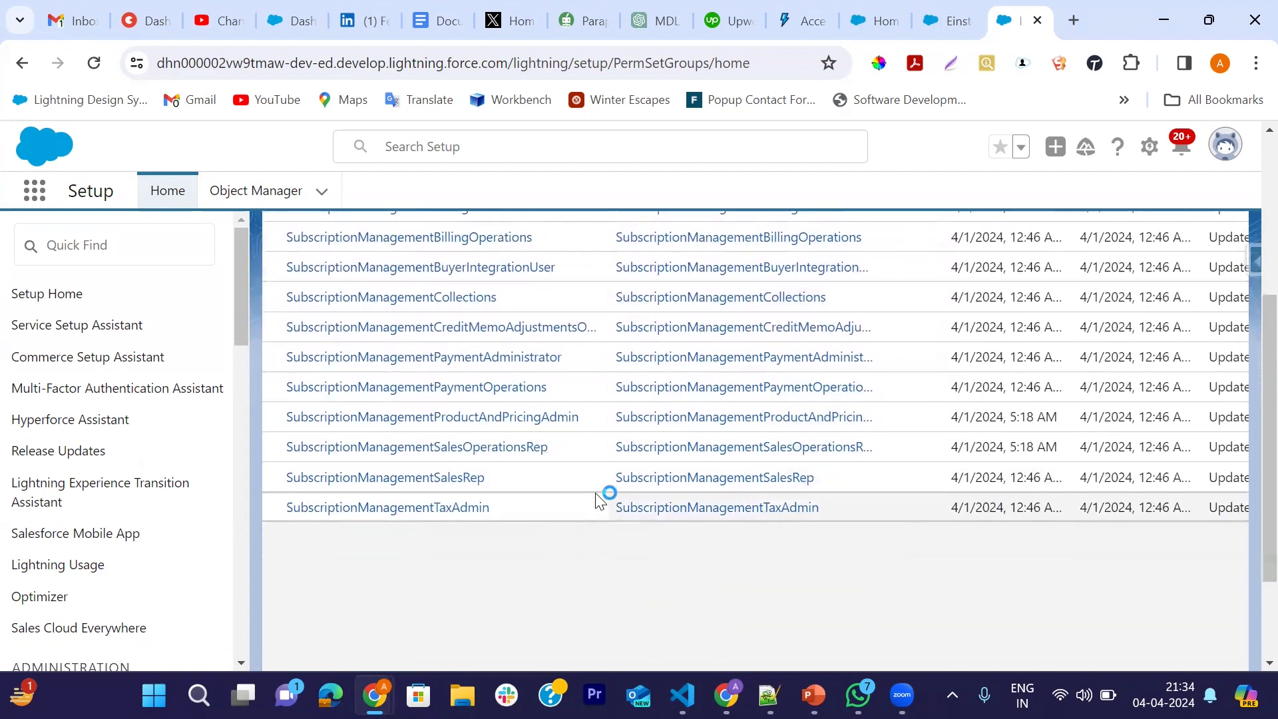
scroll(599, 500, up, 5)
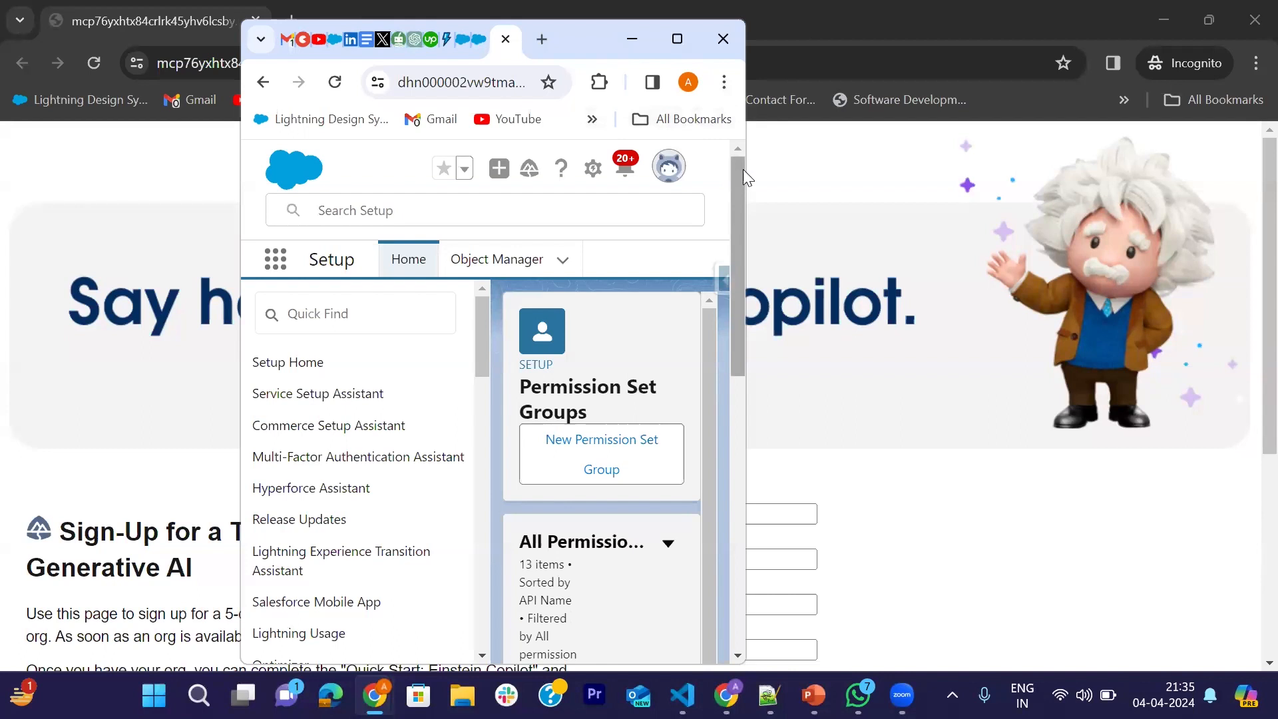
Step: Maximize the browser window and return to the browser tab with the Einstein Copilots setup page
drag(747, 185, 976, 160)
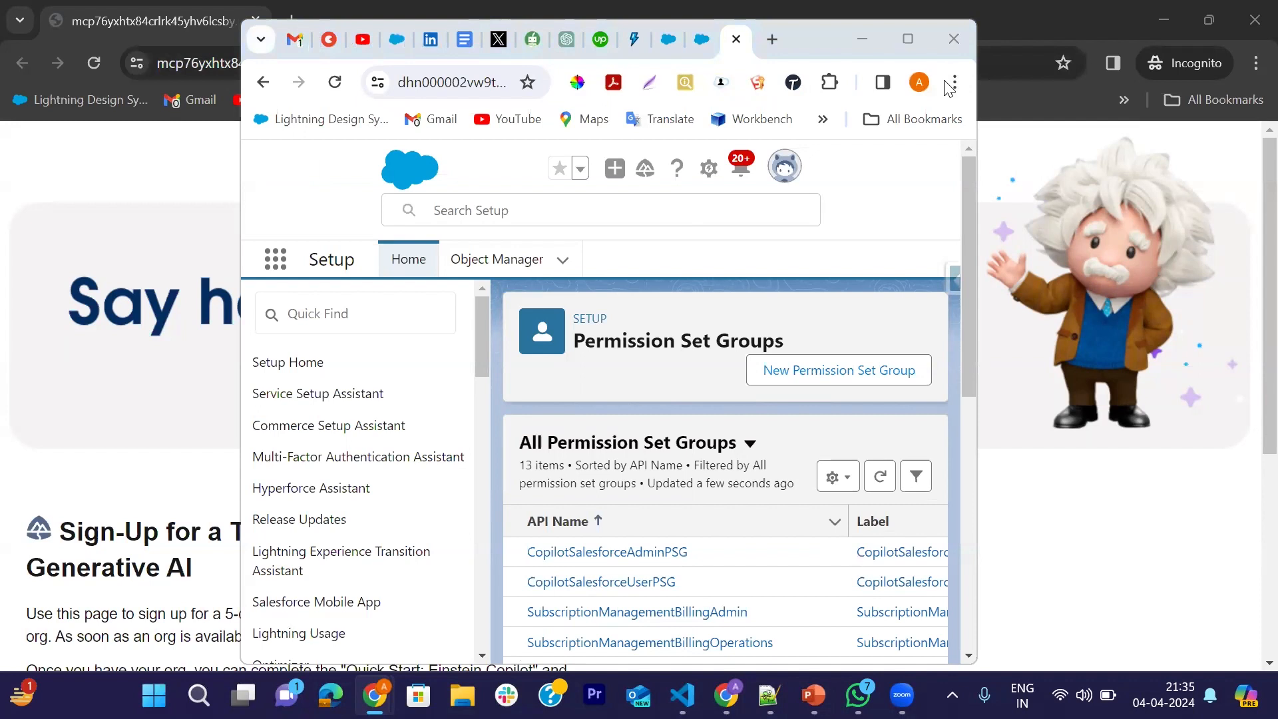
click(906, 40)
click(945, 22)
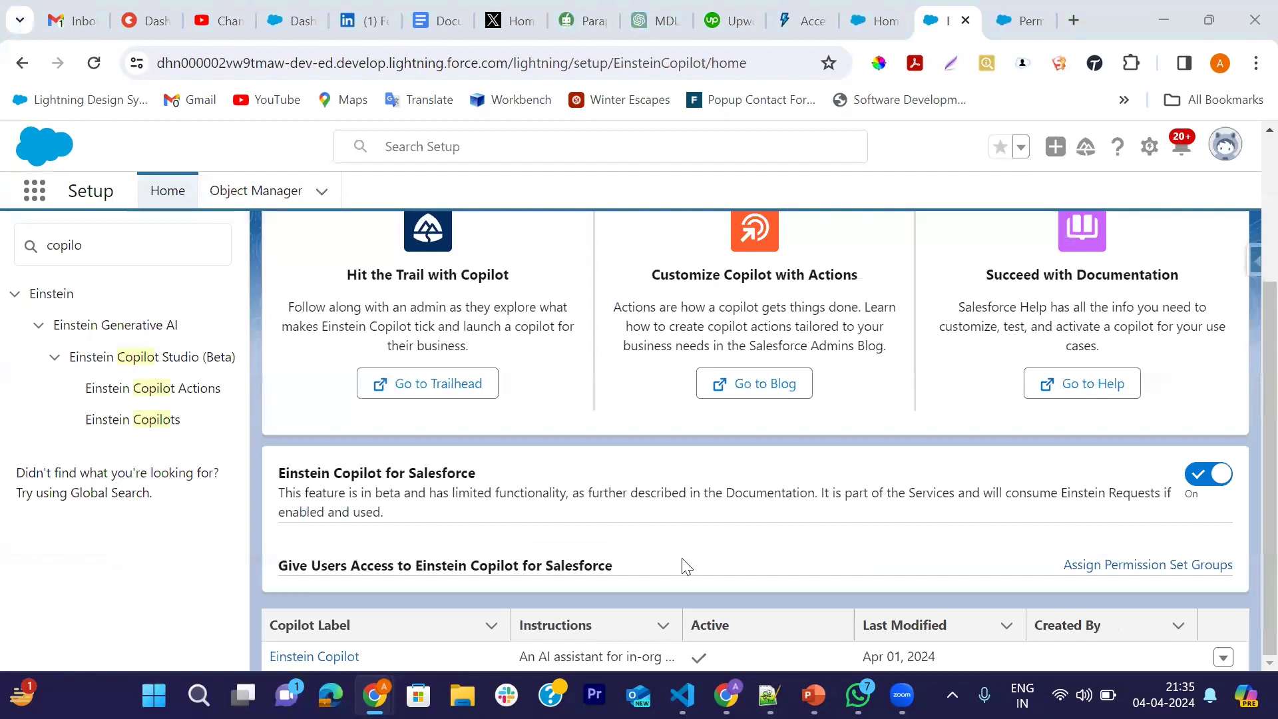
Step: Open the Einstein Copilot details page and review the actions assigned to the copilot
click(318, 657)
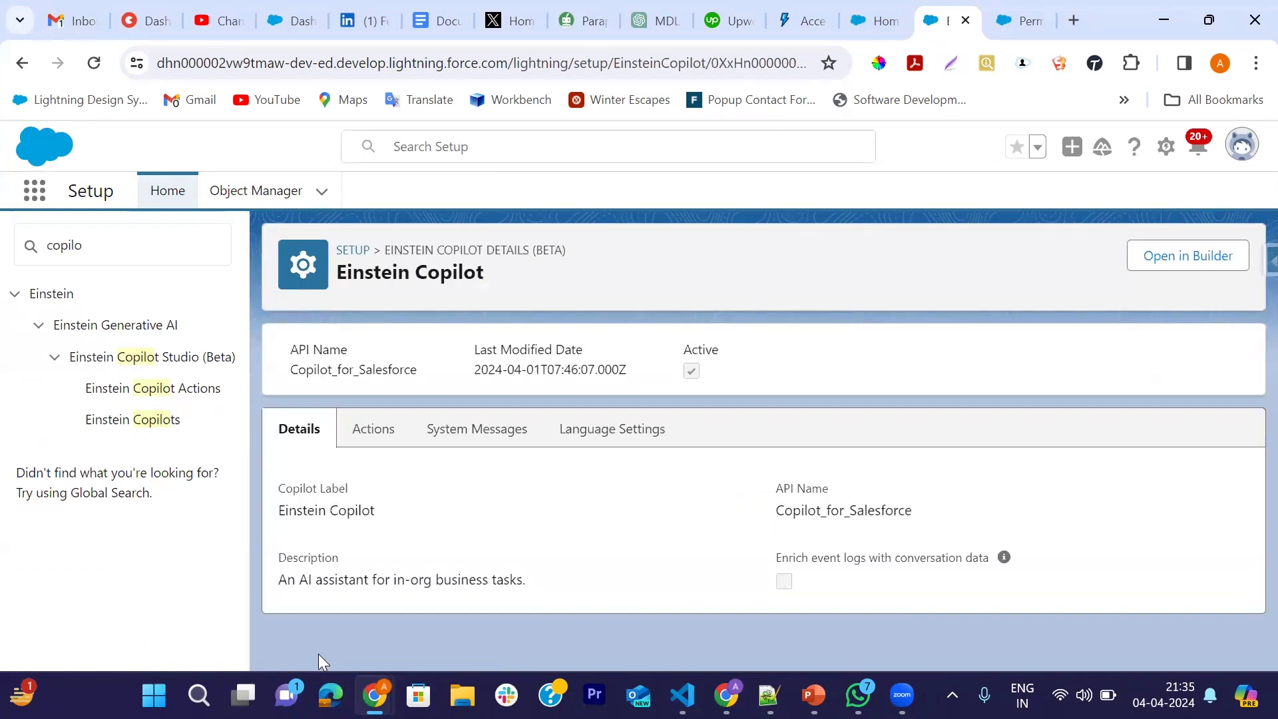
click(372, 447)
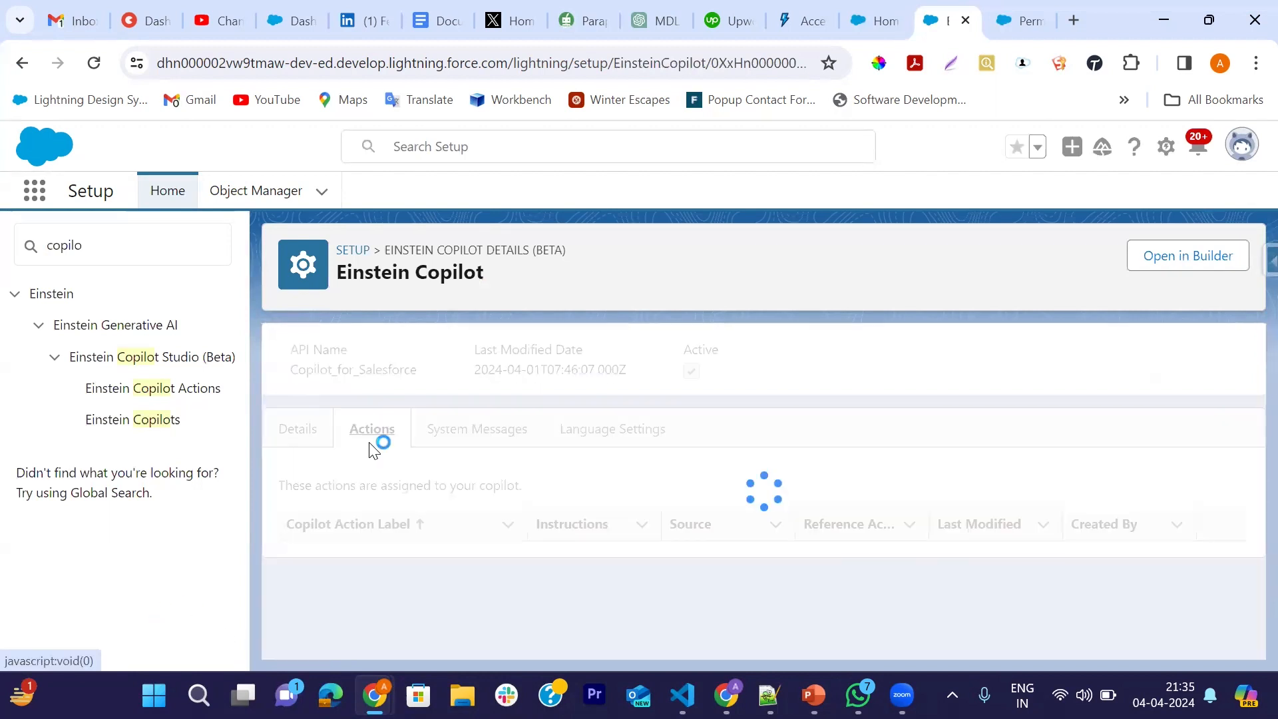
scroll(564, 576, down, 1)
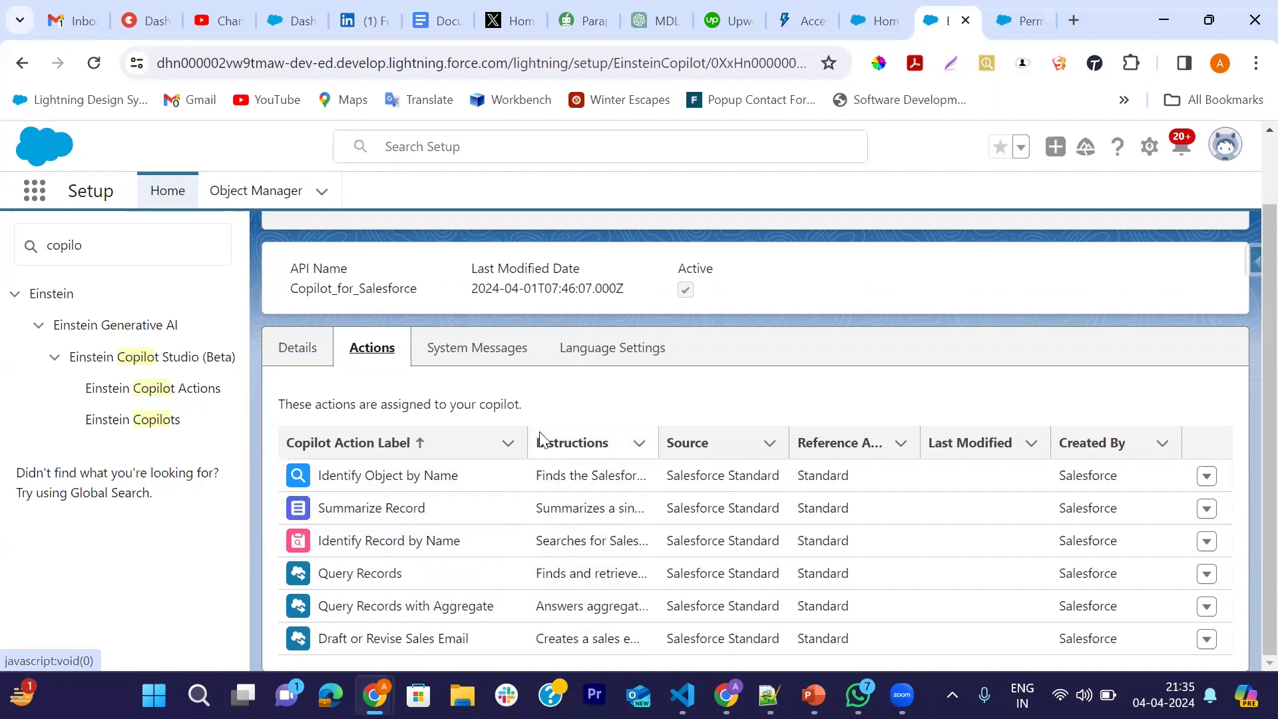
scroll(432, 445, up, 2)
Step: Return to the copilot's details, open it in the Copilot Builder and dismiss the welcome prompt
click(290, 432)
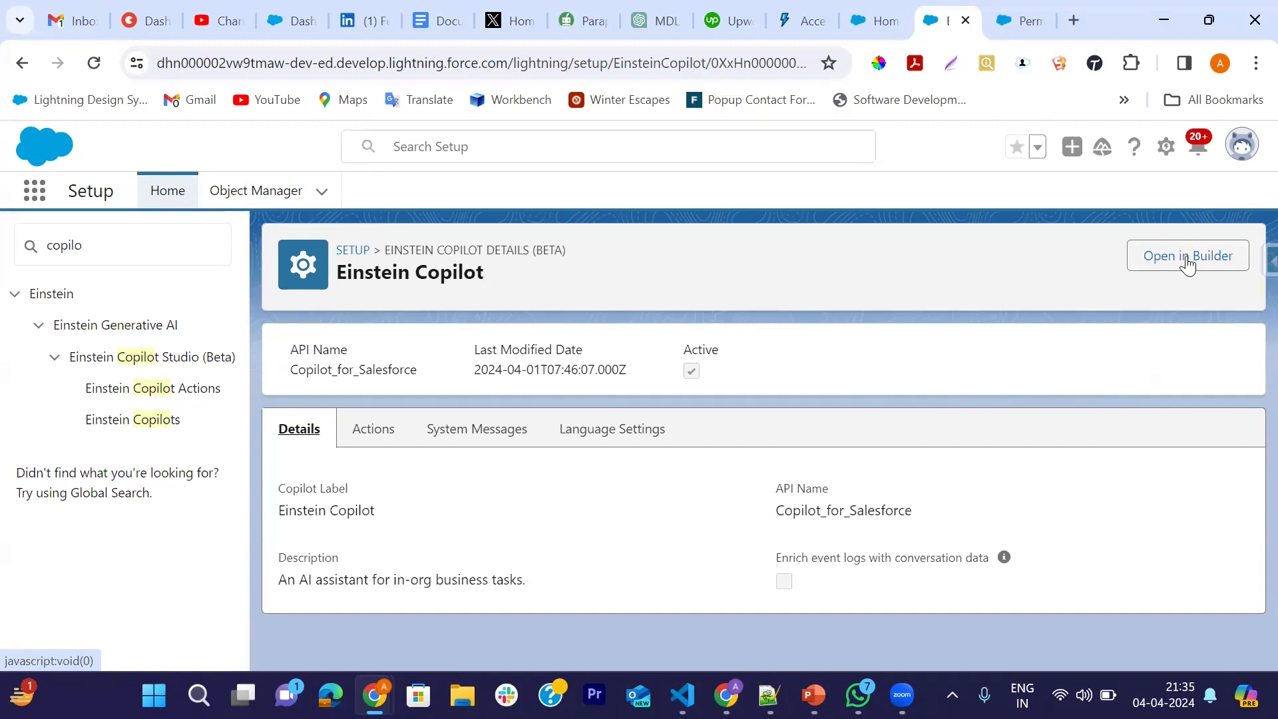
click(1169, 270)
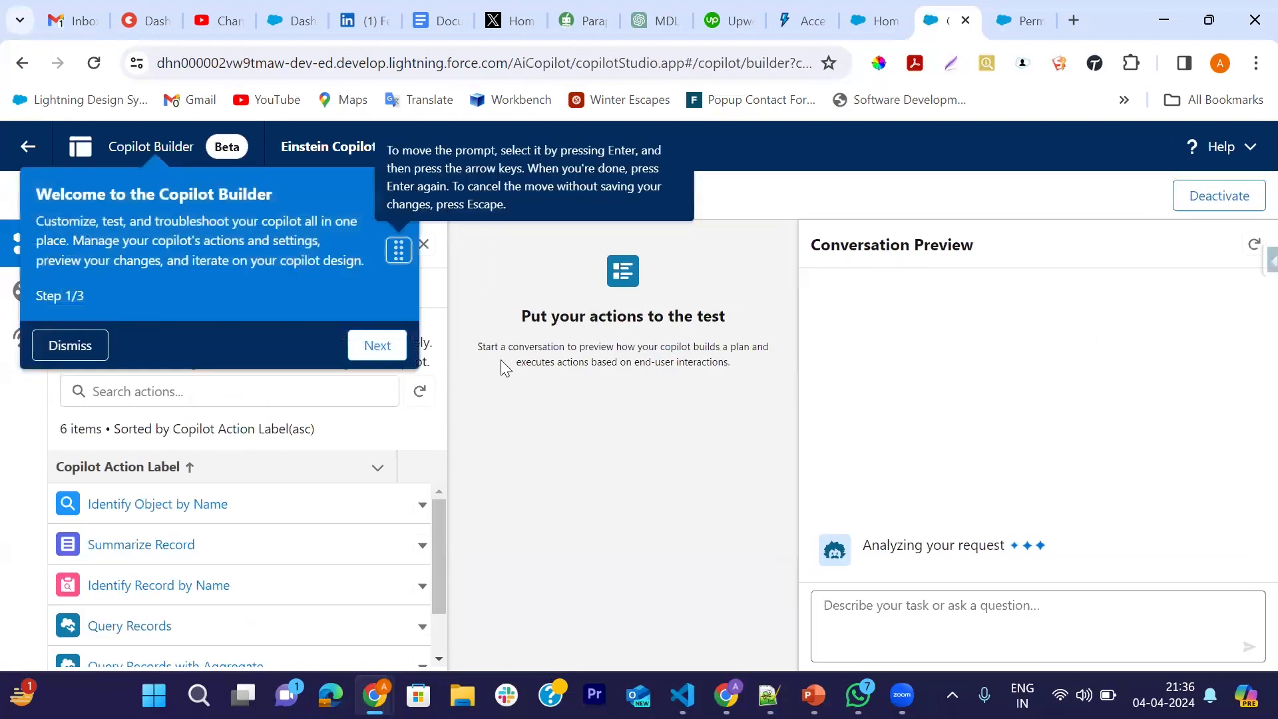
click(70, 345)
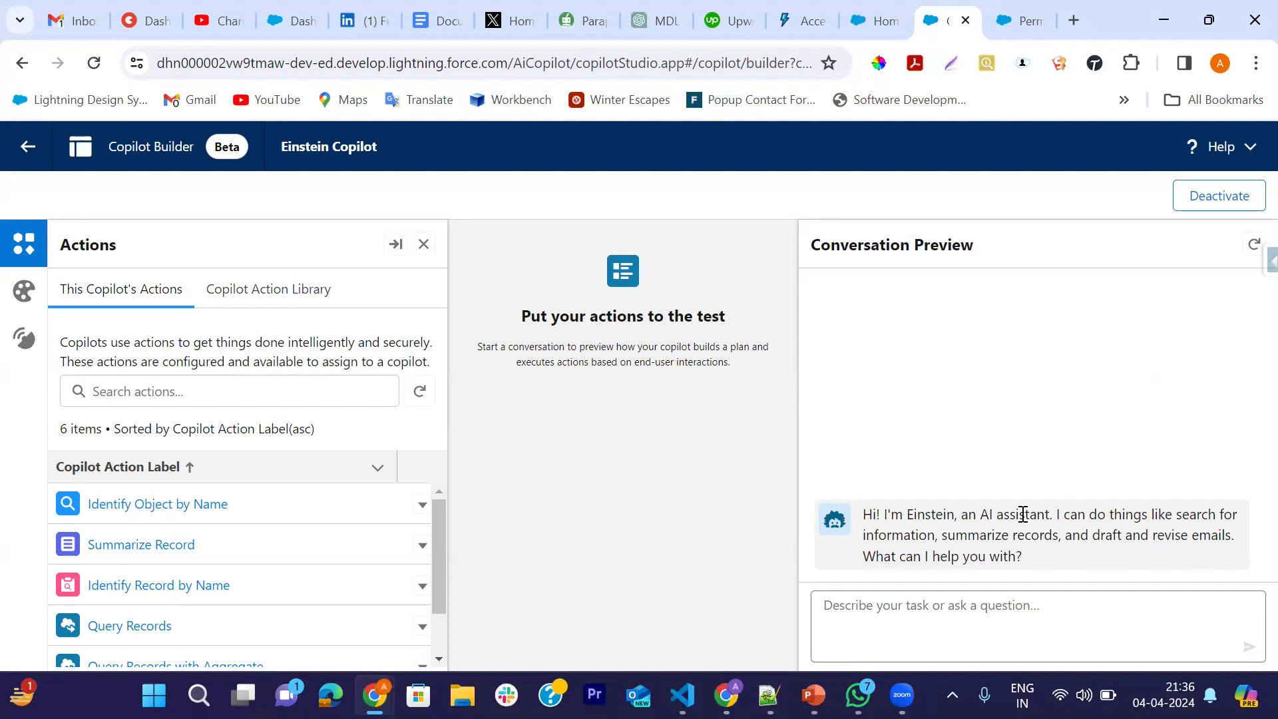
Step: Send the prompt "Tell me about the Account Edge Communications." in the Conversation Preview
click(1001, 600)
text(Tem)
text(ll me)
text( about)
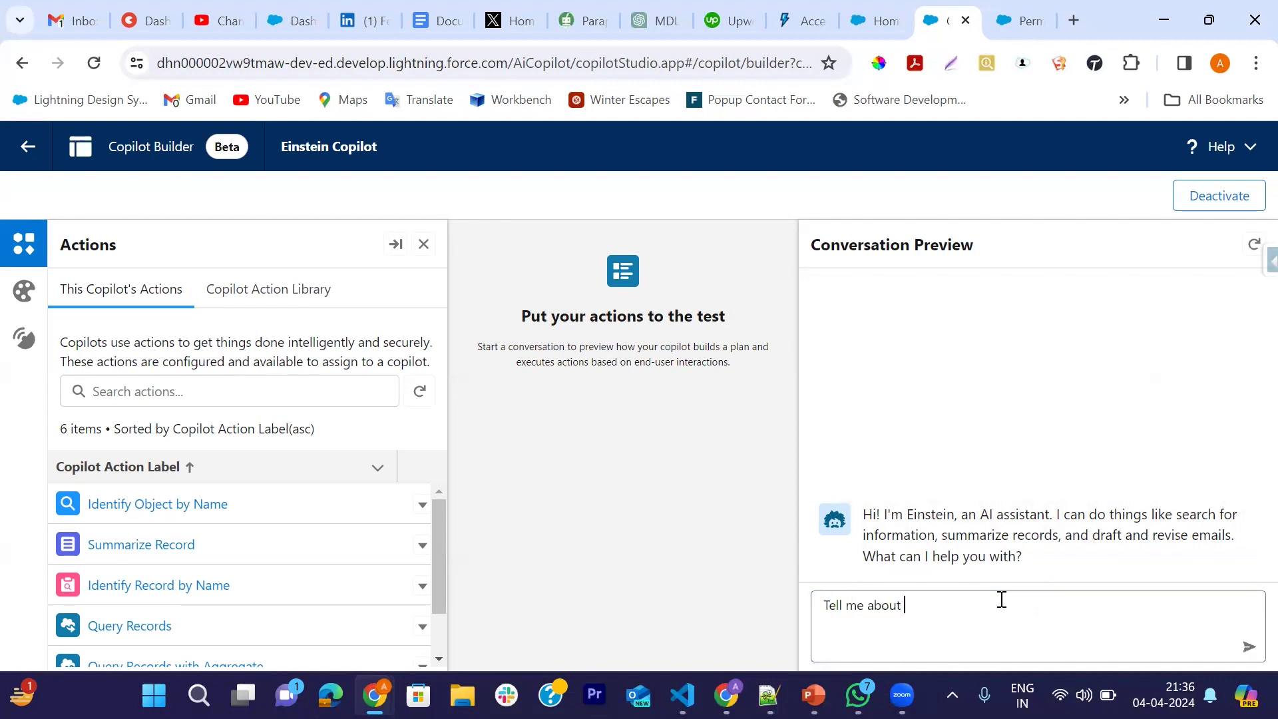
text( the Account Edge Communications.)
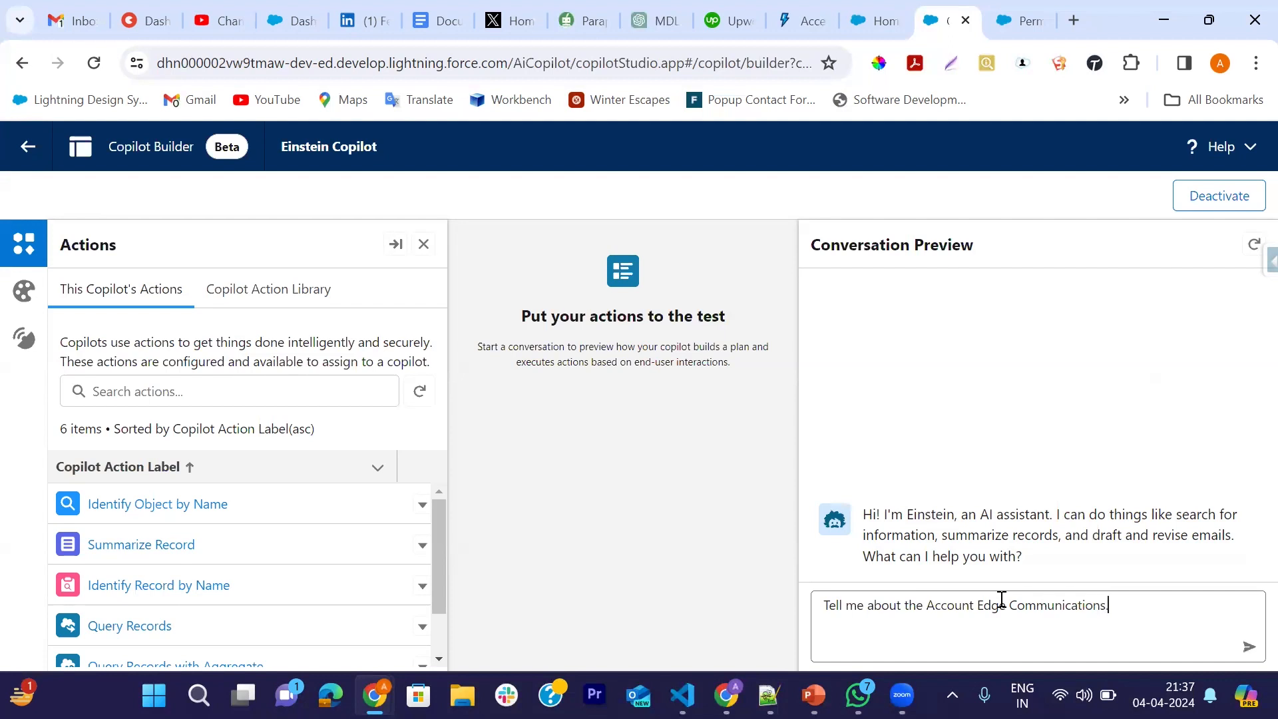
key(Return)
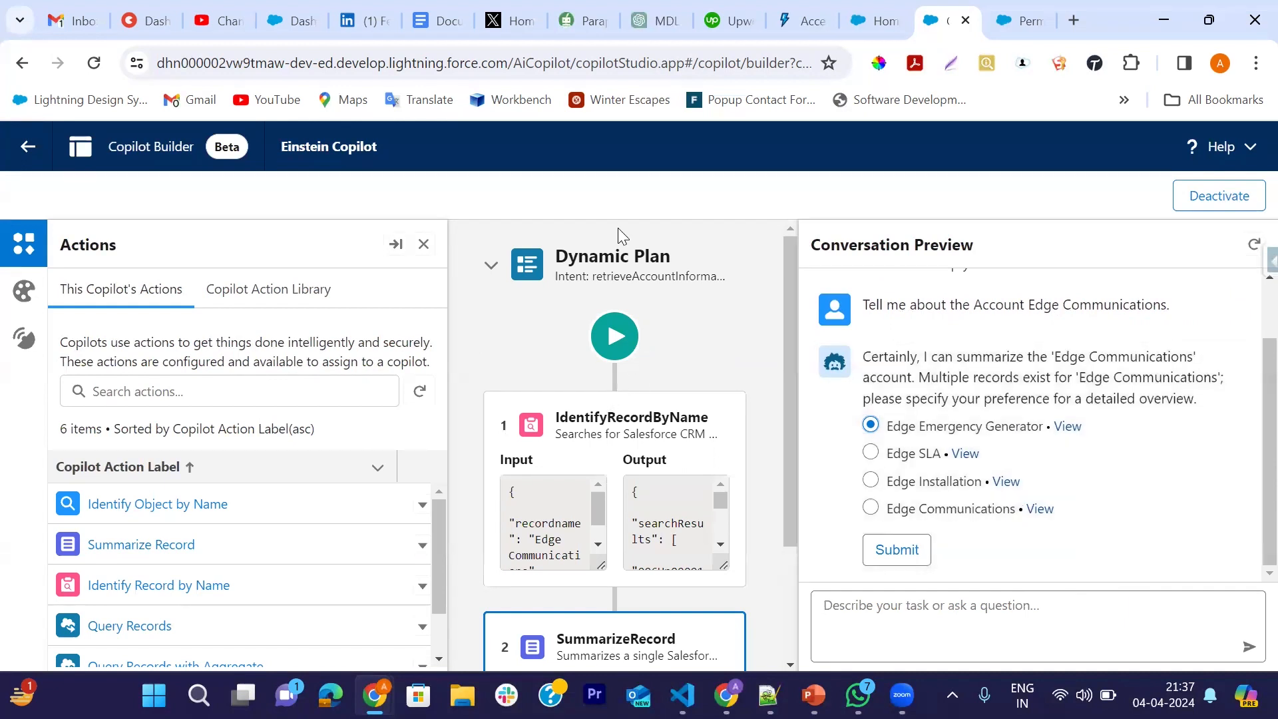
Step: Examine the inputs and outputs of the IdentifyRecordByName and SummarizeRecord actions in the dynamic plan
scroll(607, 464, down, 2)
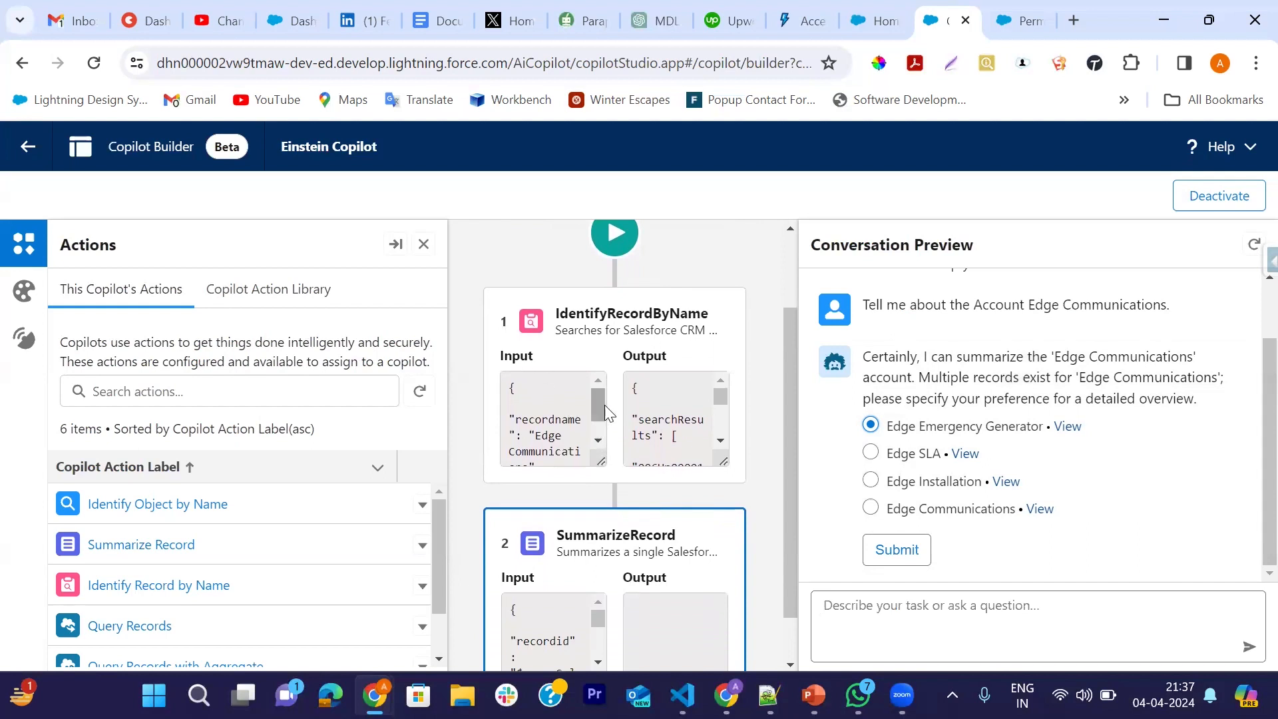
drag(604, 401, 605, 417)
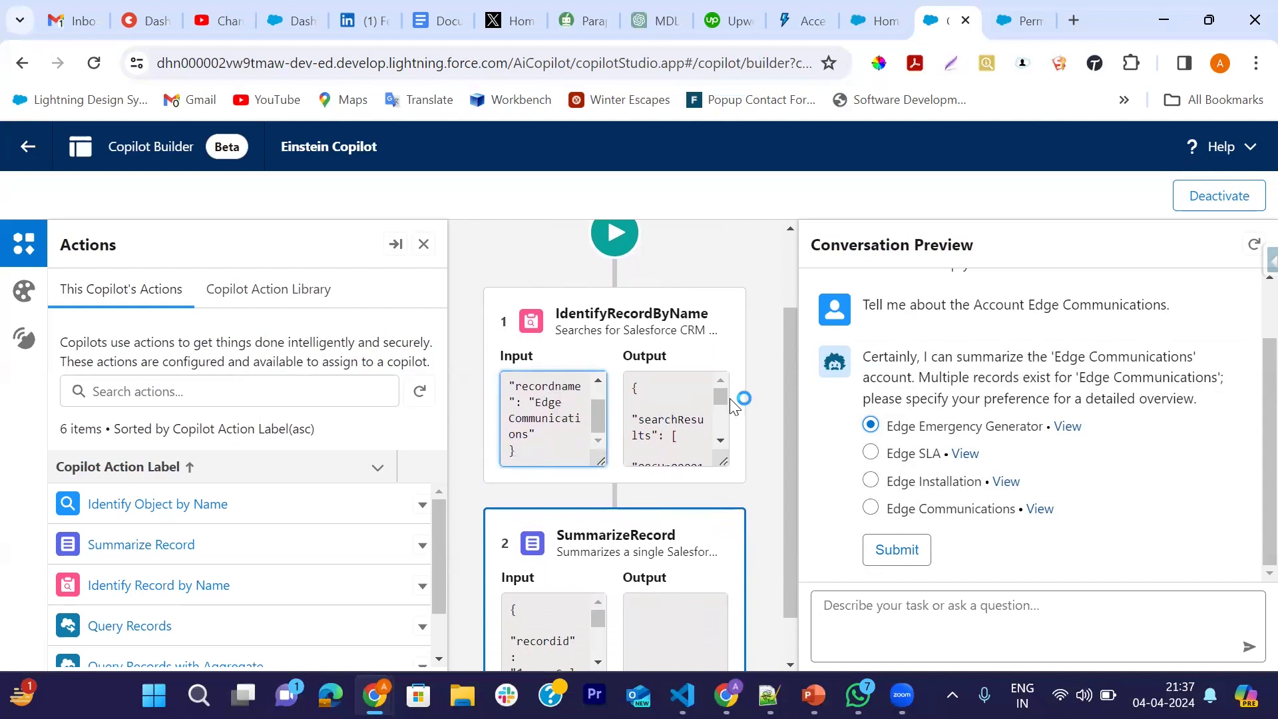
drag(719, 398, 720, 410)
scroll(679, 407, down, 4)
scroll(663, 541, down, 1)
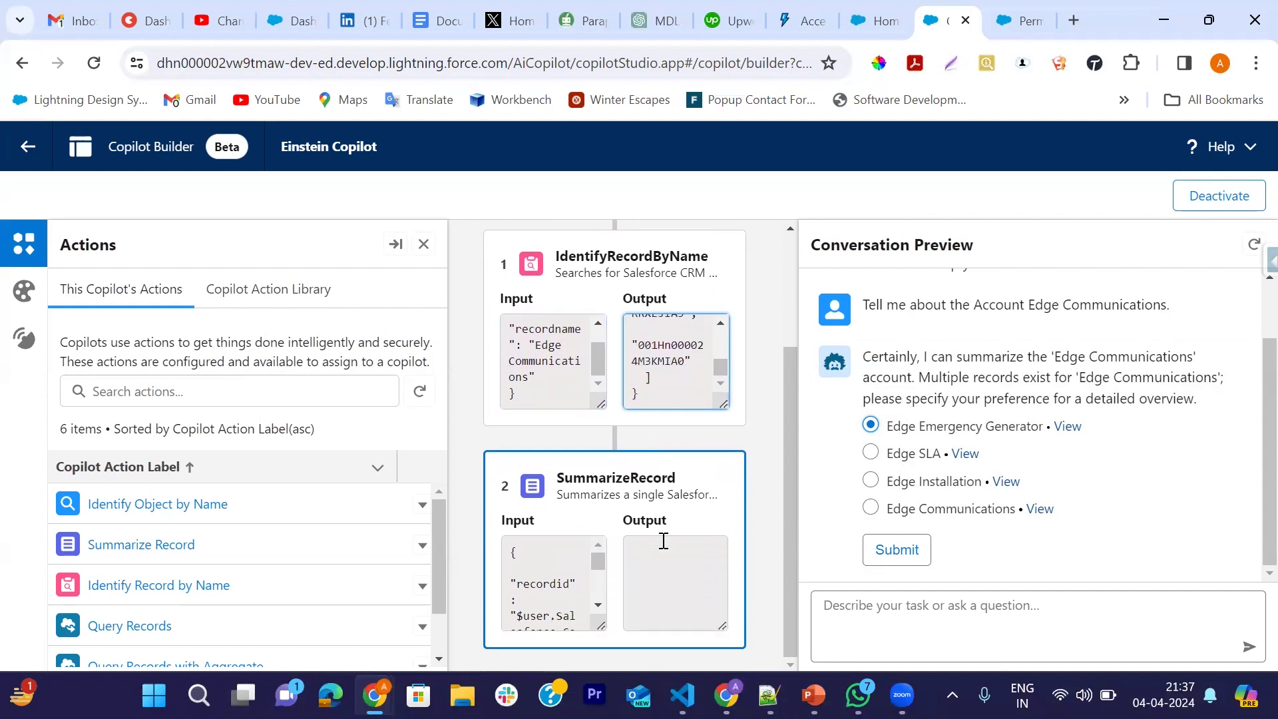
scroll(559, 593, down, 4)
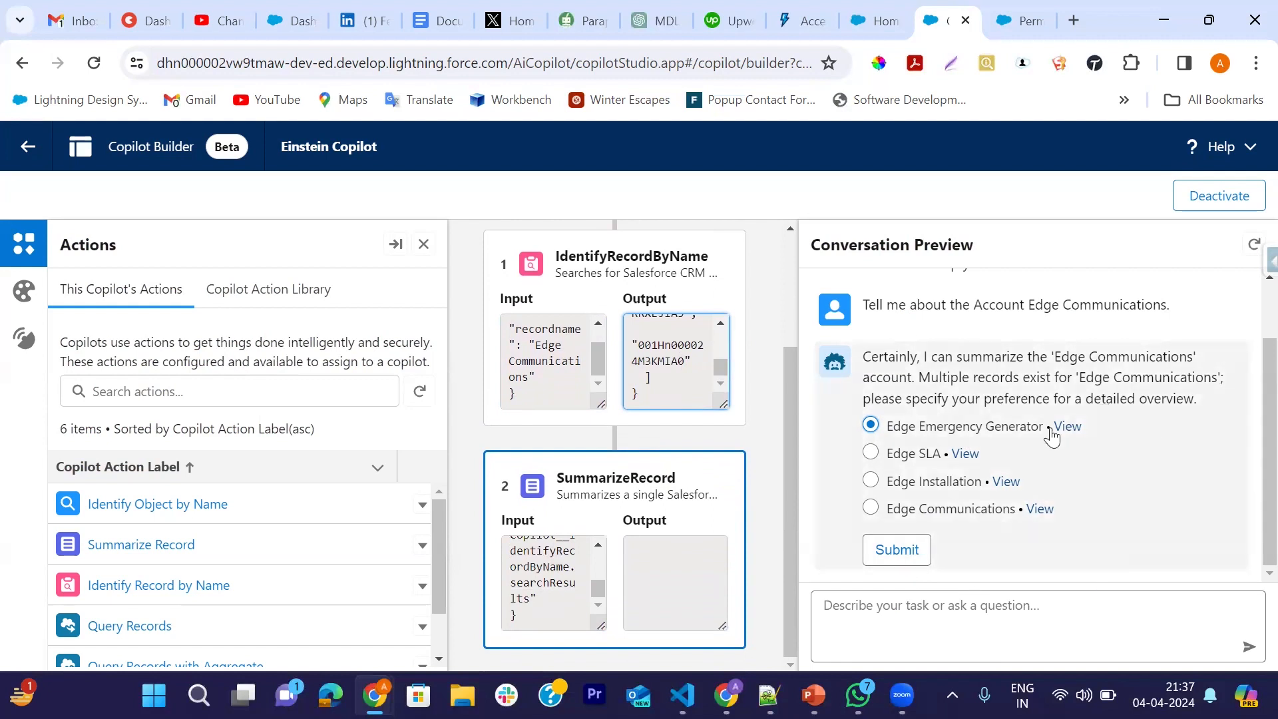
Step: Choose Edge Communications from the copilot's record options and submit it for the detailed overview
click(871, 508)
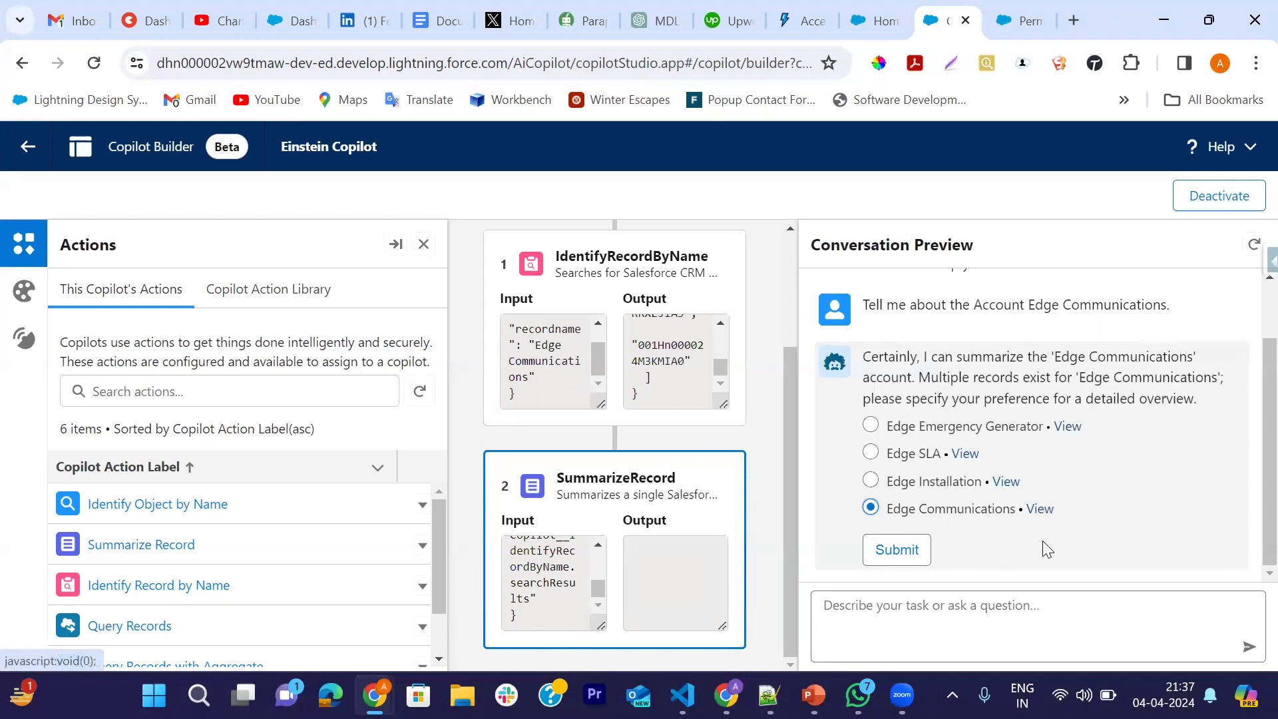
click(900, 550)
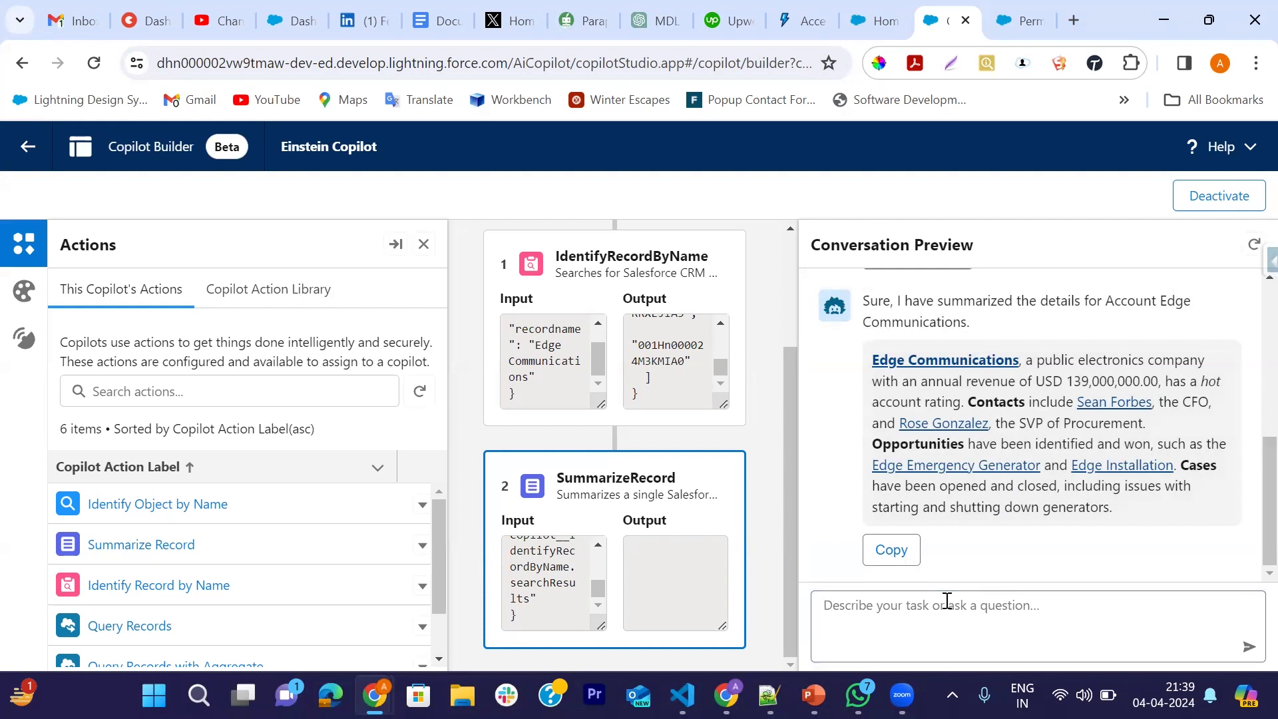
Step: Ask the copilot "Do they have any active orders?" and review the orders in its reply
text(Do)
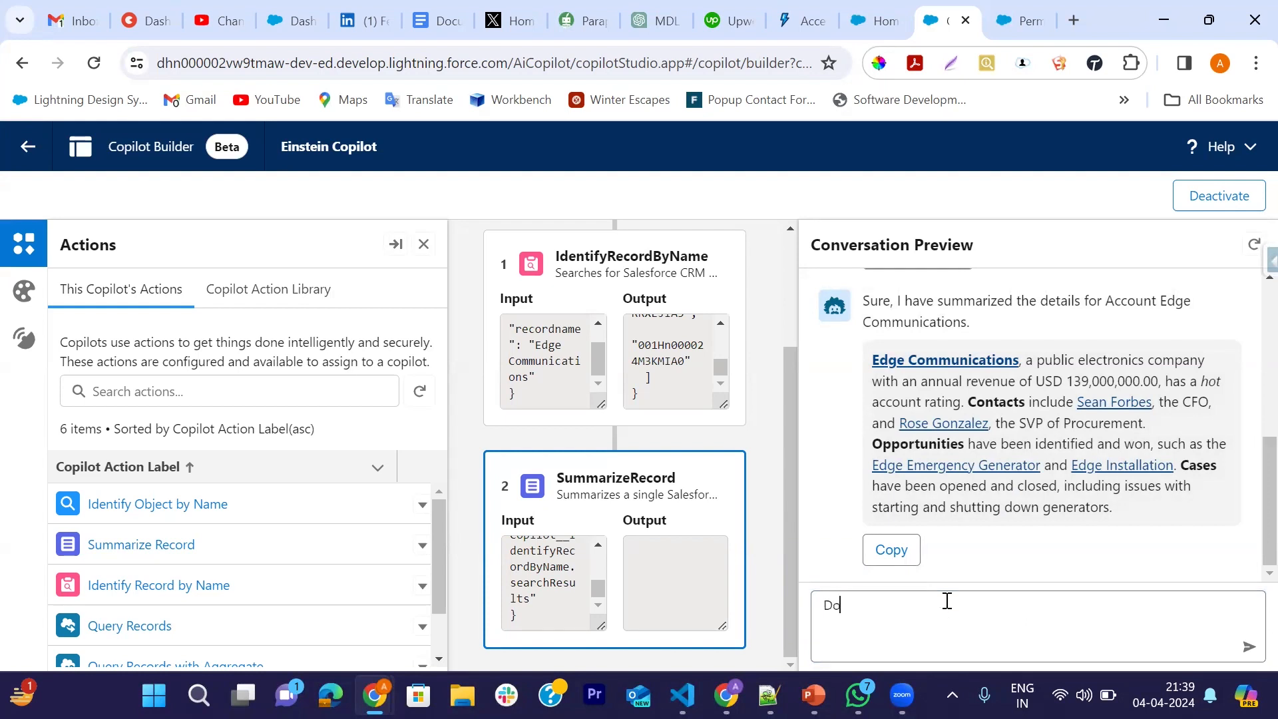
text( they have any active orders?)
key(Return)
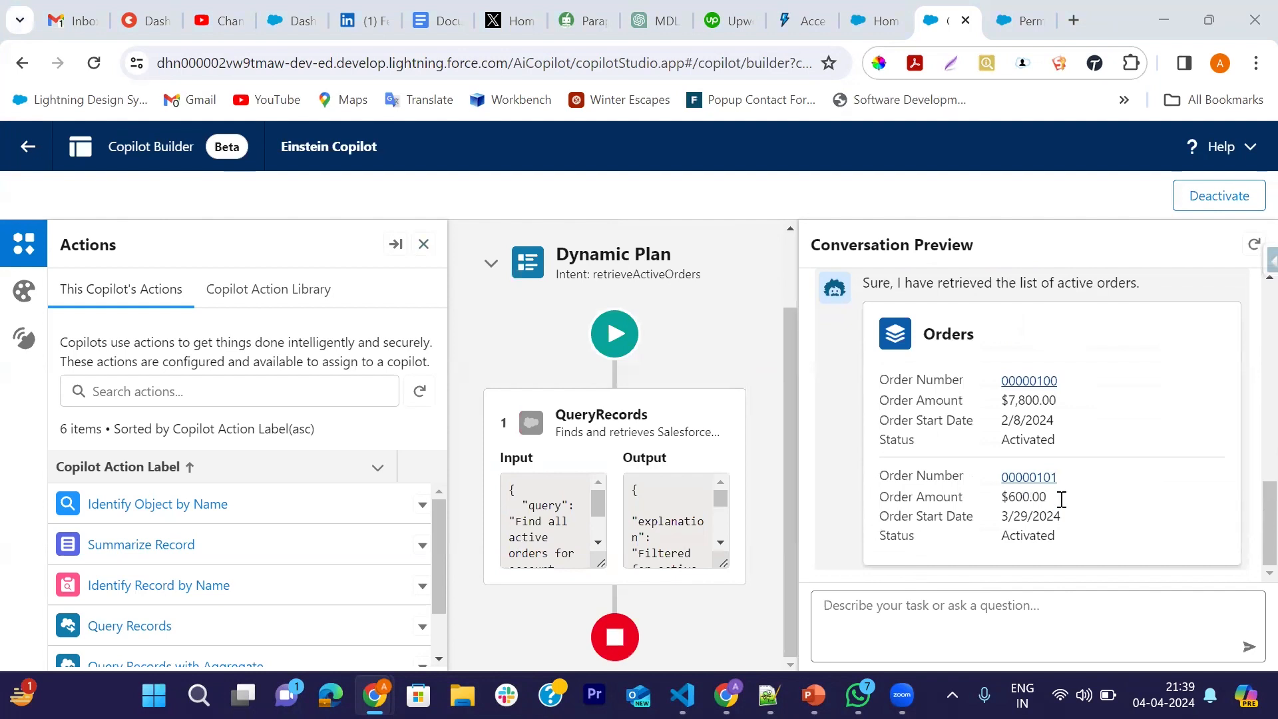
scroll(1110, 388, up, 1)
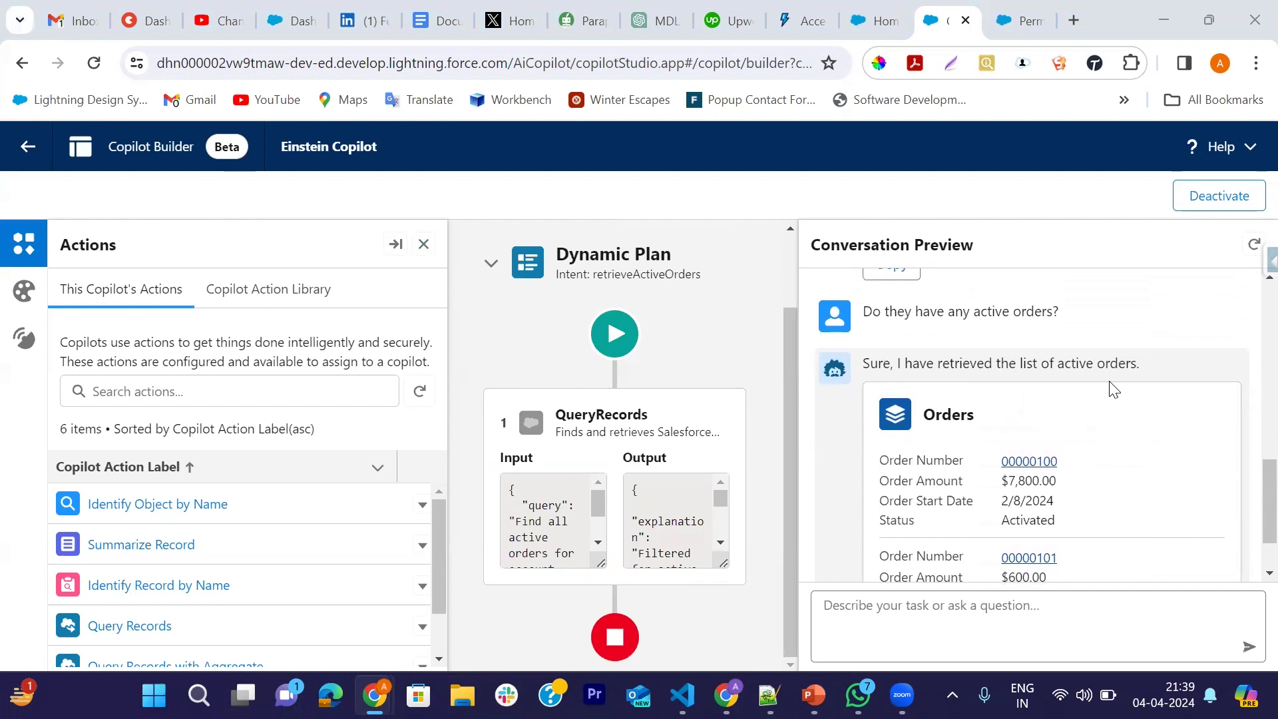
scroll(1114, 390, down, 1)
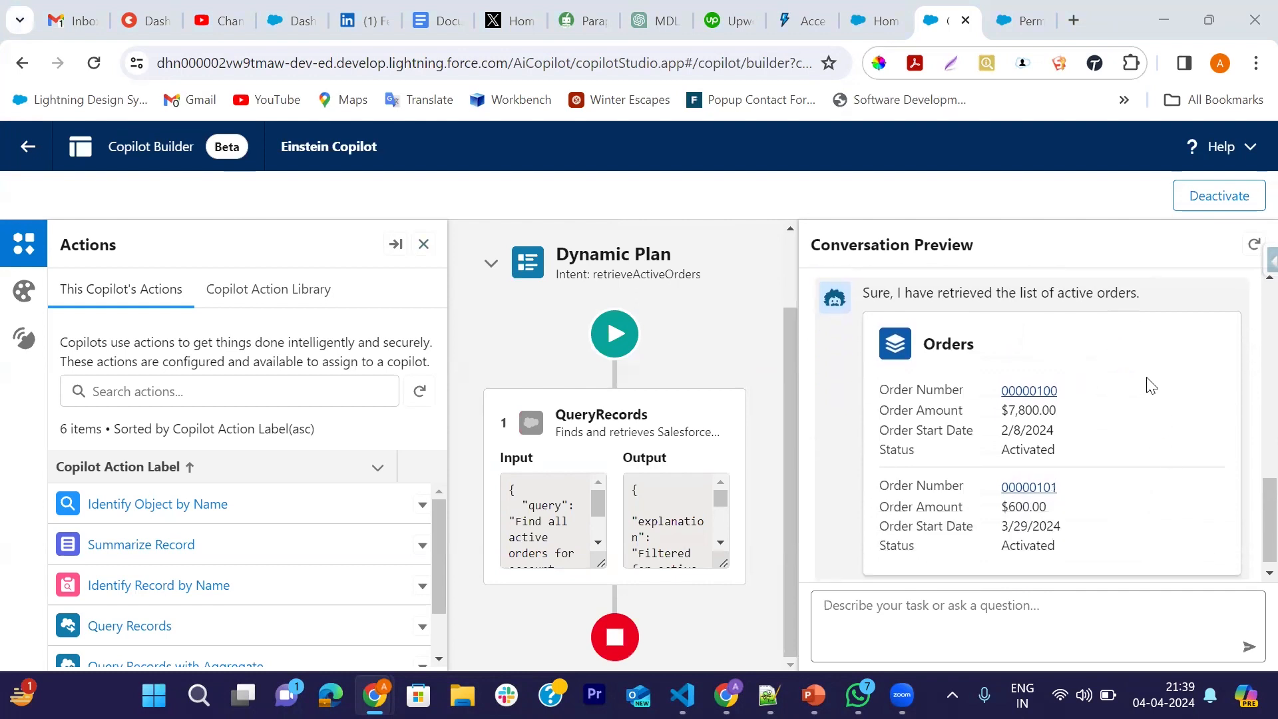
scroll(1139, 459, down, 1)
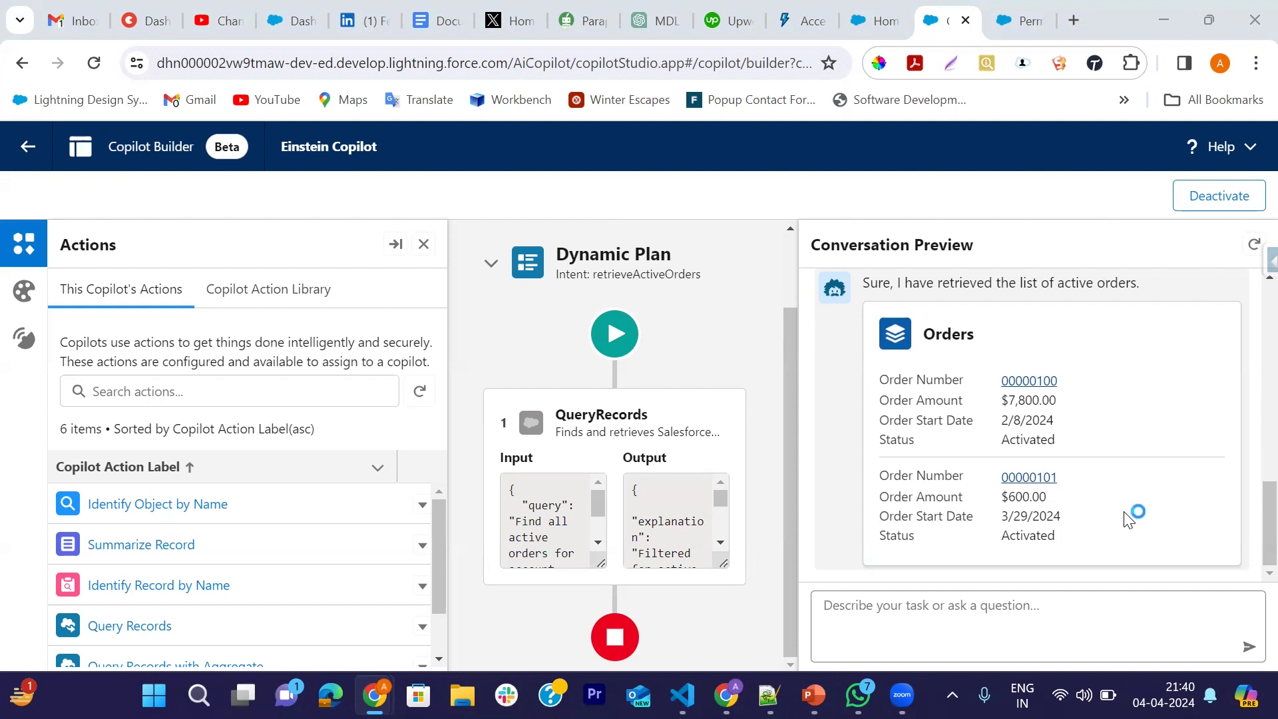
scroll(1125, 506, up, 1)
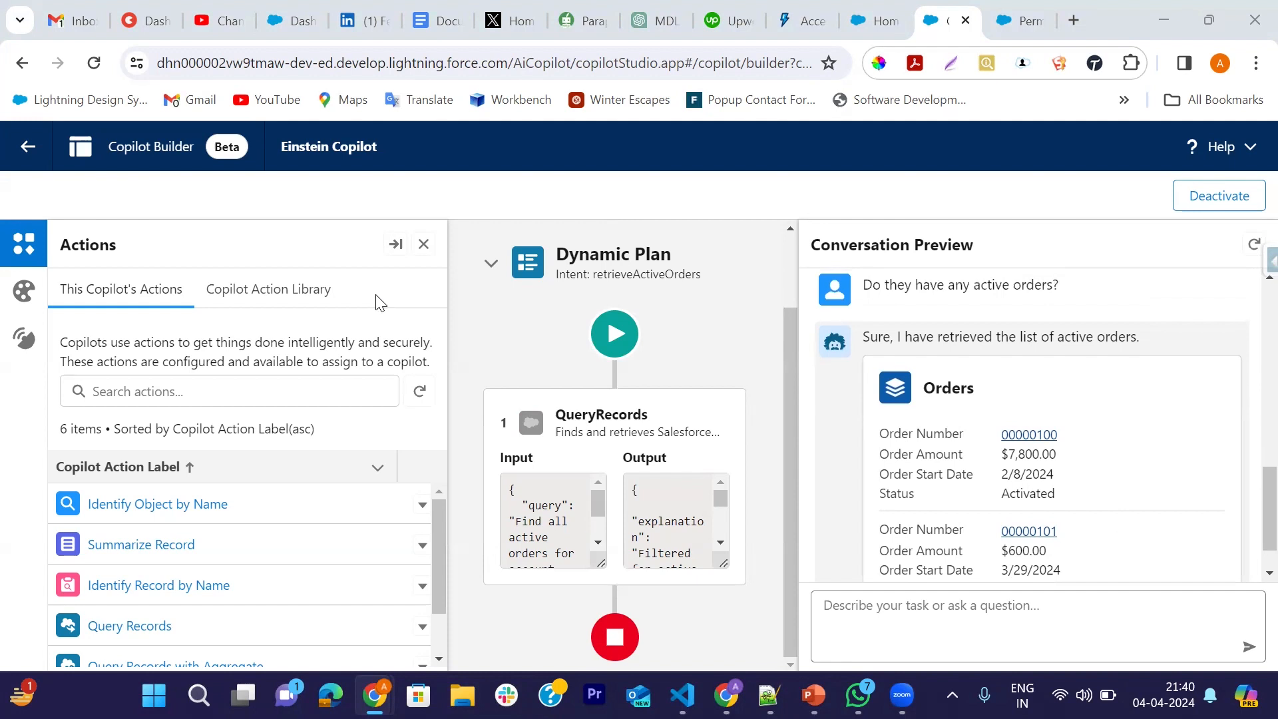
Step: Leave the Copilot Builder for Setup and search the setup pages for "copilo"
click(33, 159)
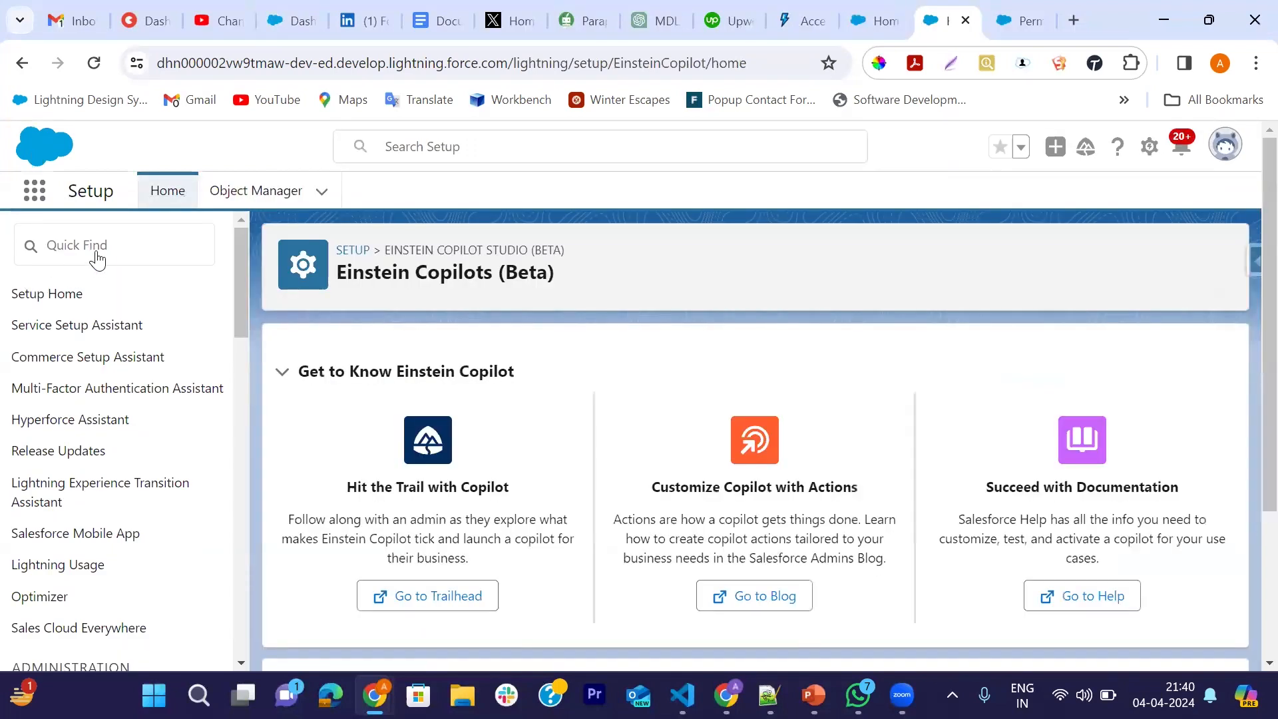
click(74, 243)
text(c)
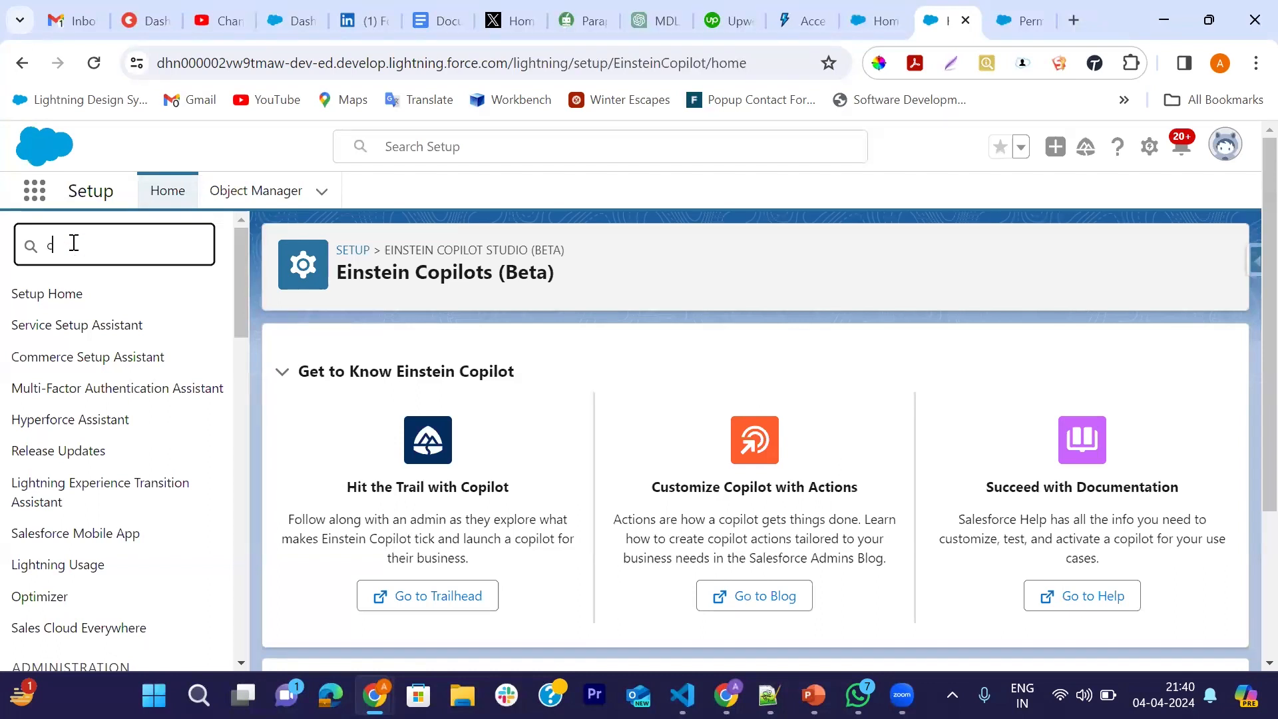
text(opilo)
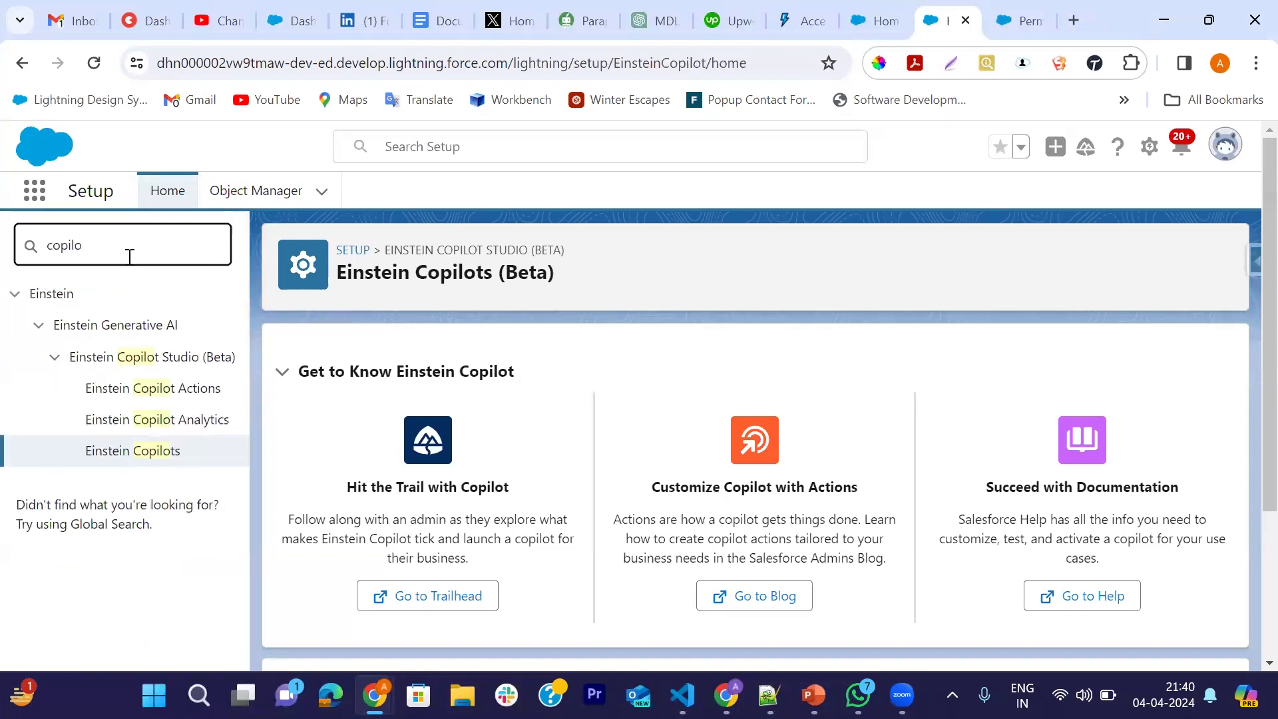
key(BackSpace)
key(BackSpace)
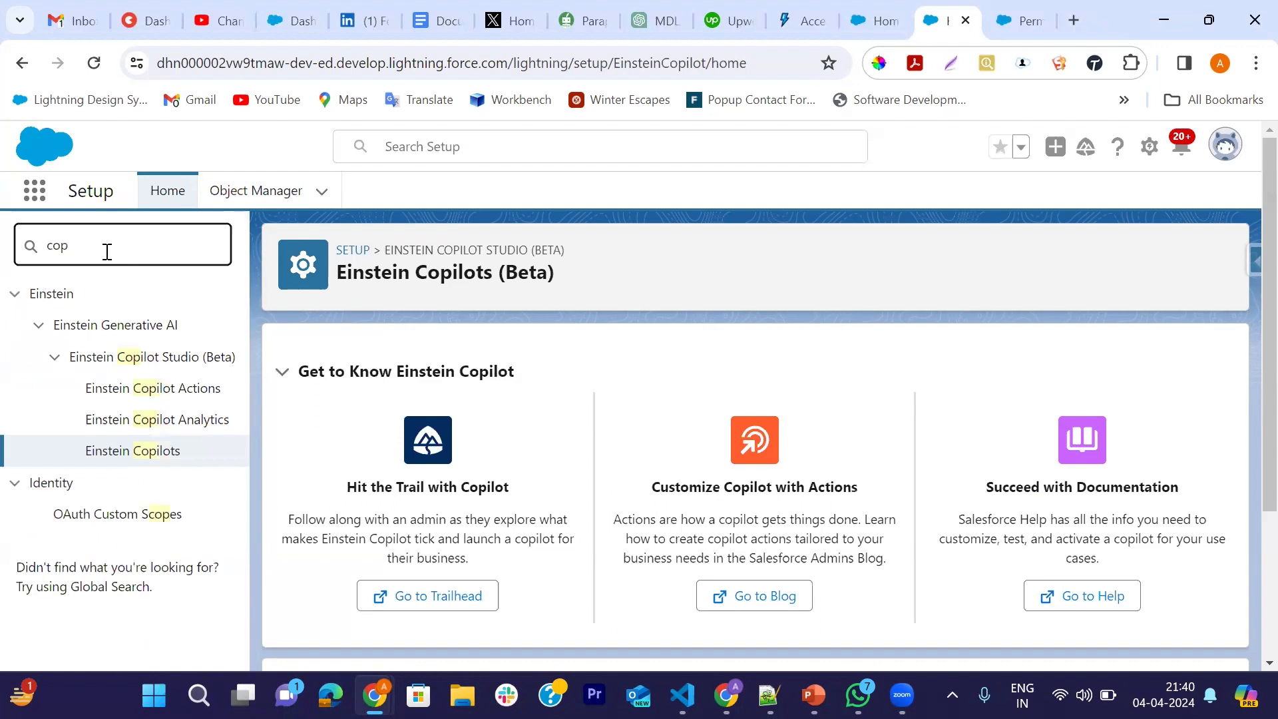
text(o)
key(BackSpace)
text(ilo)
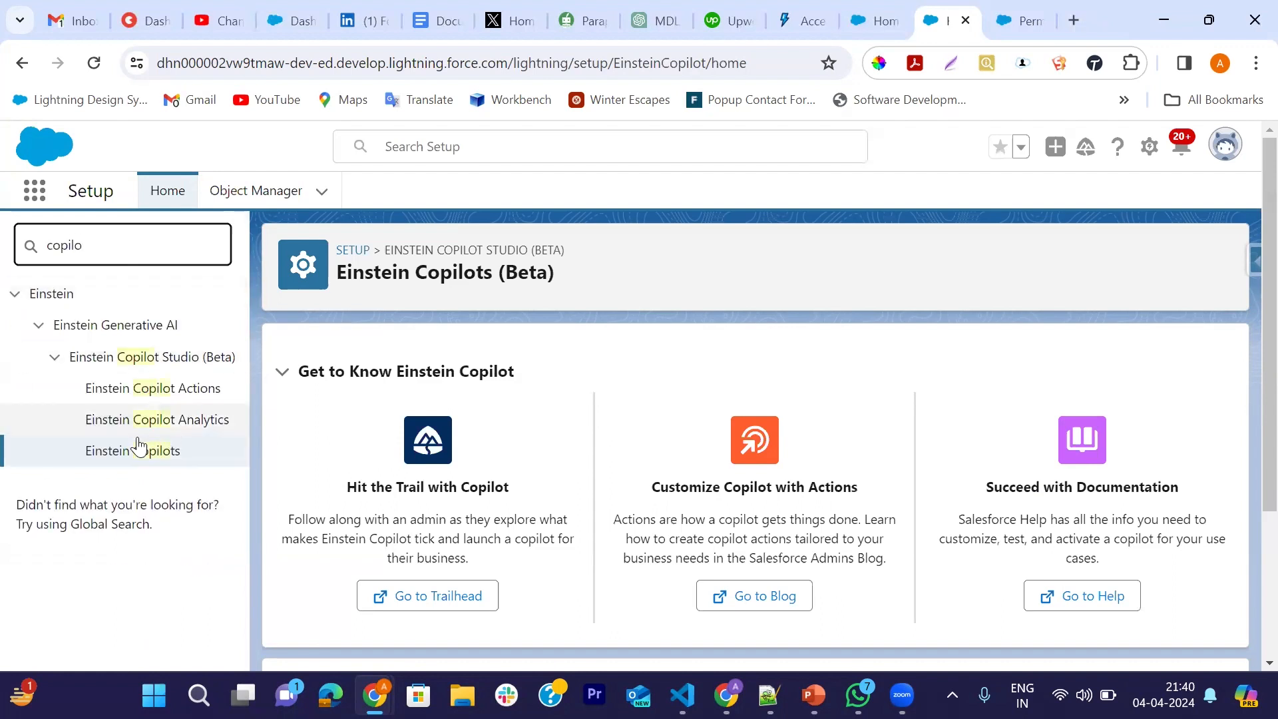
Step: Open the Einstein Copilots setup page and examine the Einstein Copilot for Salesforce settings and the copilot list
click(113, 458)
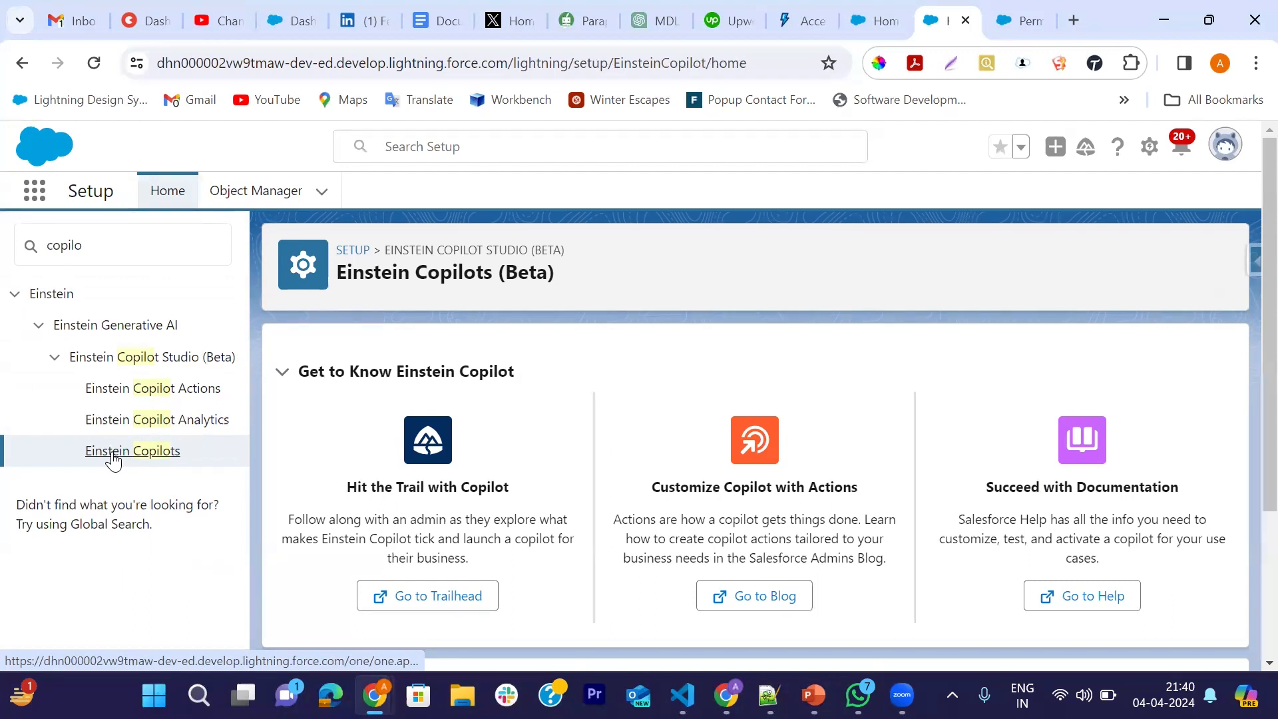
click(117, 452)
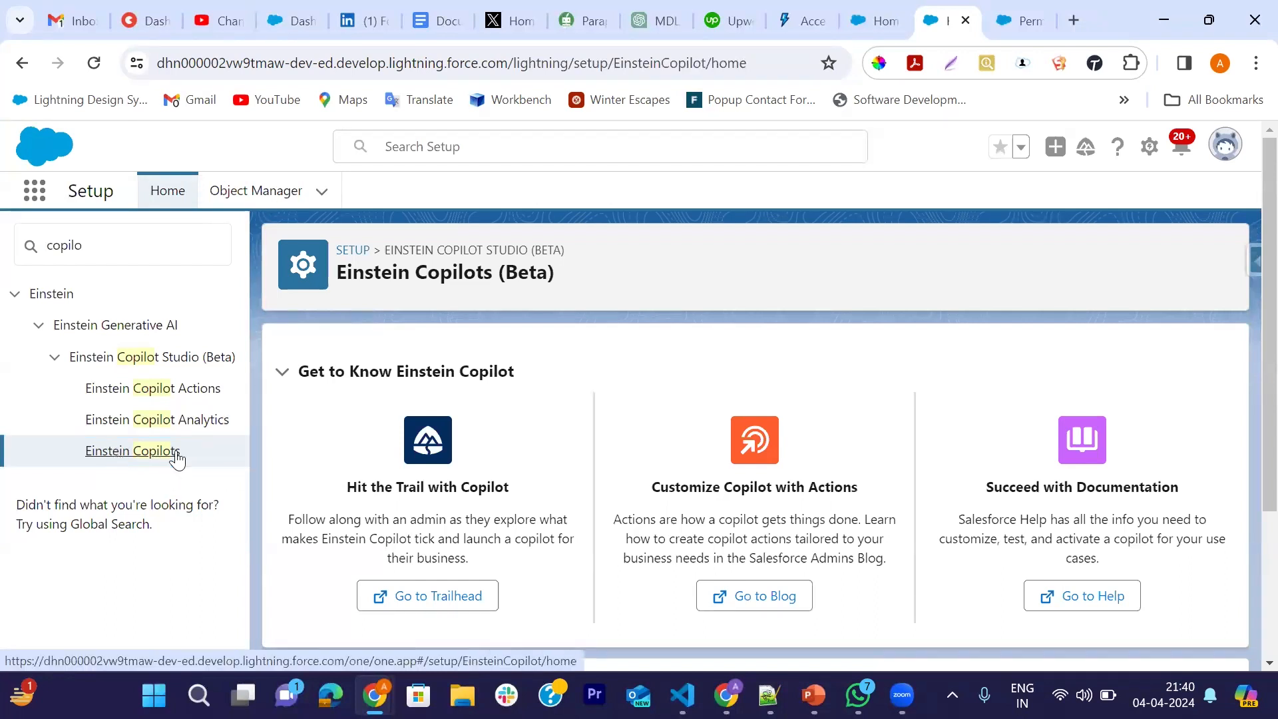
scroll(413, 343, down, 3)
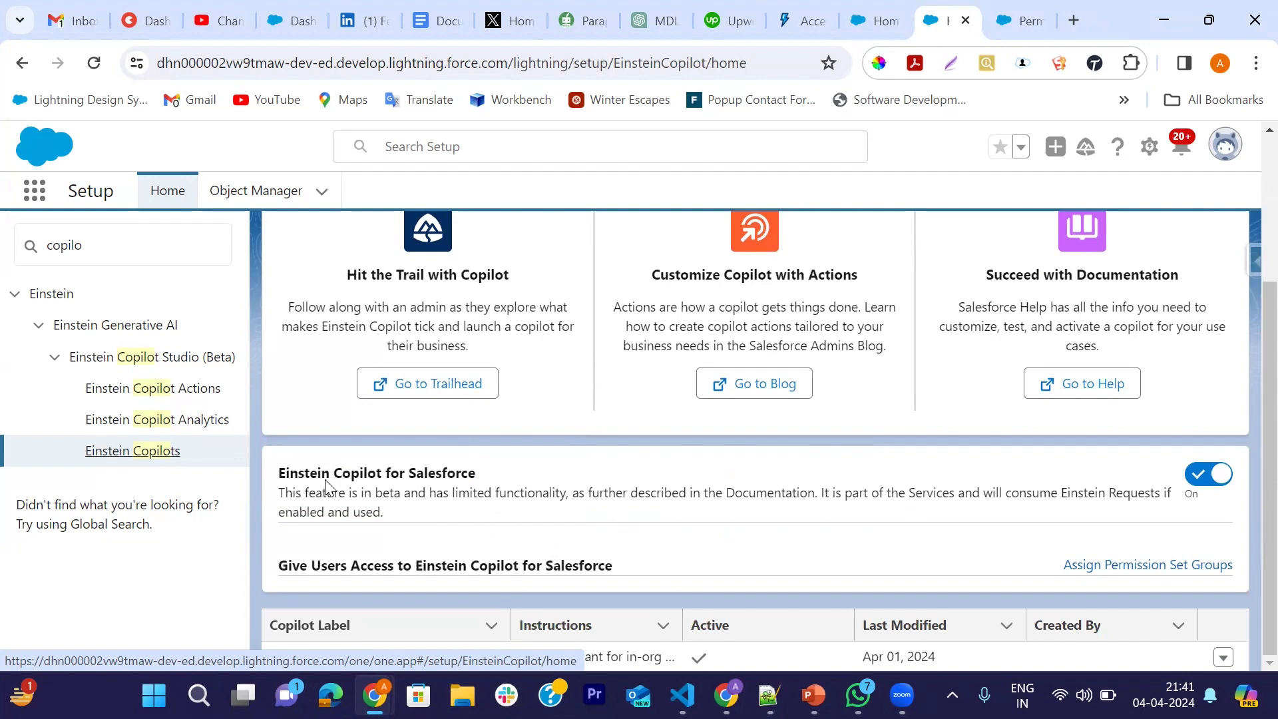
Step: Open the Einstein Copilot Actions setup page and examine the list of available copilot actions
click(158, 398)
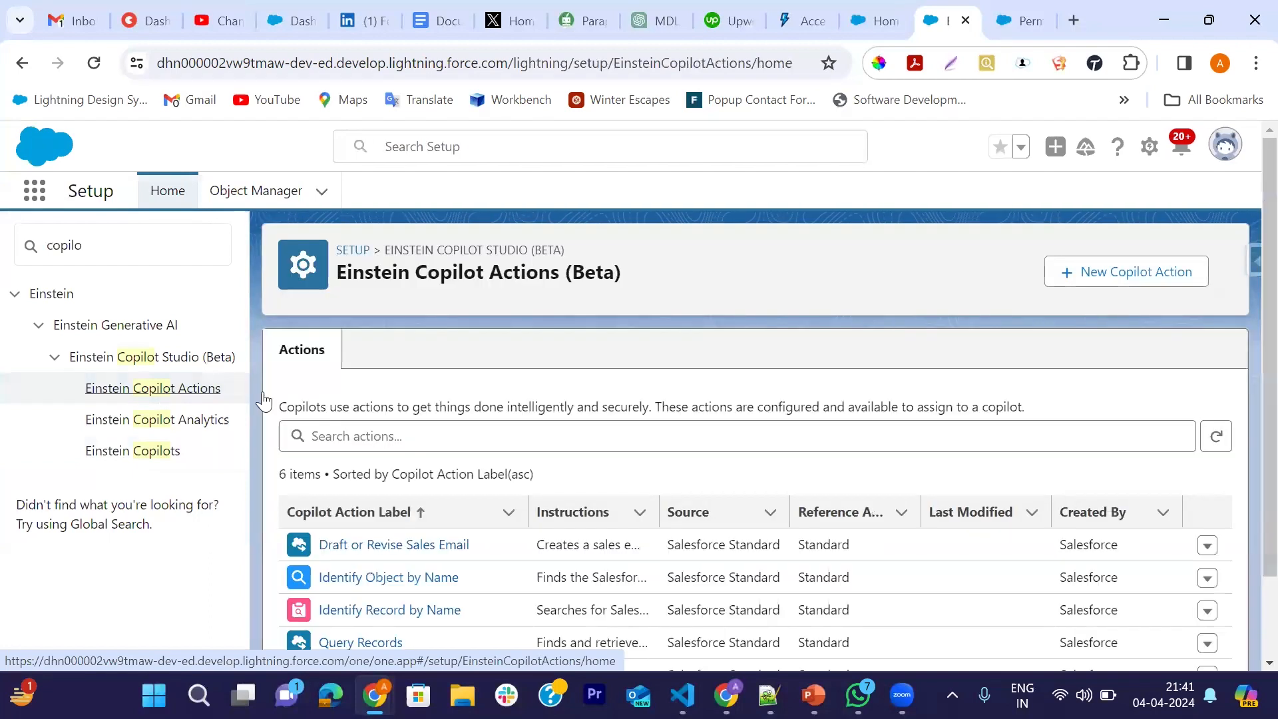
scroll(640, 491, down, 3)
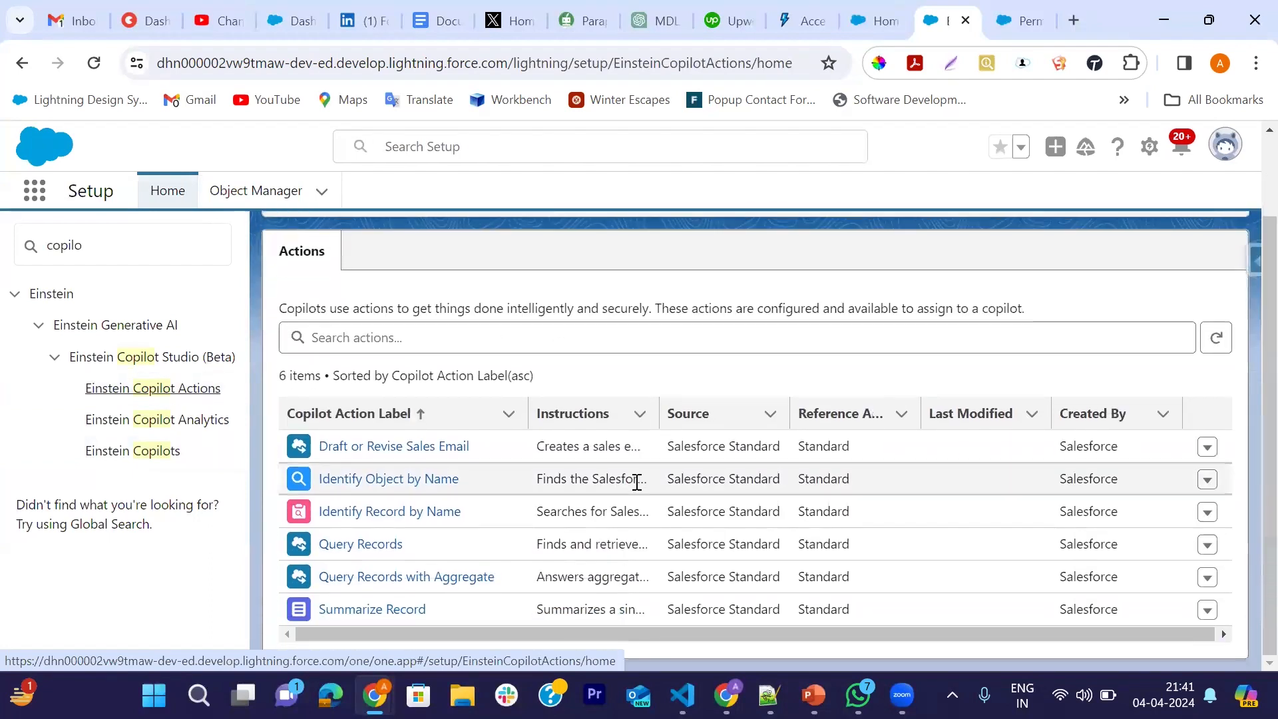
scroll(637, 482, up, 3)
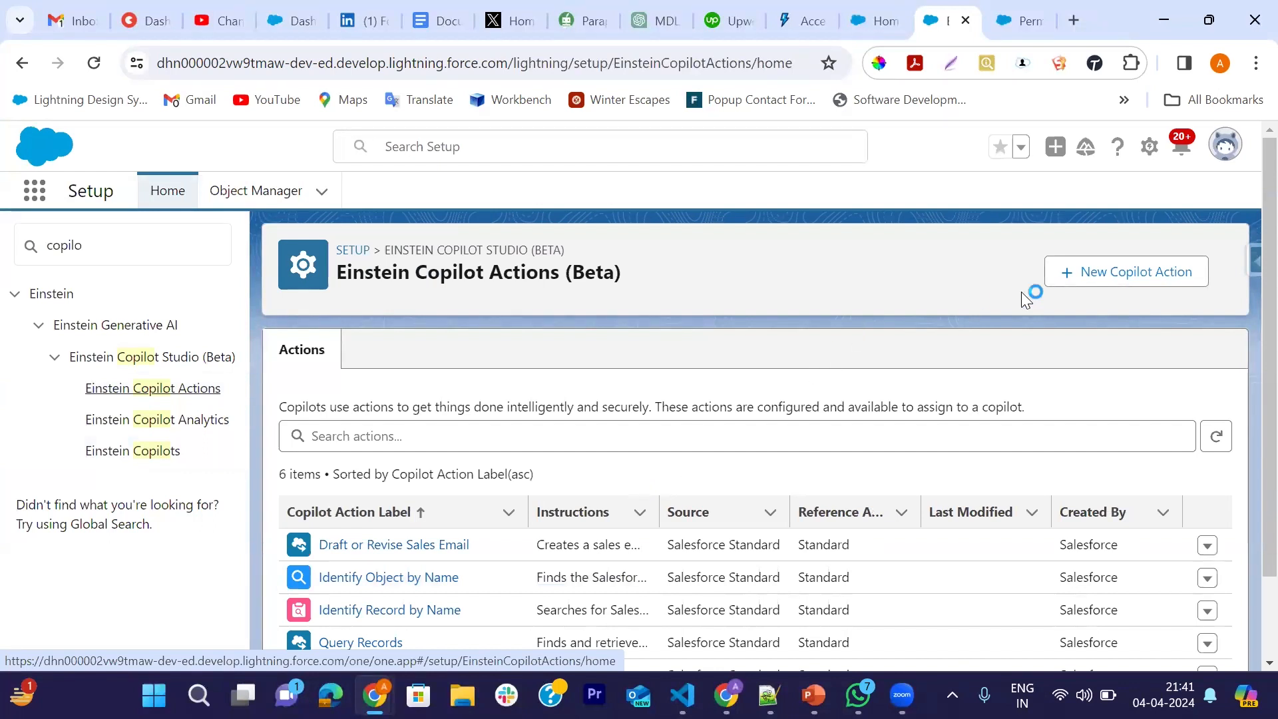
scroll(657, 493, down, 2)
scroll(657, 493, up, 2)
Step: Start a new copilot action that references the Initiate Return flow and continue to its configuration
click(1125, 275)
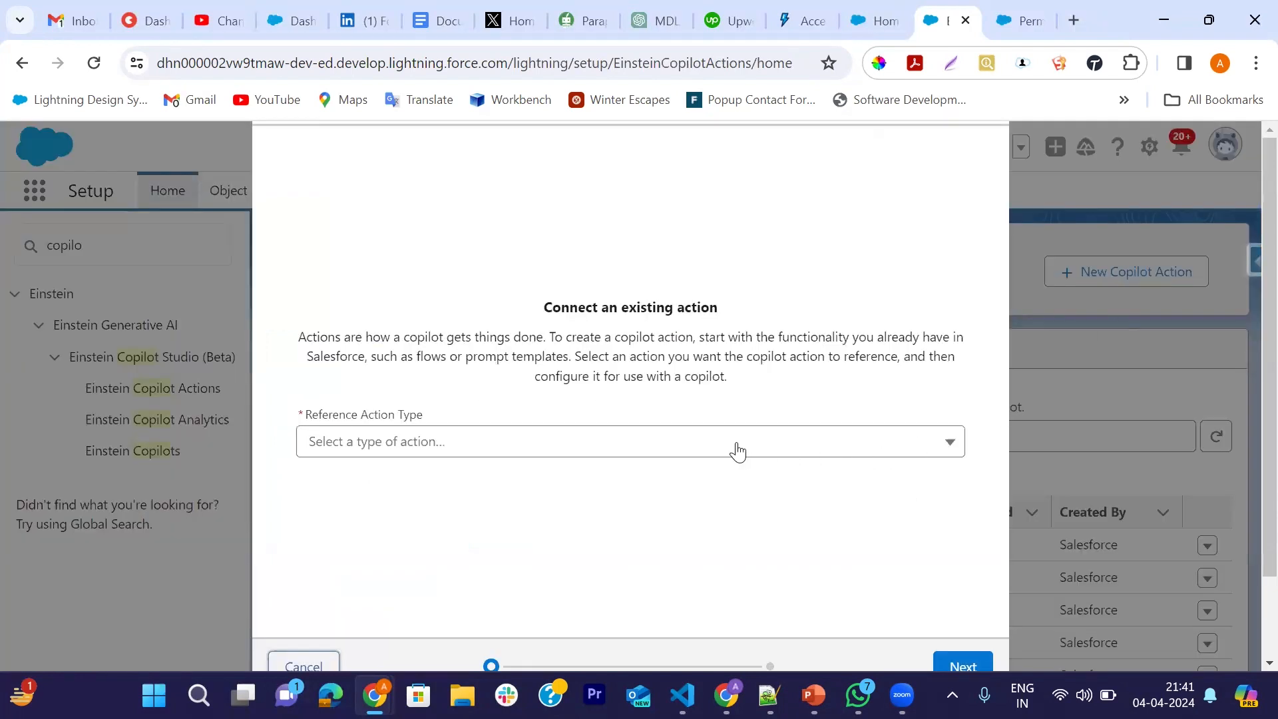
click(442, 448)
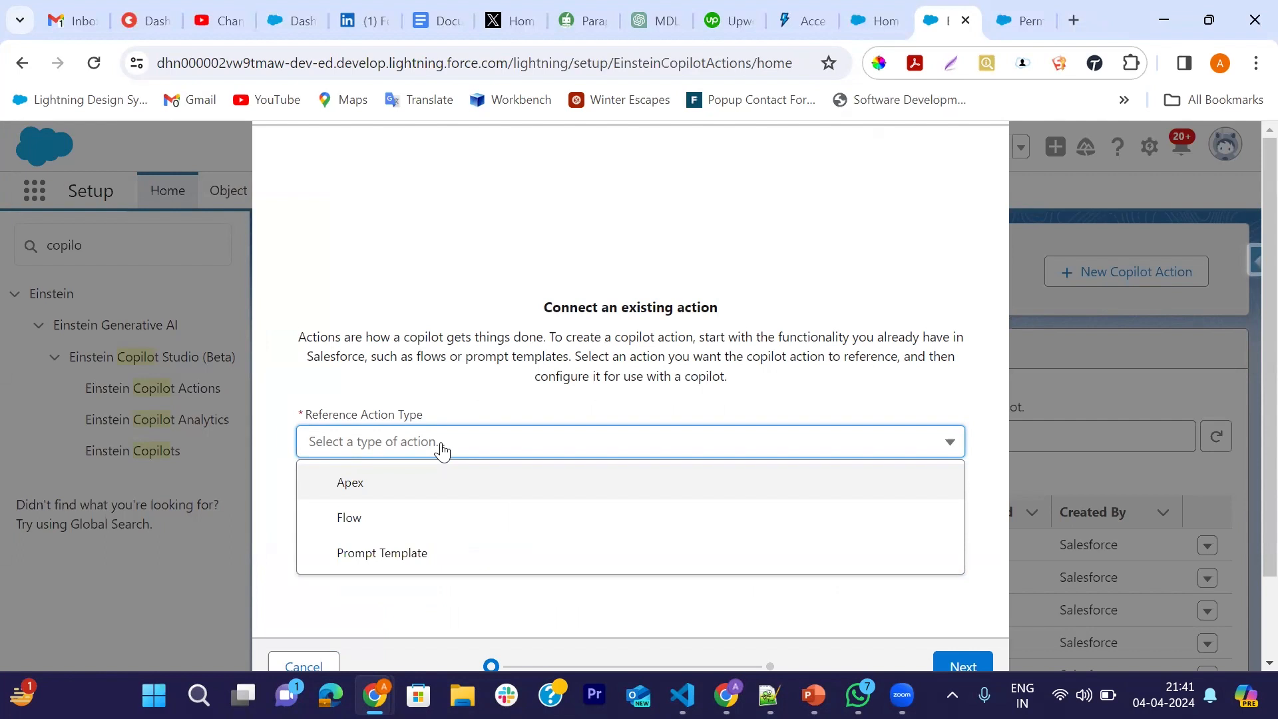
click(377, 519)
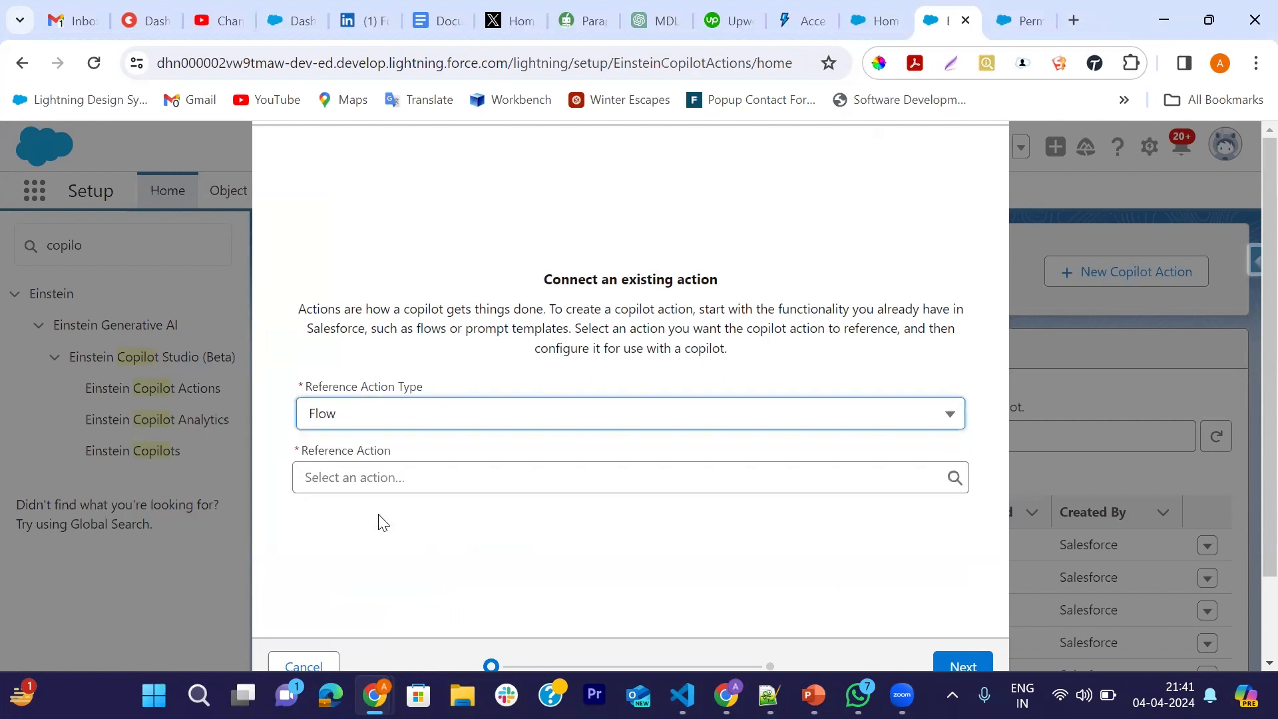
click(429, 477)
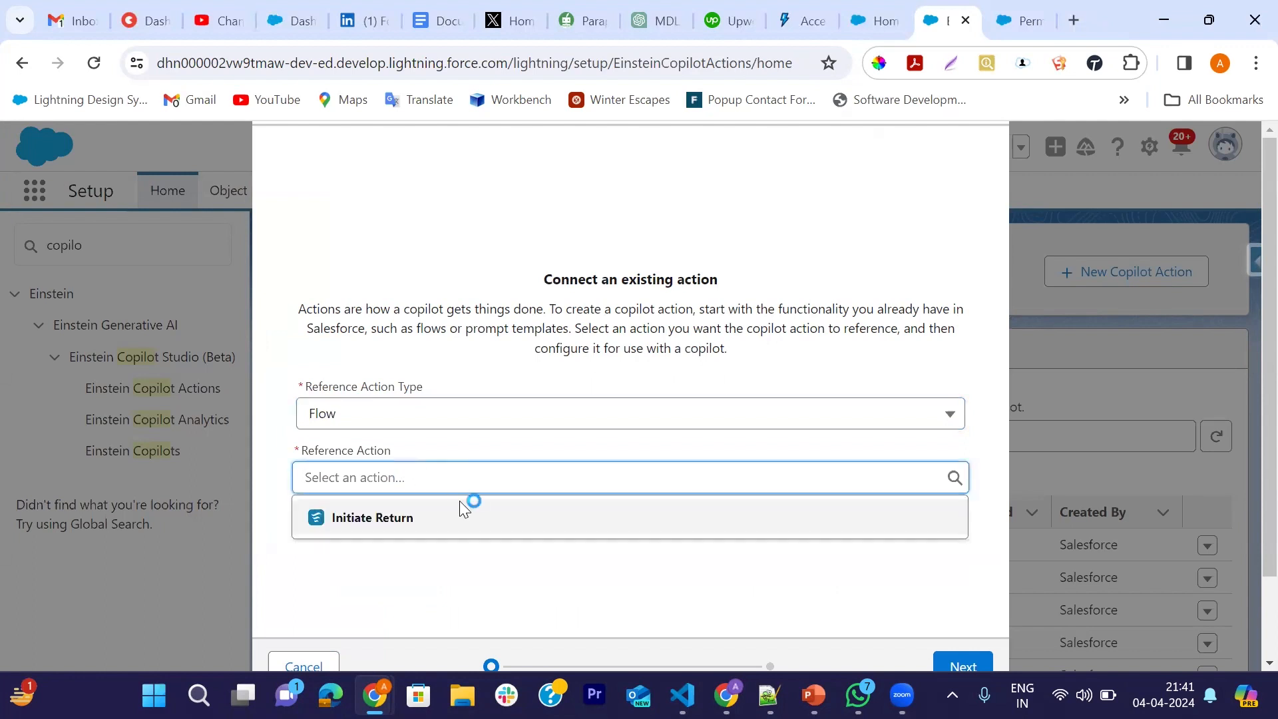
click(401, 518)
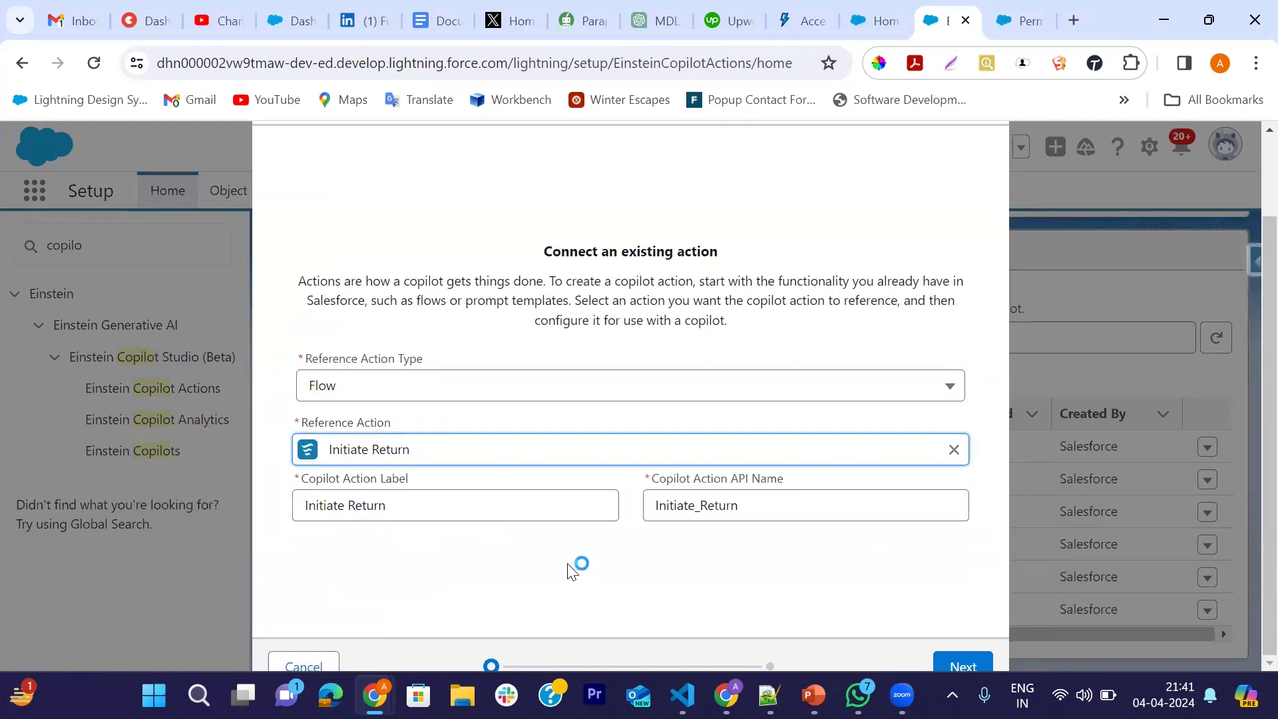
click(962, 666)
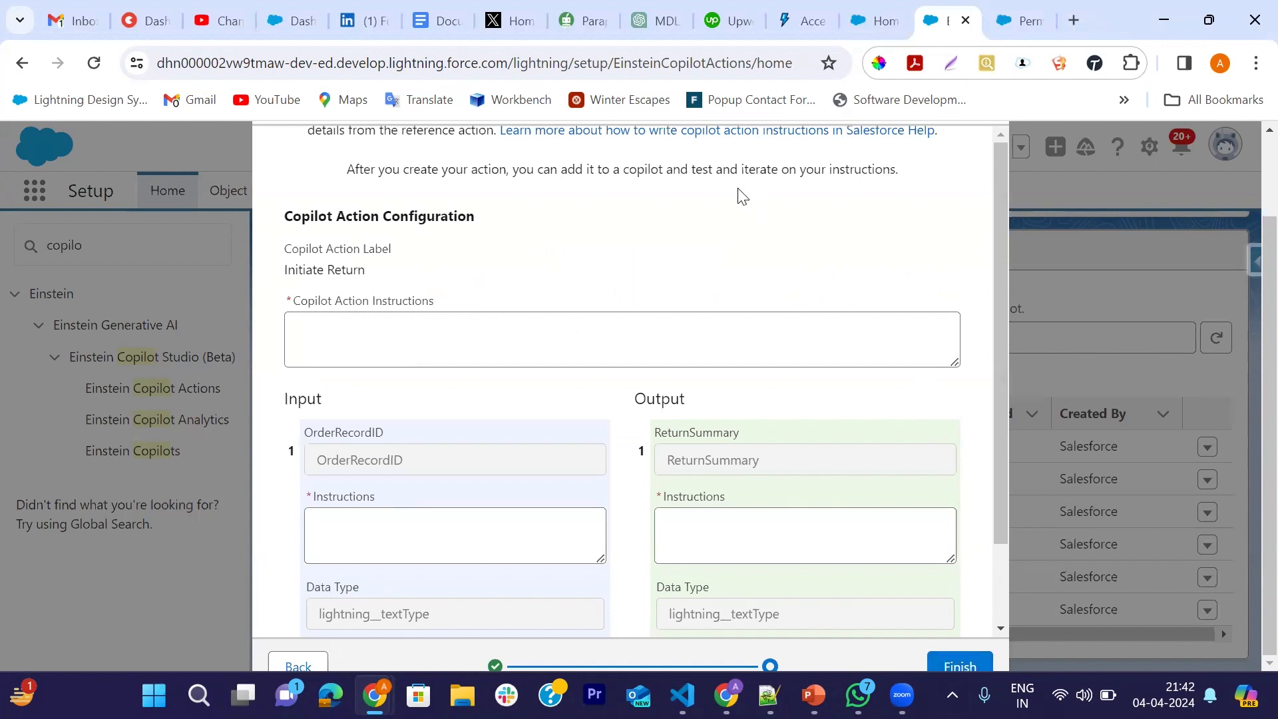
Step: Enter the copilot action instructions "Use Initiate Return for requests to return or refund orders or products in an order."
click(439, 344)
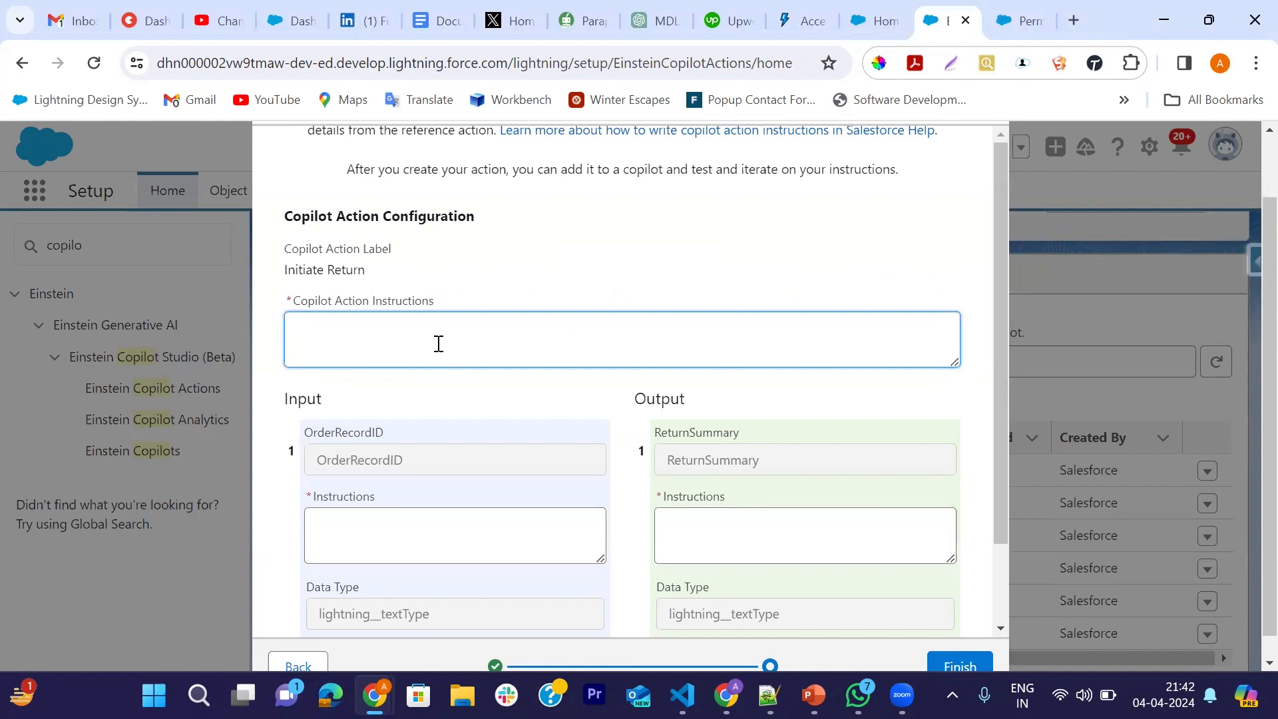
text(Use Initi)
text(ate Return for requests )
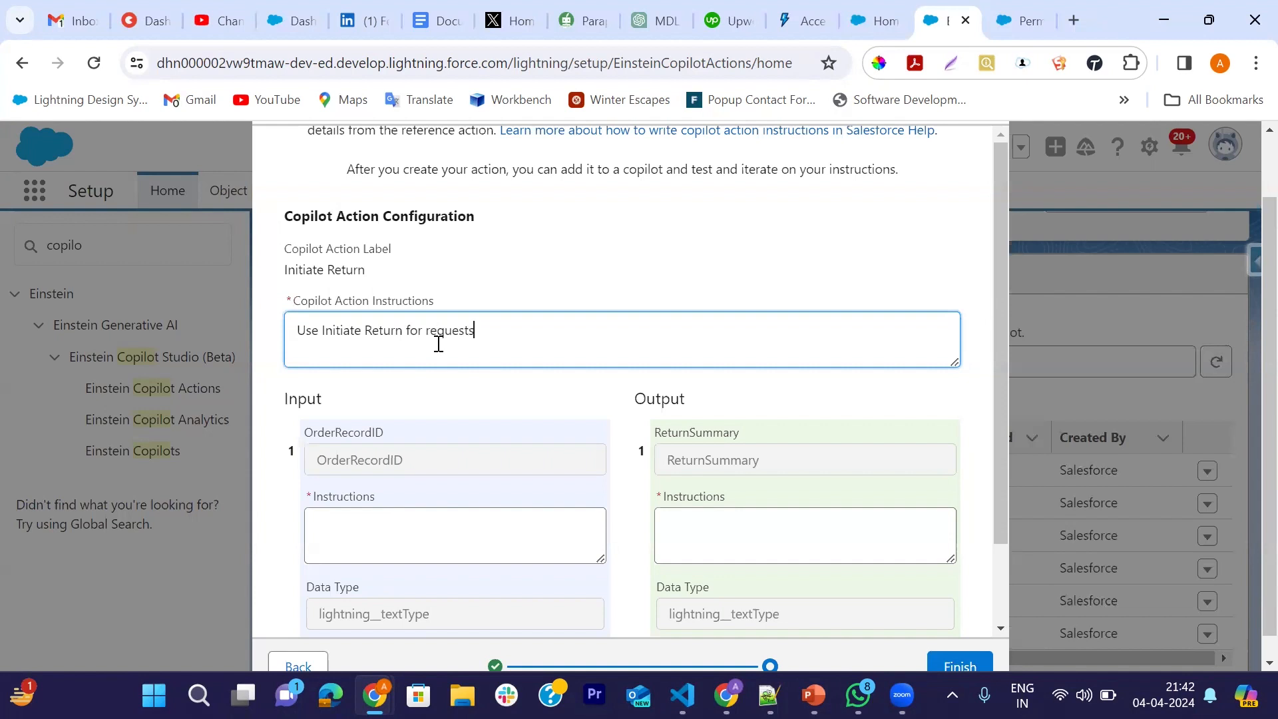
text(to return or refund orders)
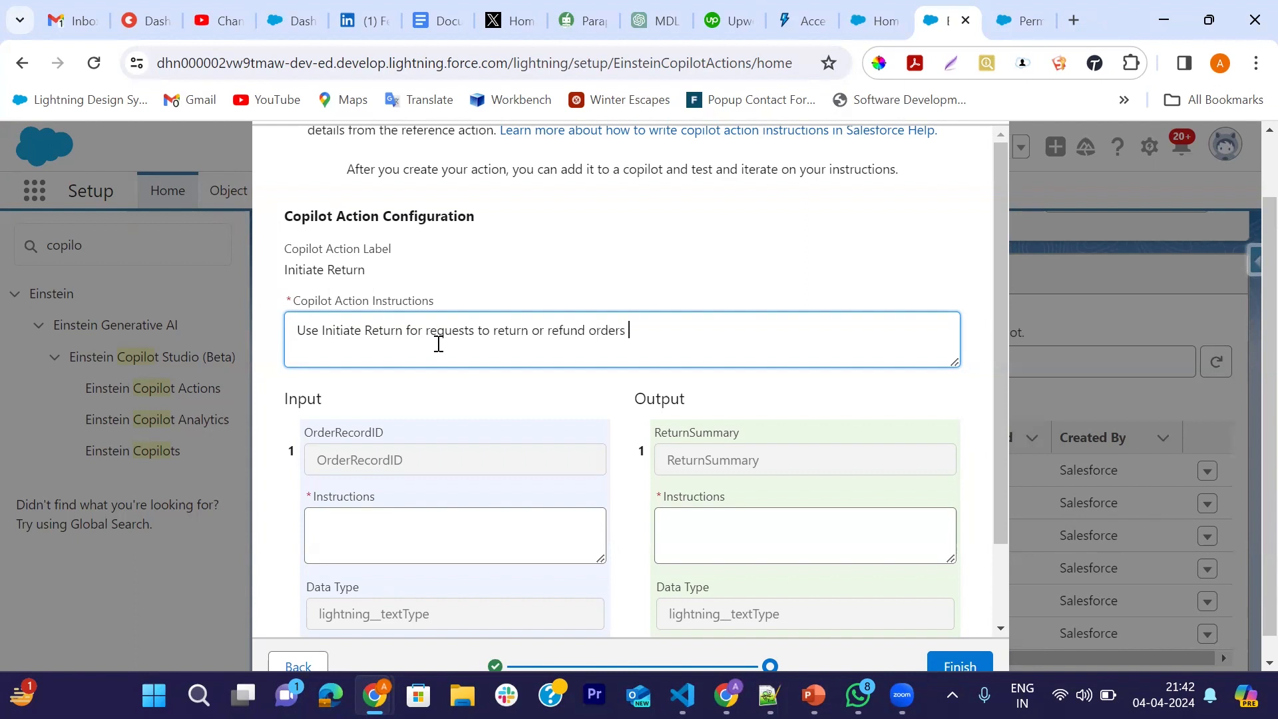
text( or products in an order.)
Step: Give the OrderRecordID input the instructions "Populate this input variable with an order recordId", with Require input and Collect data from user enabled
scroll(439, 344, down, 1)
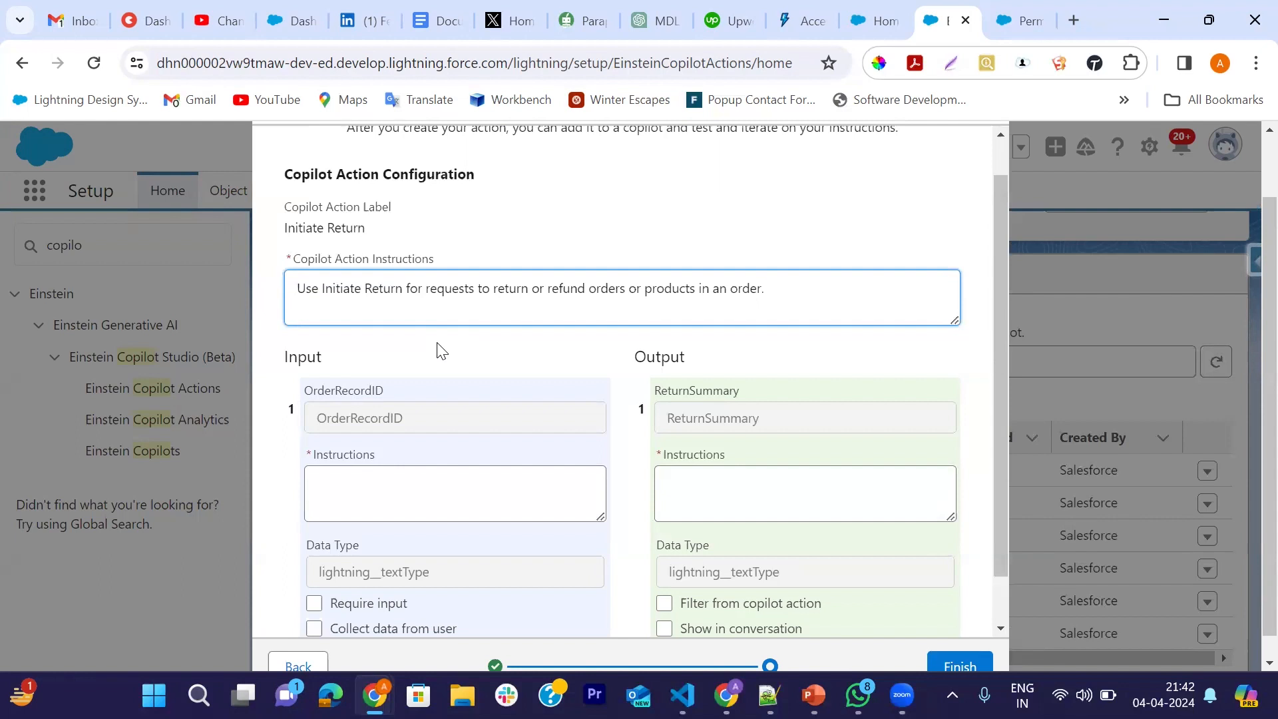
scroll(457, 465, down, 1)
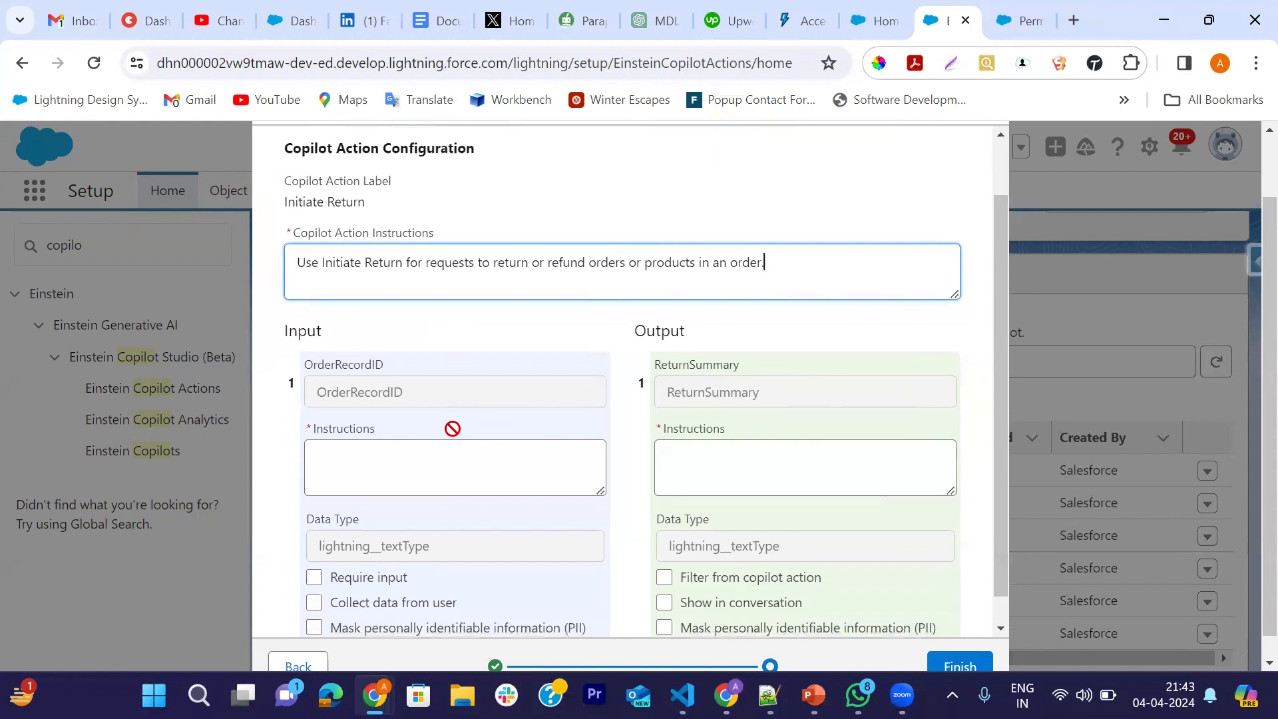
click(430, 482)
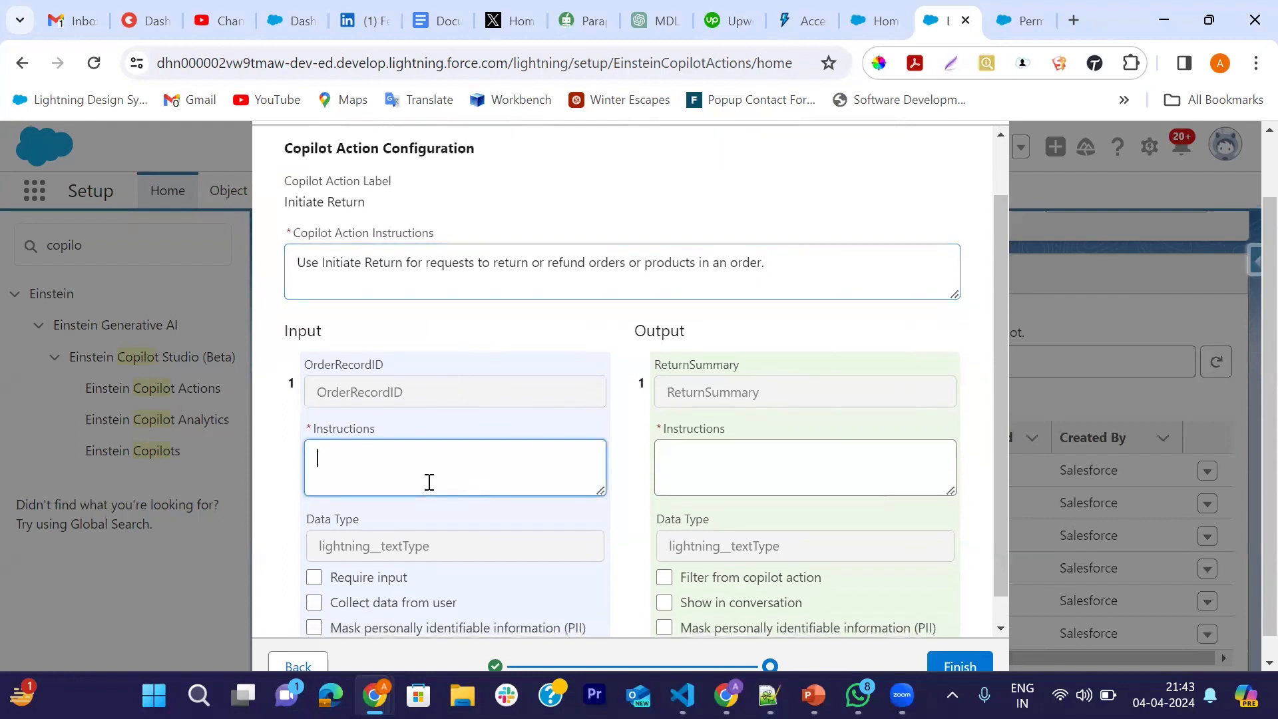
text(Populat)
text(e)
text( this)
text( input)
text( vari)
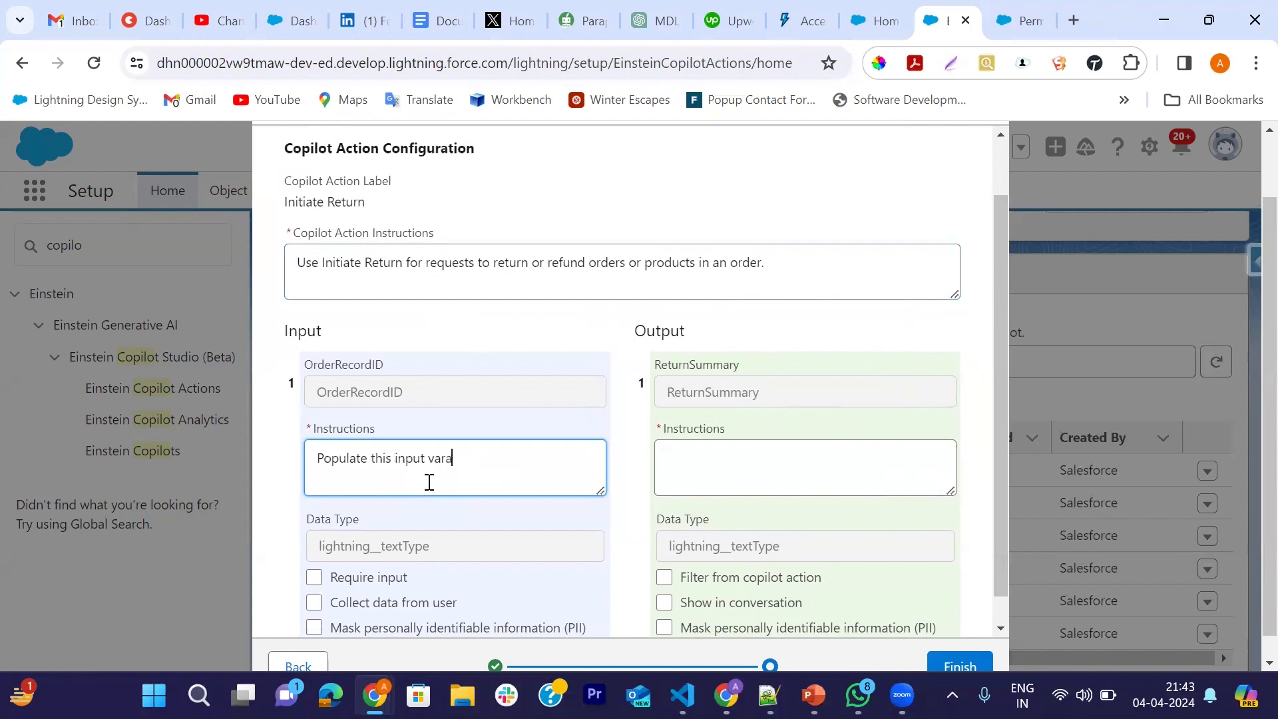
text(able with an order recordId)
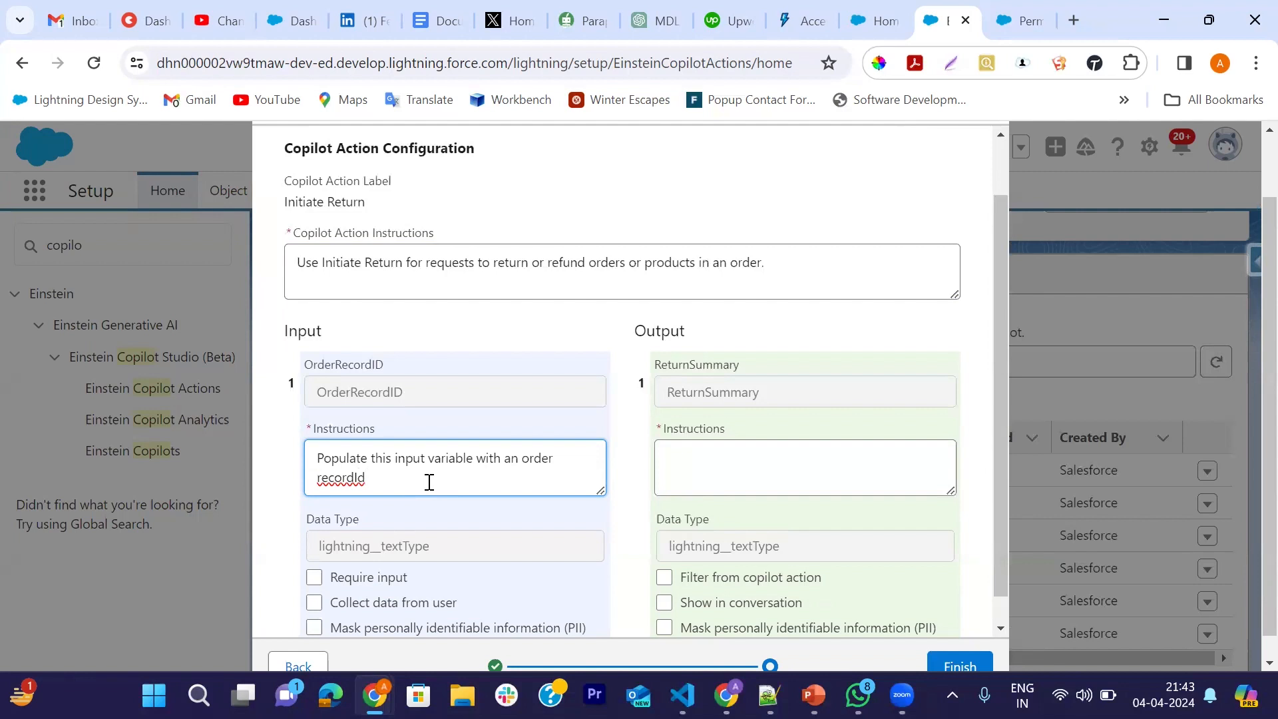
scroll(428, 482, down, 1)
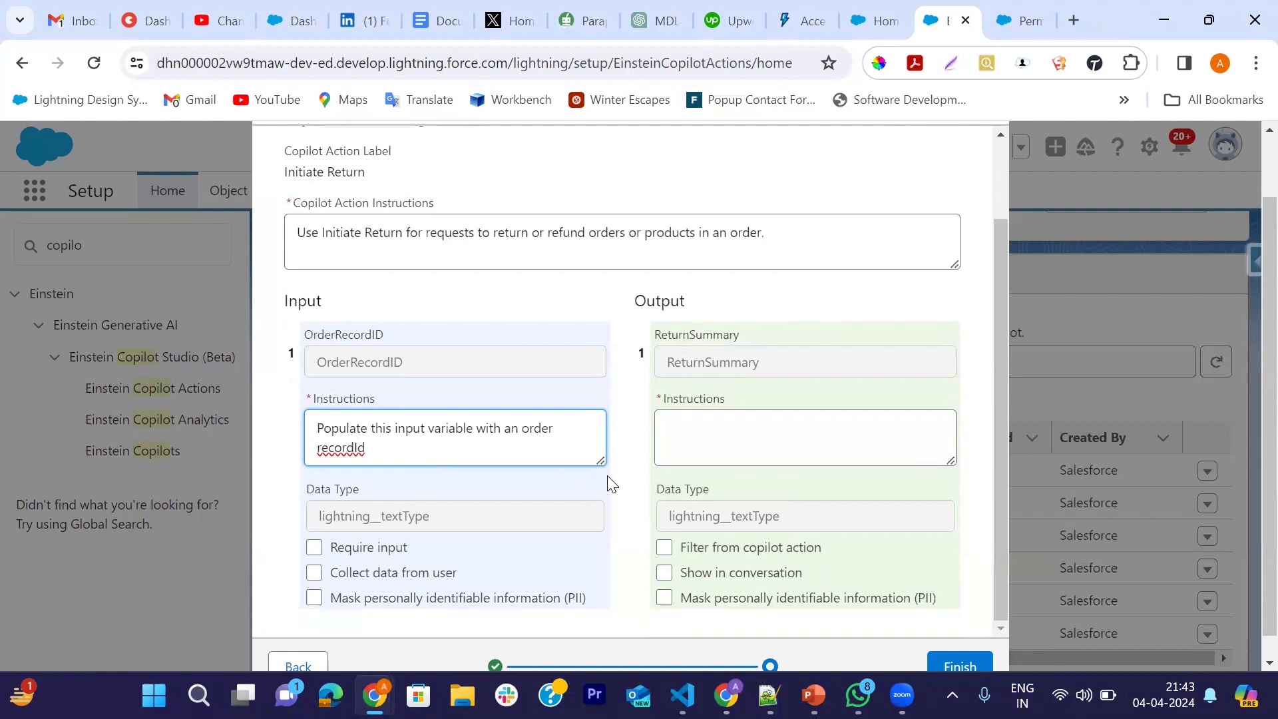
click(315, 549)
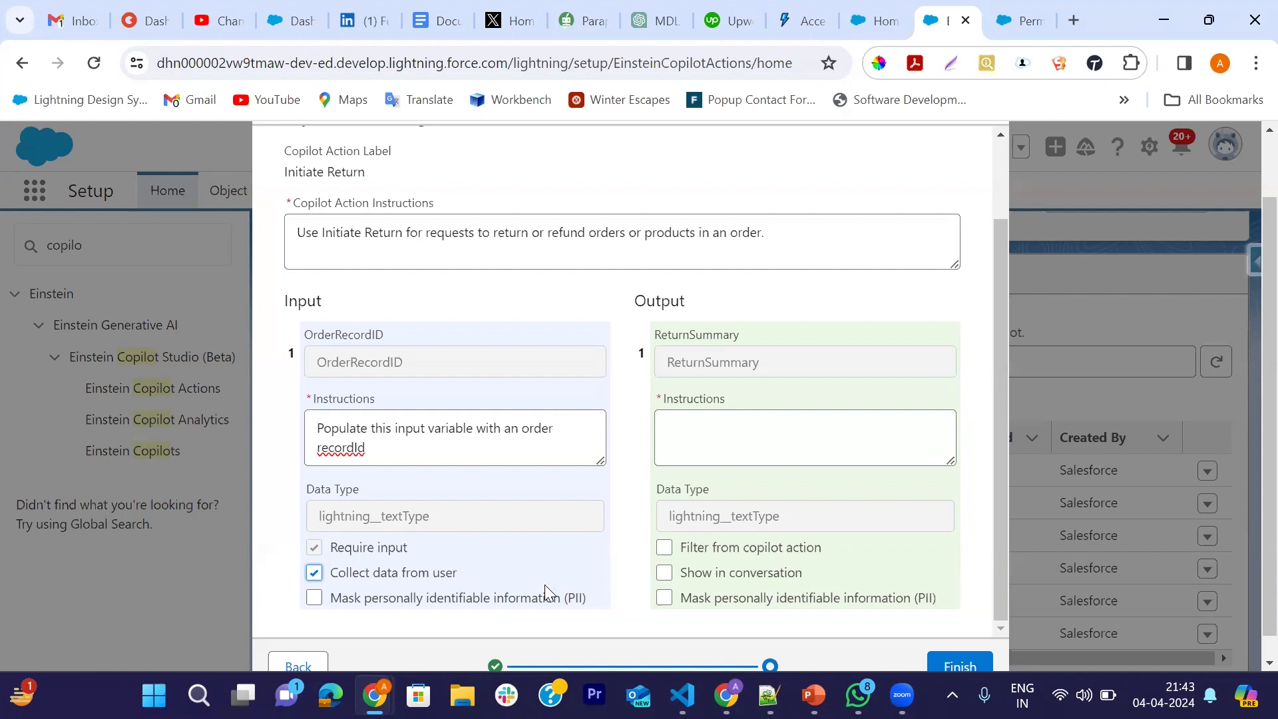
Step: Enter the ReturnSummary output instructions "This output indicates the status of the request, whether it has been initiated, processed or completed"
scroll(796, 528, down, 1)
click(765, 438)
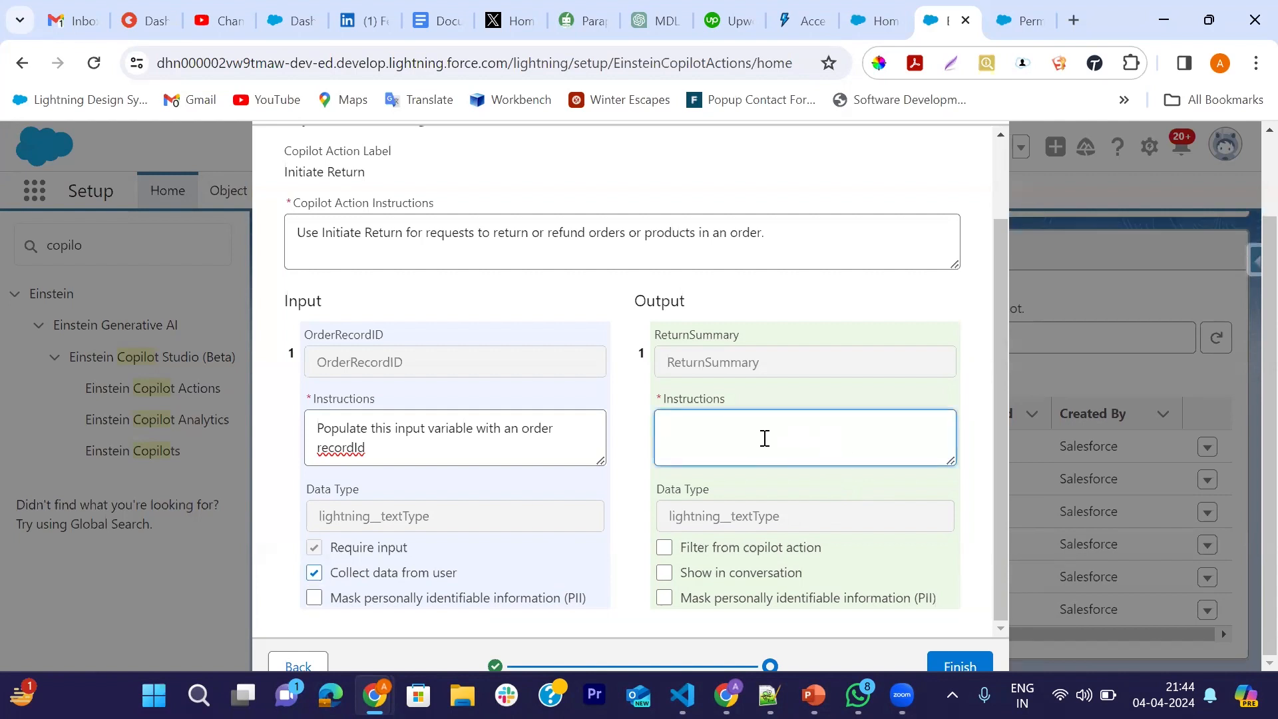
text(This output indicates the status)
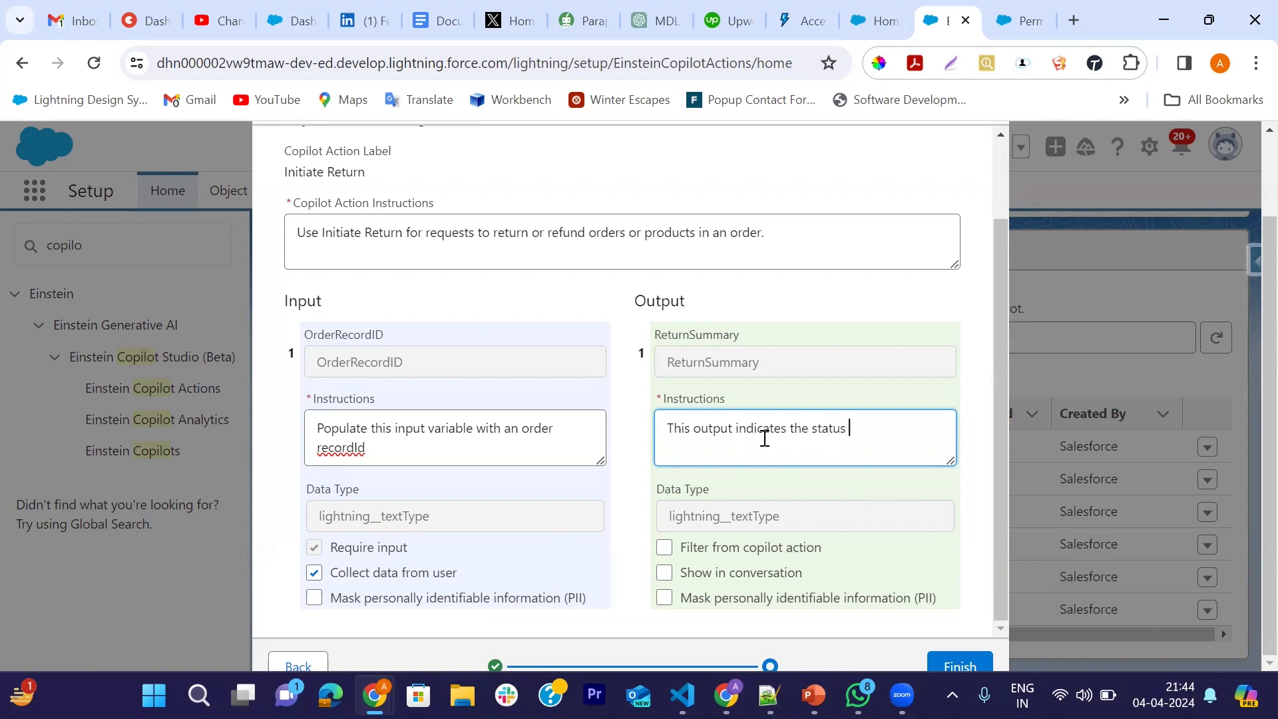
text( of the request)
key(BackSpace)
text(t, whether)
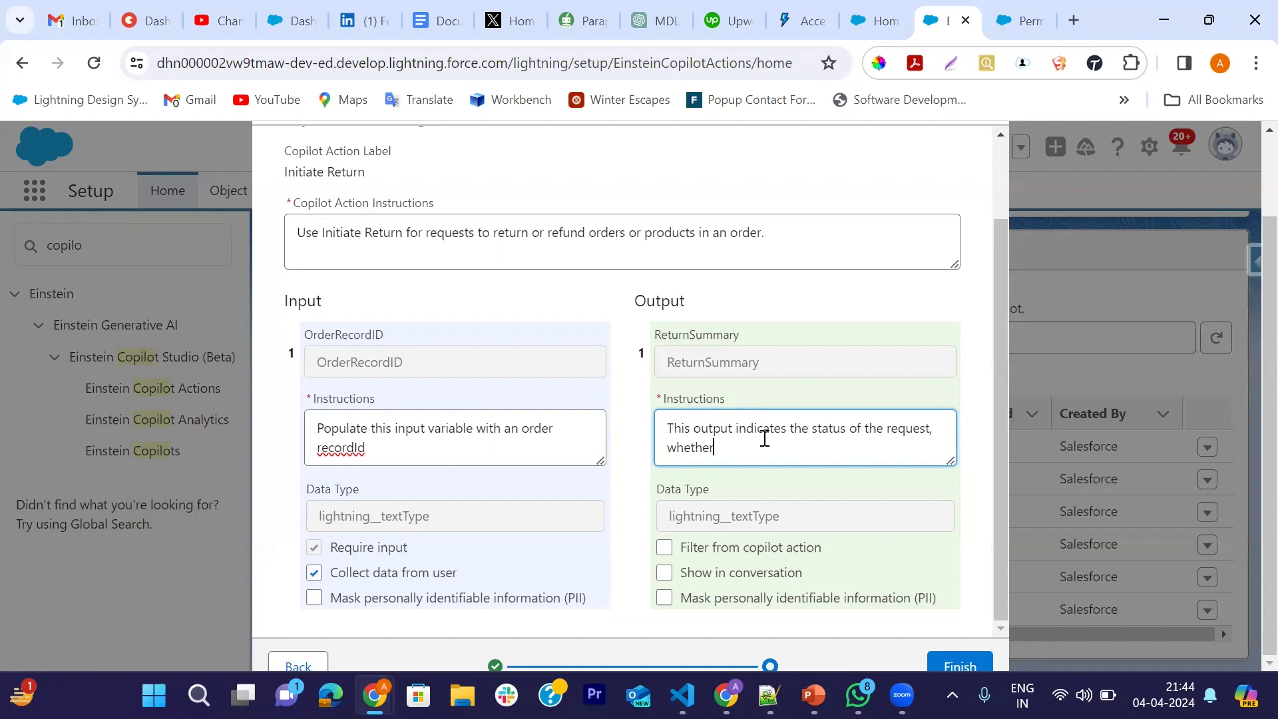
text( it has been inititated,)
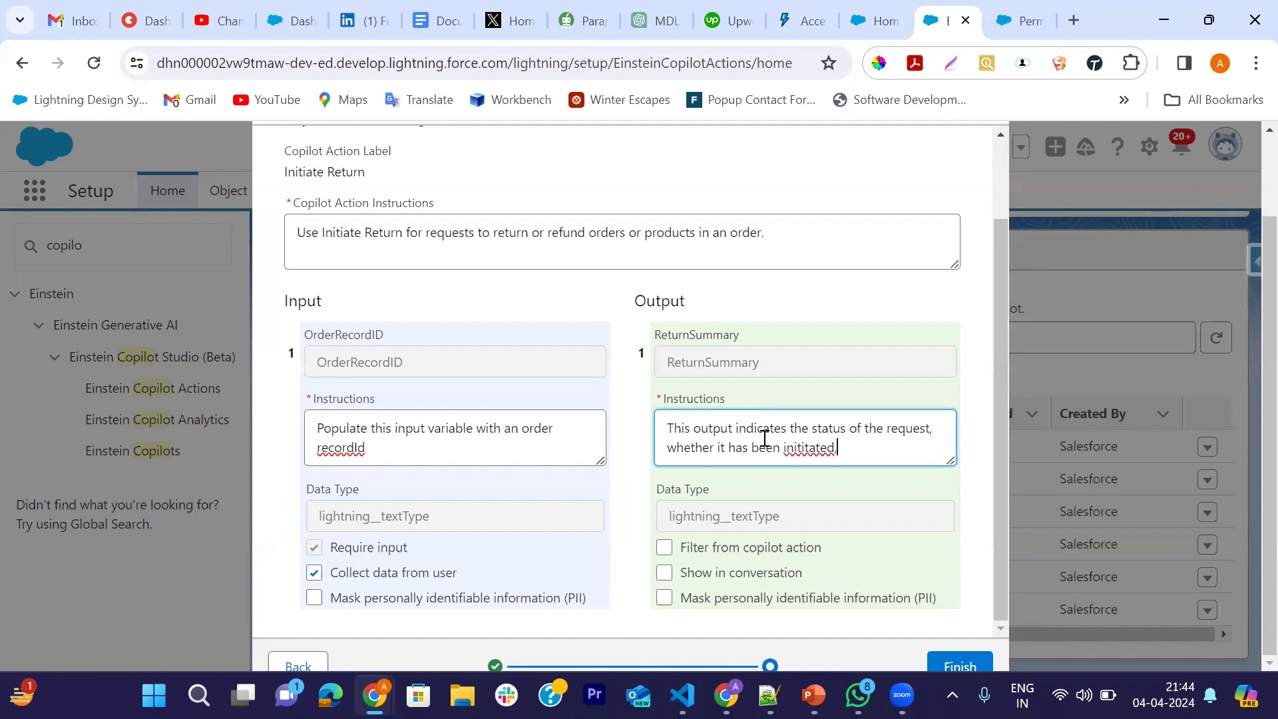
click(813, 449)
key(BackSpace)
text(or completed)
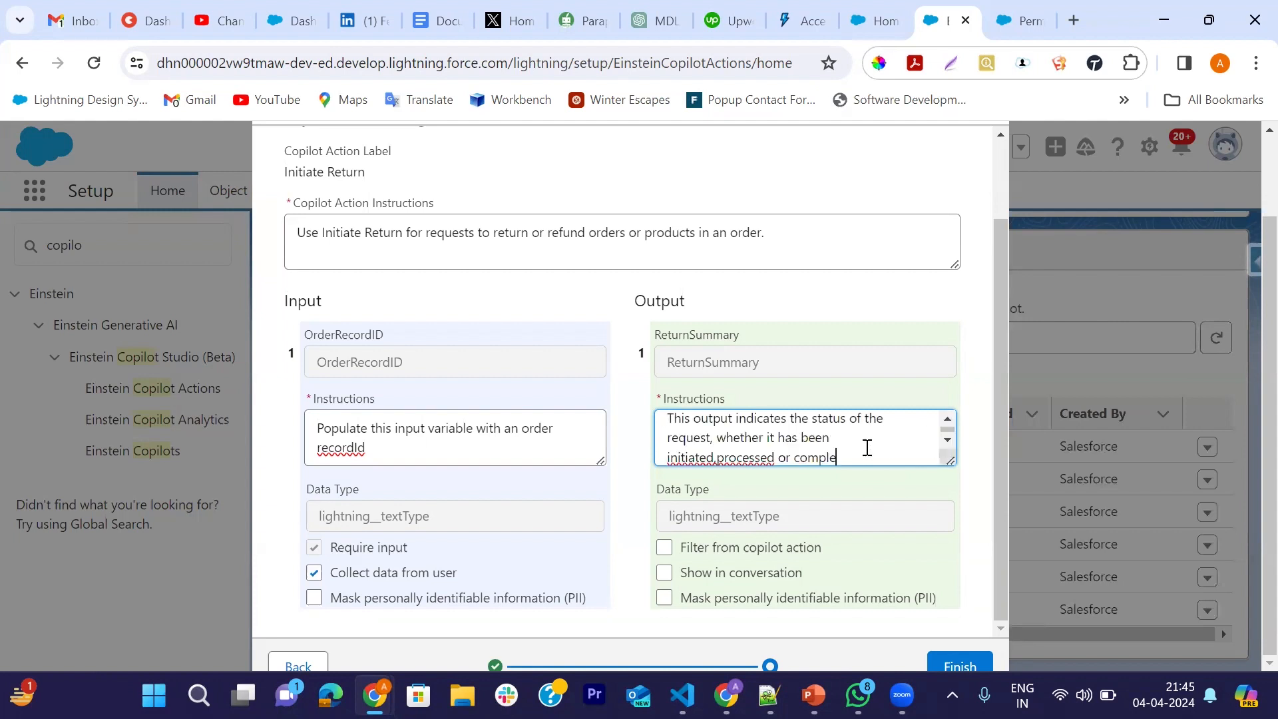
right_click(684, 458)
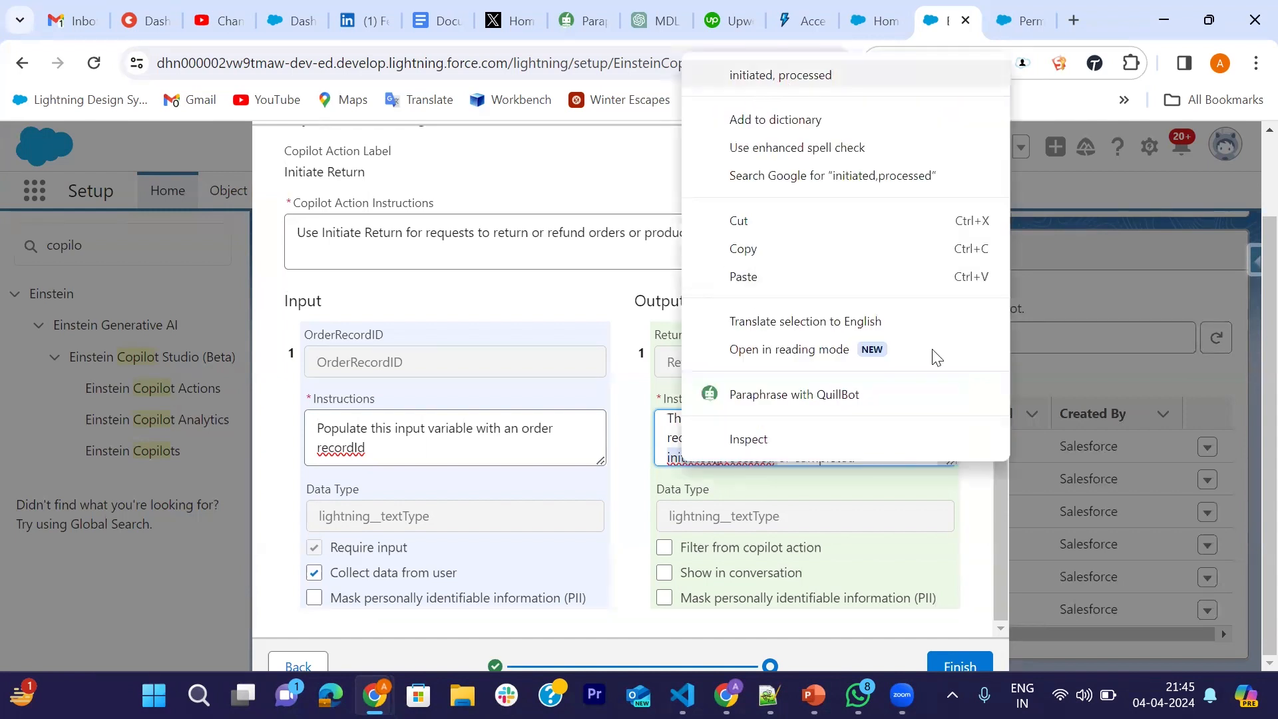
click(766, 76)
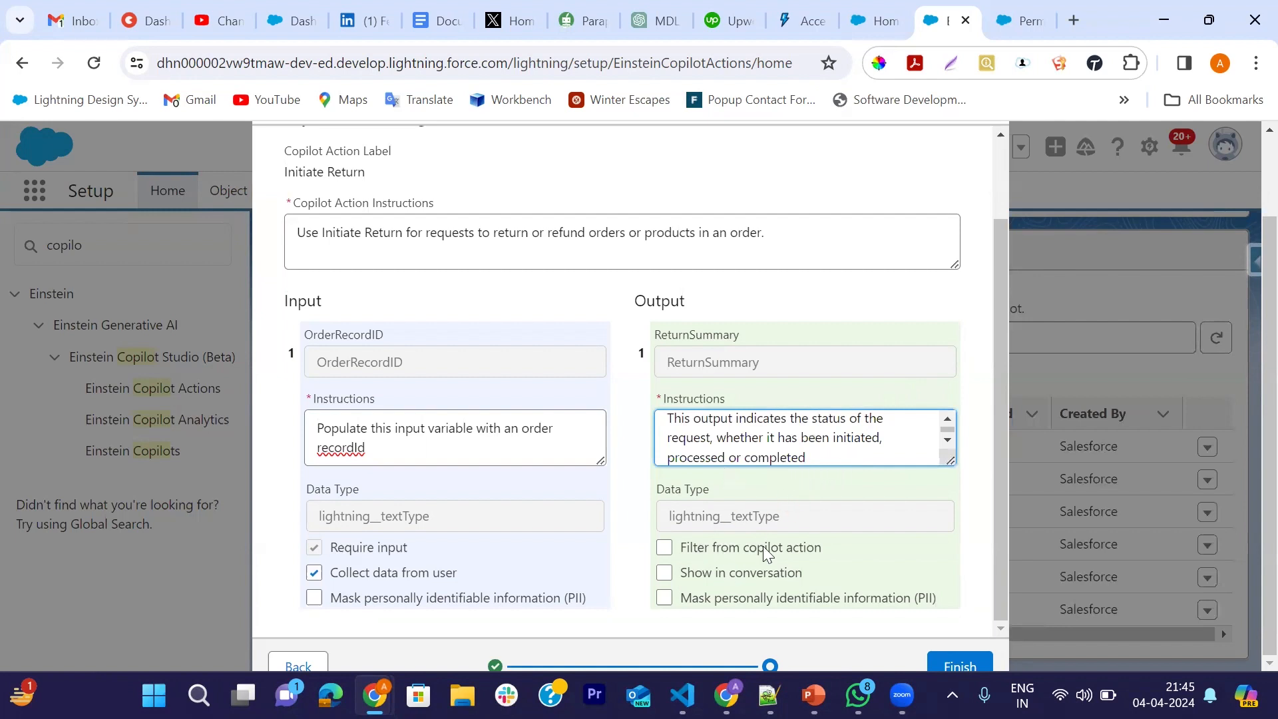
Step: Enable Show in conversation for the ReturnSummary output and finish creating the Initiate Return copilot action
scroll(763, 553, up, 1)
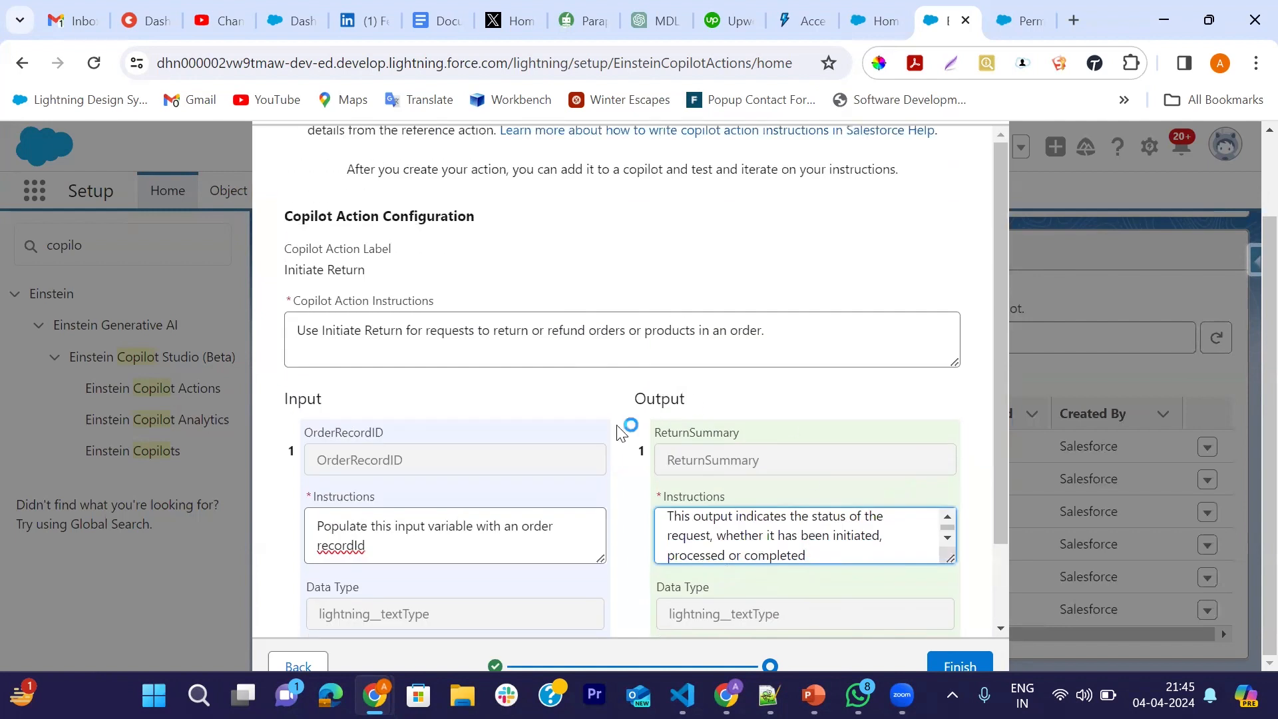
scroll(619, 432, down, 1)
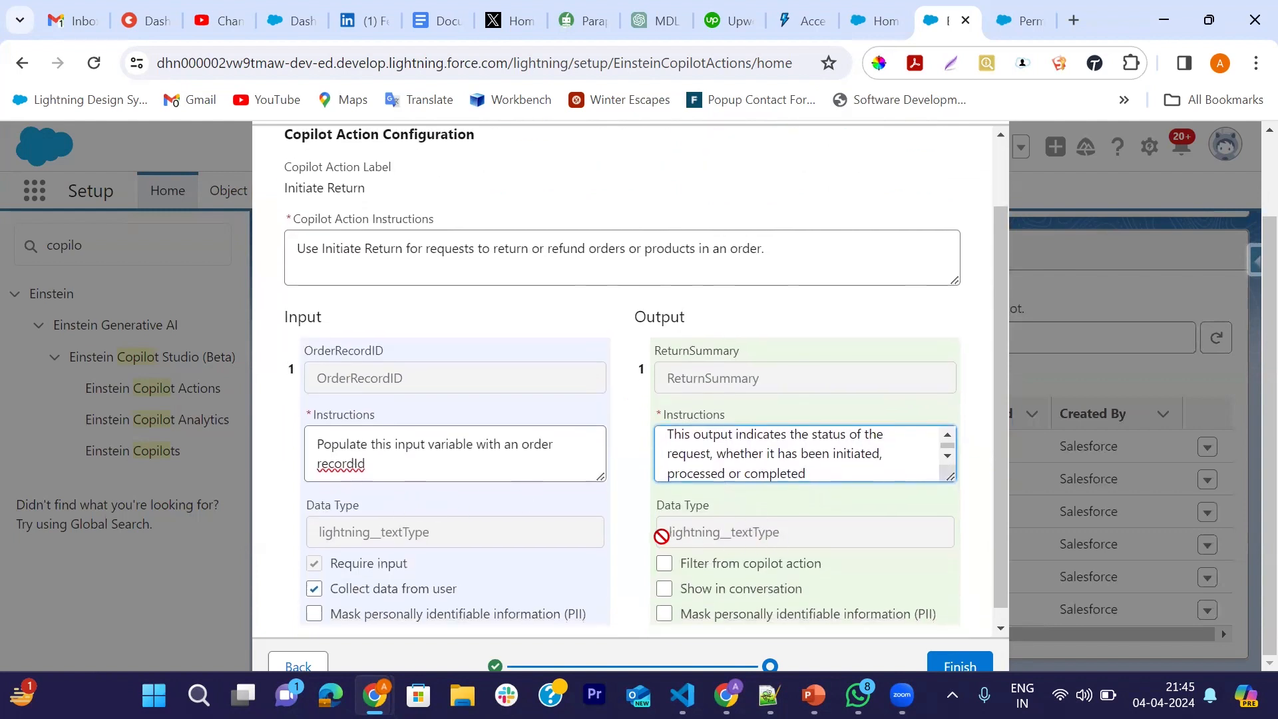
scroll(661, 535, down, 1)
click(665, 573)
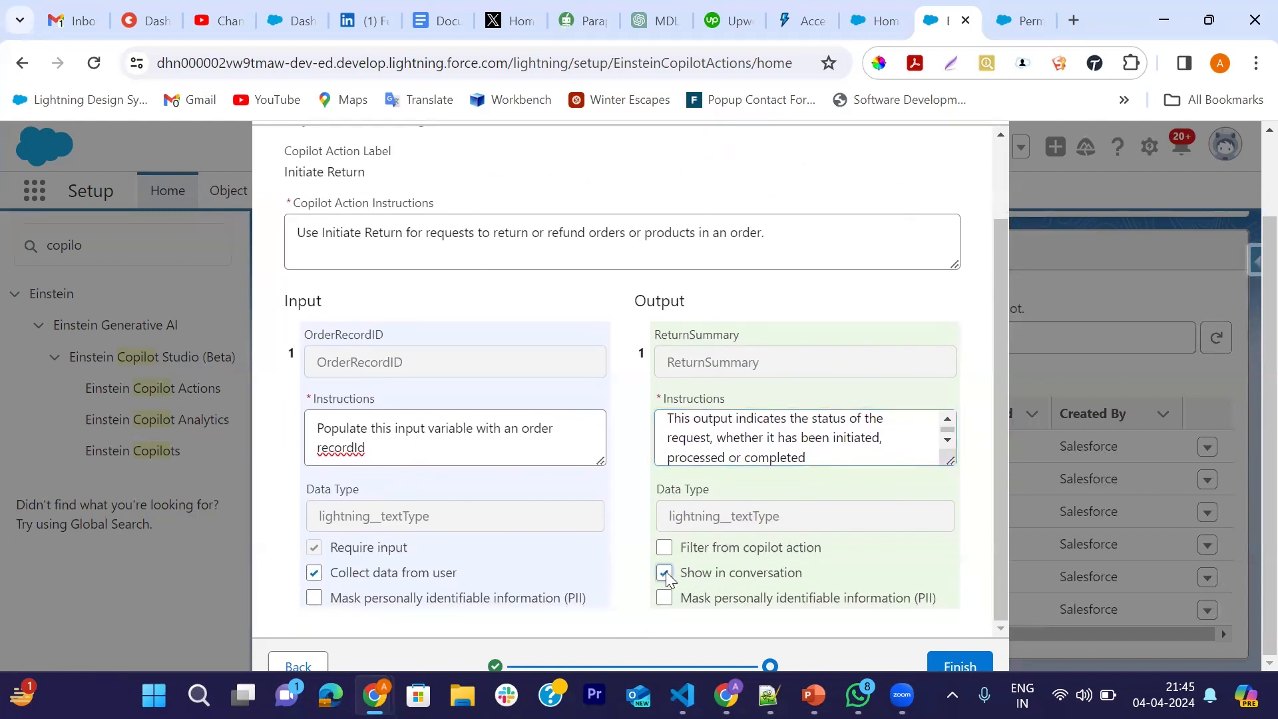
click(964, 667)
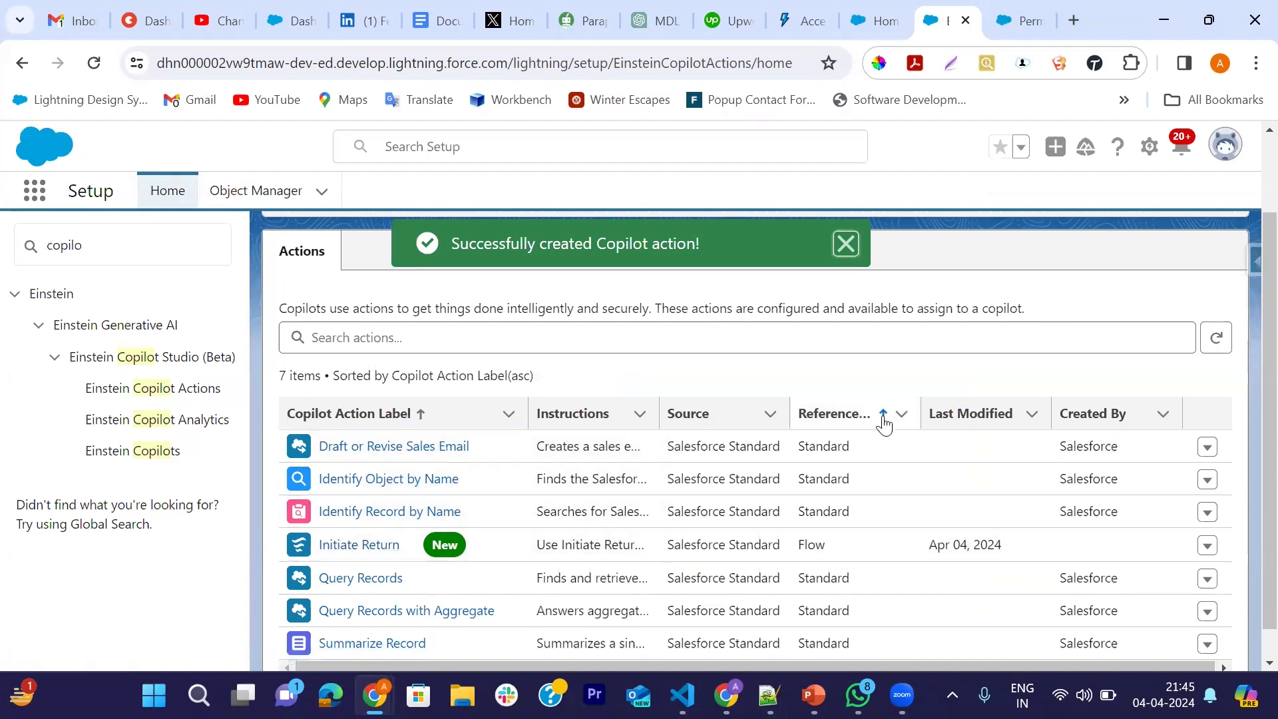
Step: Switch to the browser tab with Permission Set Groups, search the setup pages for "flow" and open the Flows page
click(1030, 20)
click(149, 246)
text(flow)
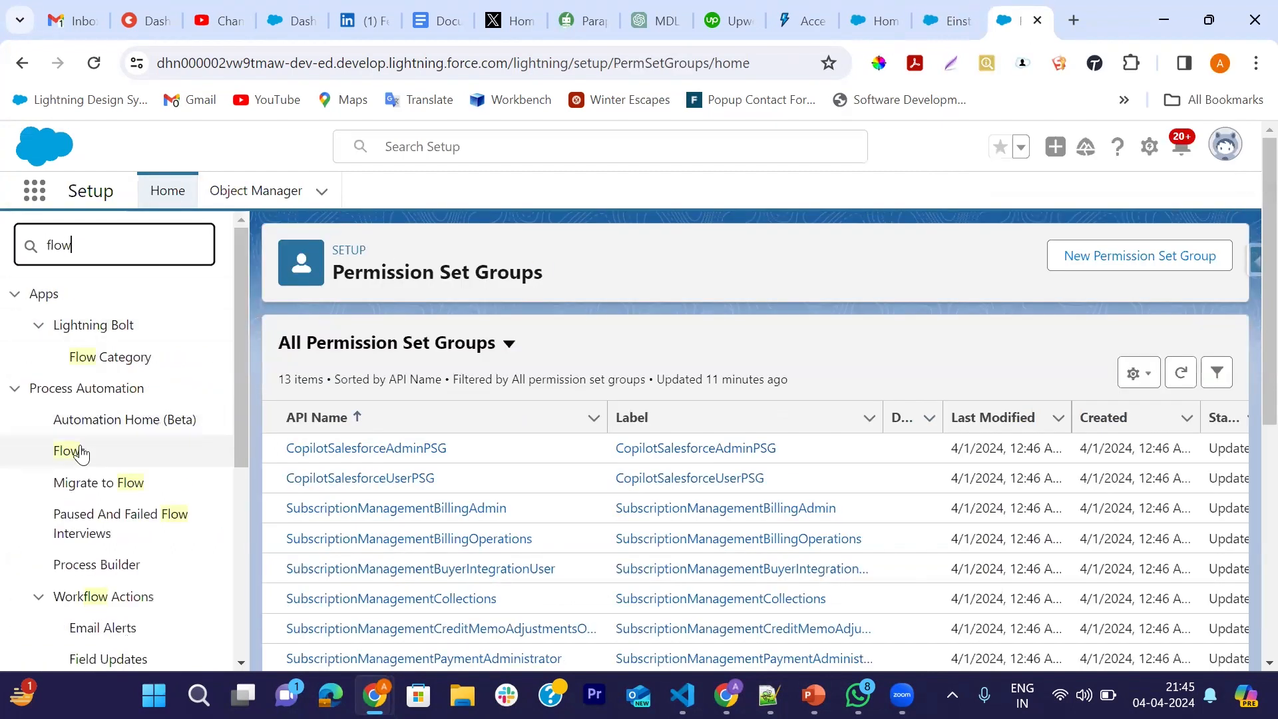
click(73, 452)
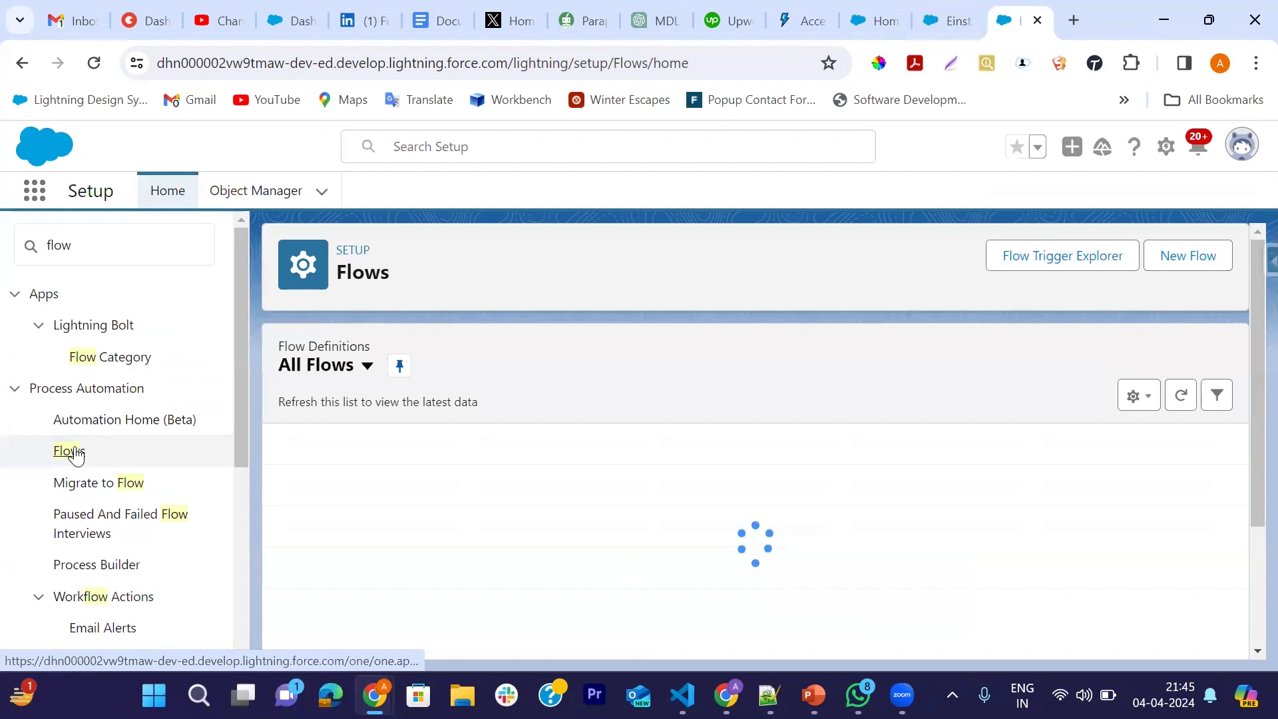
Step: Find the Initiate Return flow in the All Flows list and open it in Flow Builder
scroll(461, 566, down, 10)
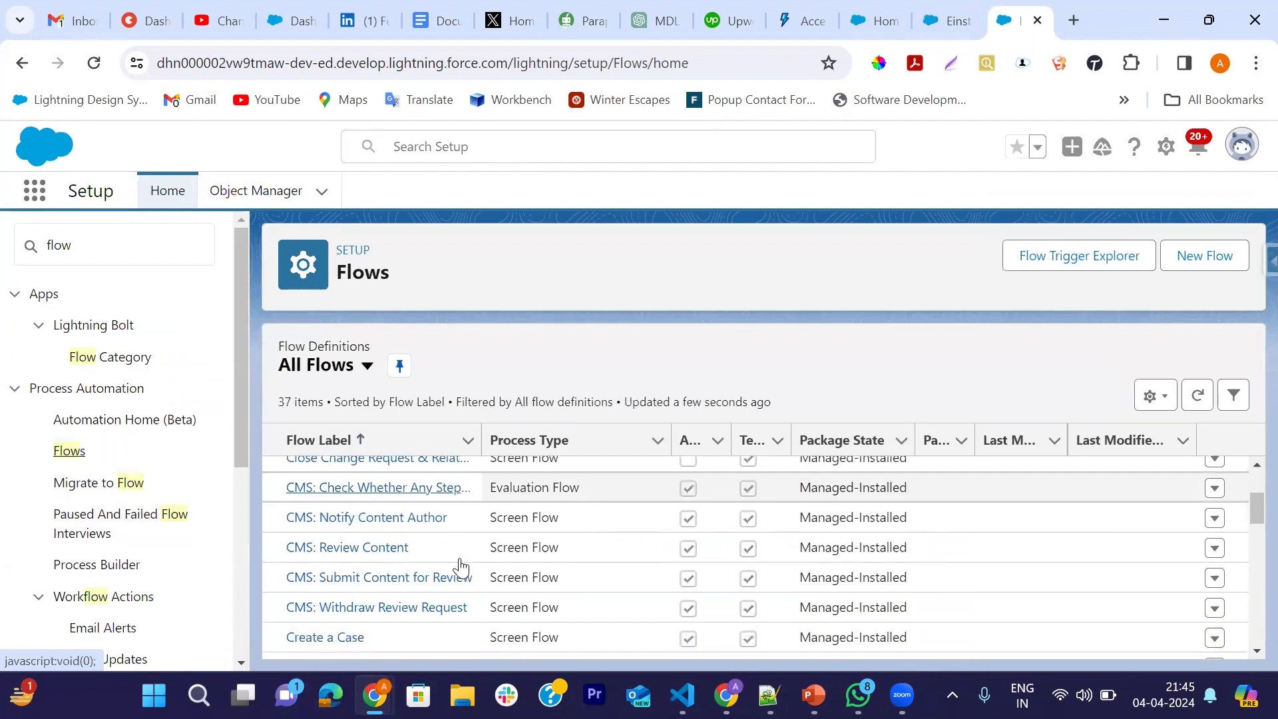
scroll(461, 567, down, 1)
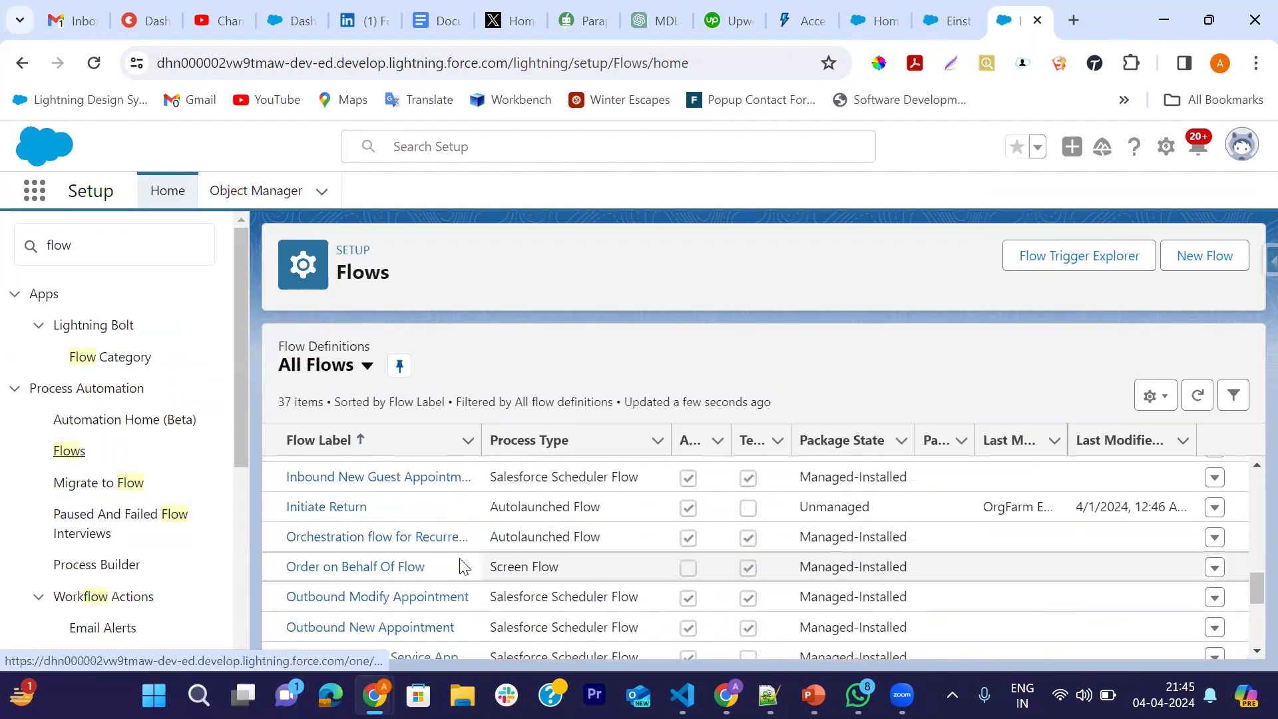
click(311, 506)
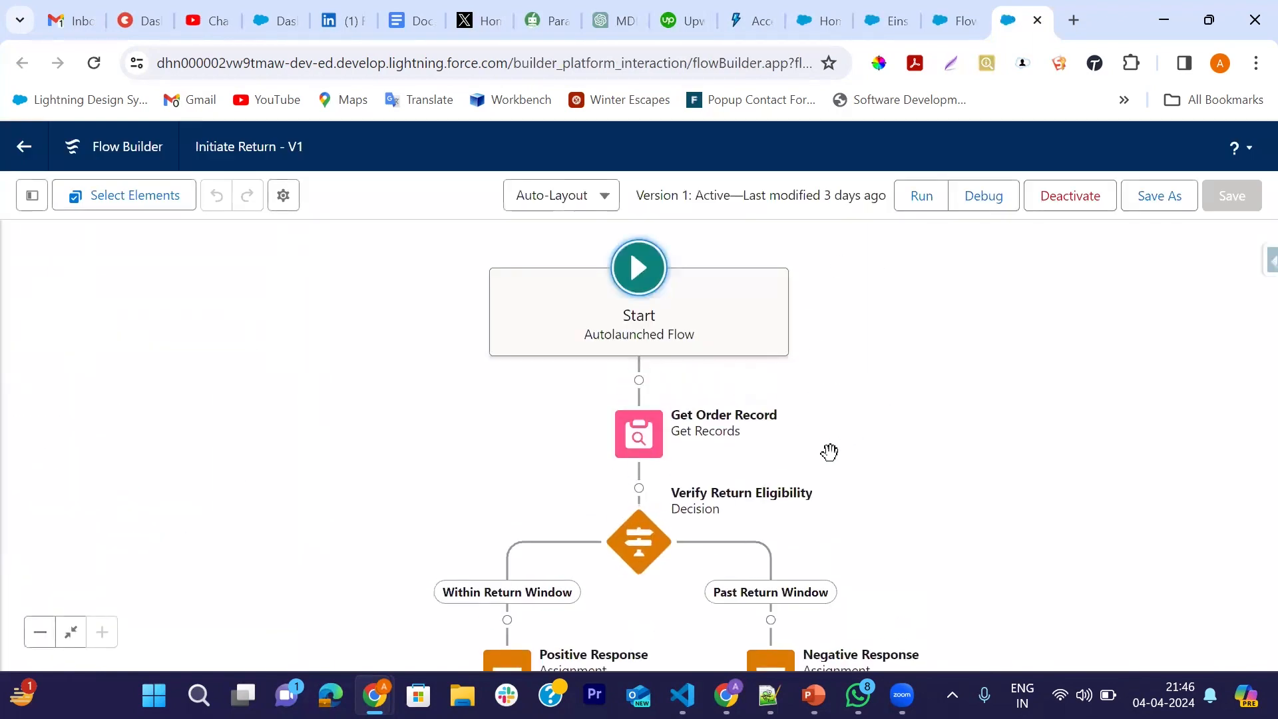
Step: Open the Get Order Record element and review its object, filter conditions and record storage settings
click(632, 338)
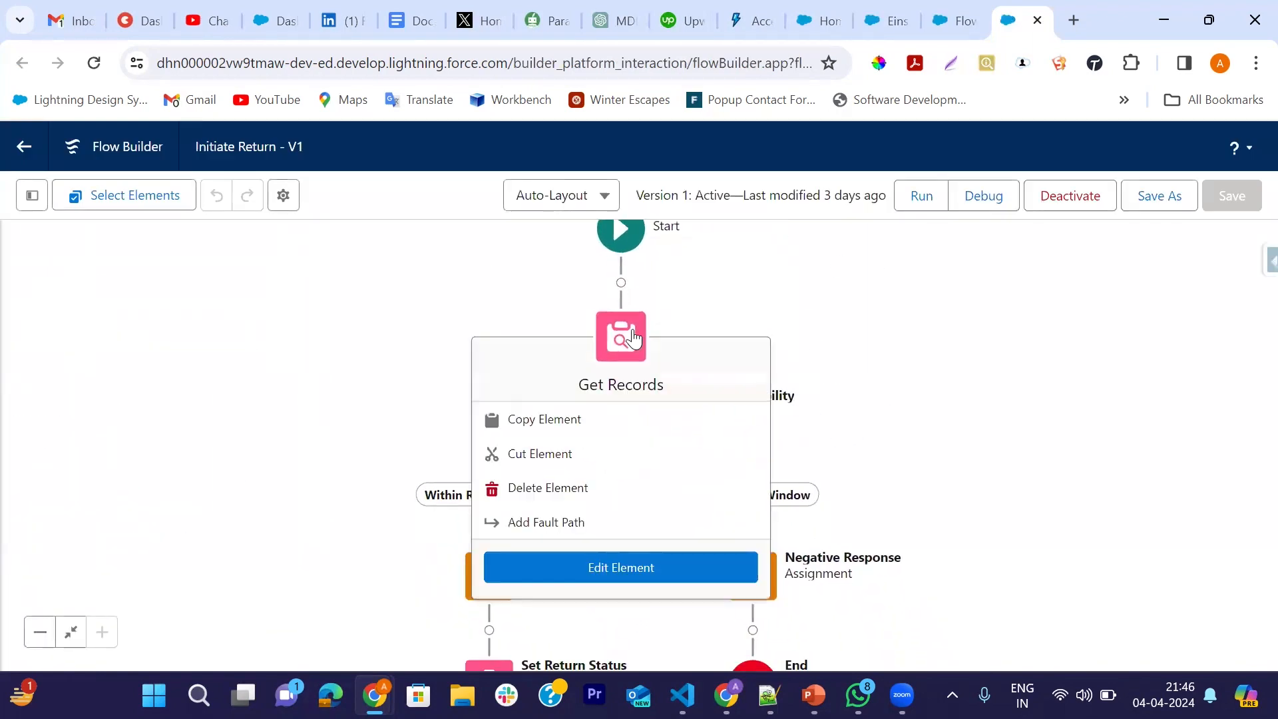
click(632, 565)
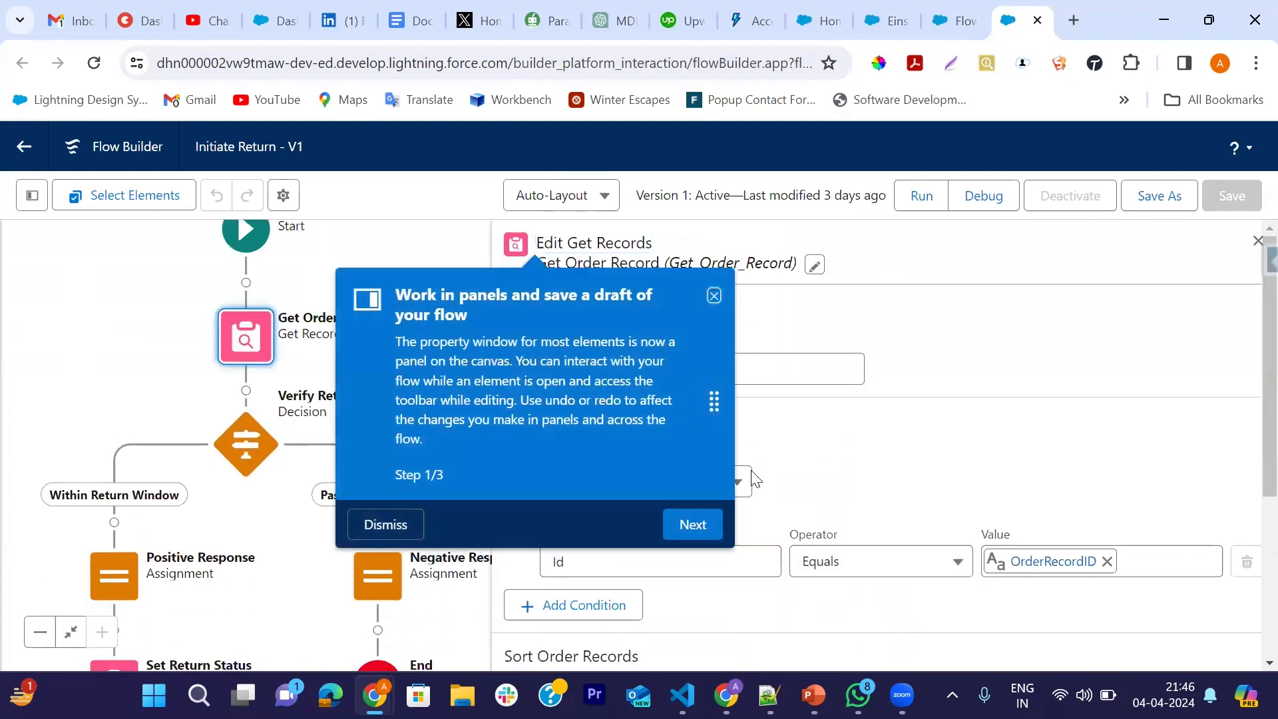
click(713, 295)
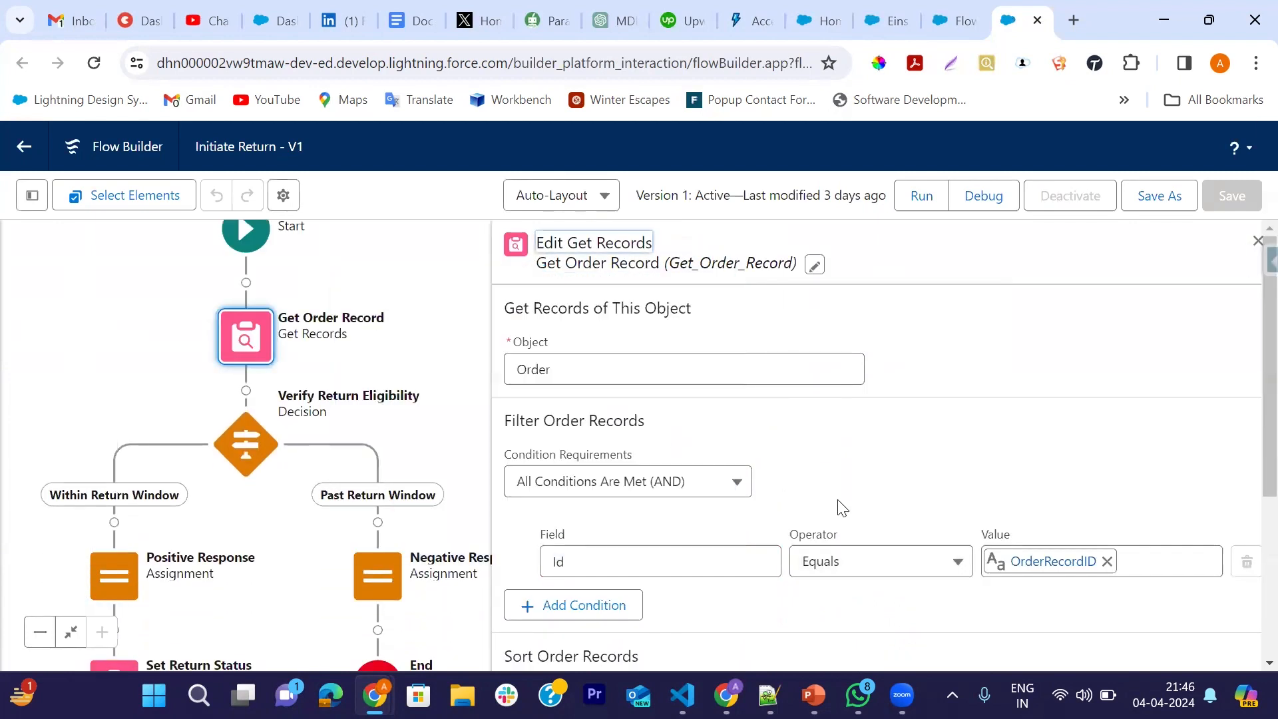
scroll(839, 502, down, 1)
scroll(840, 508, down, 1)
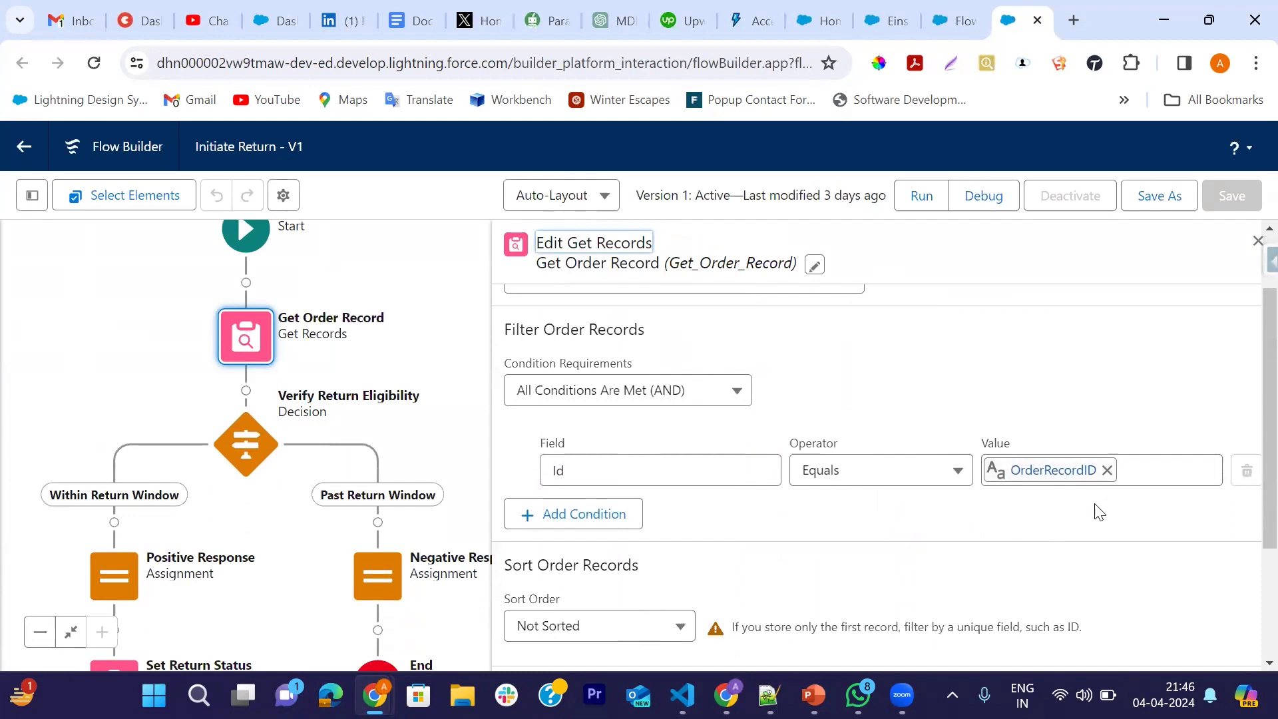
scroll(803, 586, down, 3)
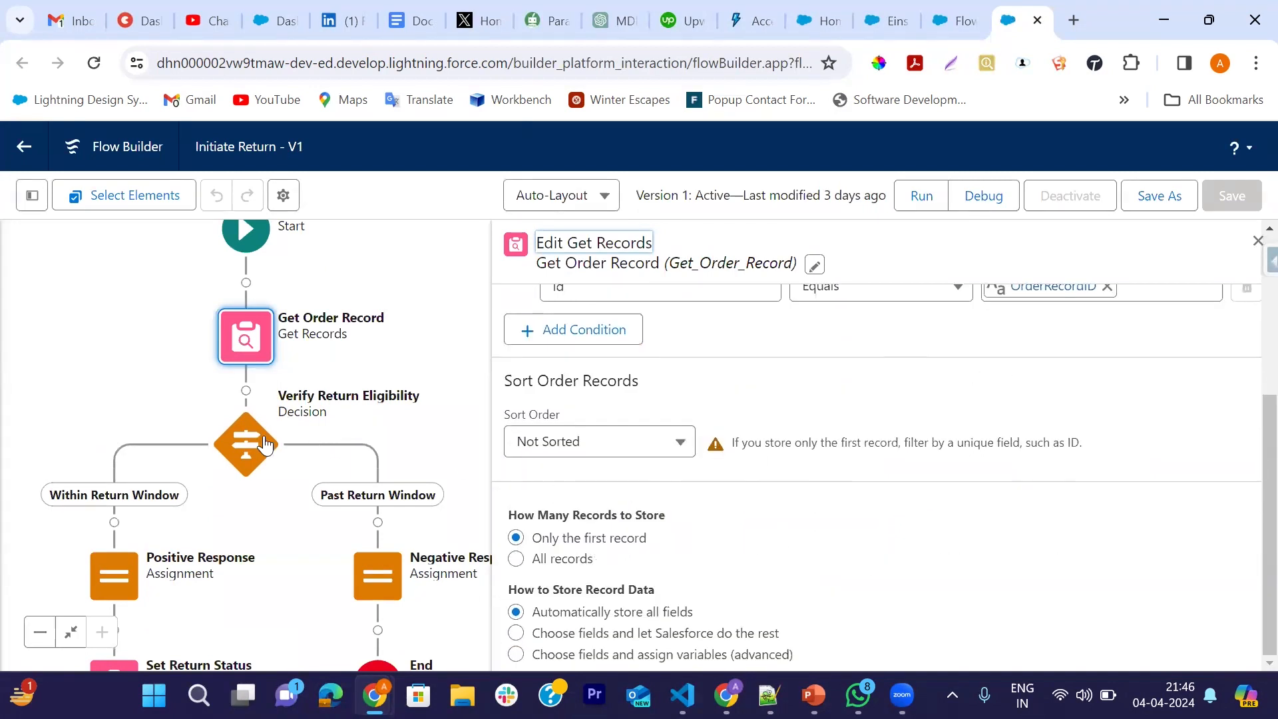
Step: Review the Within Return Window and Past Return Window outcomes of the Verify Return Eligibility decision, then close it
click(243, 447)
click(245, 642)
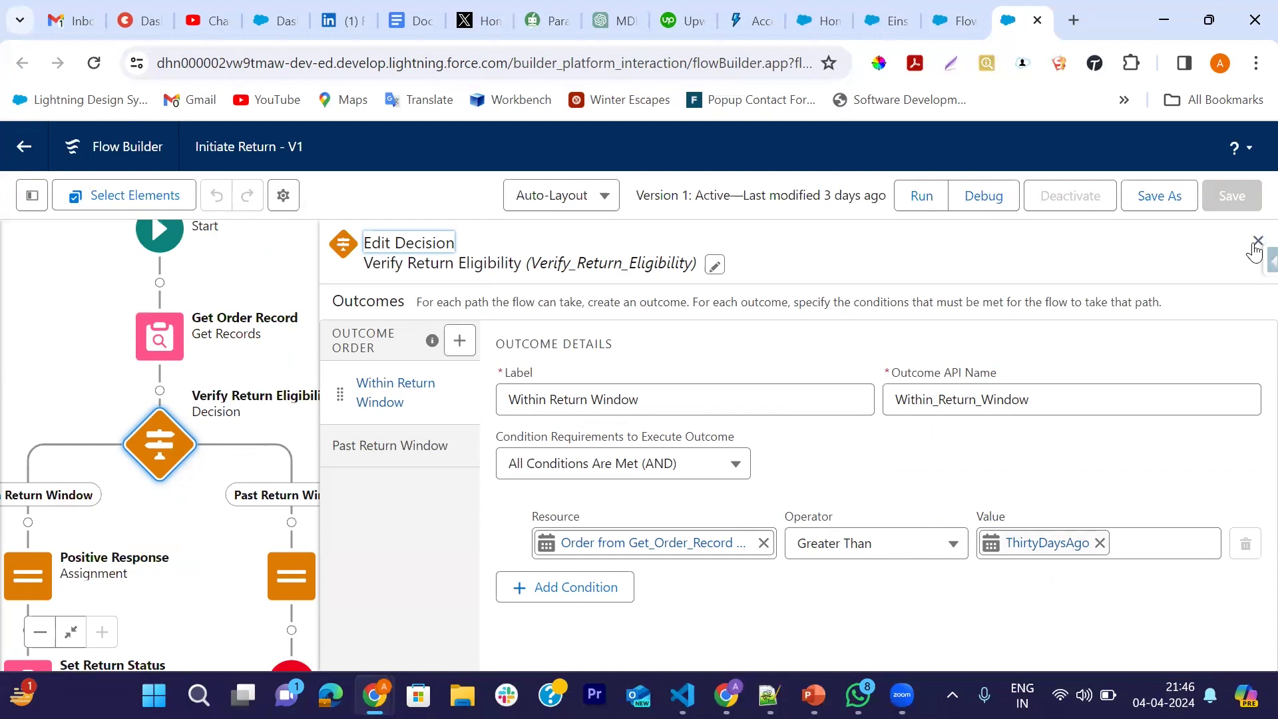
click(413, 458)
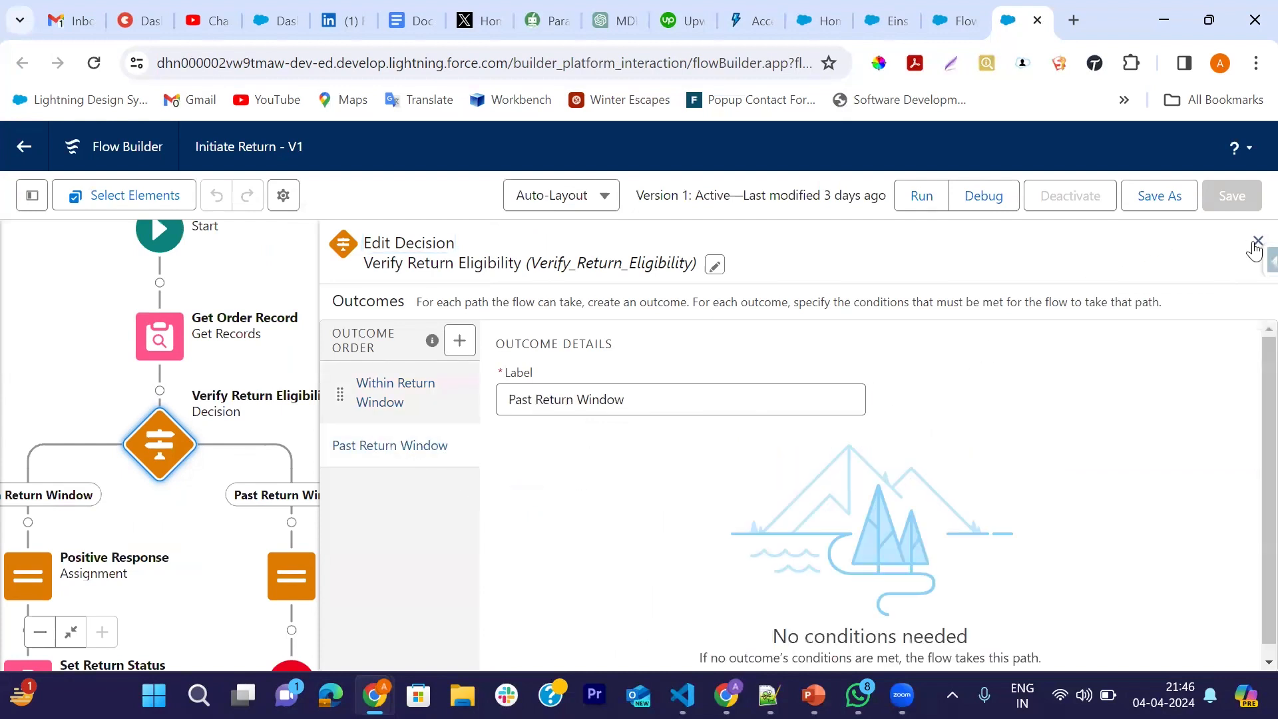
click(1258, 240)
drag(557, 440, 879, 366)
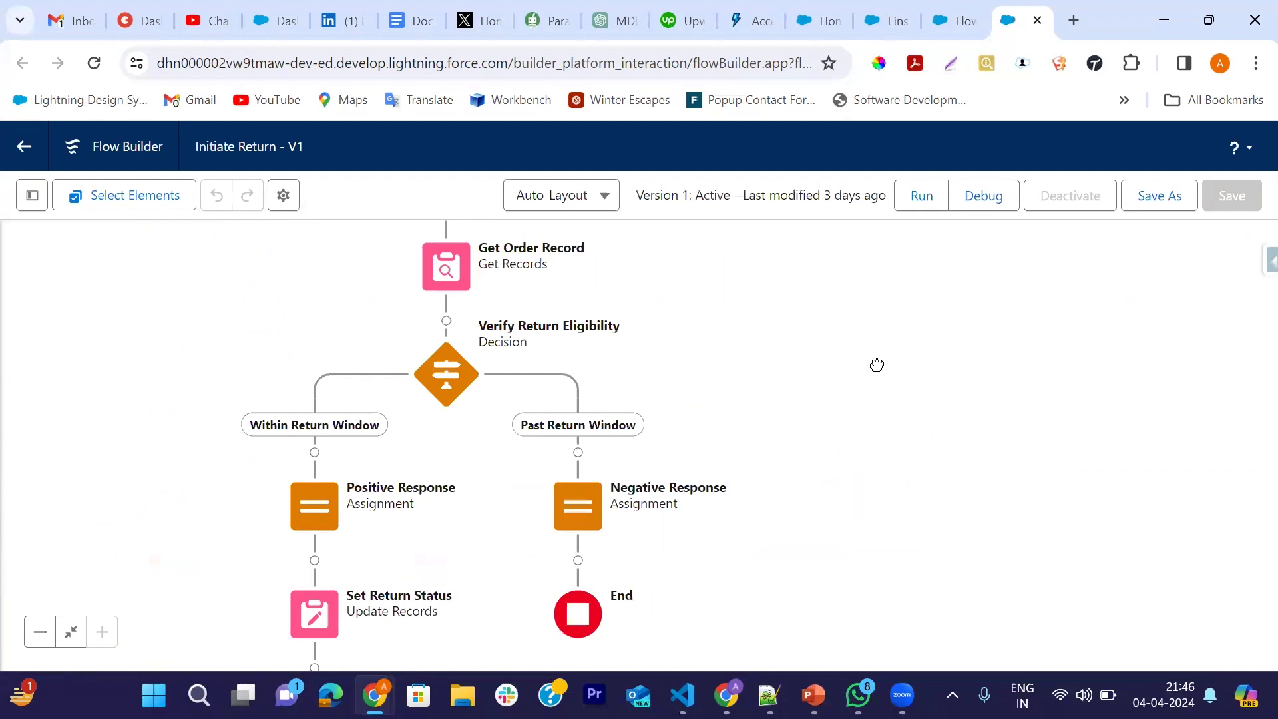
drag(507, 530, 432, 420)
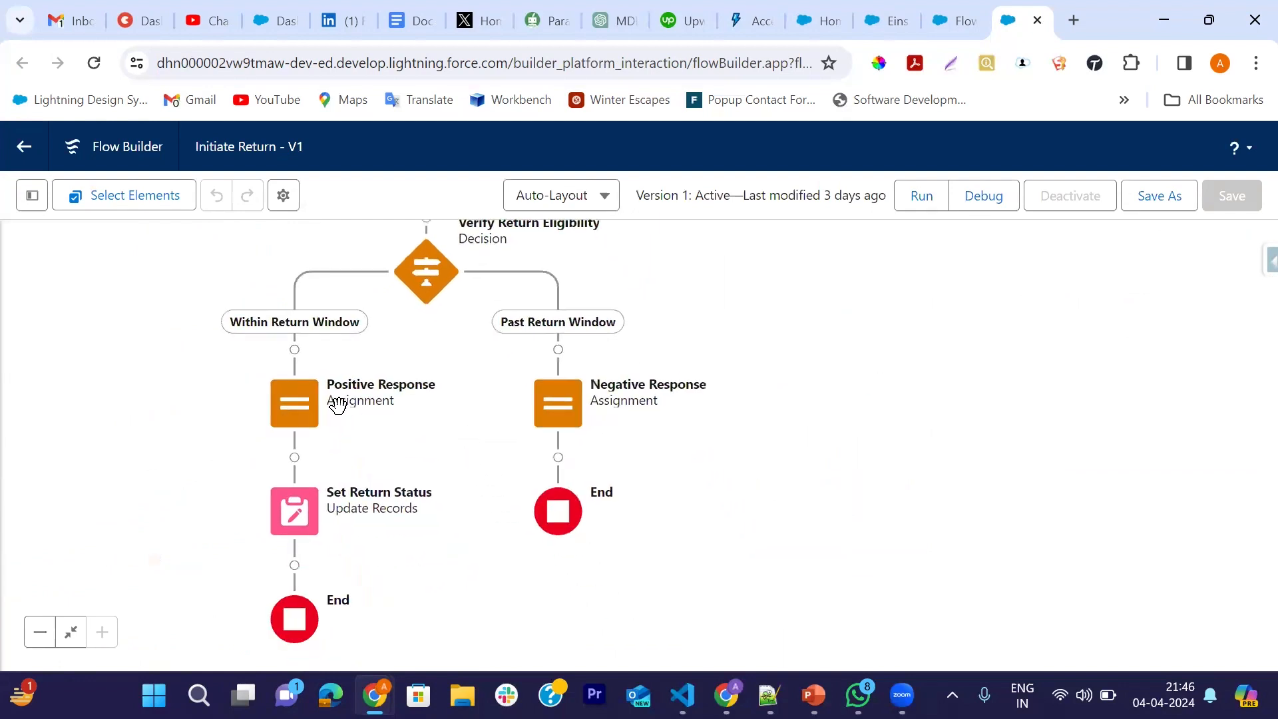
Step: Inspect the Positive Response assignment and the filter and field values of the Set Return Status update element
click(297, 403)
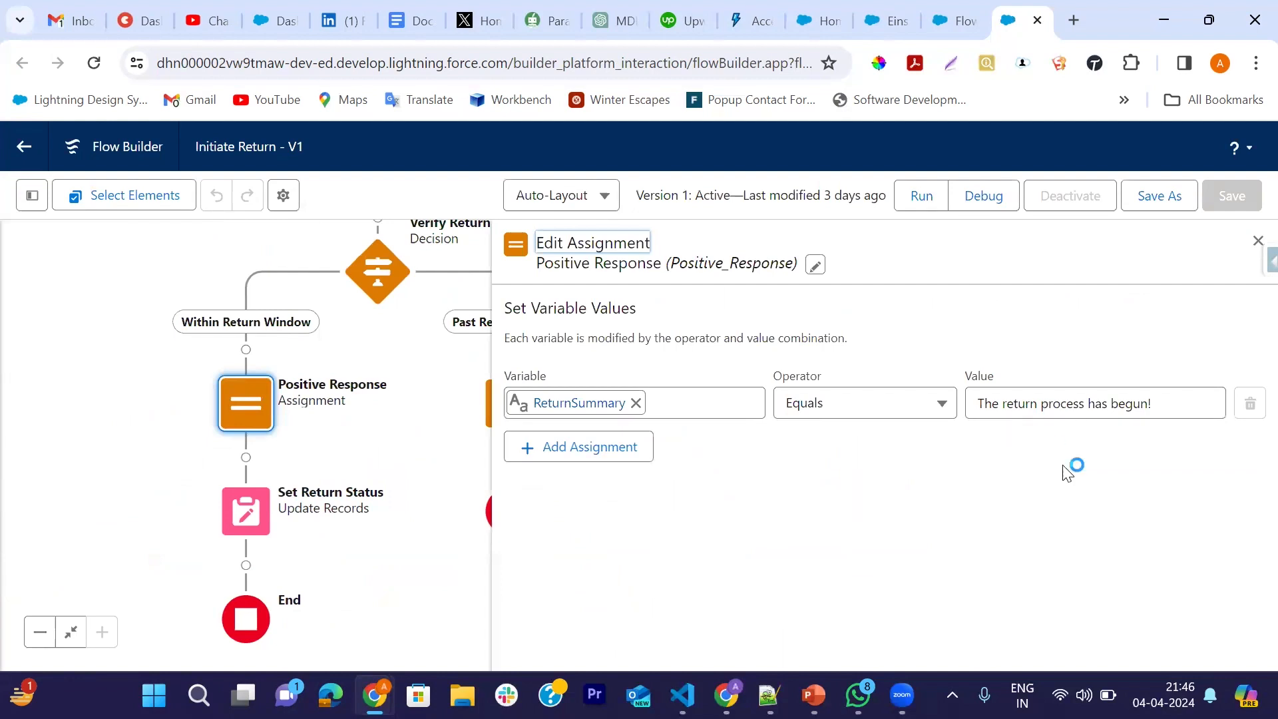
click(1257, 241)
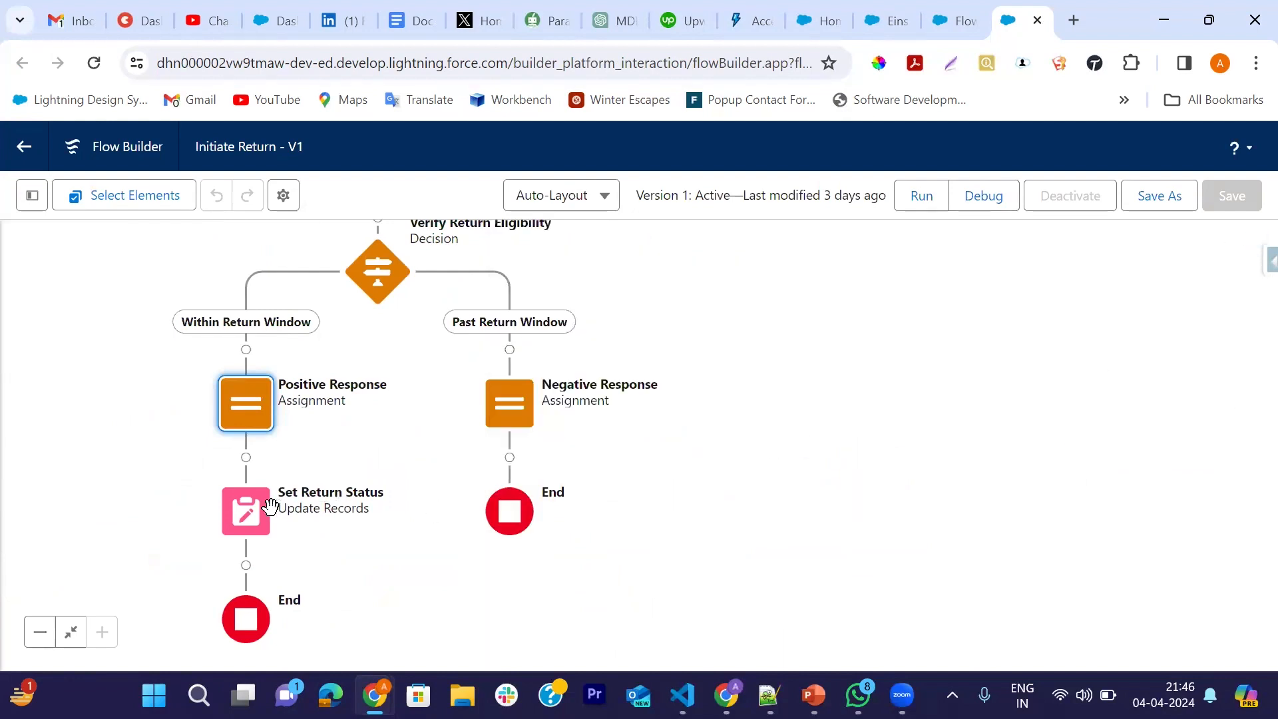
click(257, 523)
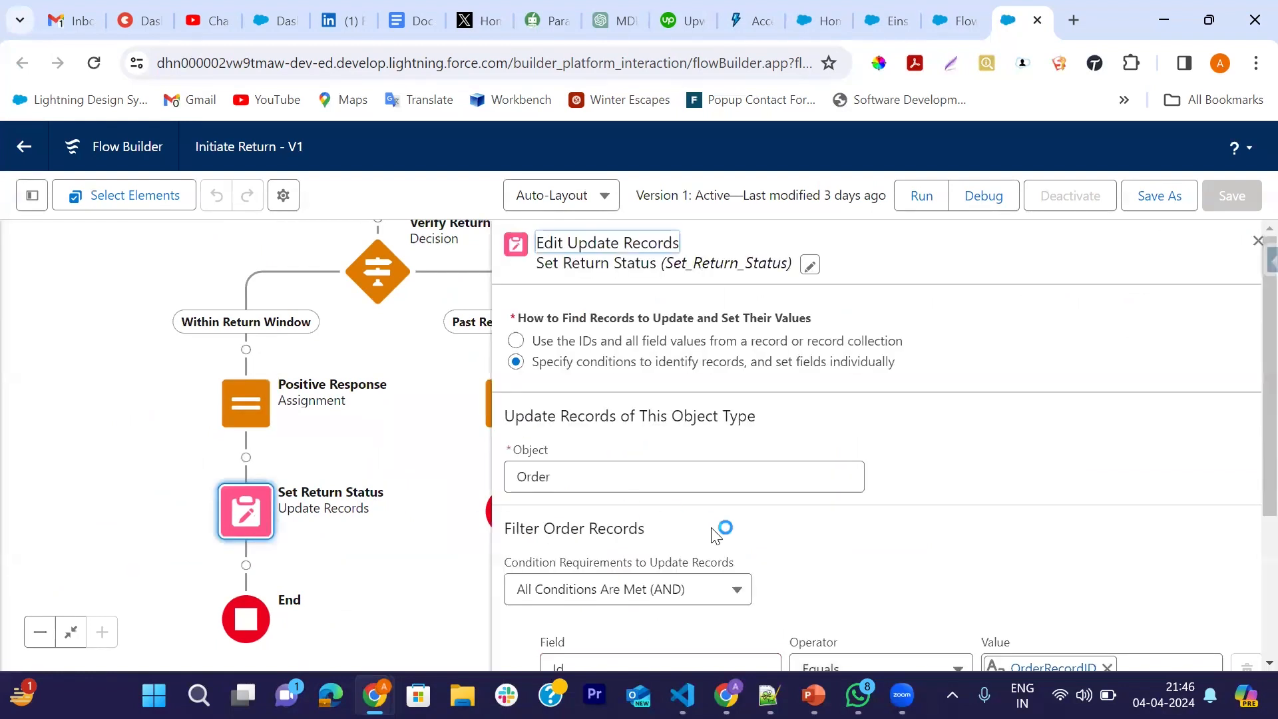
scroll(707, 529, down, 3)
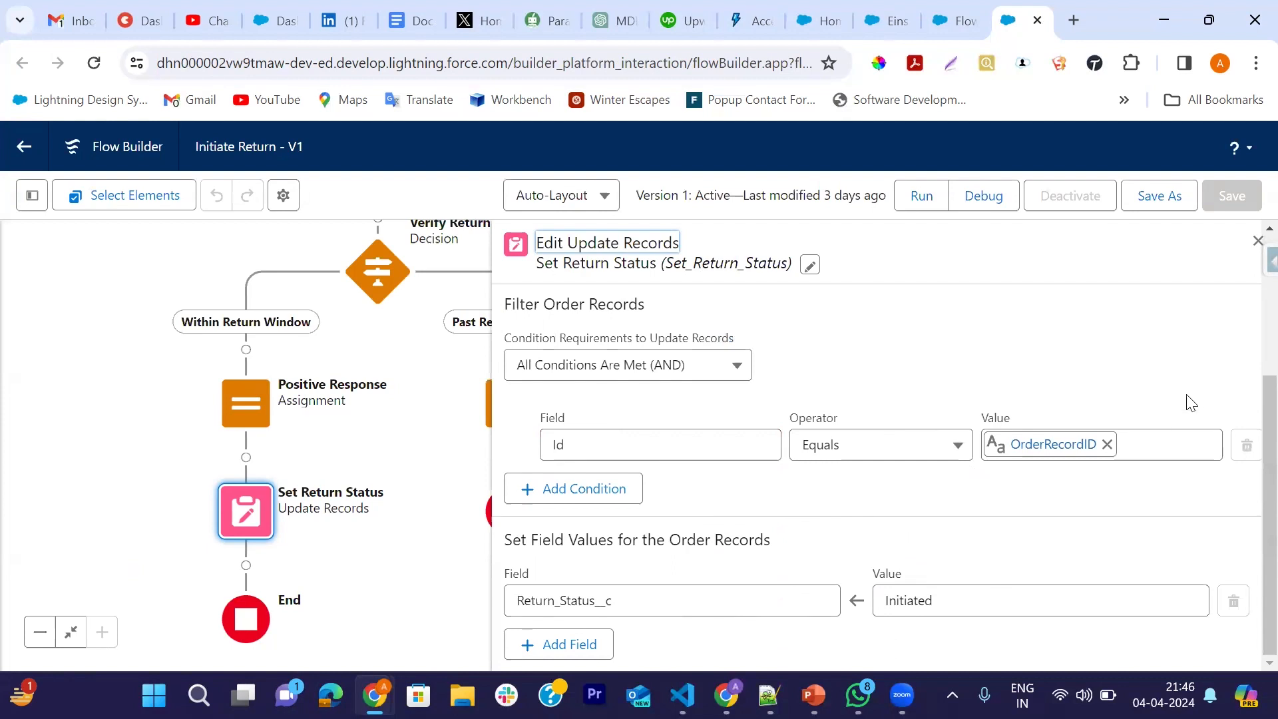
click(1254, 243)
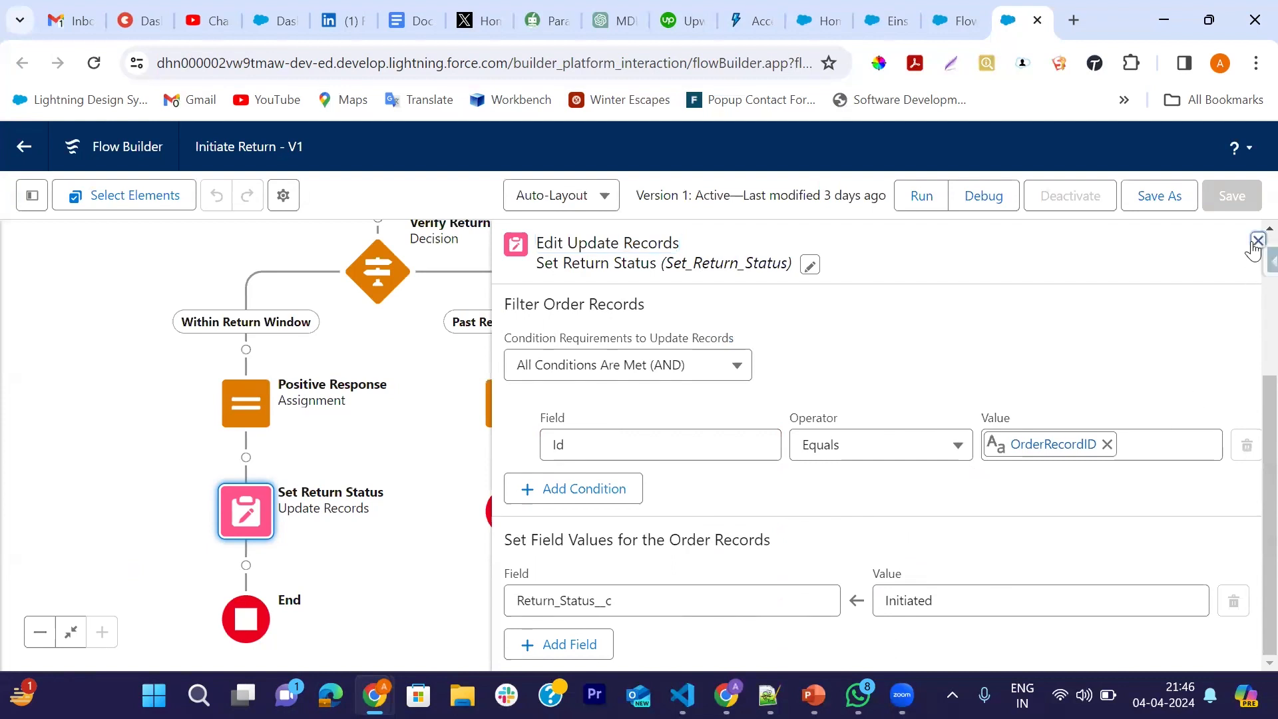
Step: Inspect the variable assignment in the Negative Response element on the Past Return Window path and close it
click(509, 403)
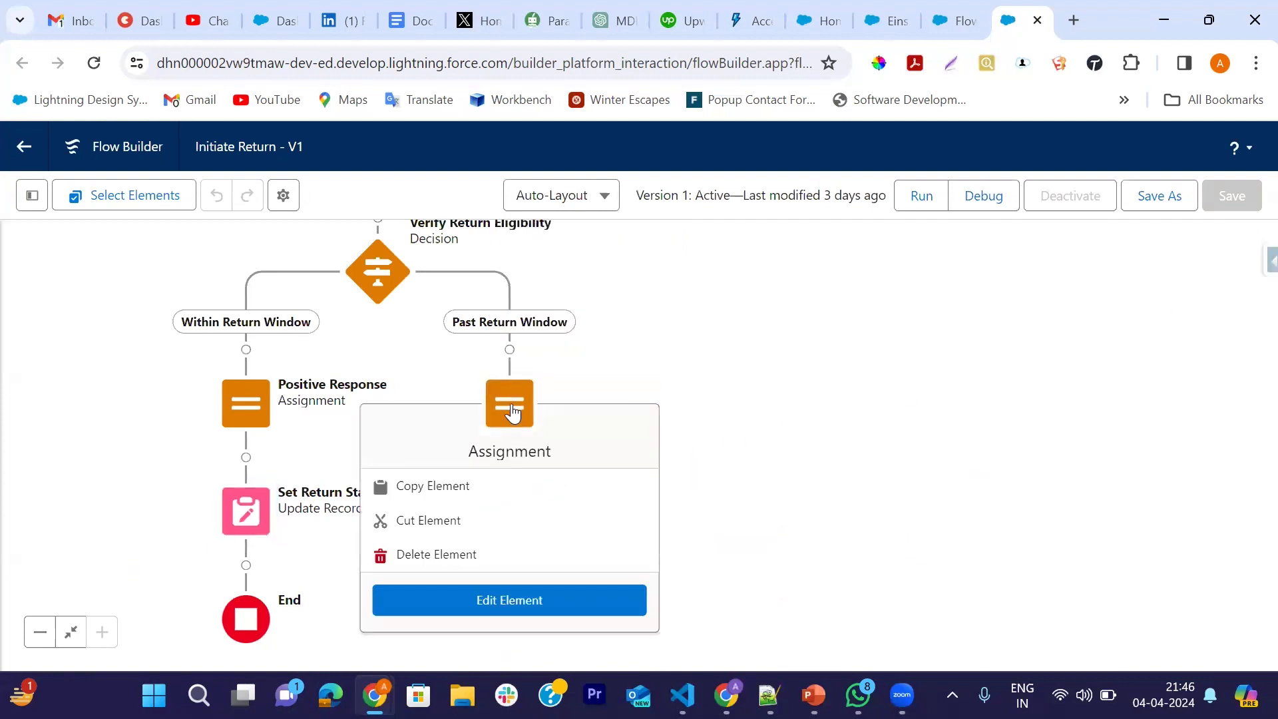
click(513, 599)
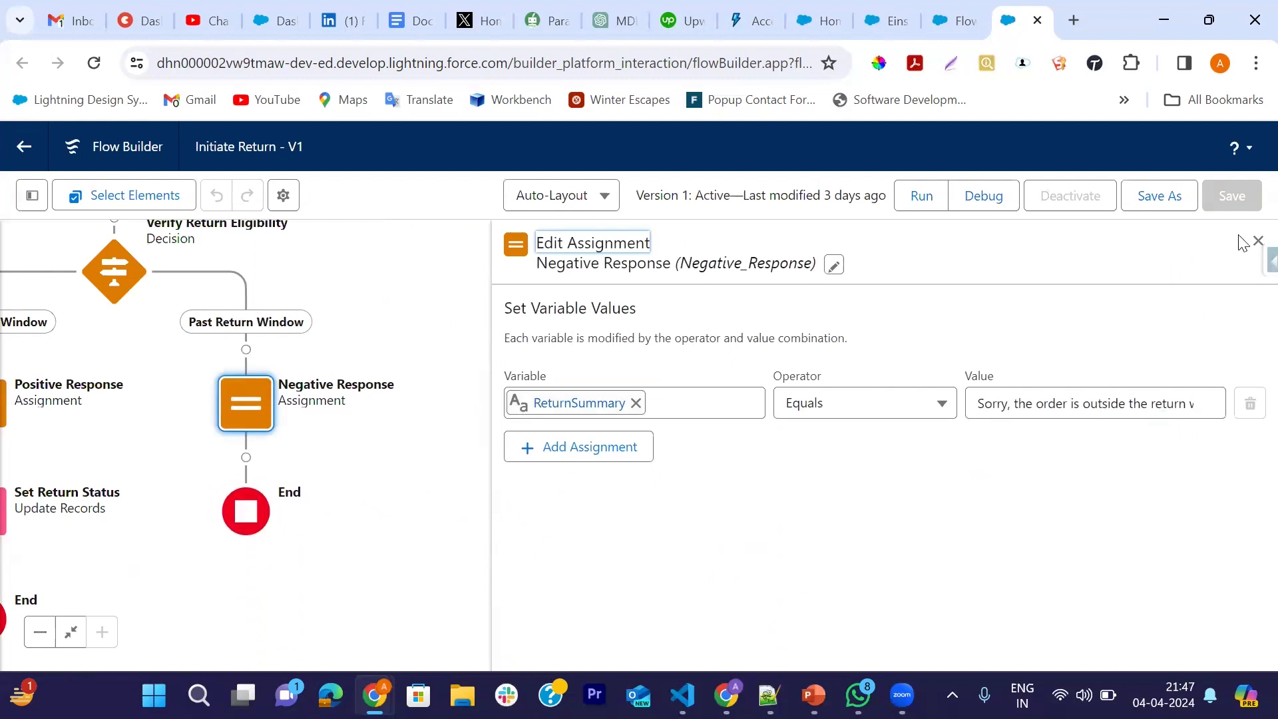
click(1256, 241)
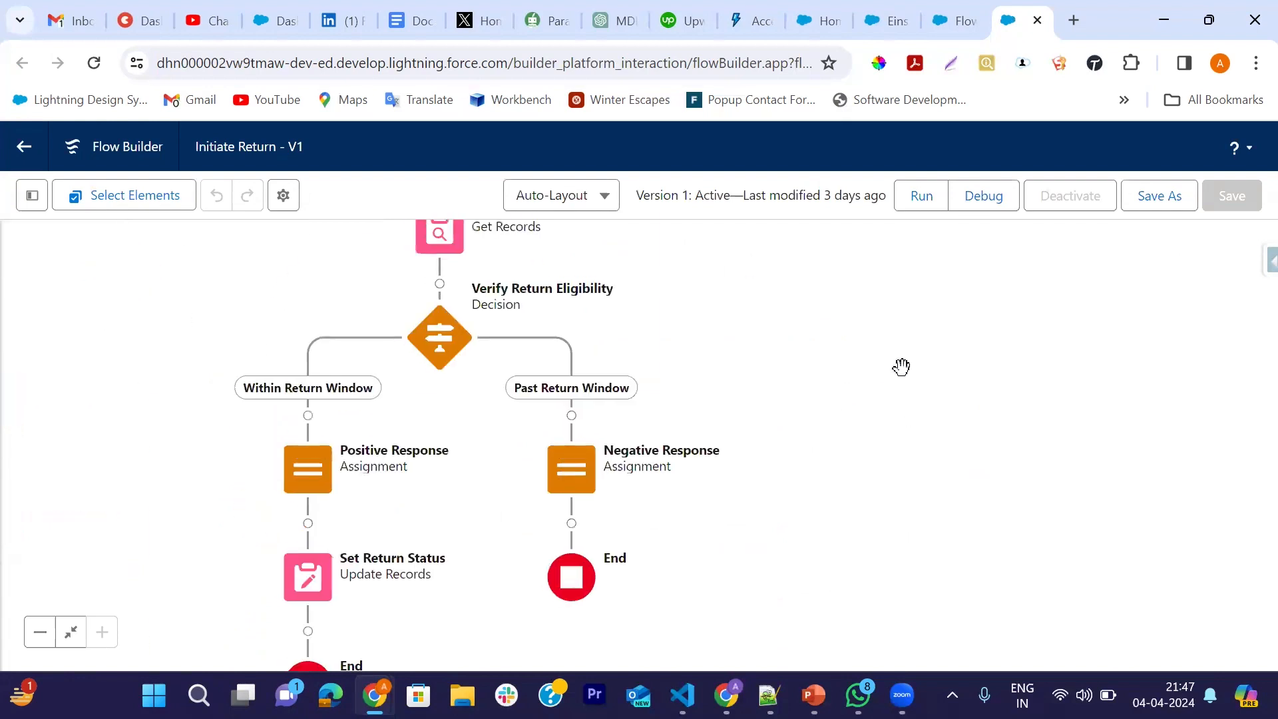
click(957, 21)
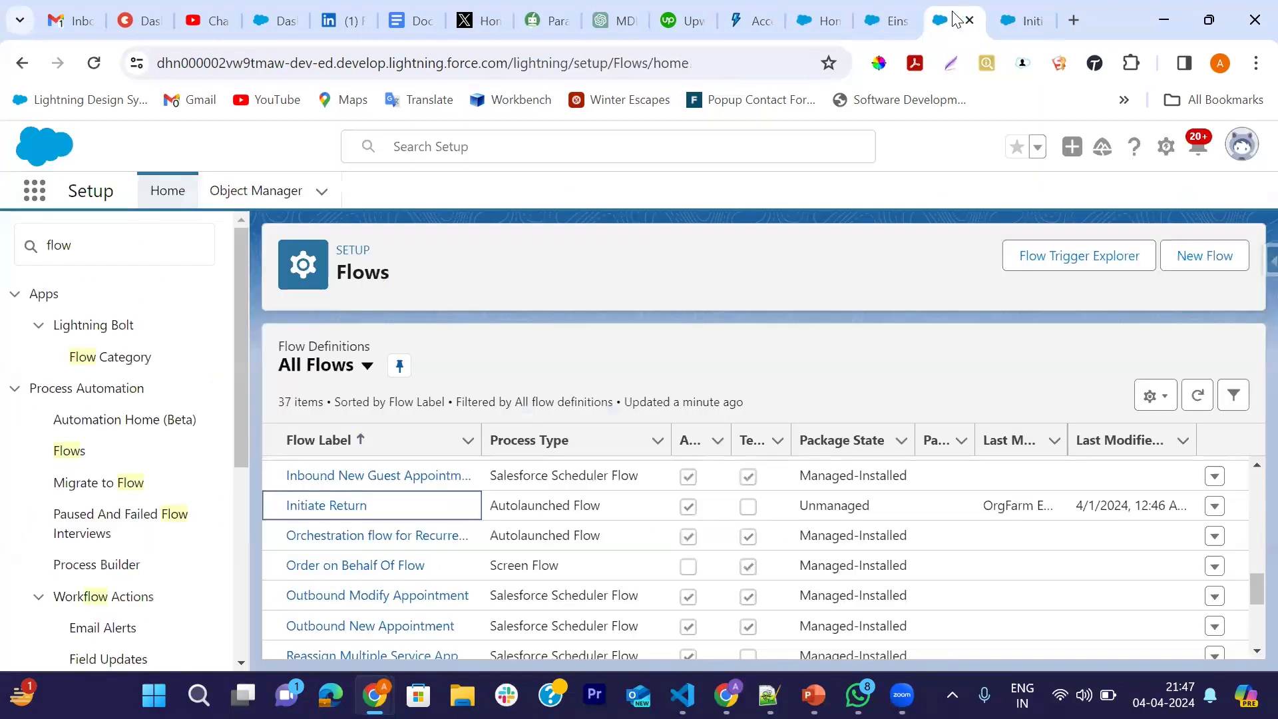
click(159, 248)
key(BackSpace)
key(BackSpace)
key(BackSpace)
key(BackSpace)
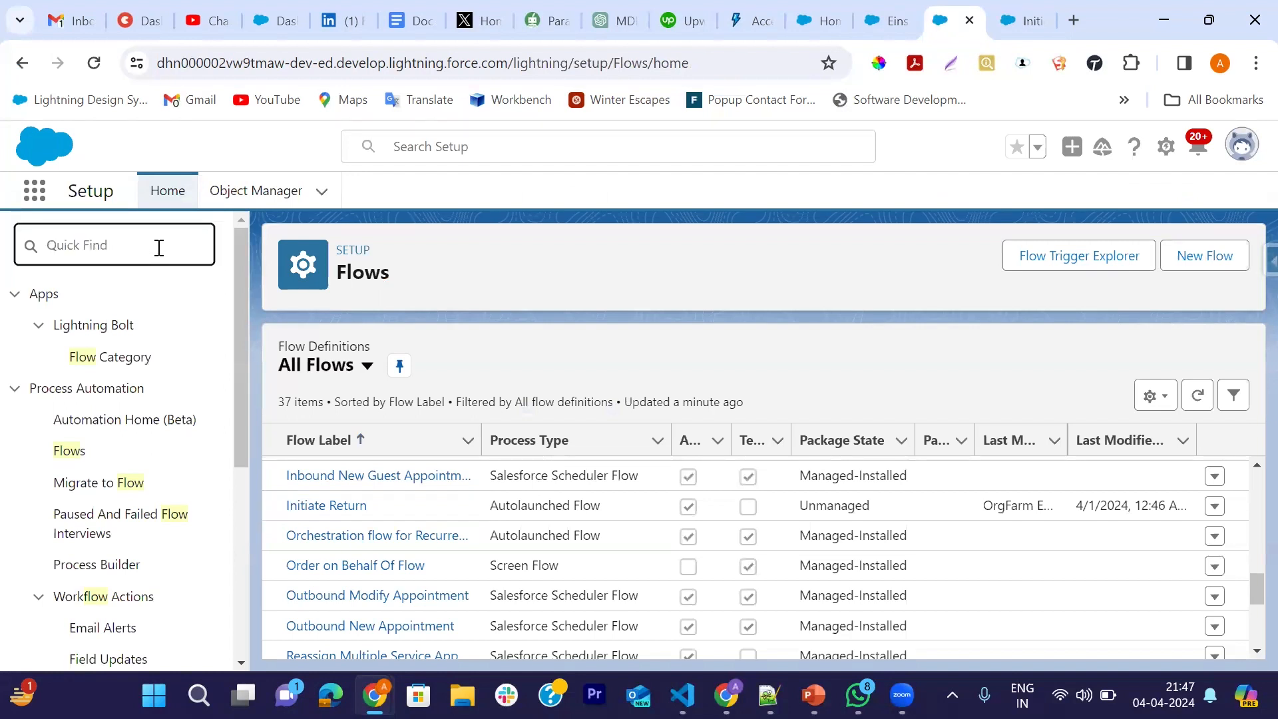
Step: Switch to the browser tab with the copilot setup pages and open Einstein Copilot from Einstein Copilots in Copilot Builder
click(885, 21)
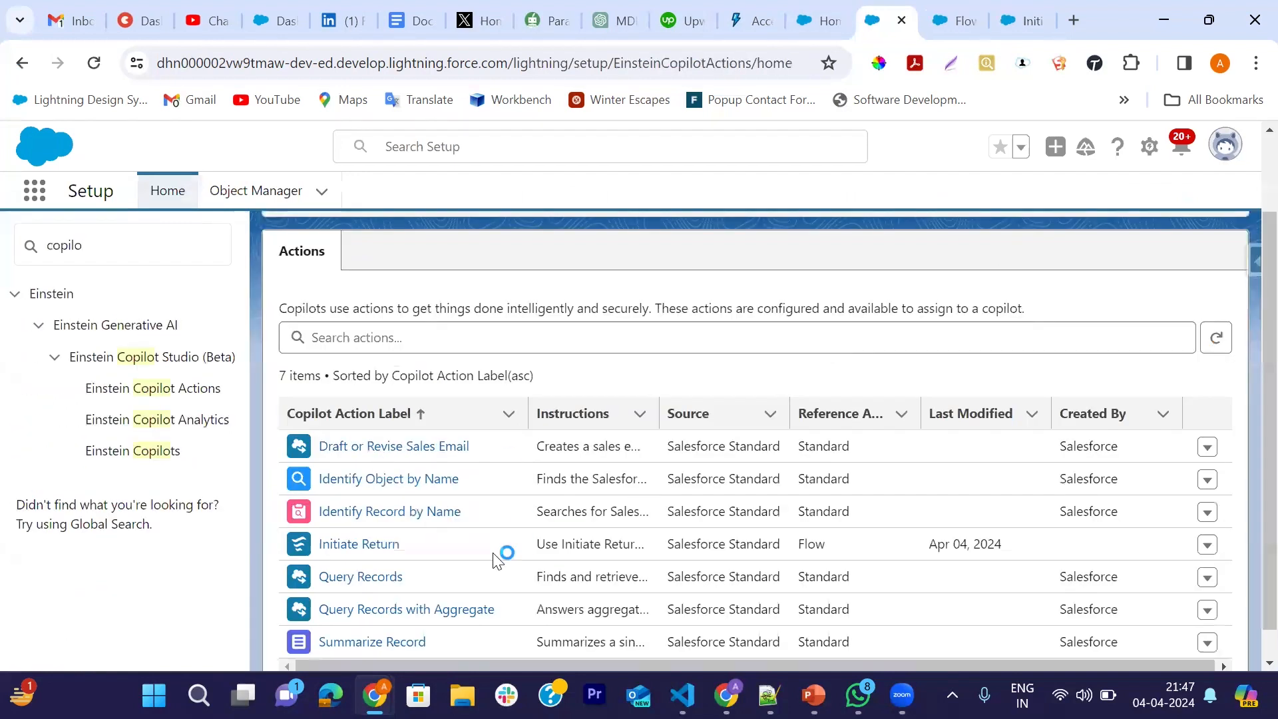
click(113, 458)
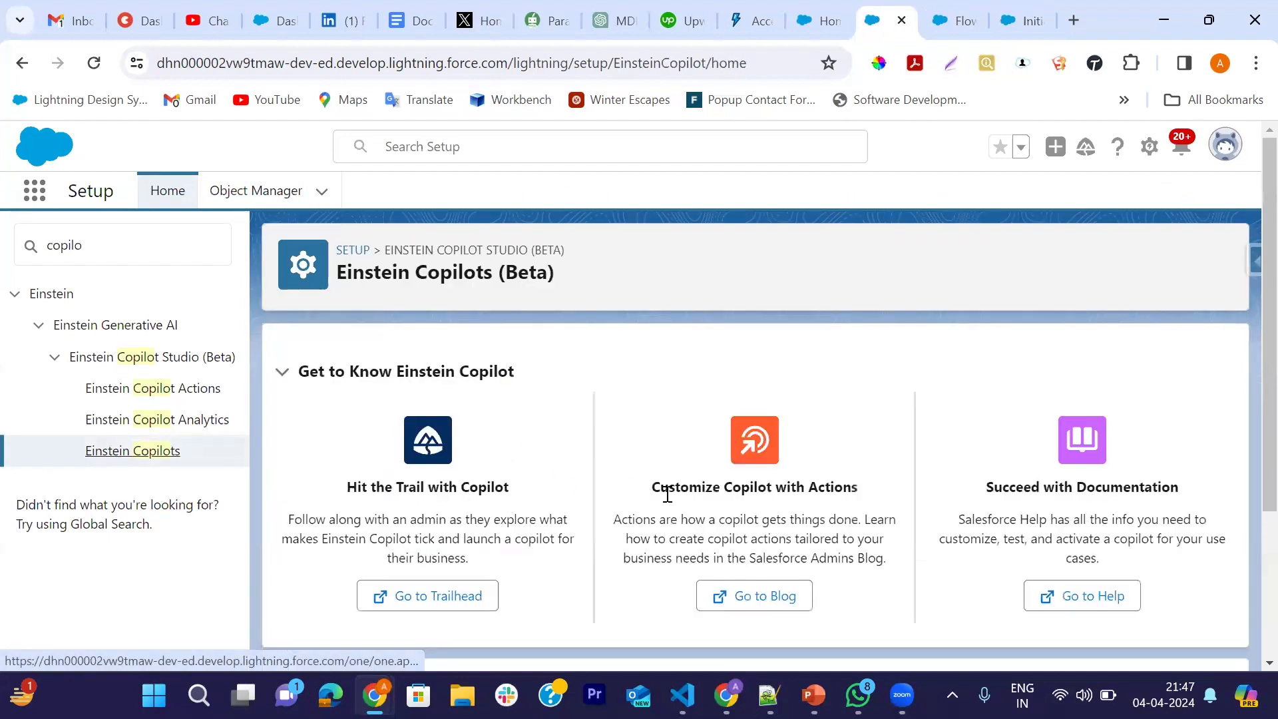
scroll(667, 493, down, 1)
scroll(667, 494, down, 3)
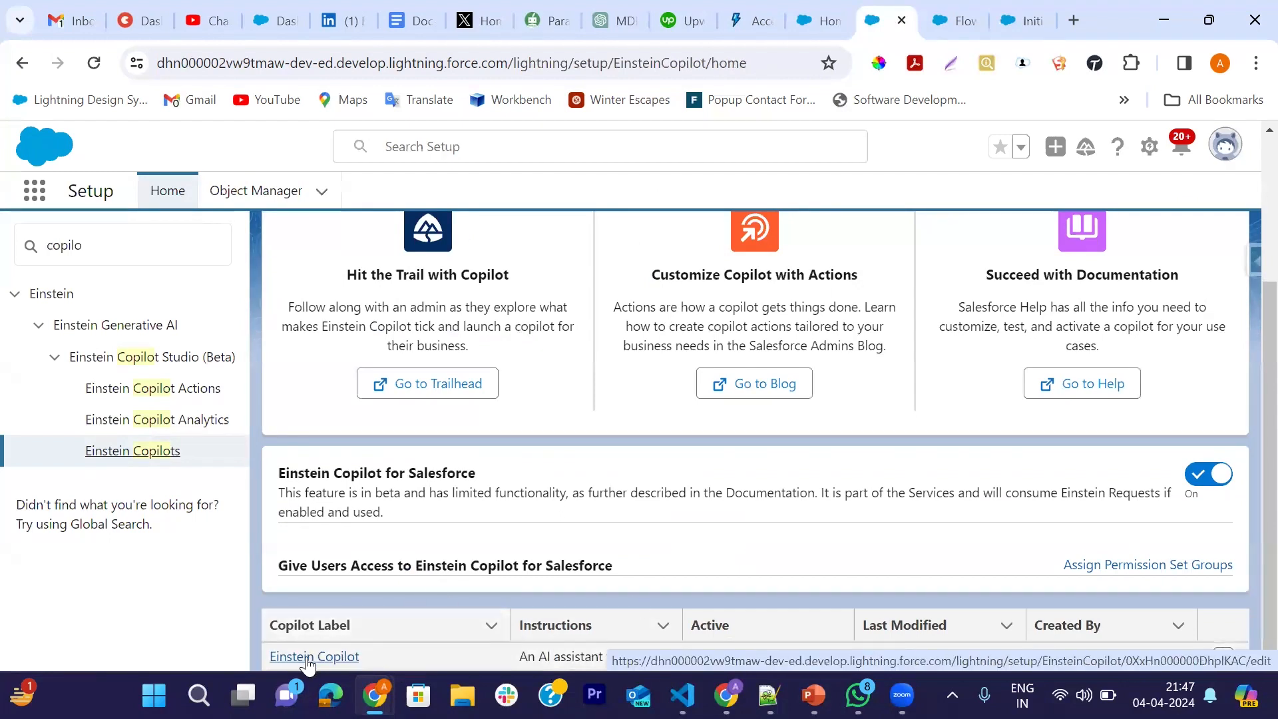
click(308, 657)
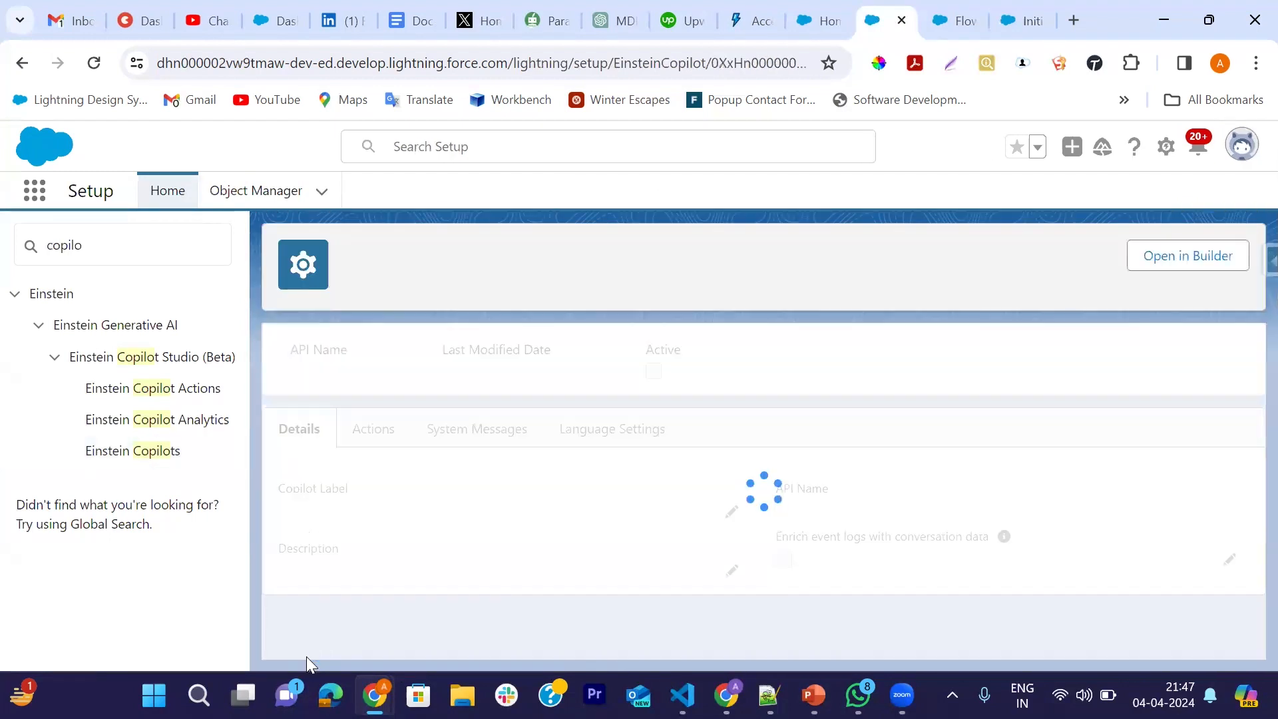
click(1189, 263)
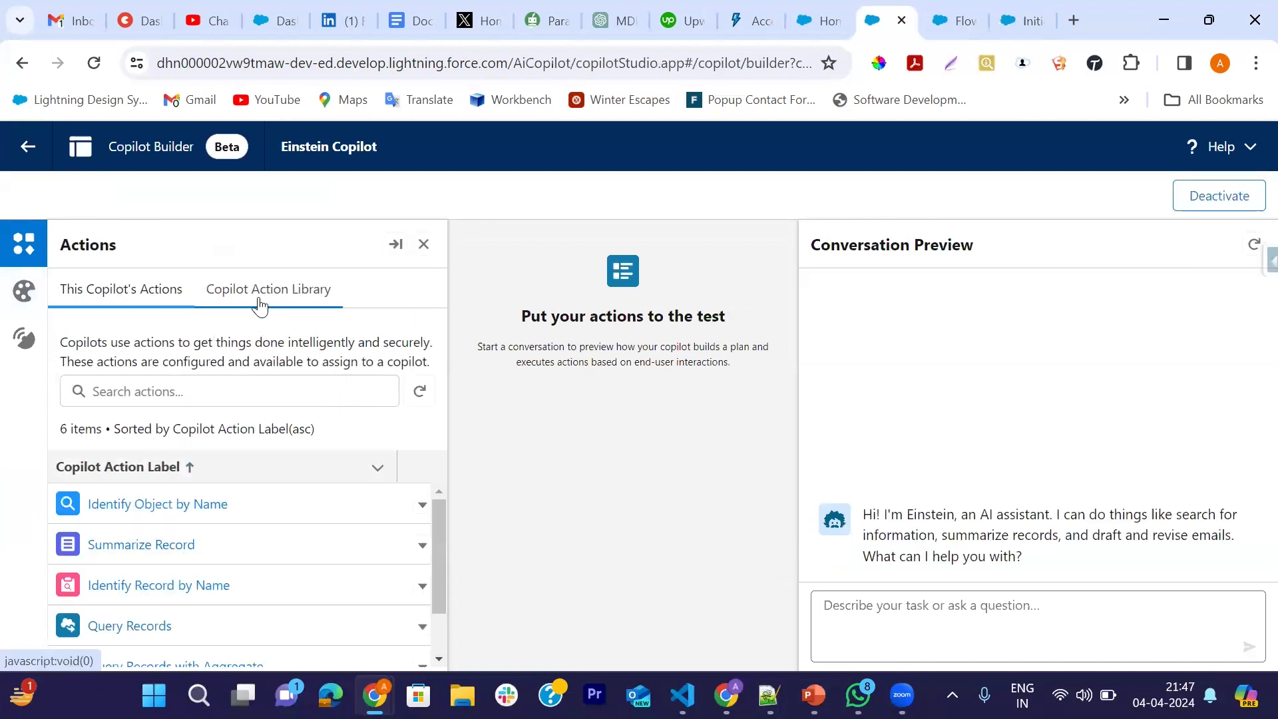
Step: Compare the actions already assigned to this copilot with those available in the Copilot Action Library
click(287, 299)
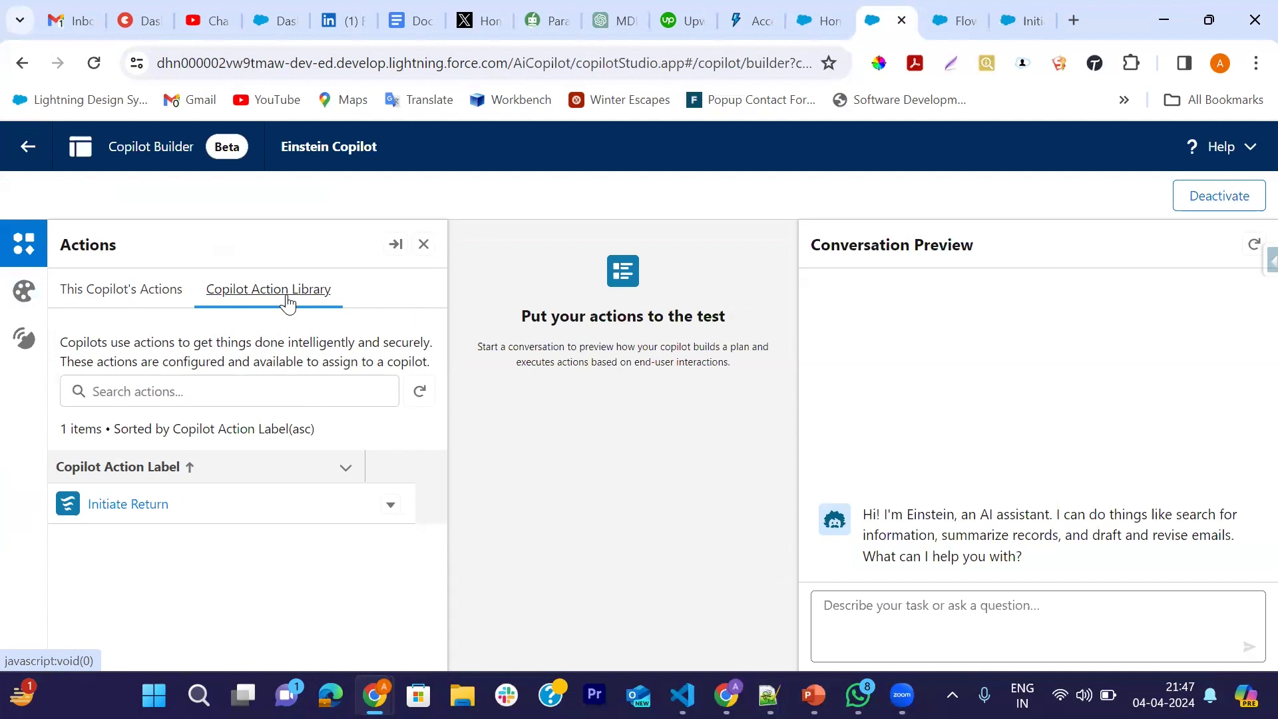
click(166, 288)
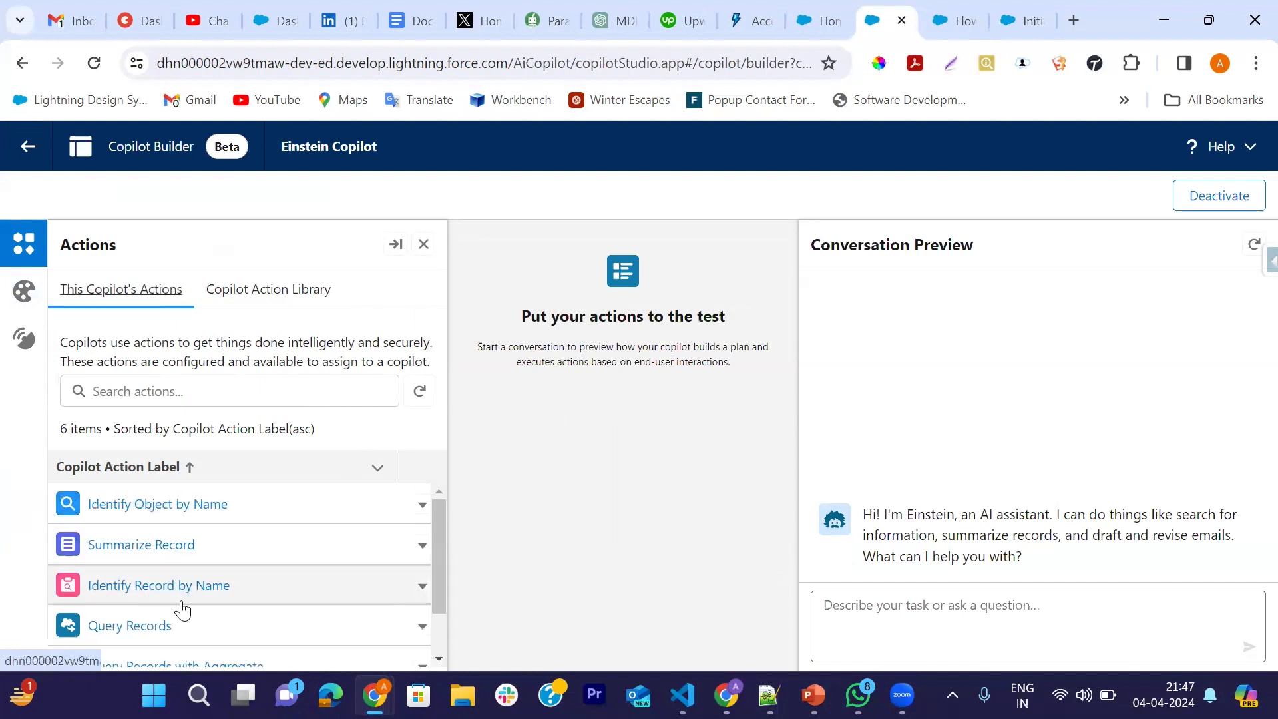
scroll(237, 602, down, 1)
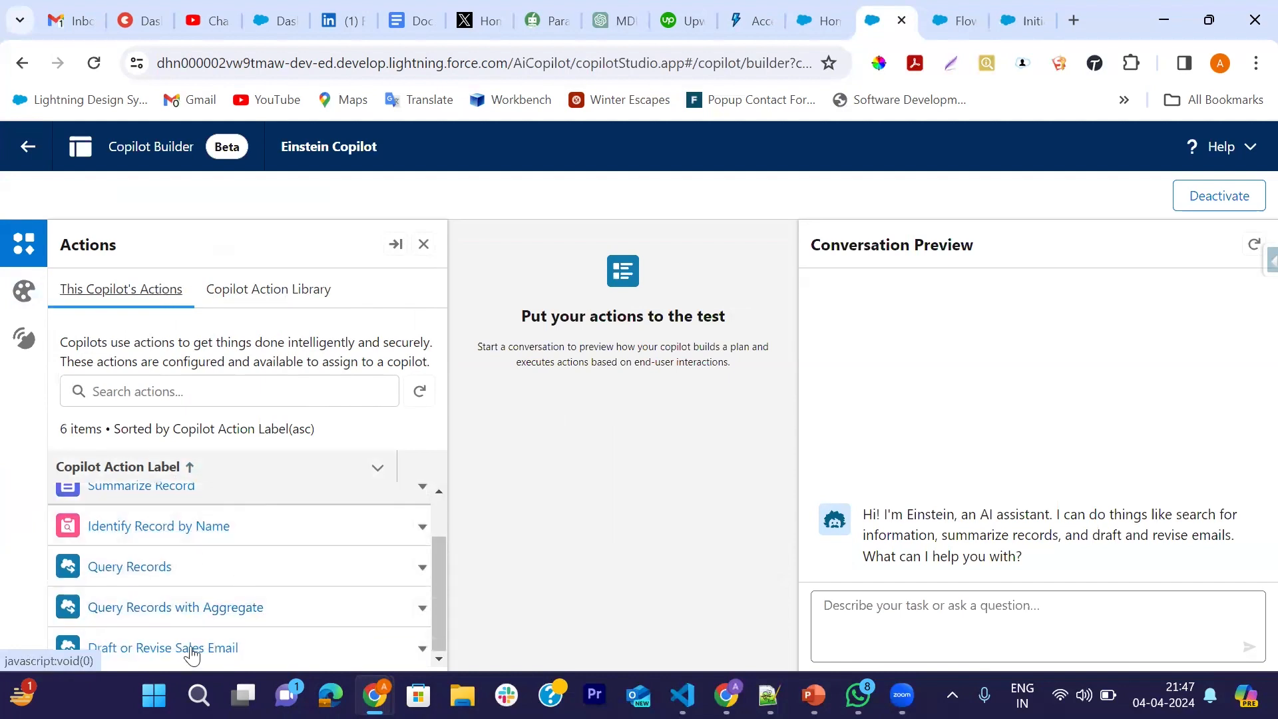
scroll(234, 565, up, 1)
click(263, 305)
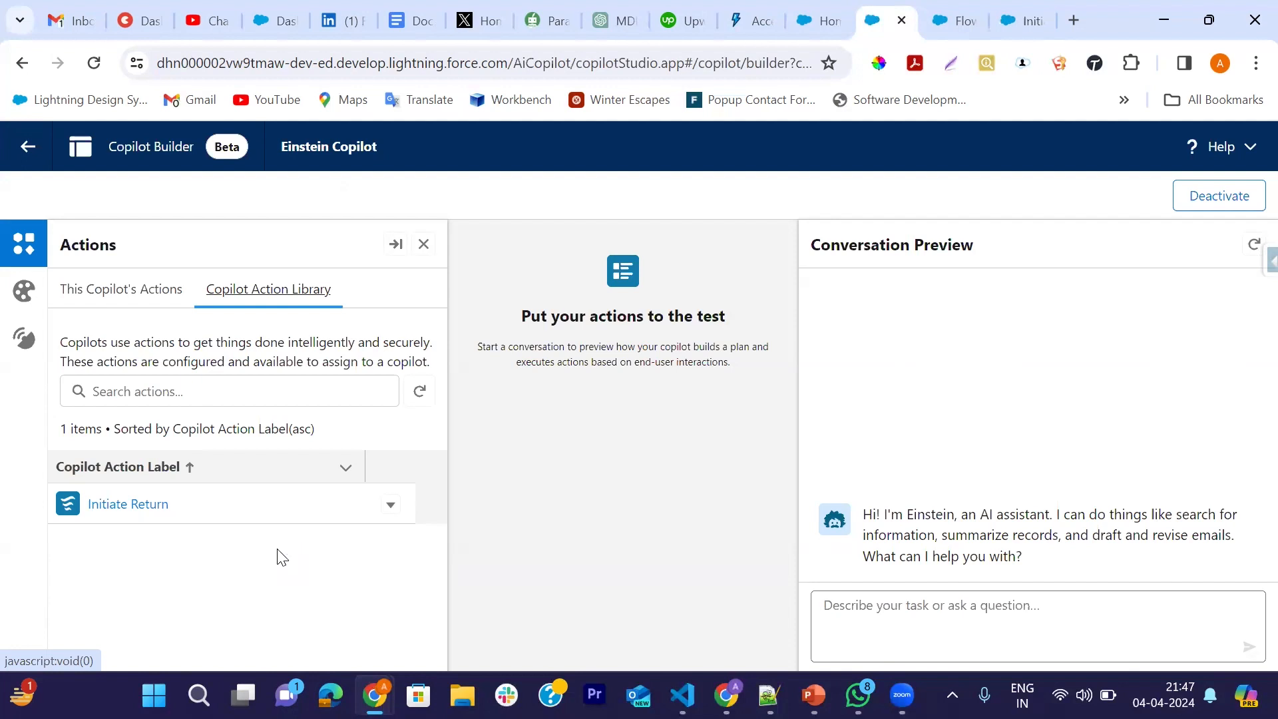
Step: Check the assignment options of the Initiate Return action in the Copilot Action Library
click(393, 506)
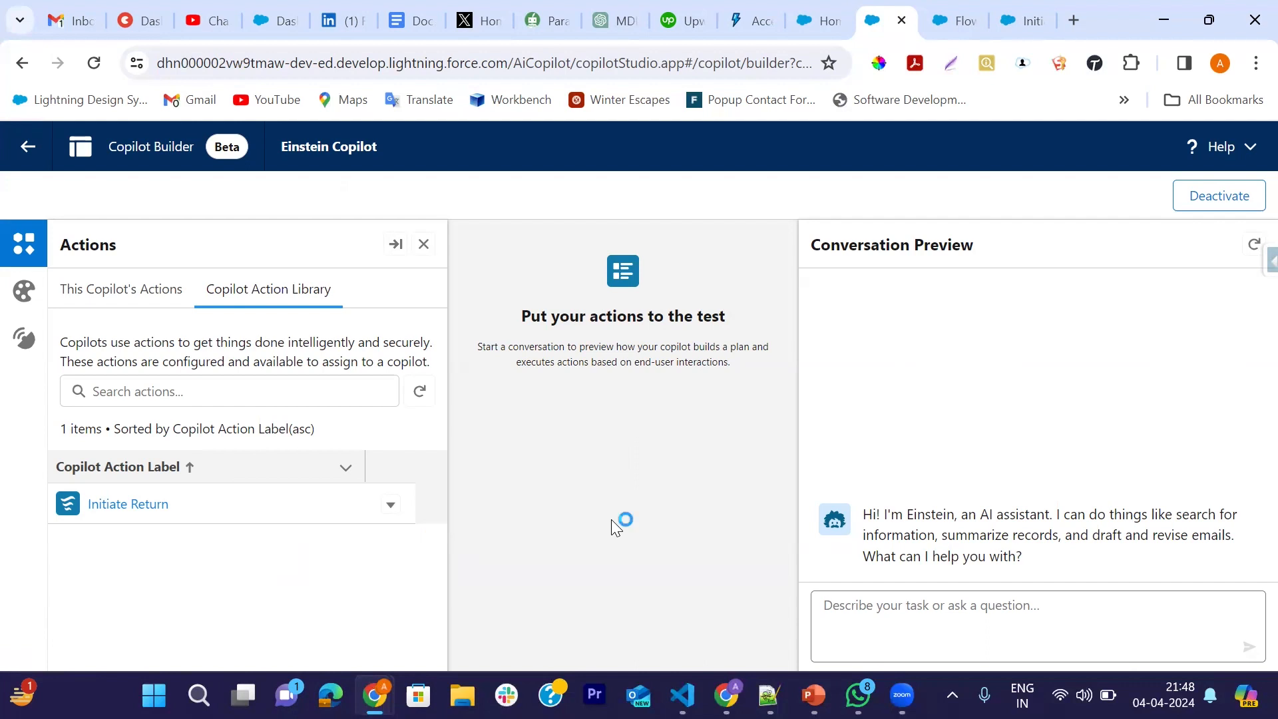
click(391, 506)
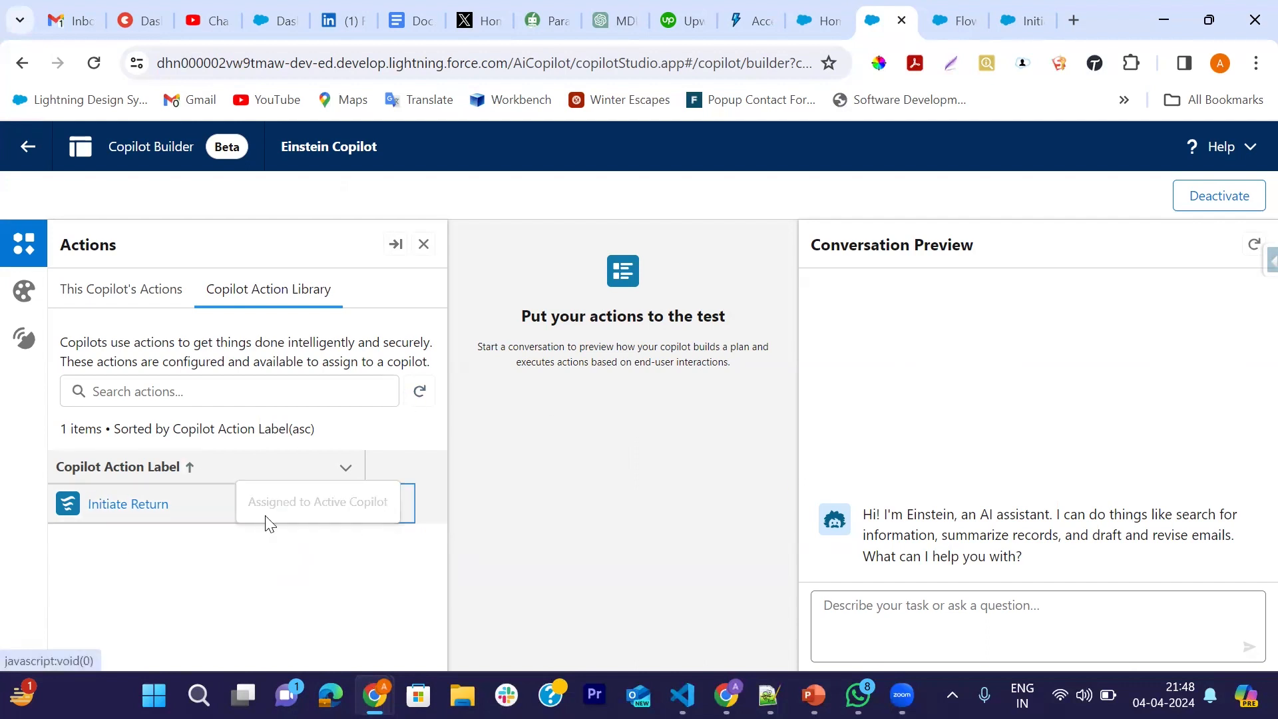
click(590, 516)
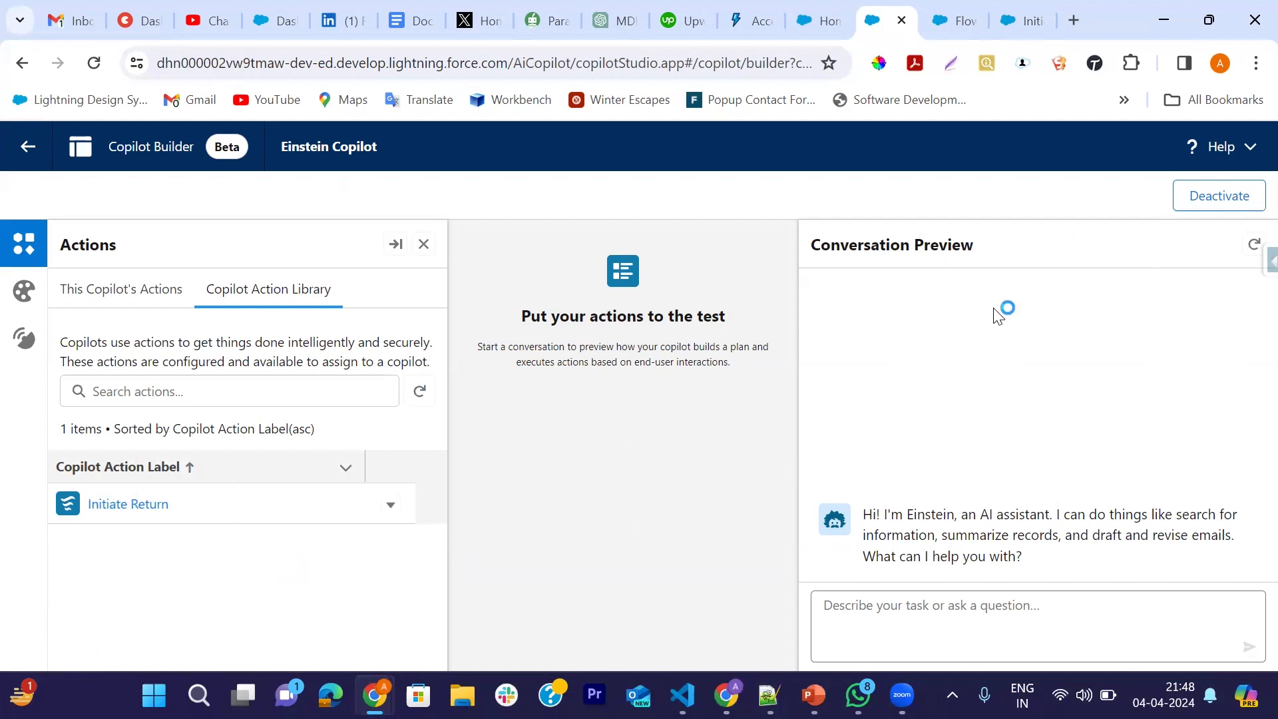
Step: Deactivate the copilot and assign the Initiate Return action from the Copilot Action Library to it
click(1220, 197)
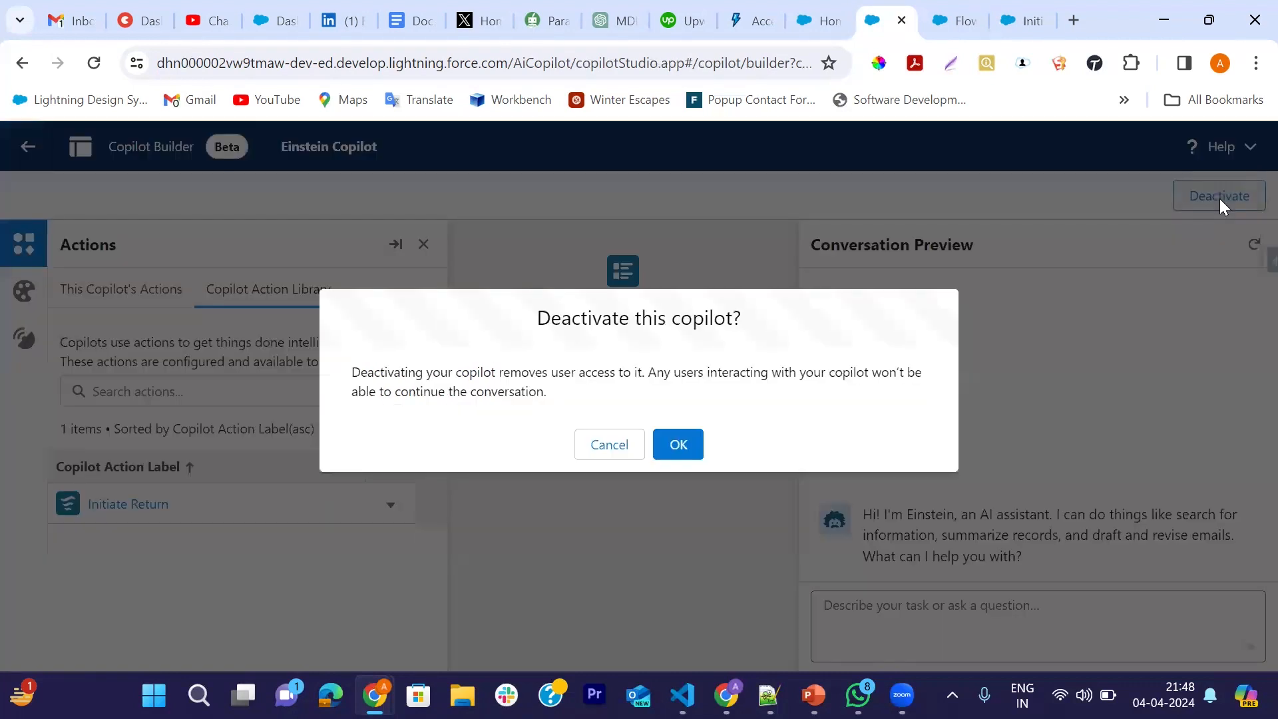
click(686, 443)
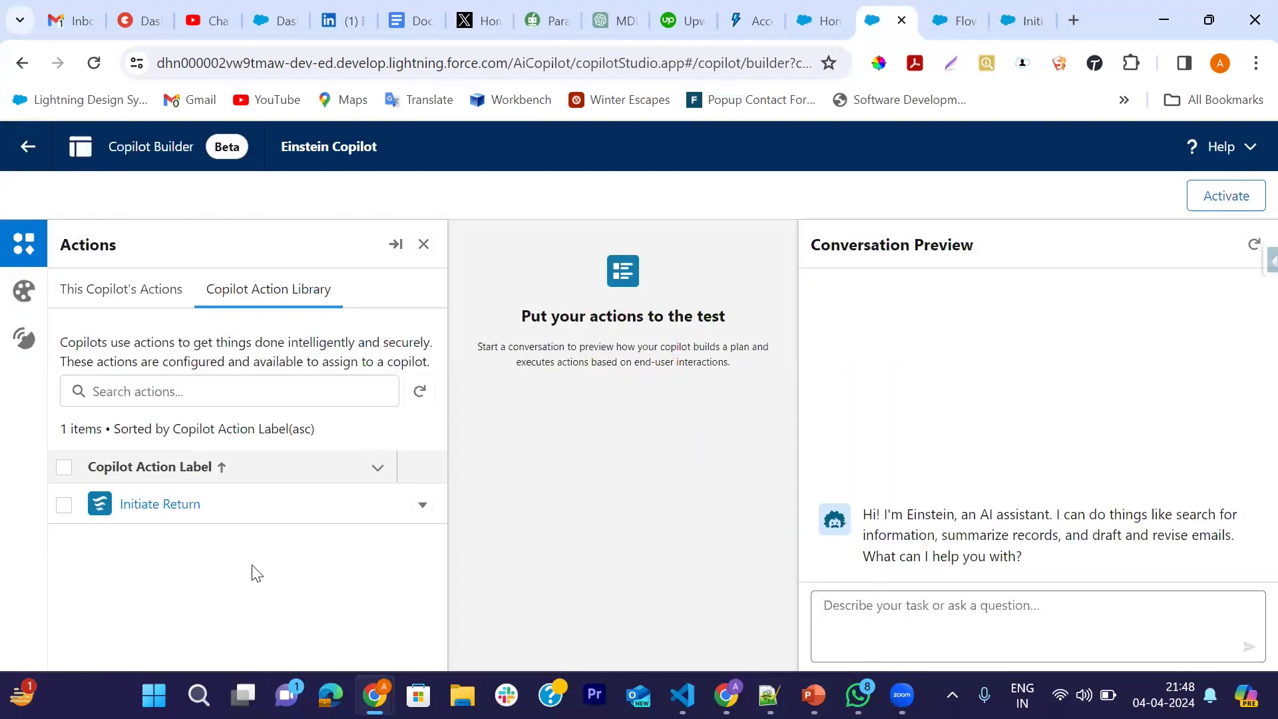
click(422, 510)
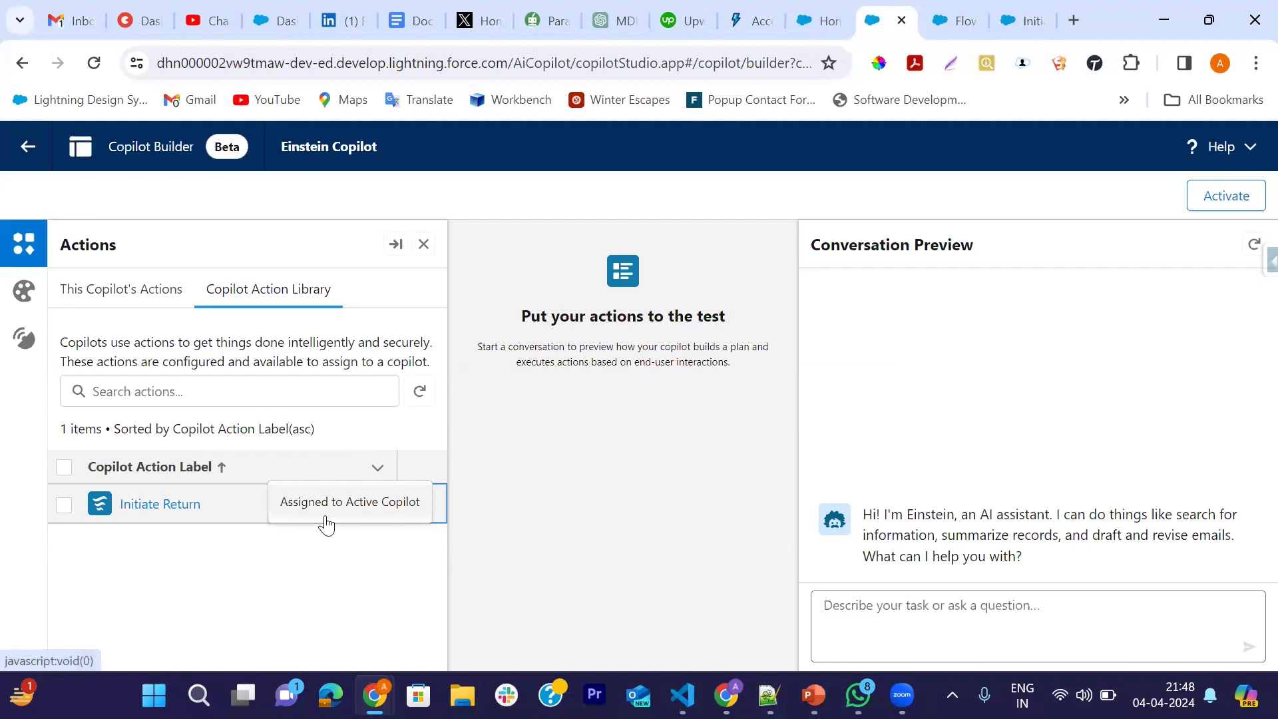
click(366, 511)
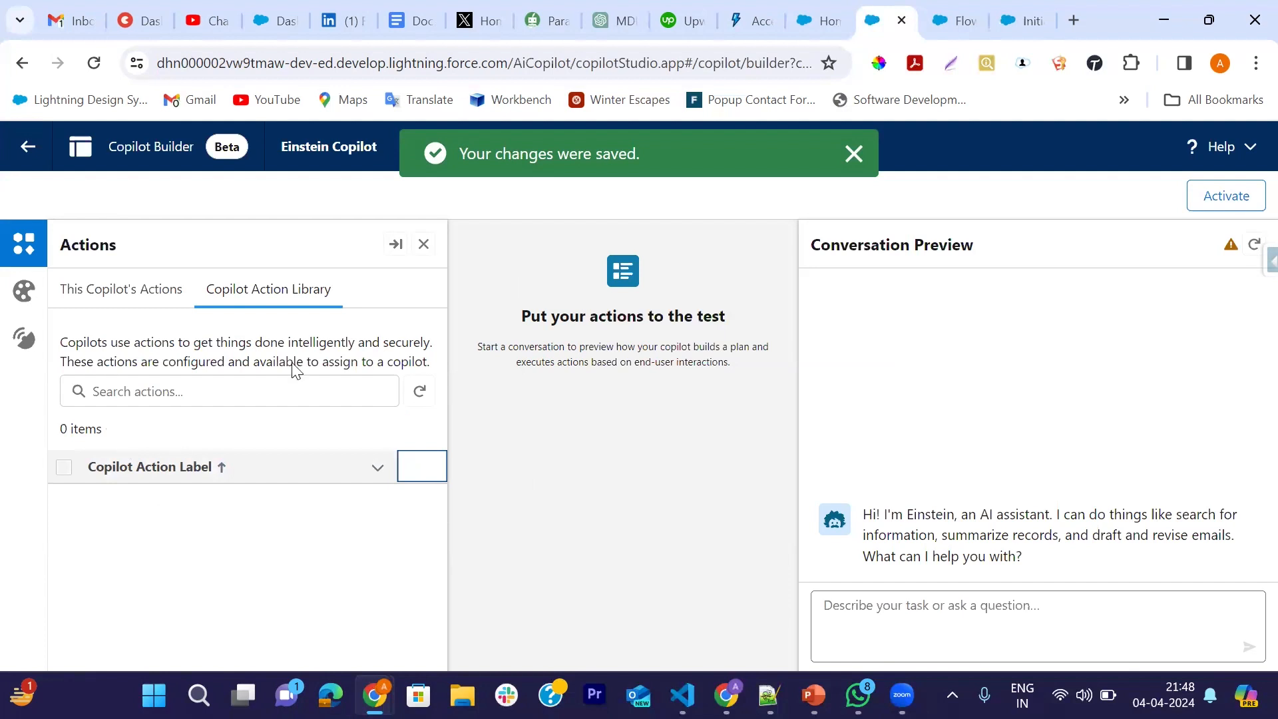
Step: Reactivate the copilot after checking its assigned actions, and refresh the conversation preview
click(148, 303)
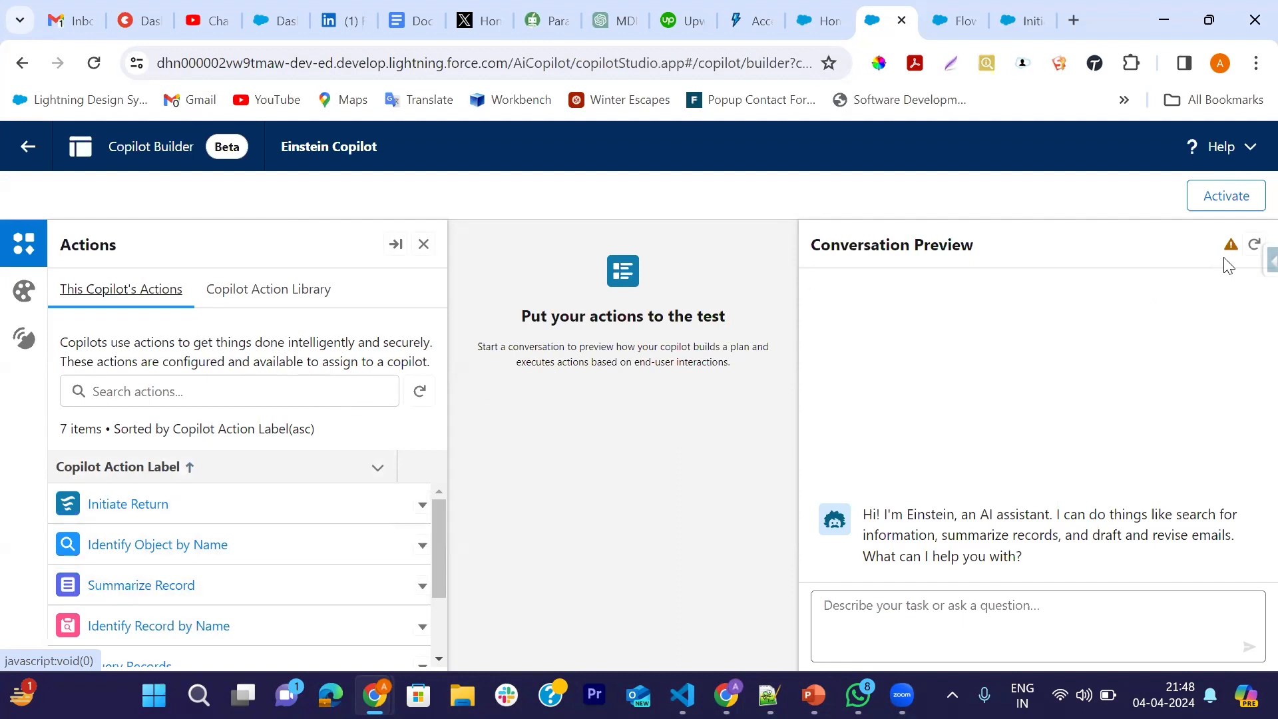
click(1228, 200)
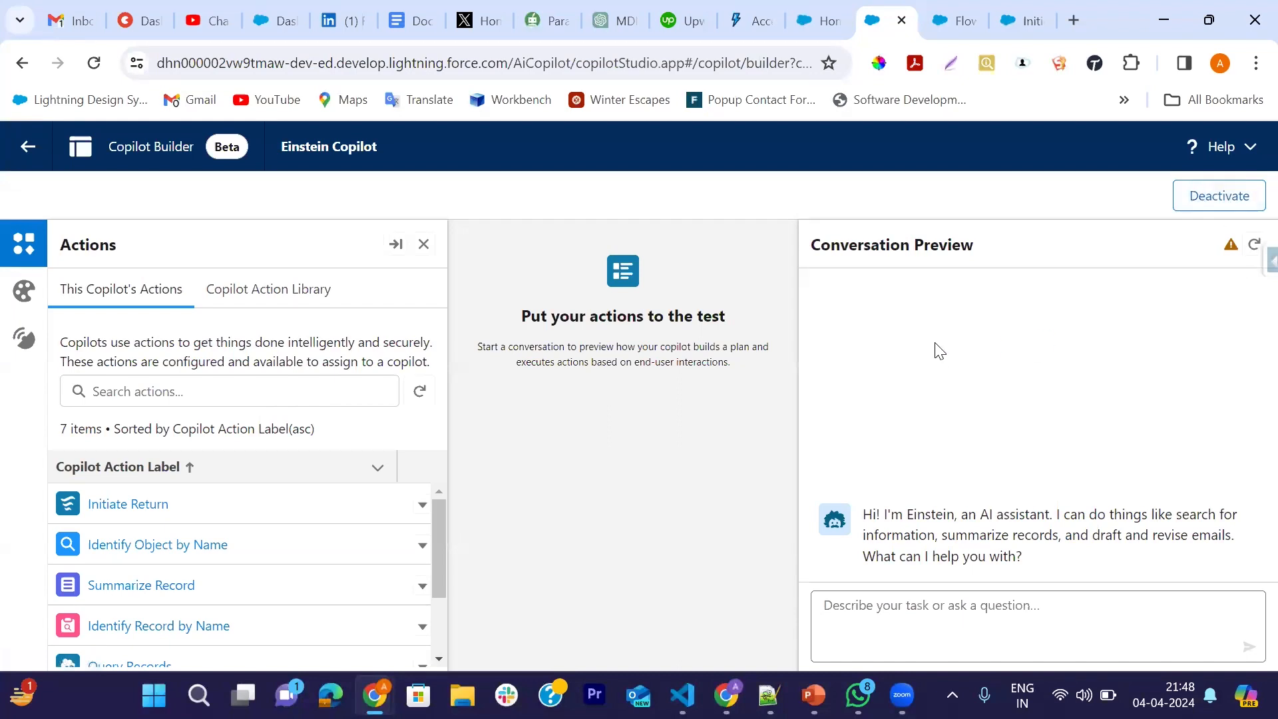
click(1254, 244)
Step: Switch to the browser tab with the Sales home page, reload it, and open the Einstein copilot chat after dismissing the welcome prompt
click(822, 20)
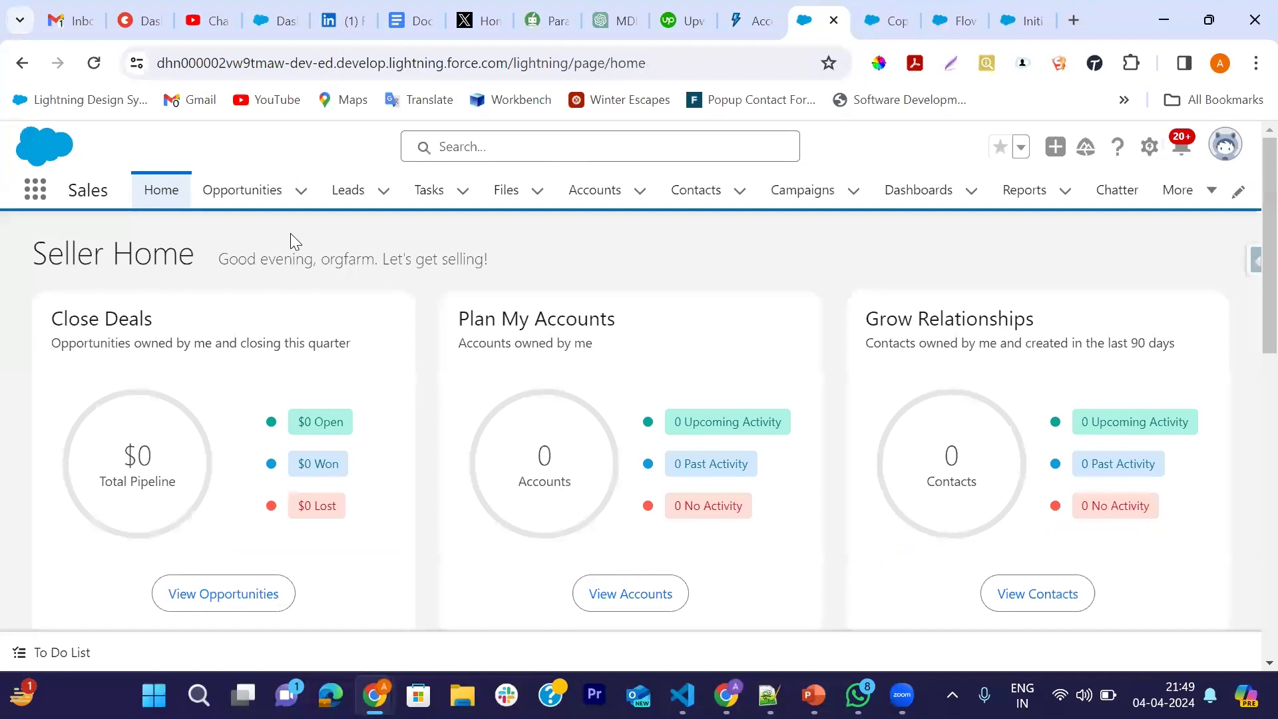
key(F5)
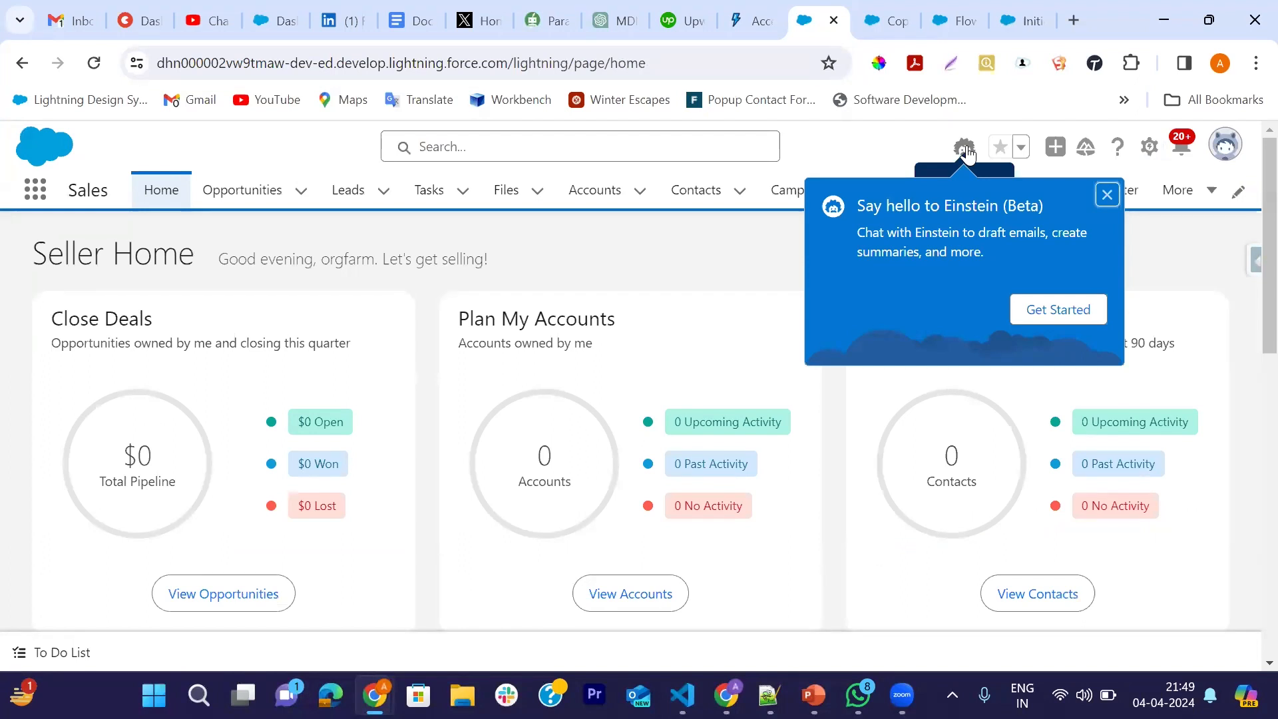
click(1107, 195)
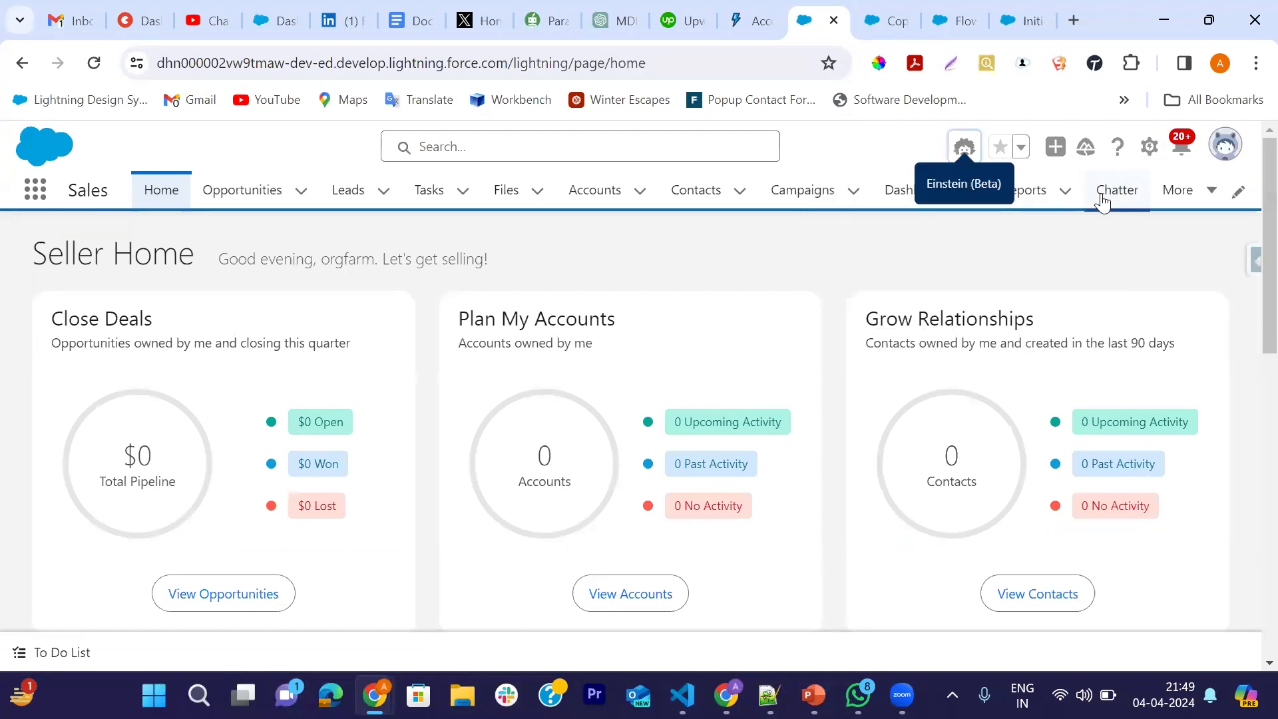
click(965, 150)
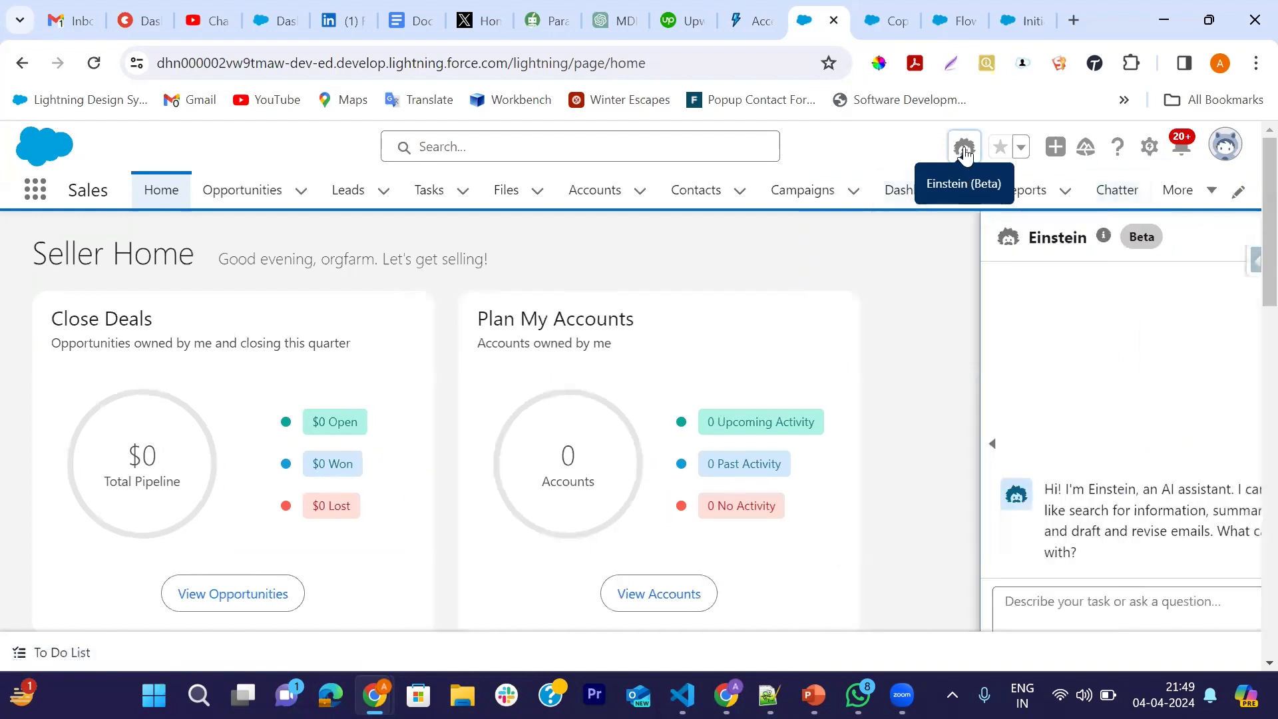
scroll(1009, 460, down, 3)
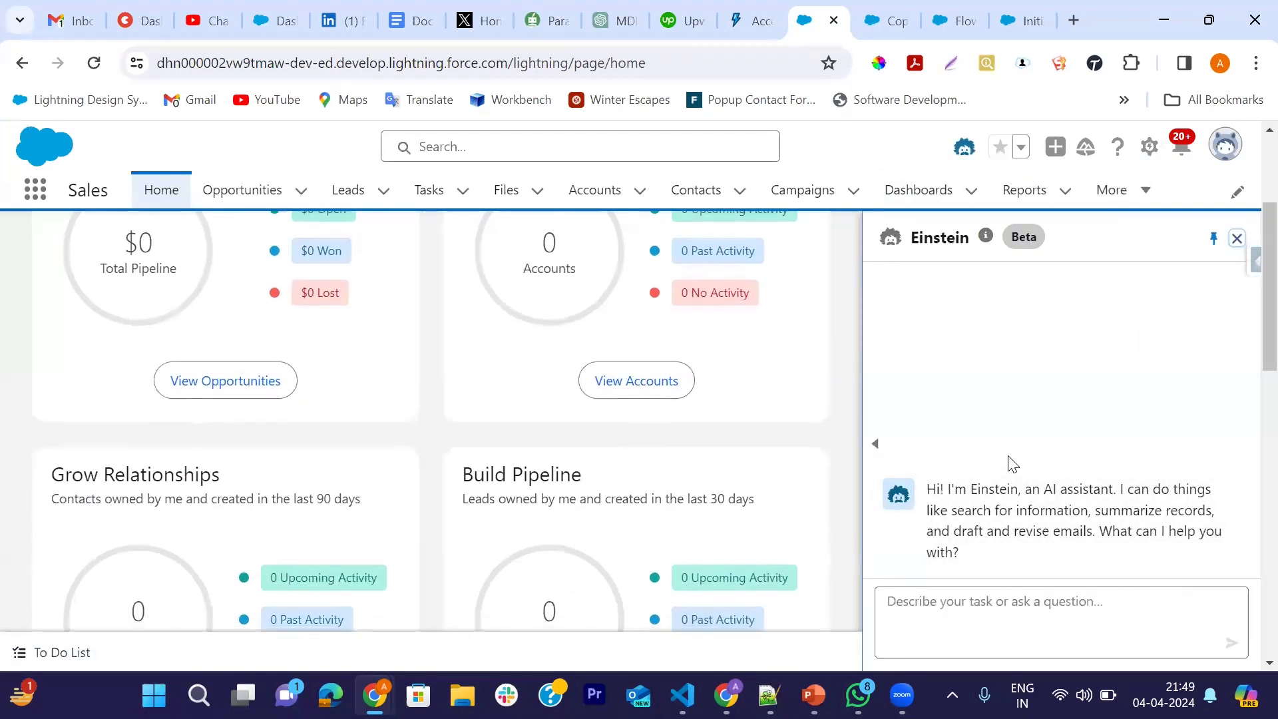
scroll(818, 443, up, 3)
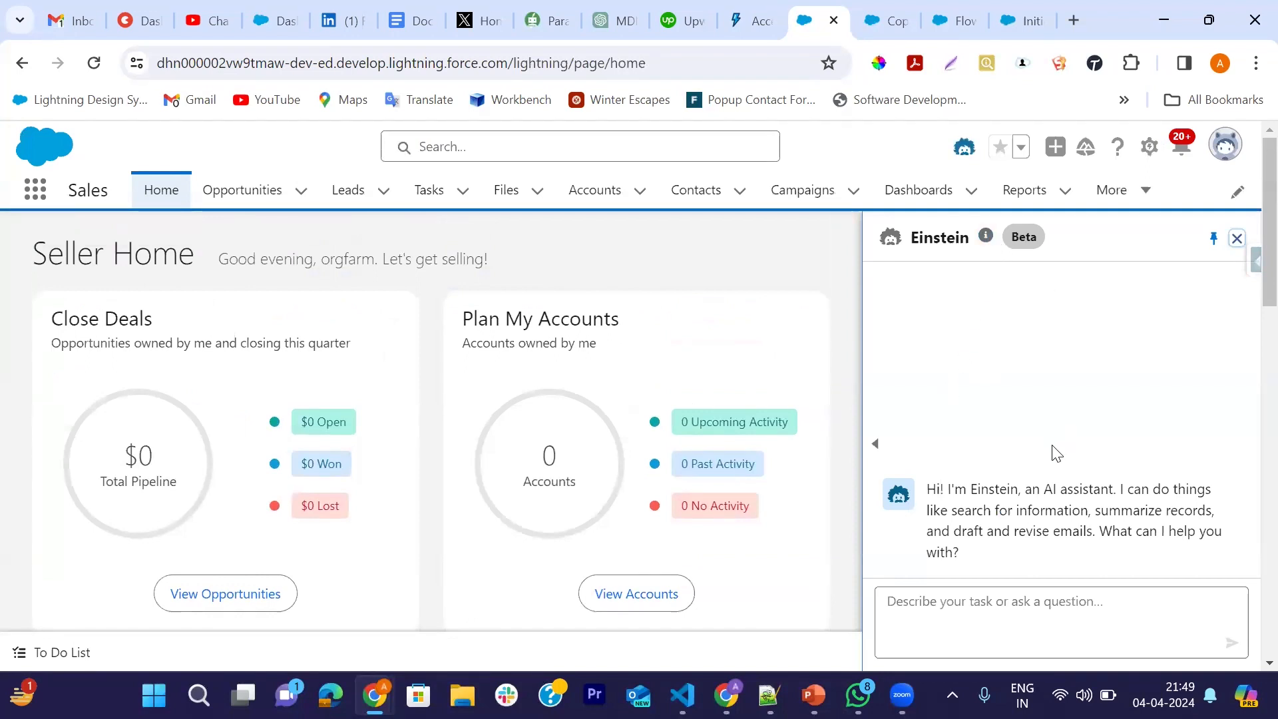
scroll(1072, 466, down, 1)
Step: Ask Einstein "What actions can you do?" in the copilot chat
click(1012, 616)
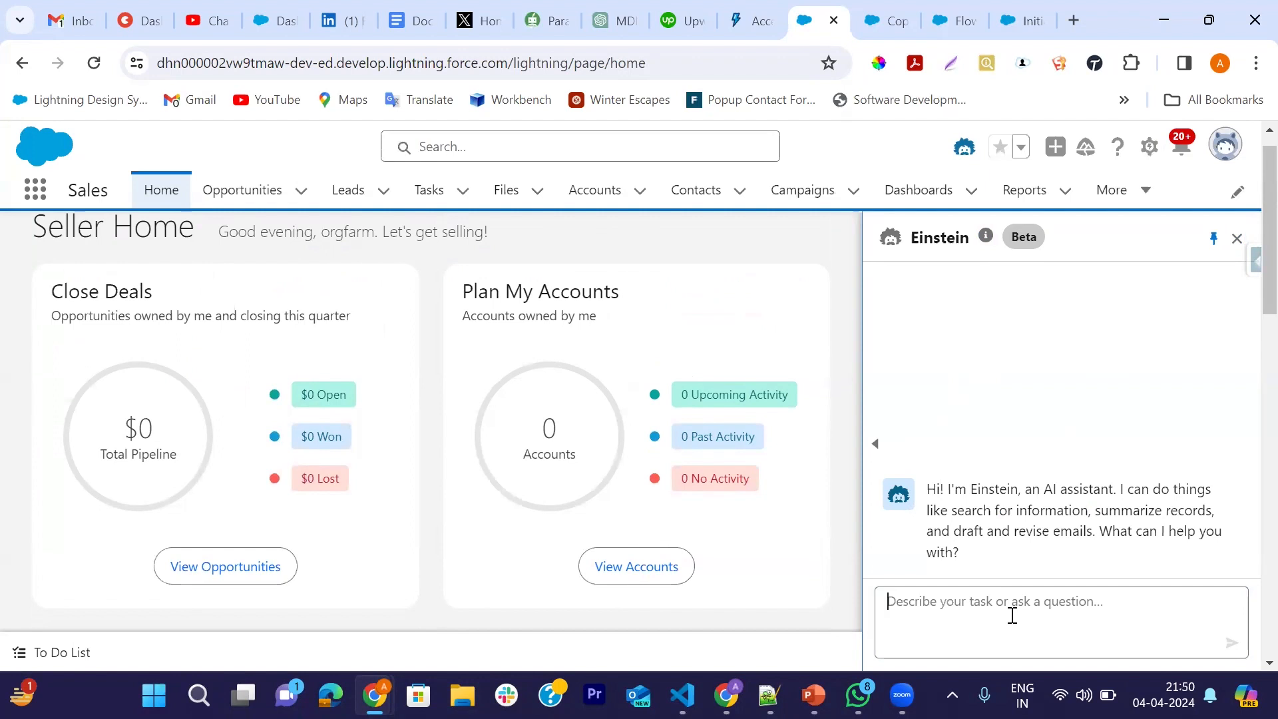
text(What)
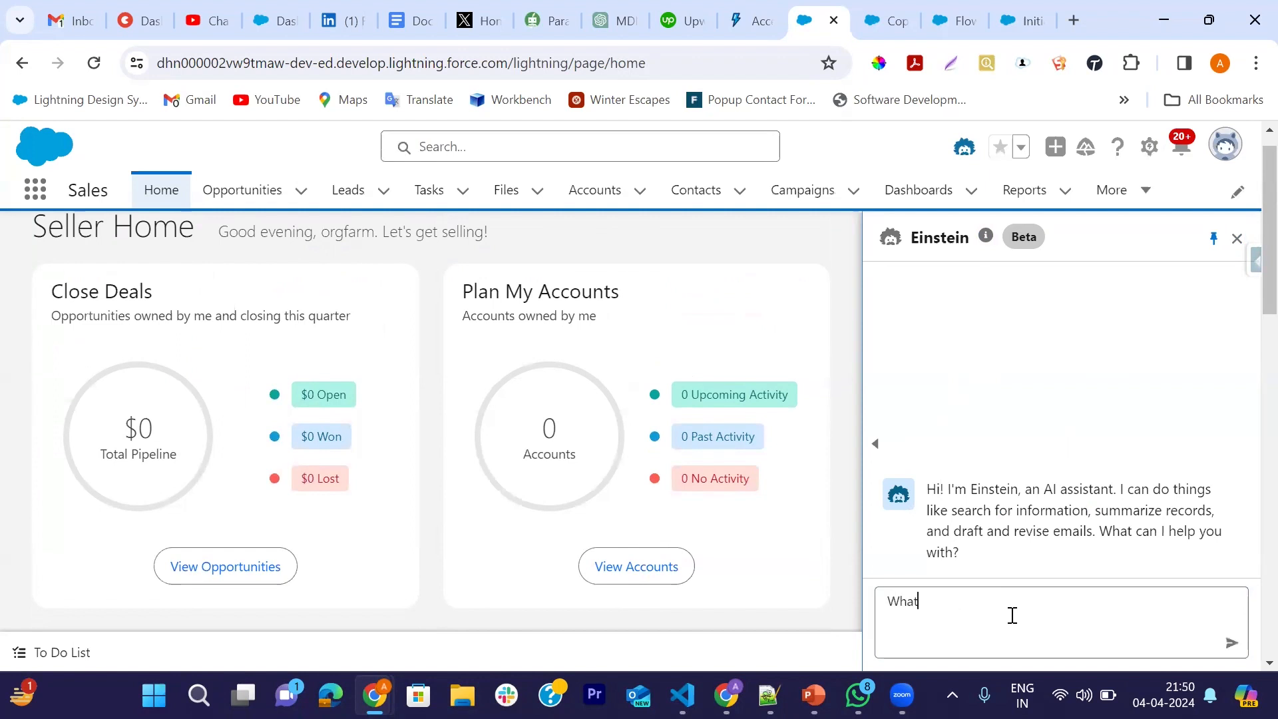
text( actions can you do?)
key(Return)
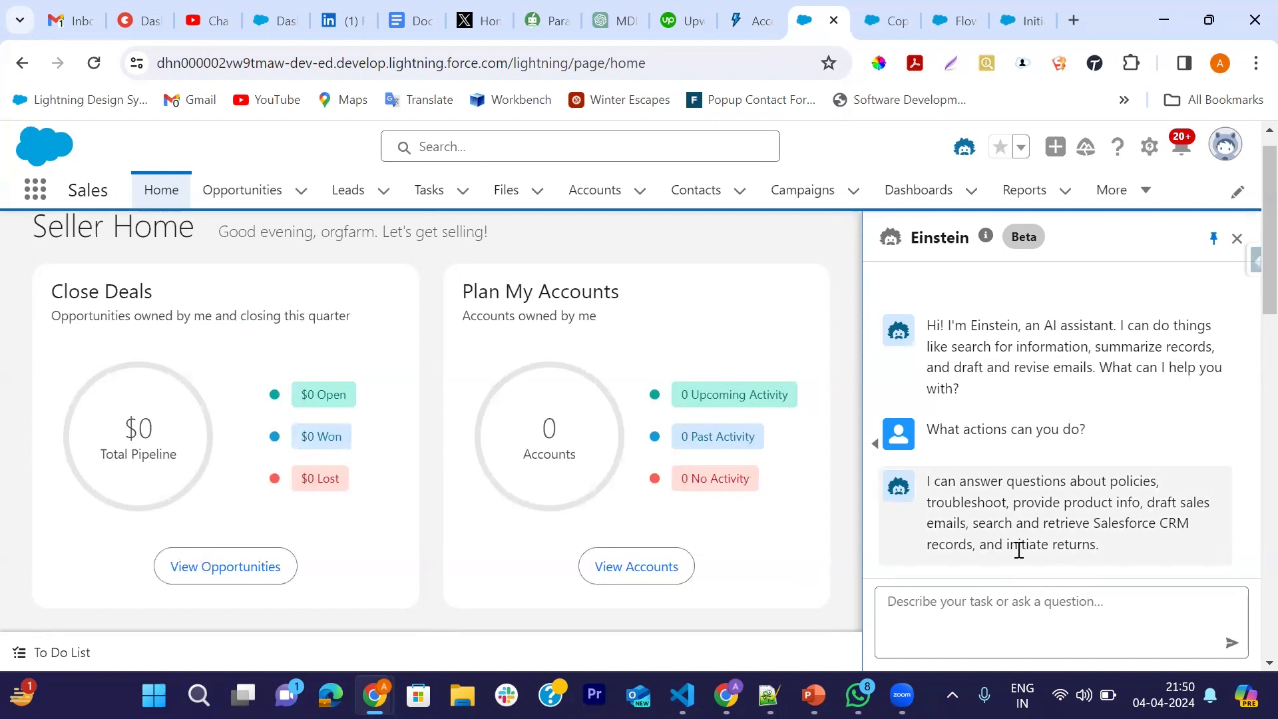
Step: Ask Einstein "What is order with the most recent date?" in the copilot chat
click(964, 599)
text(What is )
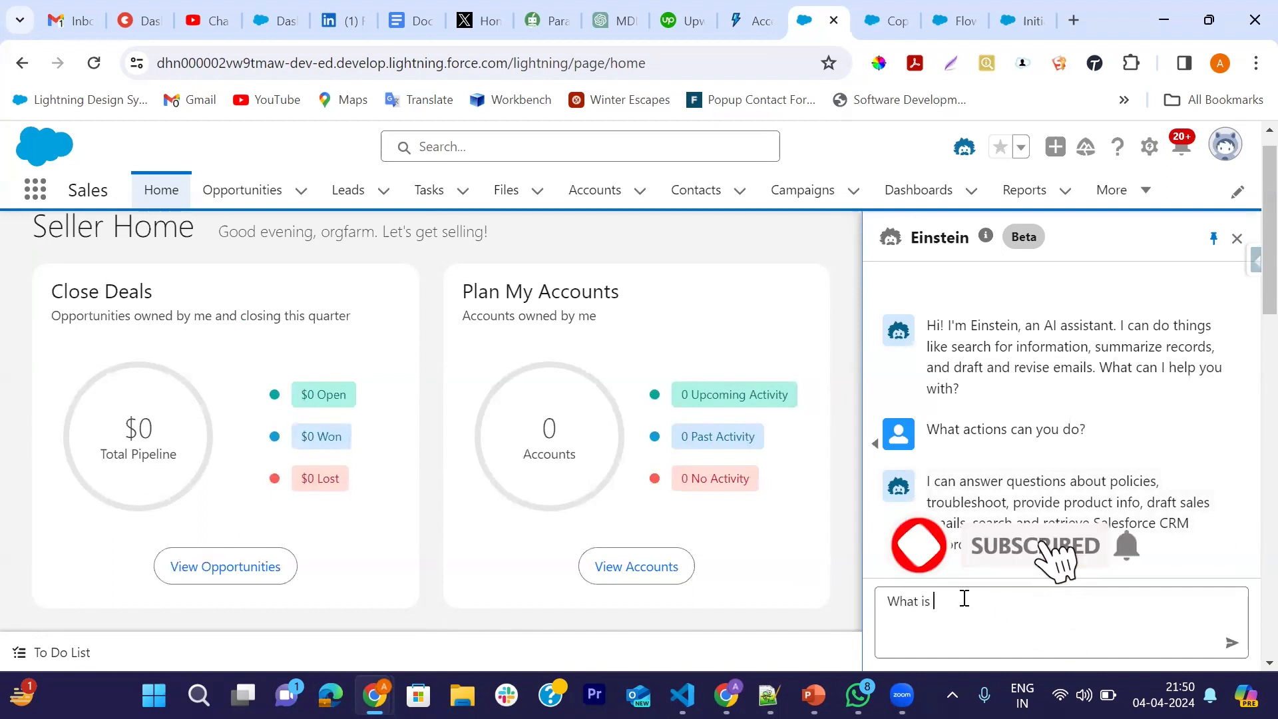
text(order)
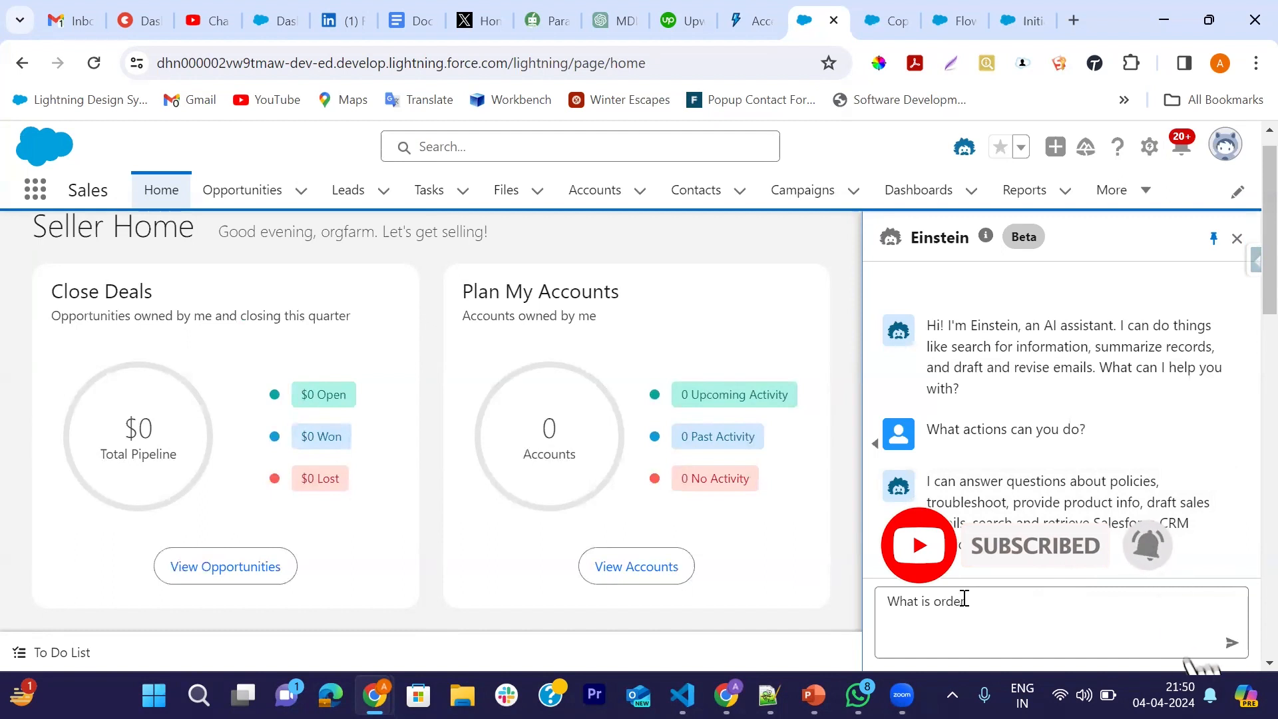
text( with the)
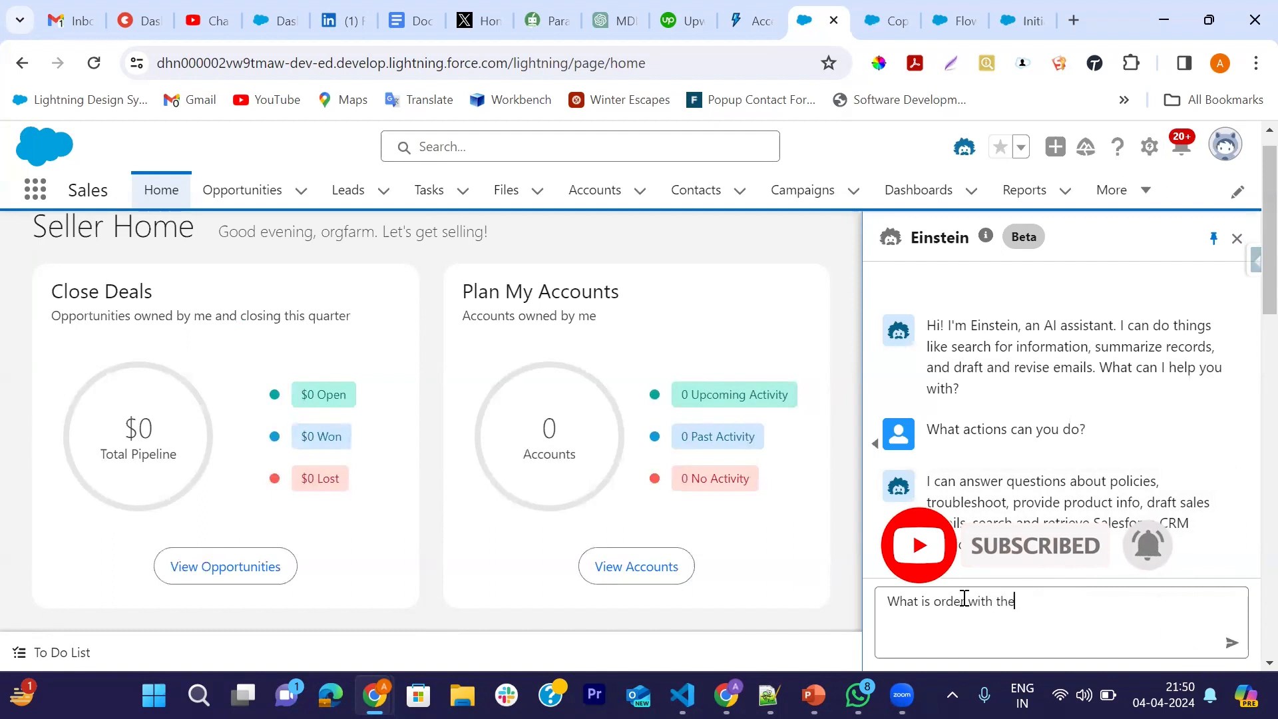
text( most )
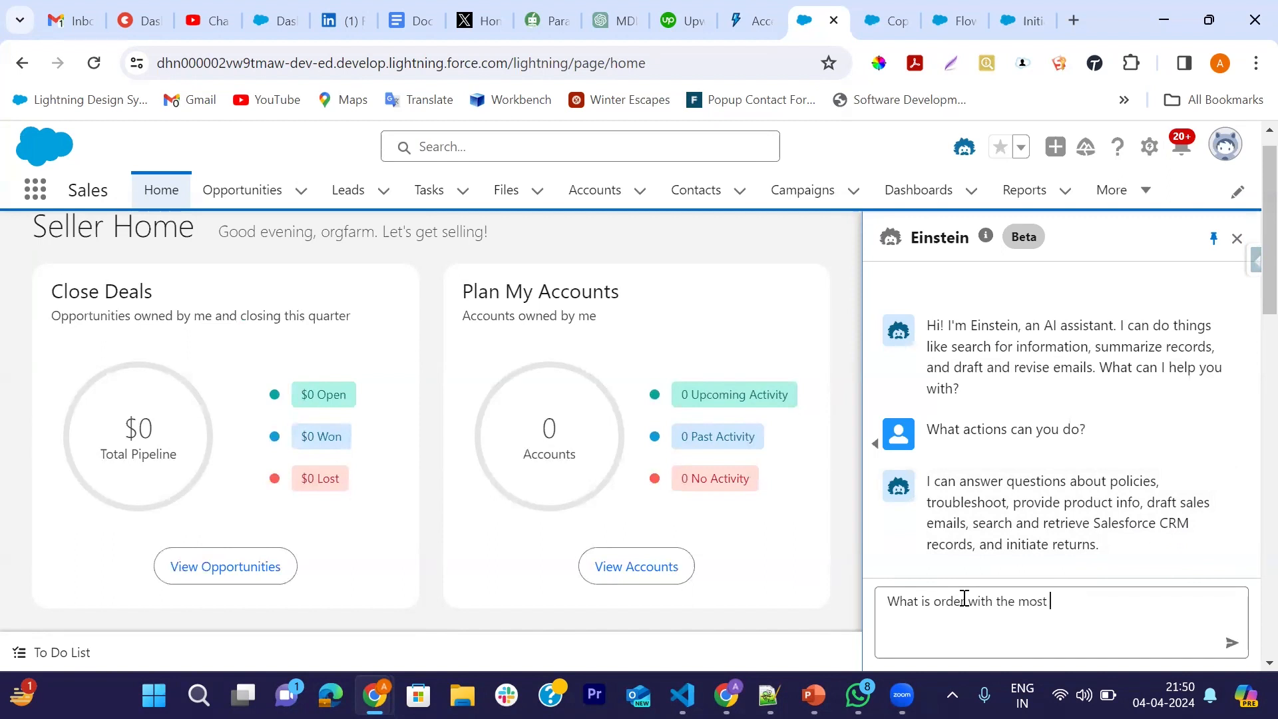
text(recen)
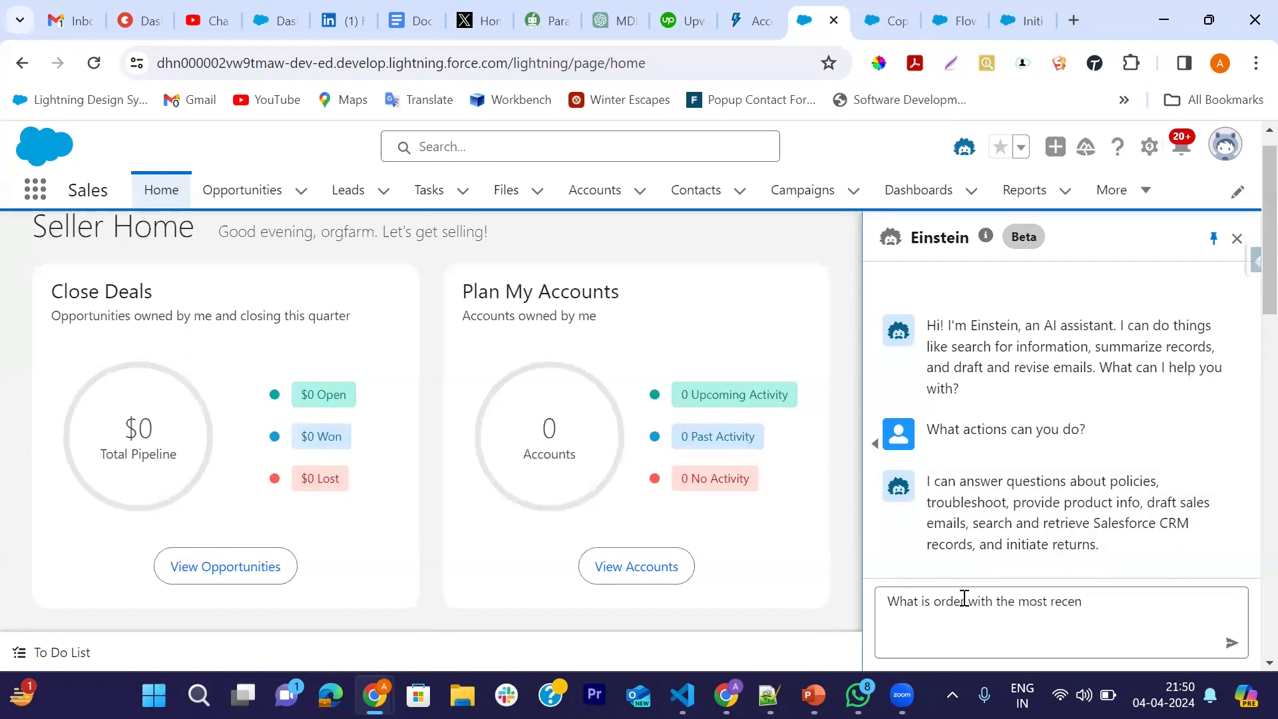
text(t date)
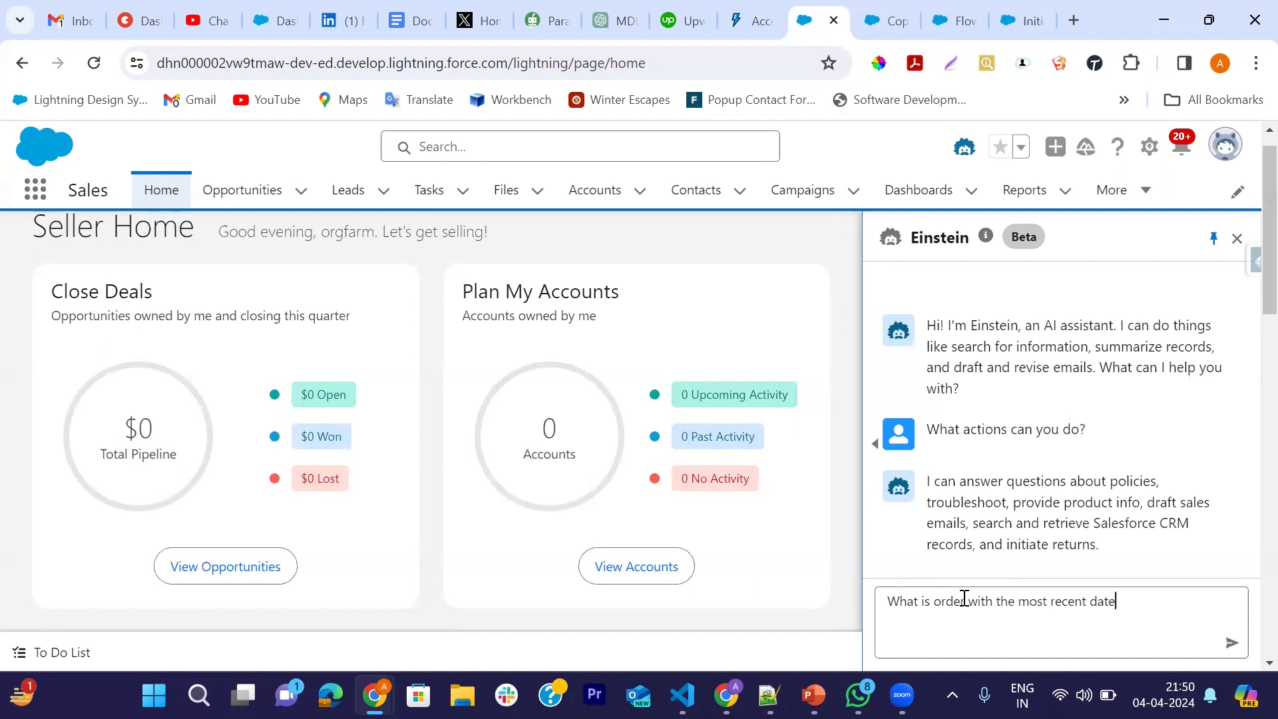
text(?)
key(Return)
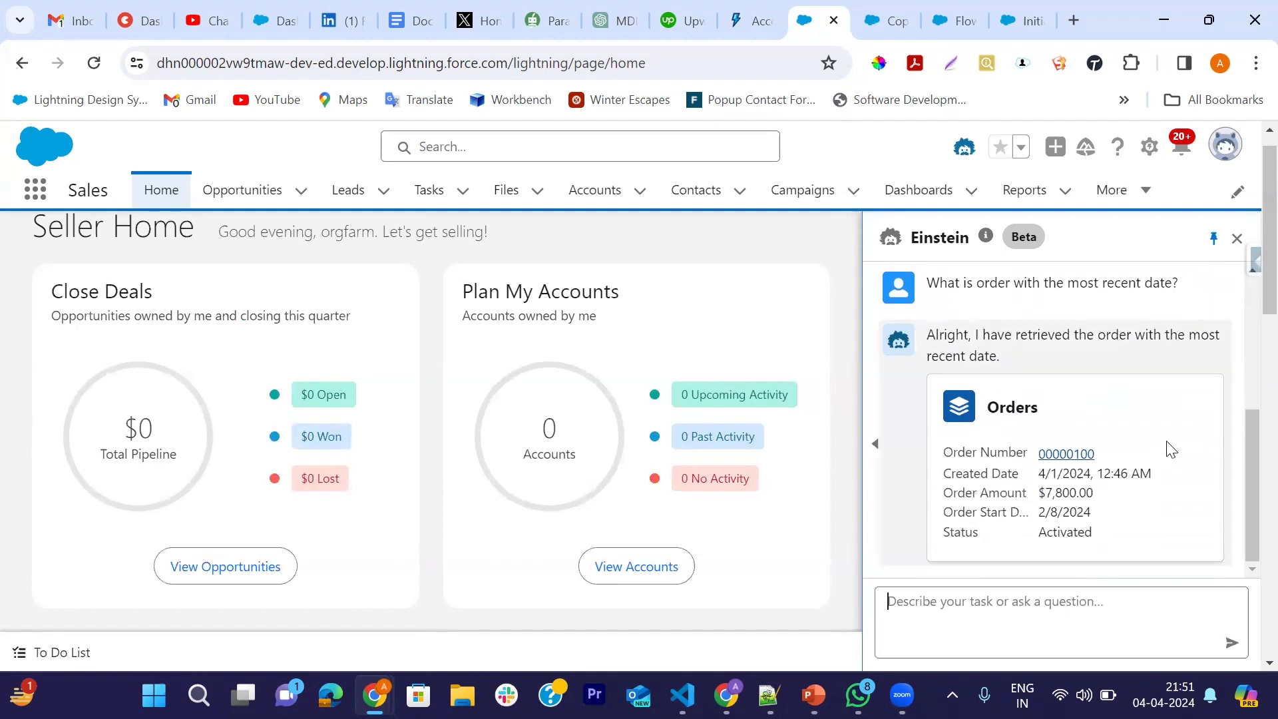
Step: Switch to the browser tab with the Flows setup page and open the Orders object there by searching for "Order"
click(888, 10)
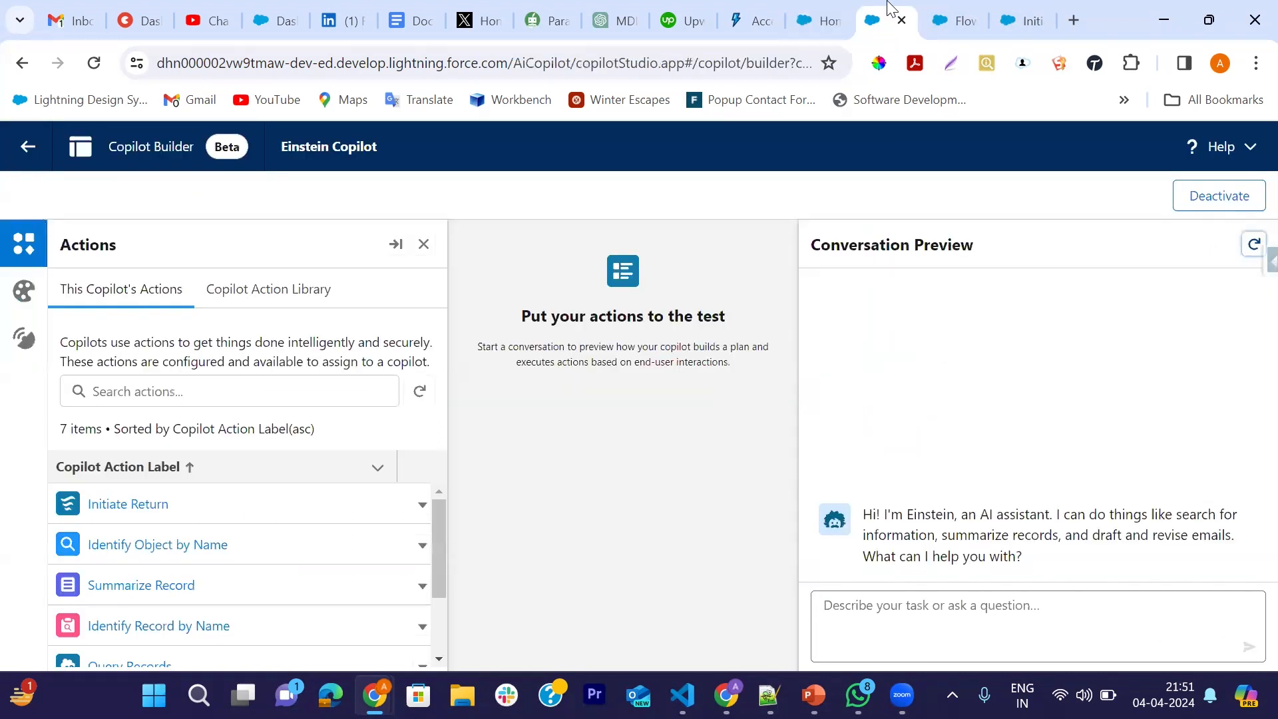
click(958, 18)
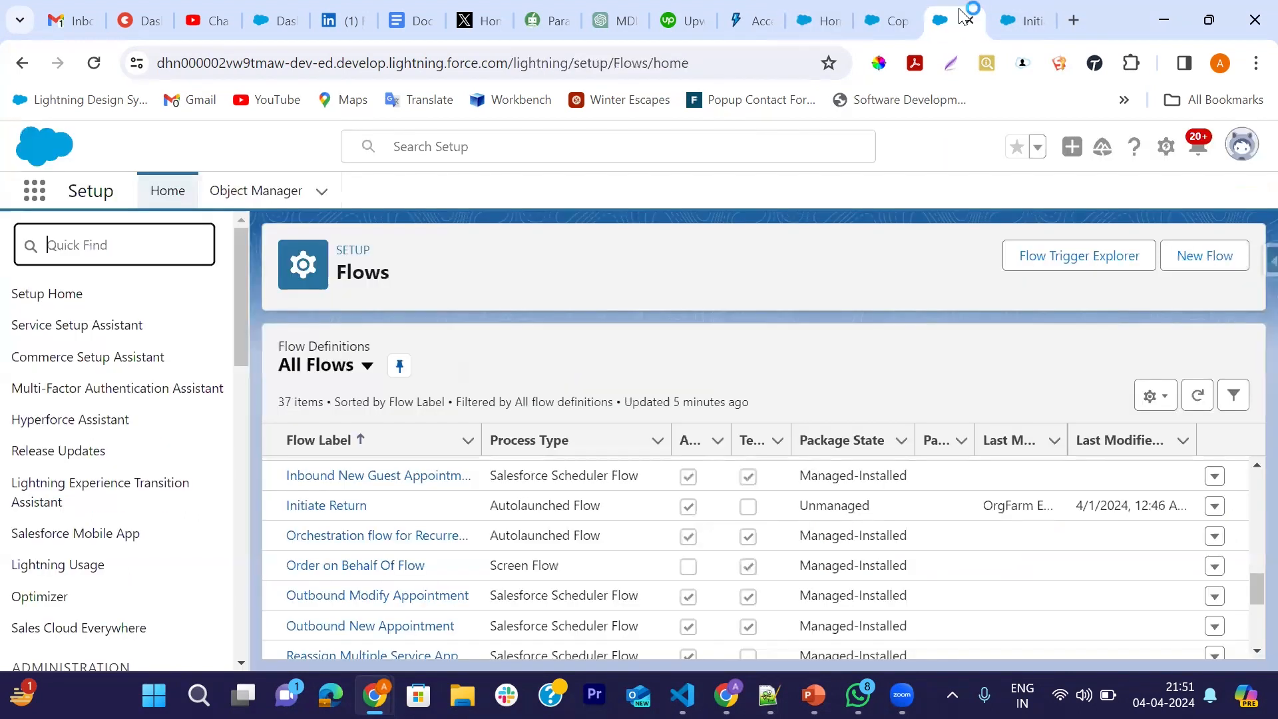
click(34, 195)
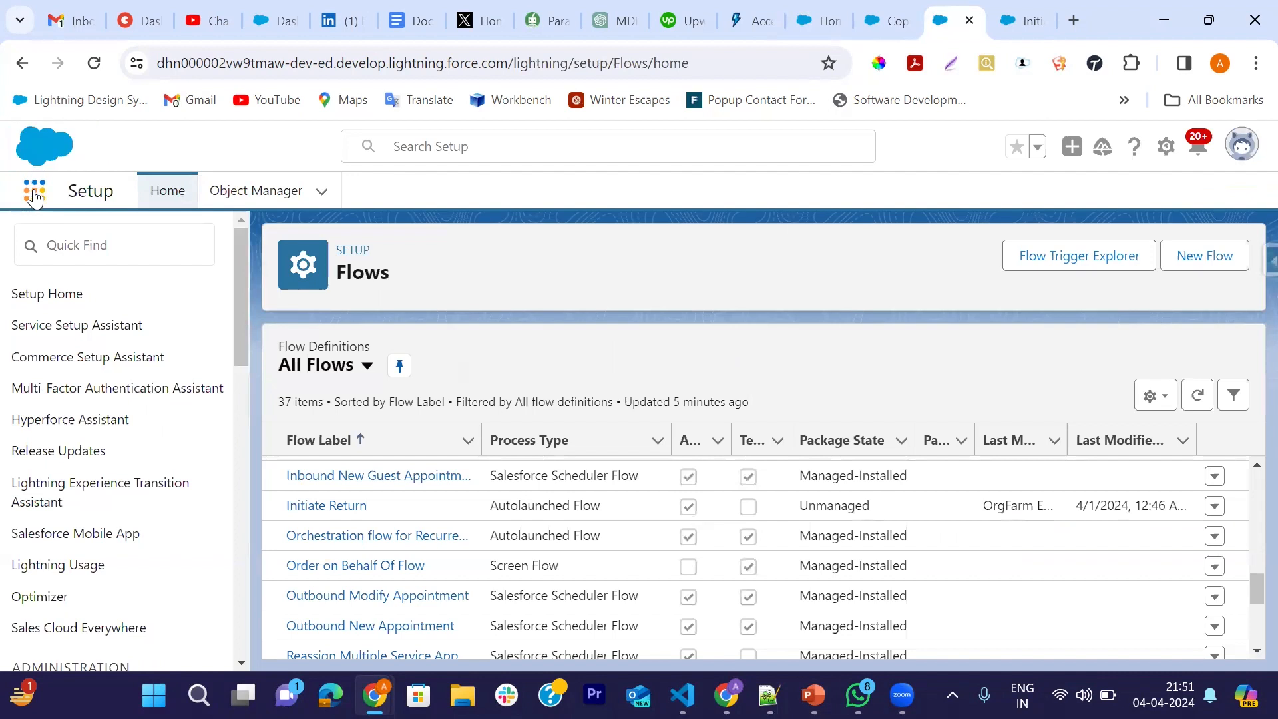
text(Order)
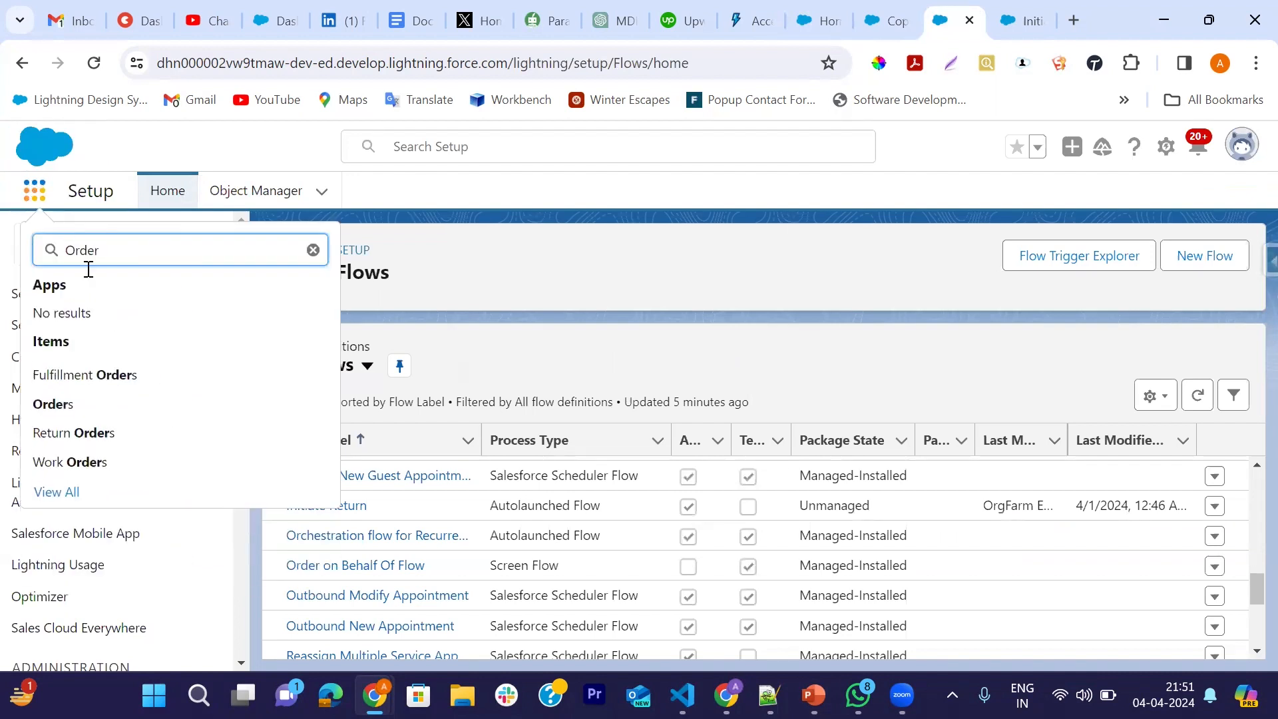
click(58, 404)
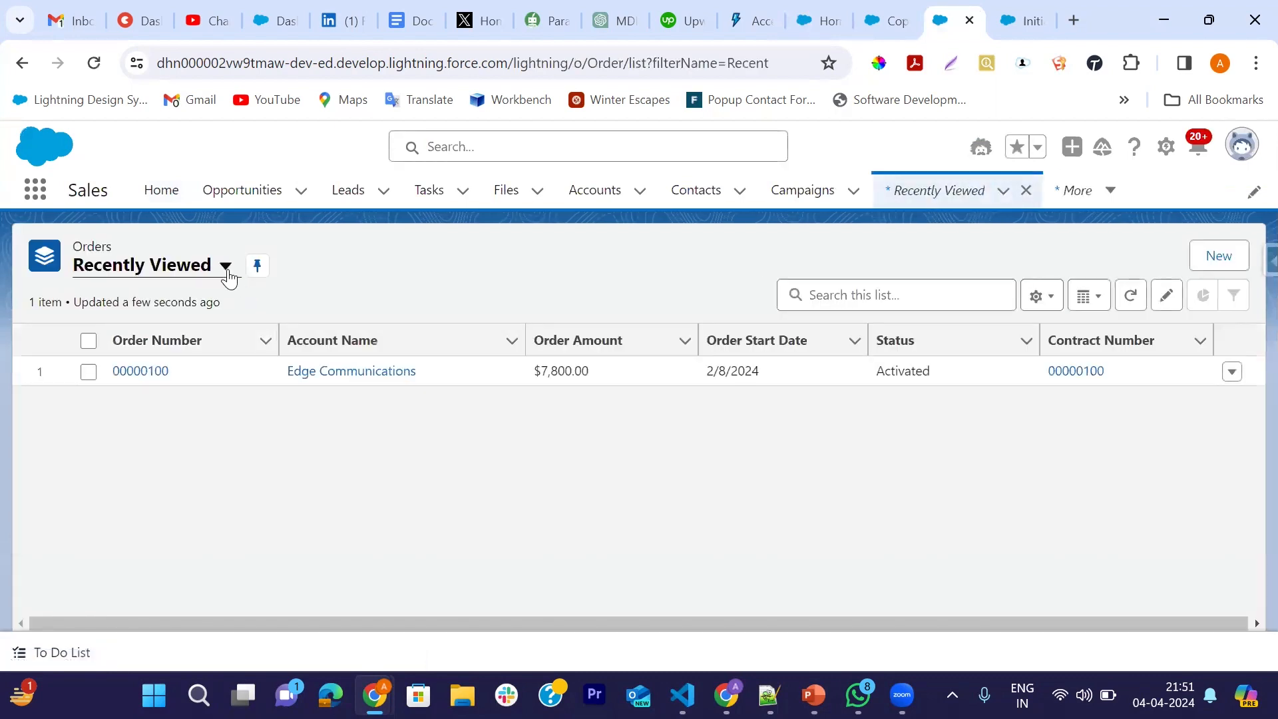
Step: Display the All Activated Orders list view for Orders
click(226, 272)
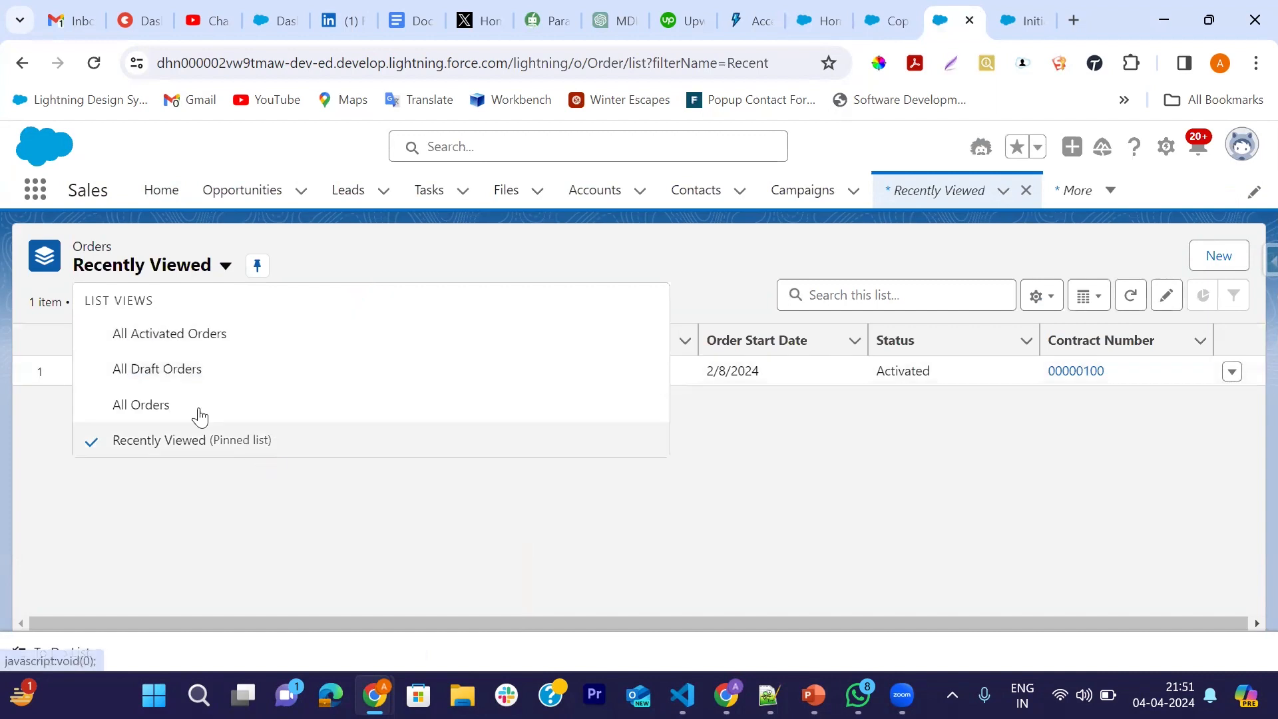
click(226, 530)
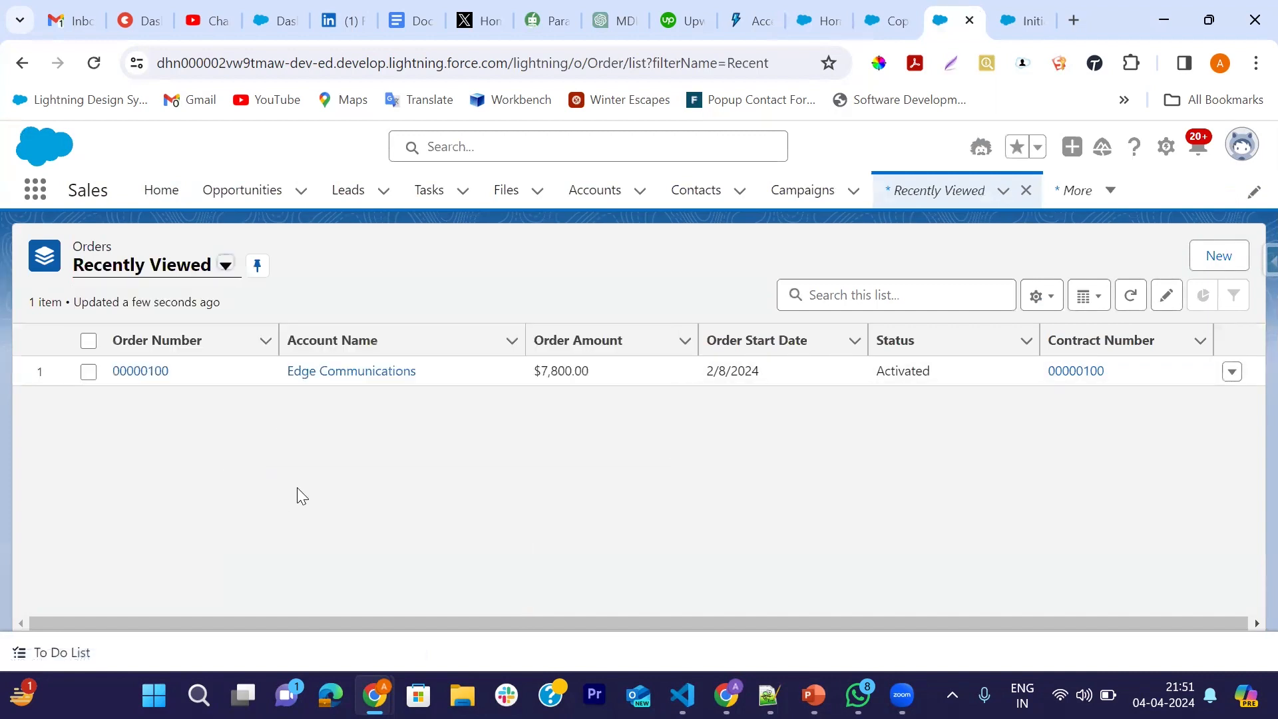
click(227, 267)
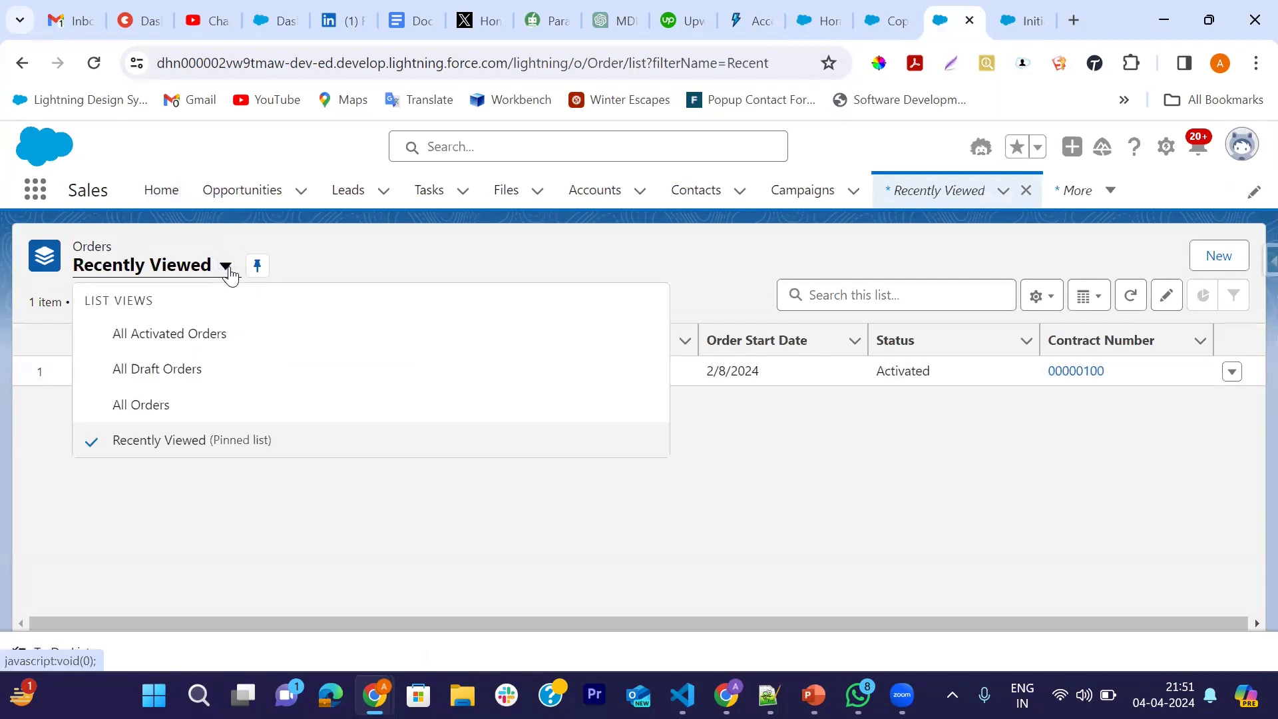
click(126, 336)
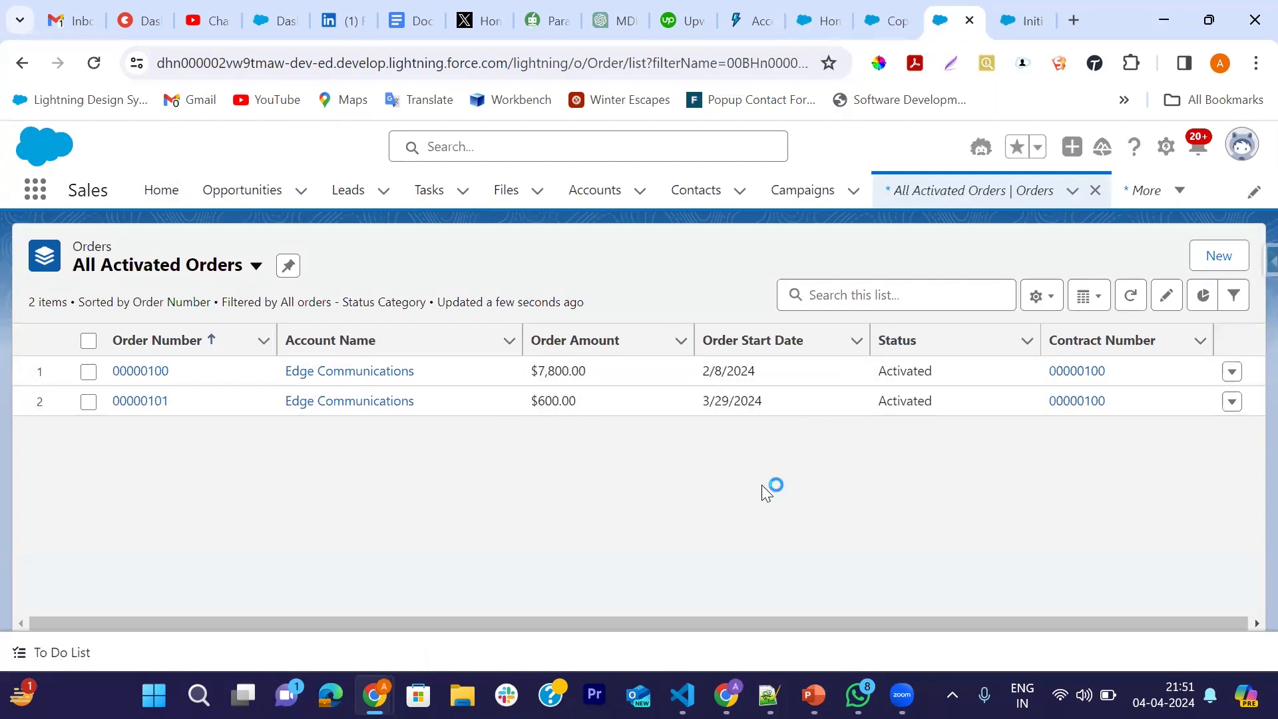
Step: Compare the start dates of the activated orders with the order returned in the Einstein chat, and return to the Orders list
double_click(707, 400)
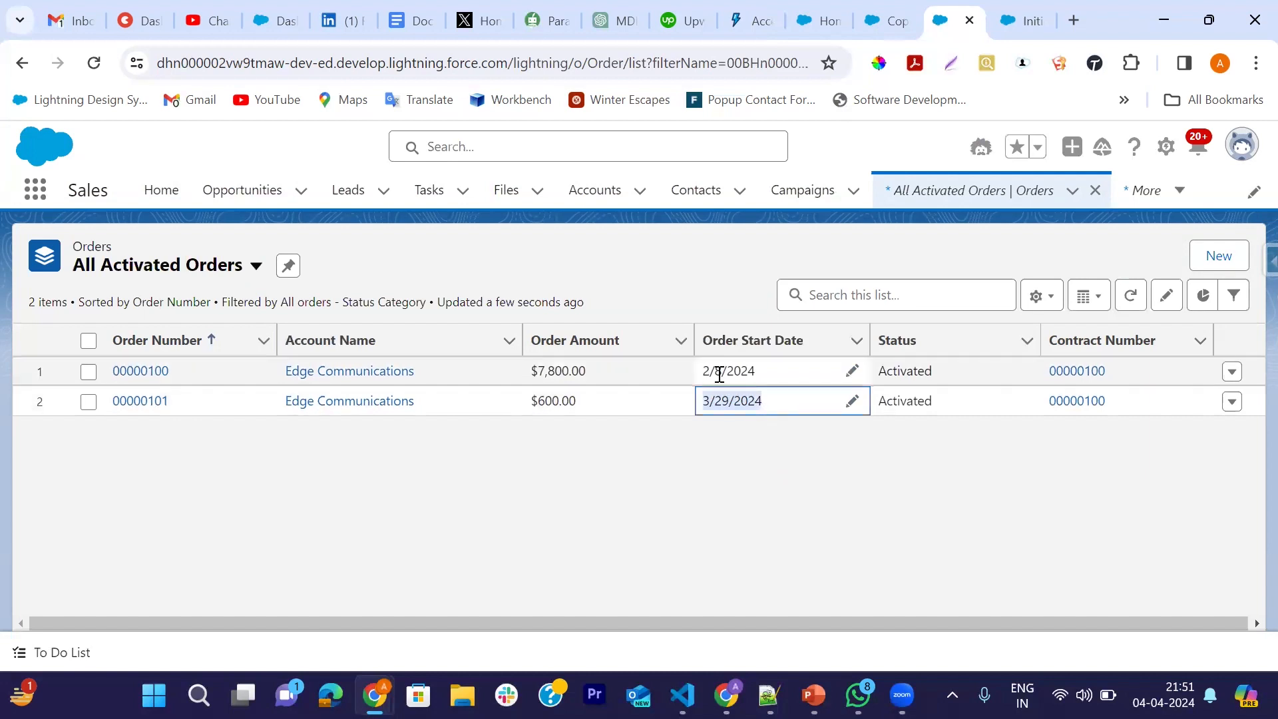
drag(710, 372, 759, 375)
click(768, 490)
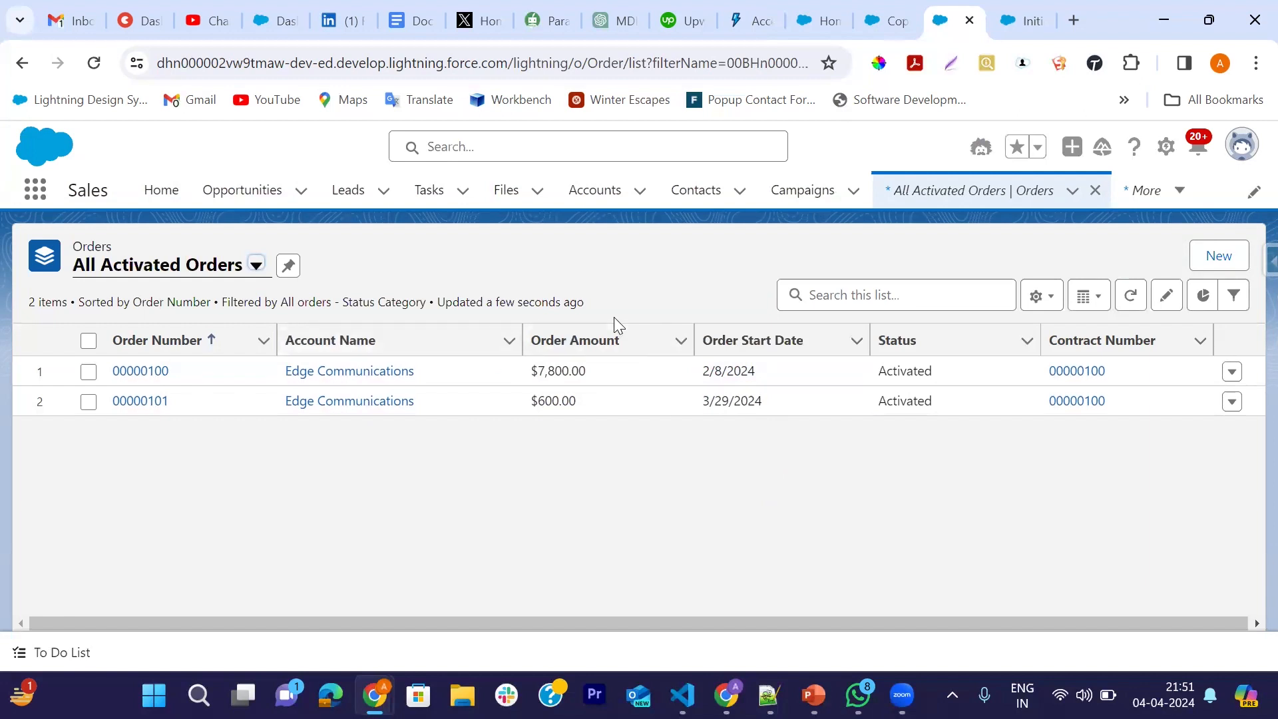
click(840, 6)
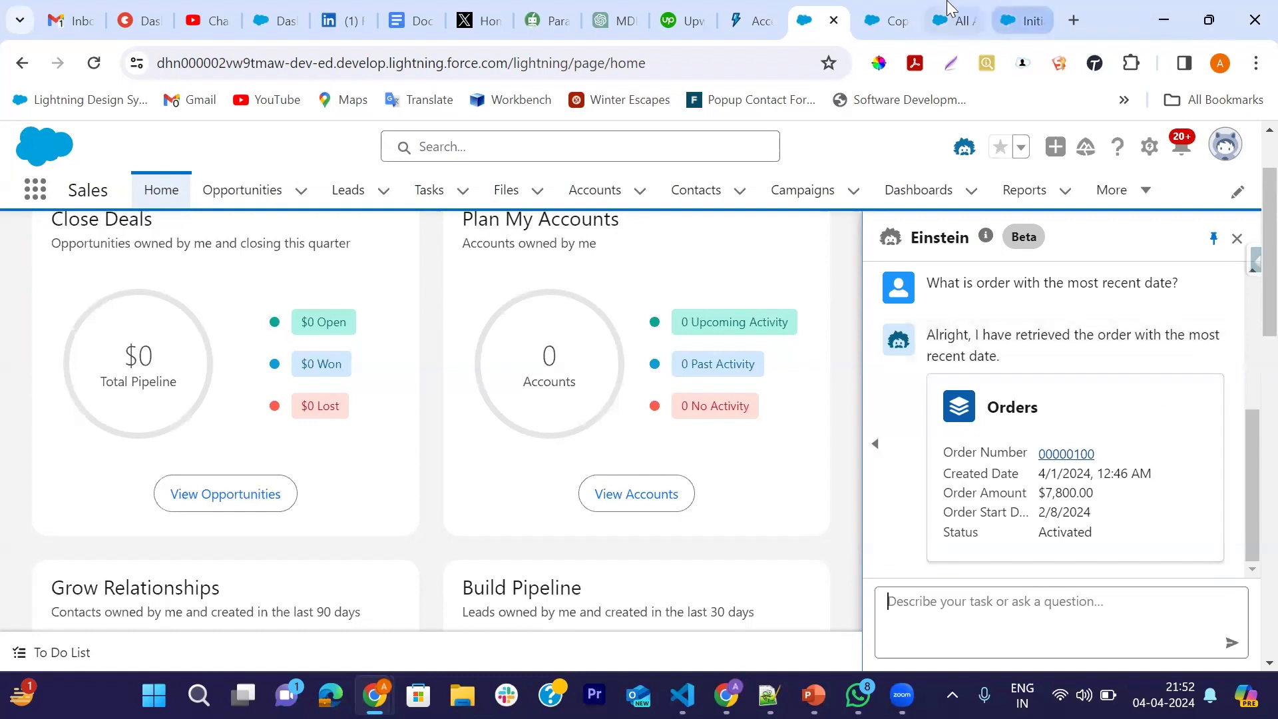
click(904, 12)
click(963, 14)
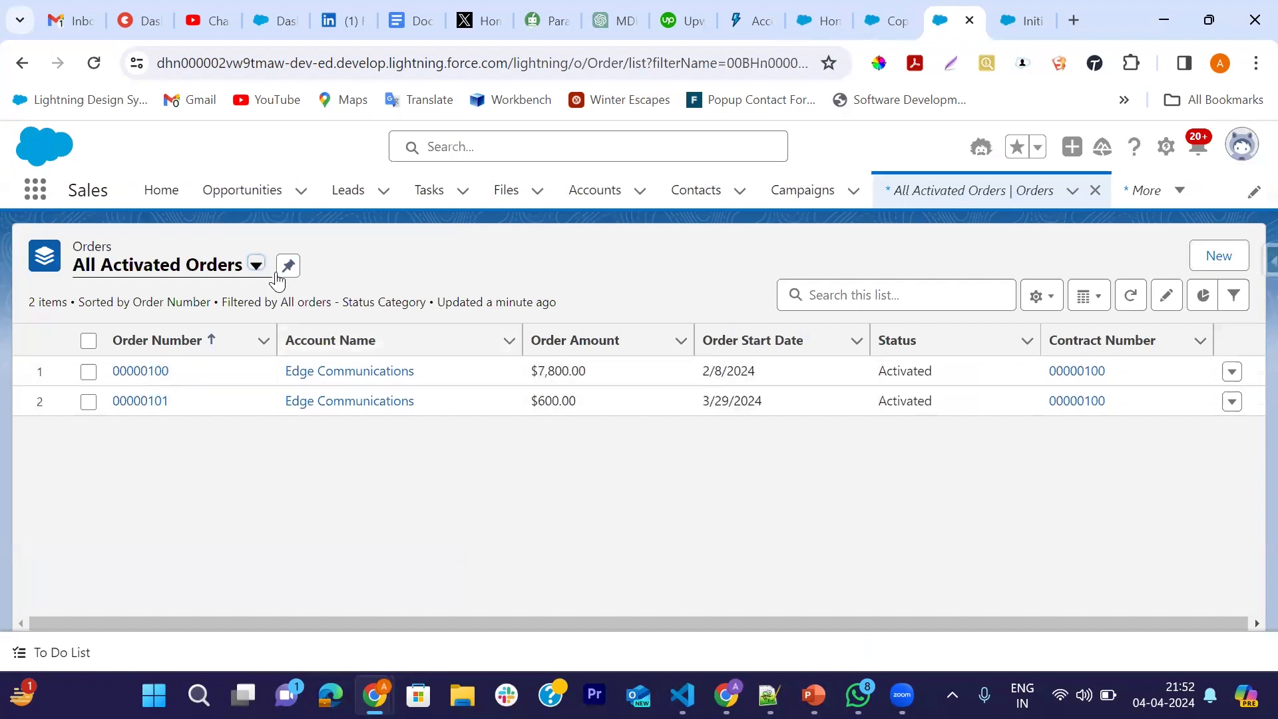
Step: Display the All Orders list view, compare it with the order in the Einstein chat, and look at the $600 order's record
click(257, 266)
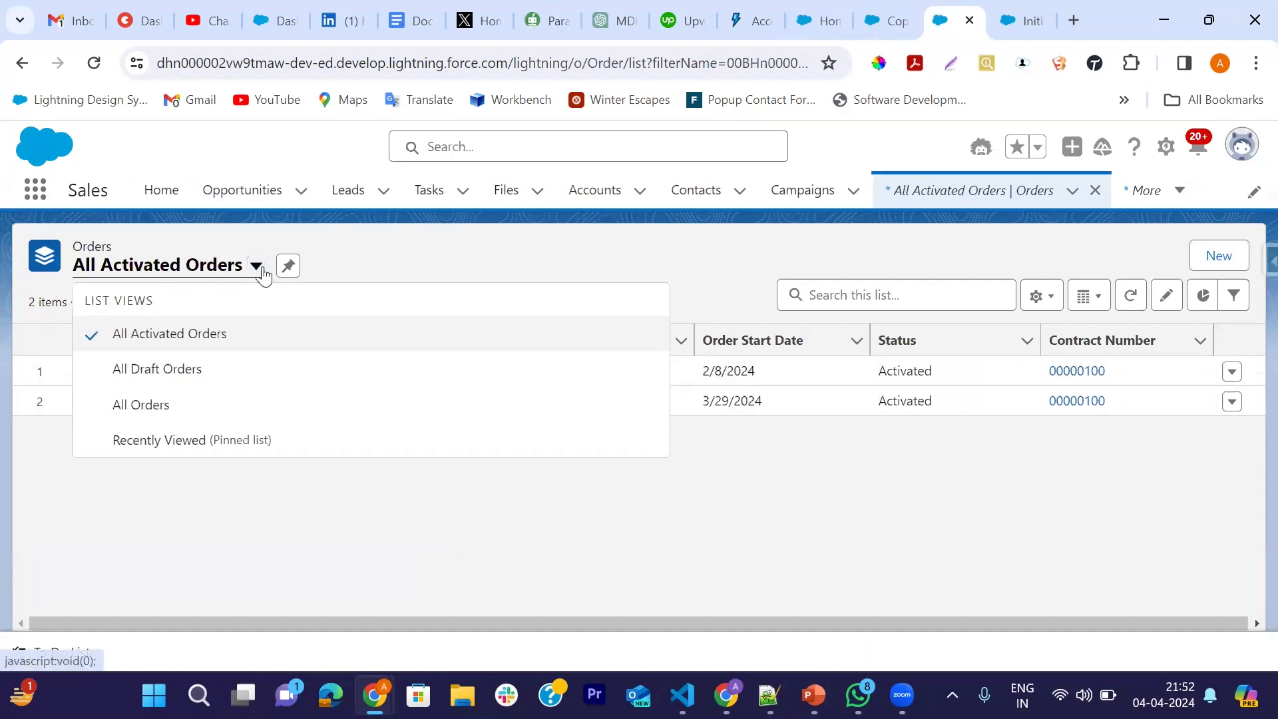
click(176, 406)
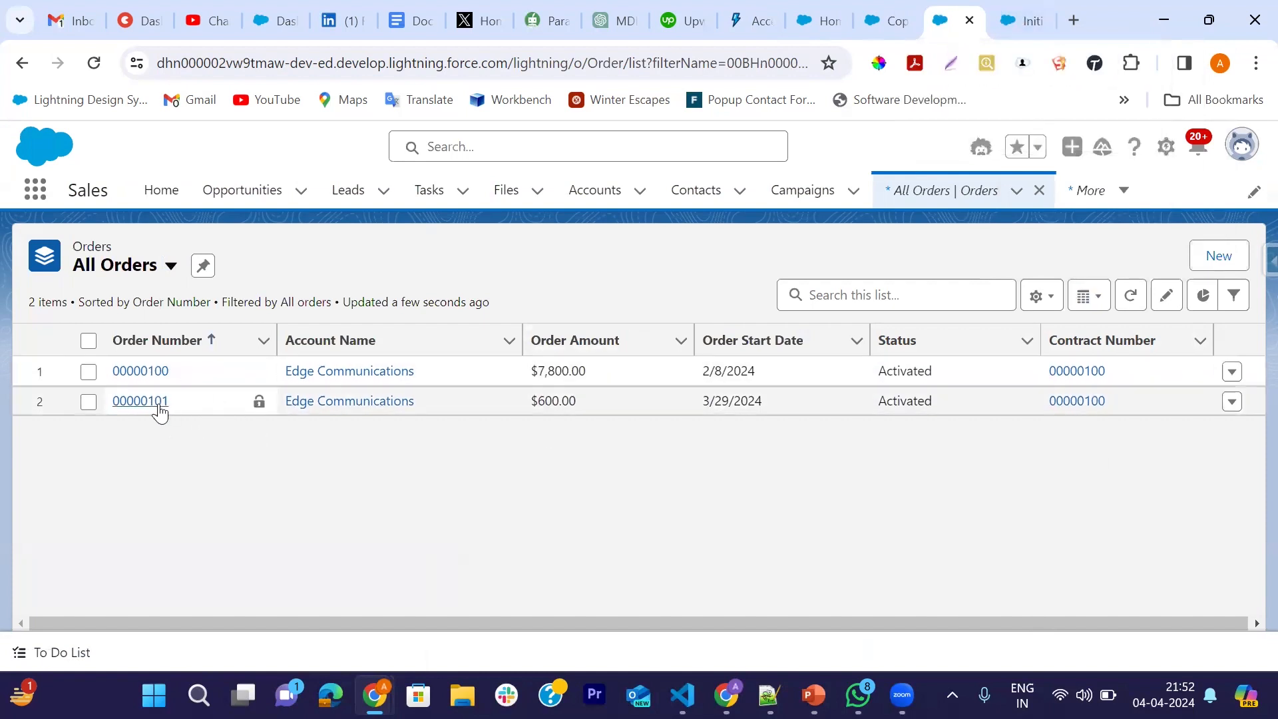
click(811, 10)
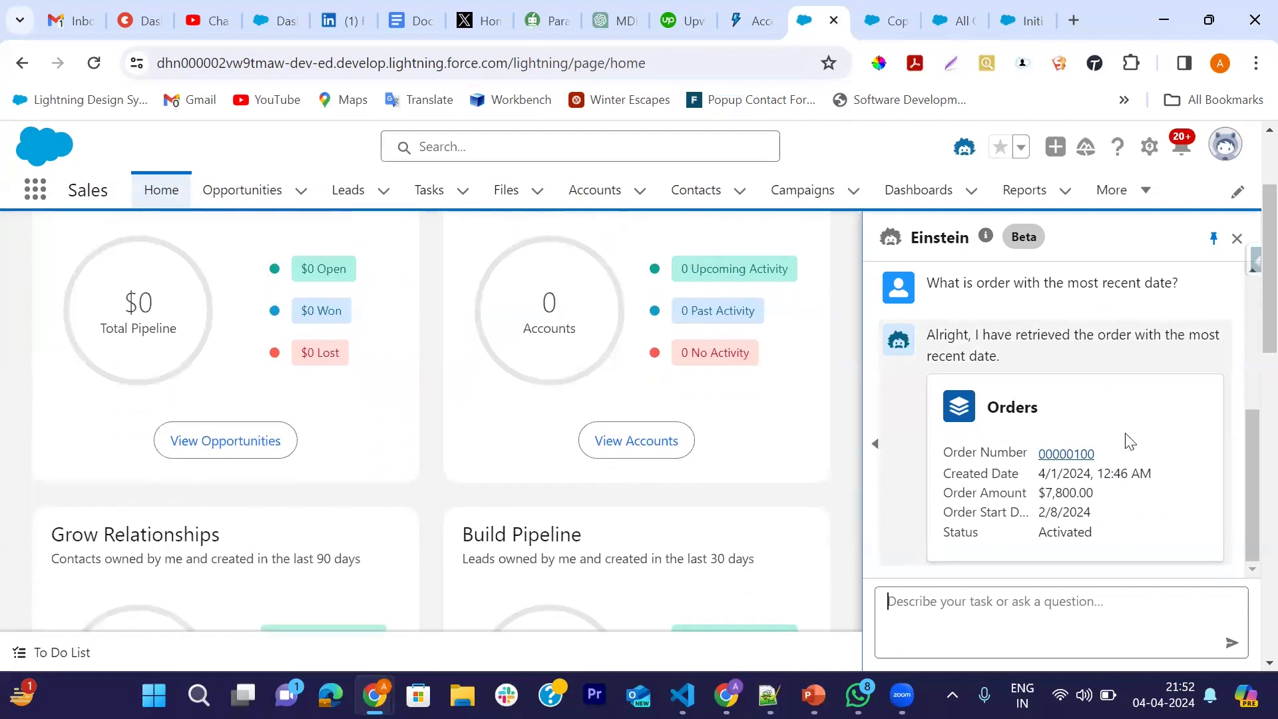
click(906, 9)
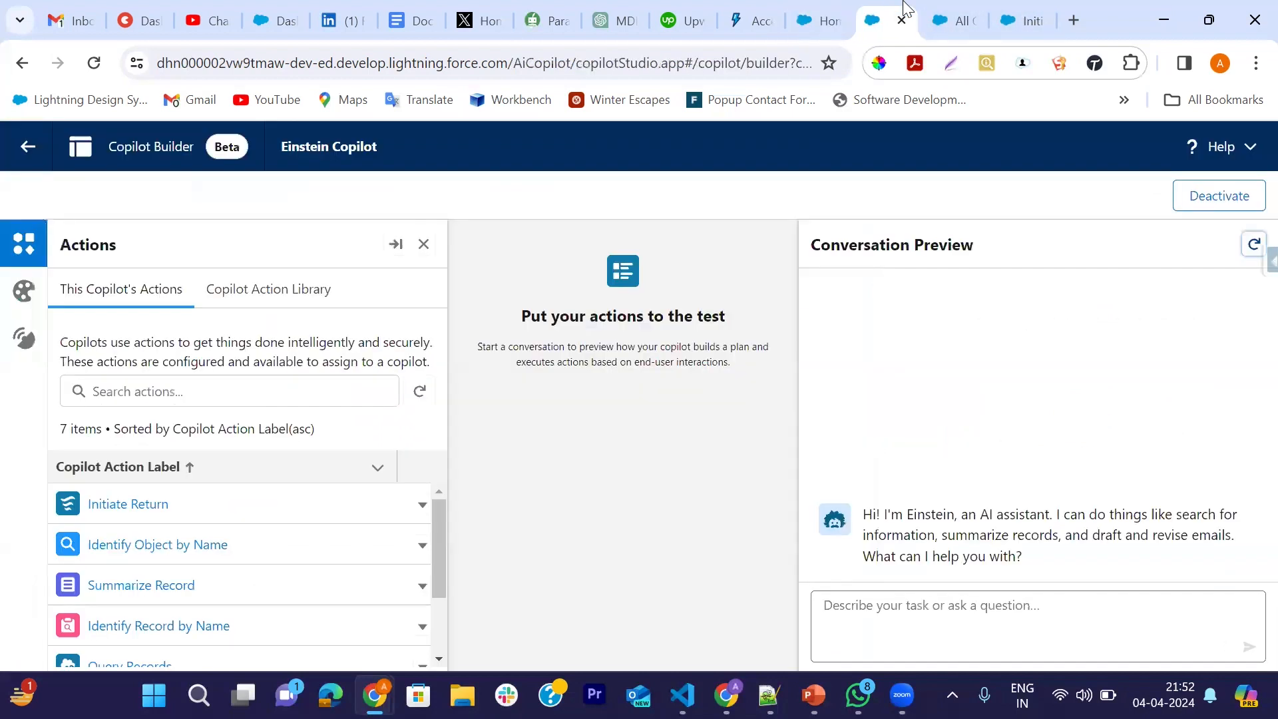
click(962, 18)
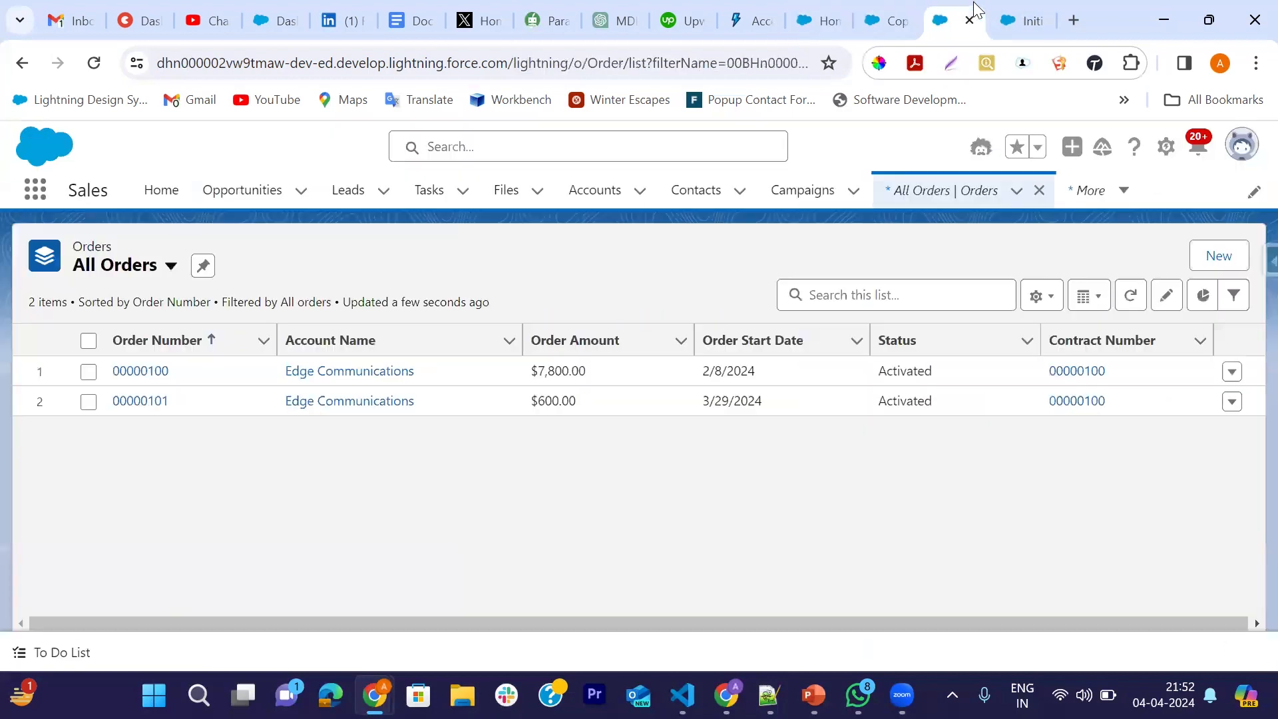
click(137, 399)
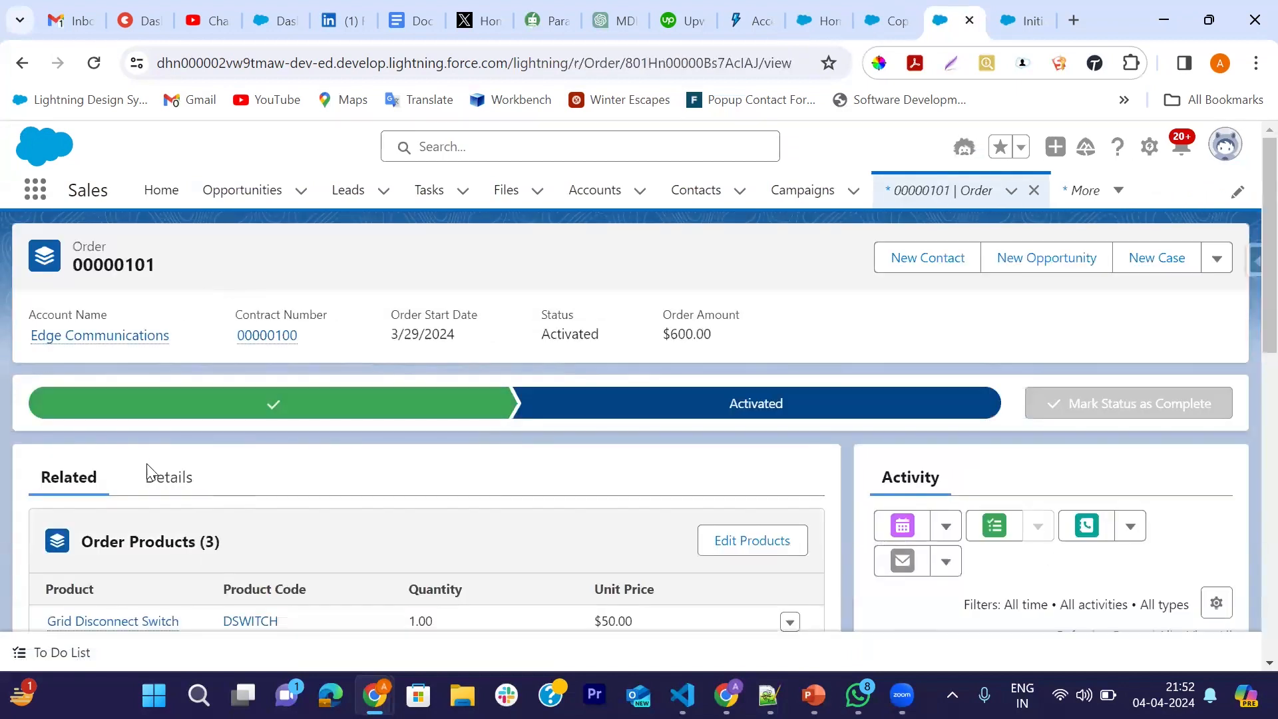
click(932, 200)
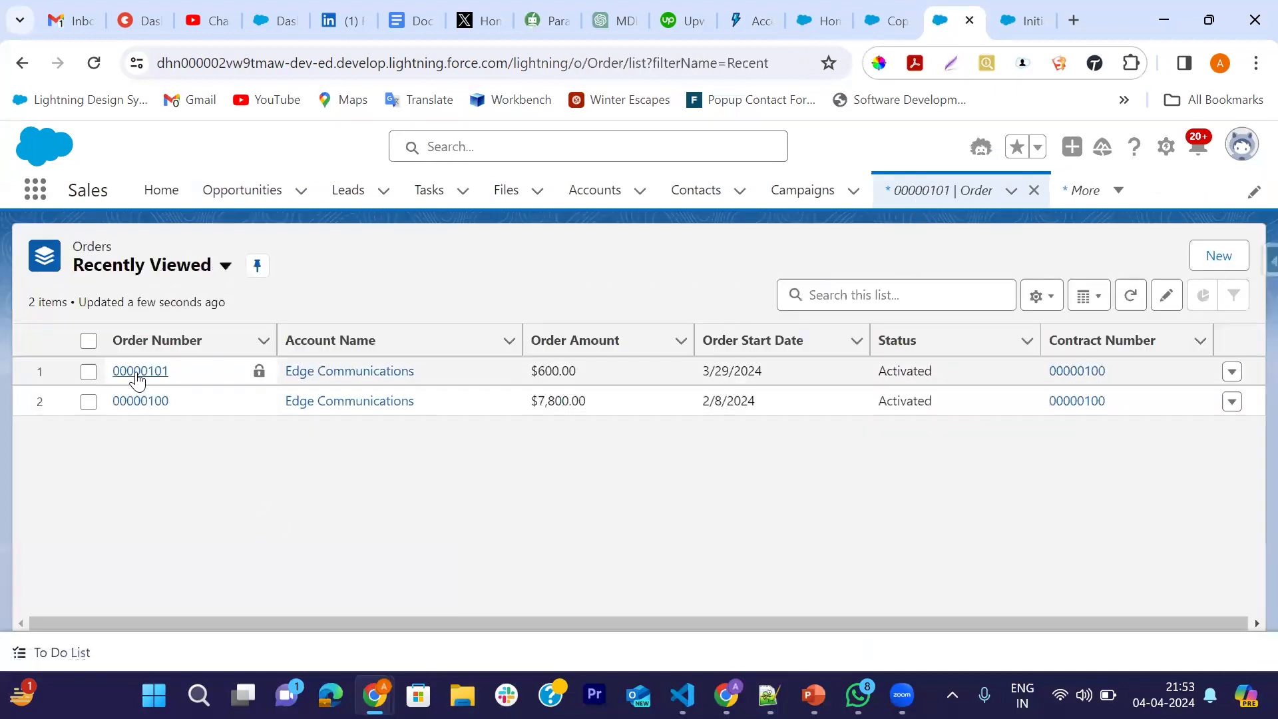
Step: Ask Einstein the earlier question "What is order with the most recent date?" again in the home page's copilot chat
click(823, 8)
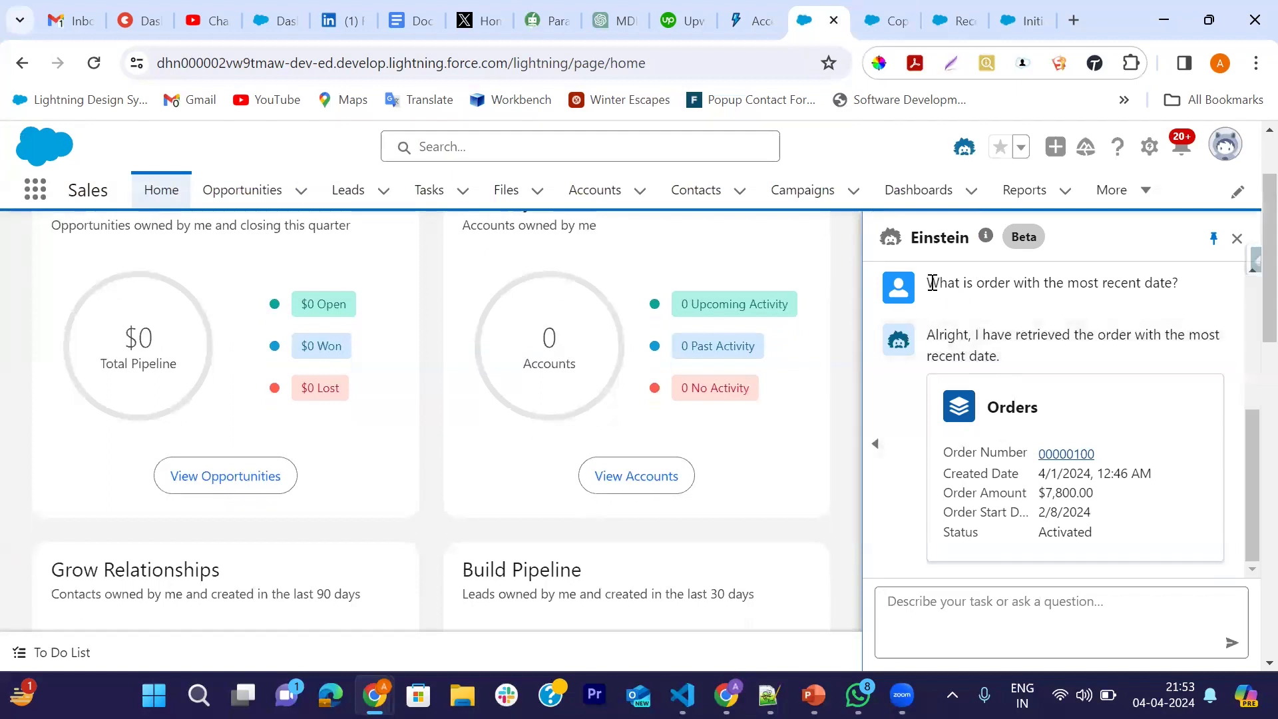
drag(932, 283, 1182, 297)
key(ctrl+c)
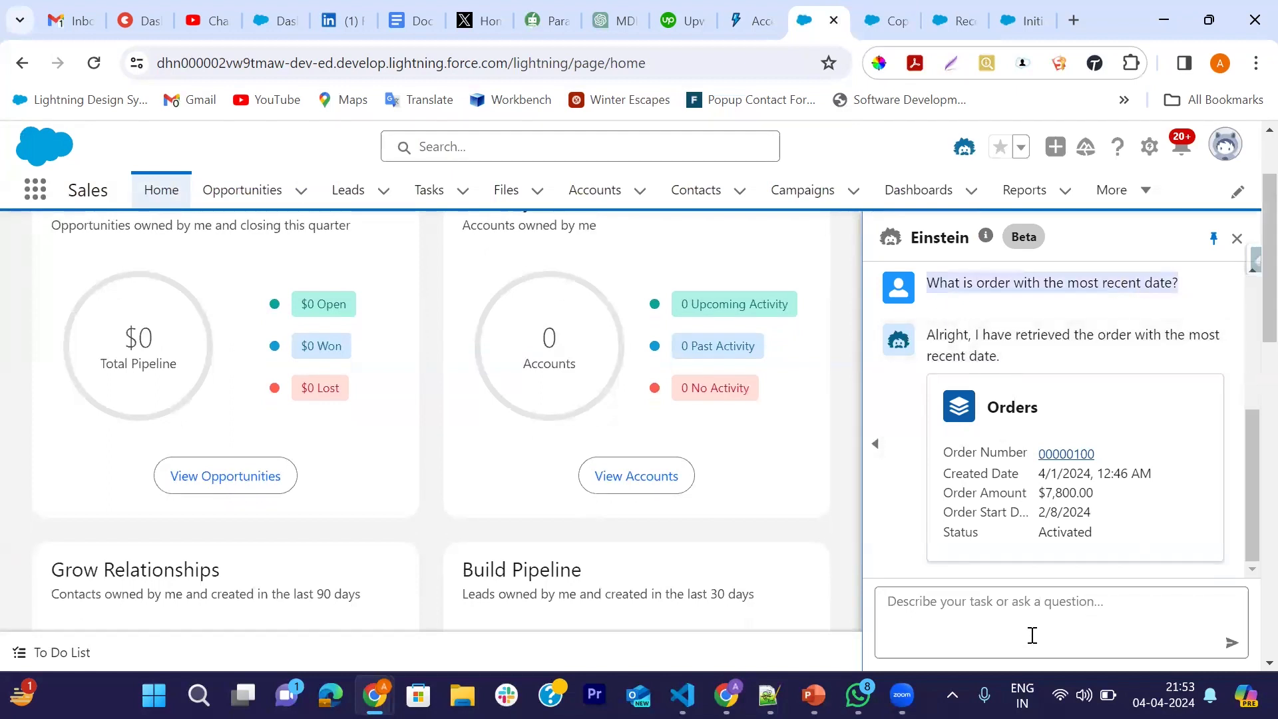
click(987, 635)
key(ctrl+v)
key(Return)
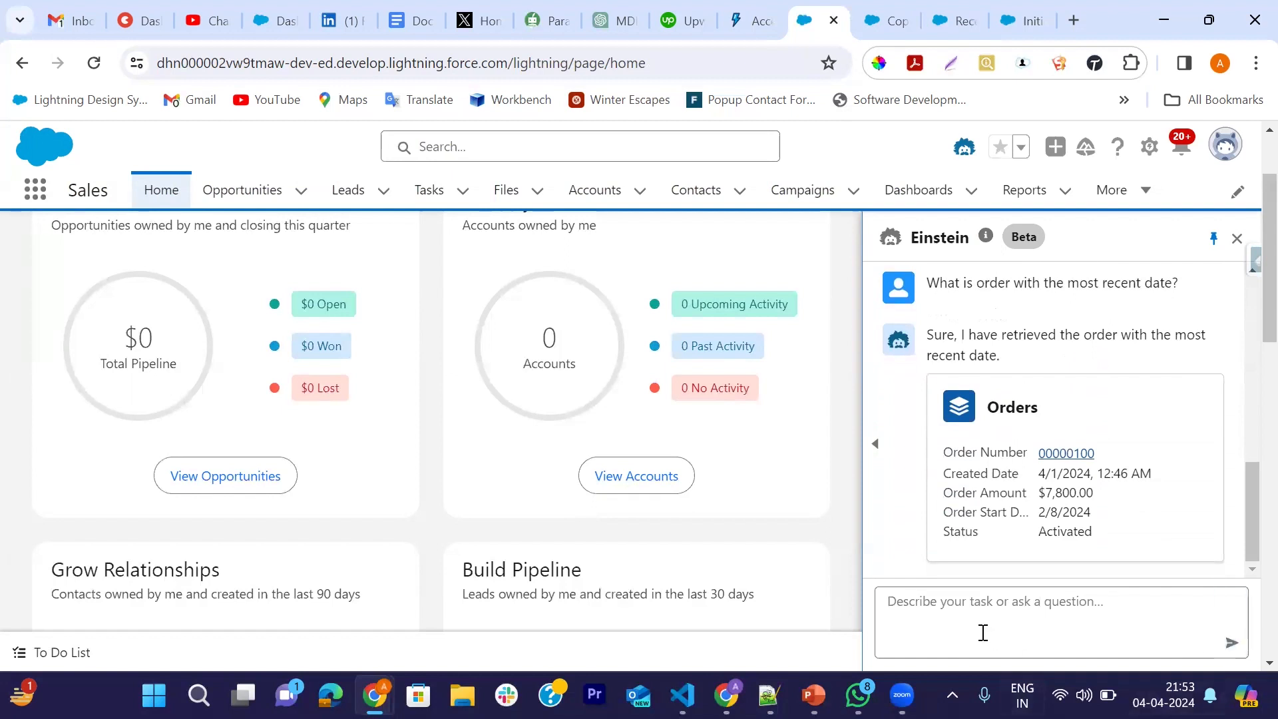
Step: Ask Einstein "Tell me about order" followed by the short number of the $7,800 order
text(Tell me ab)
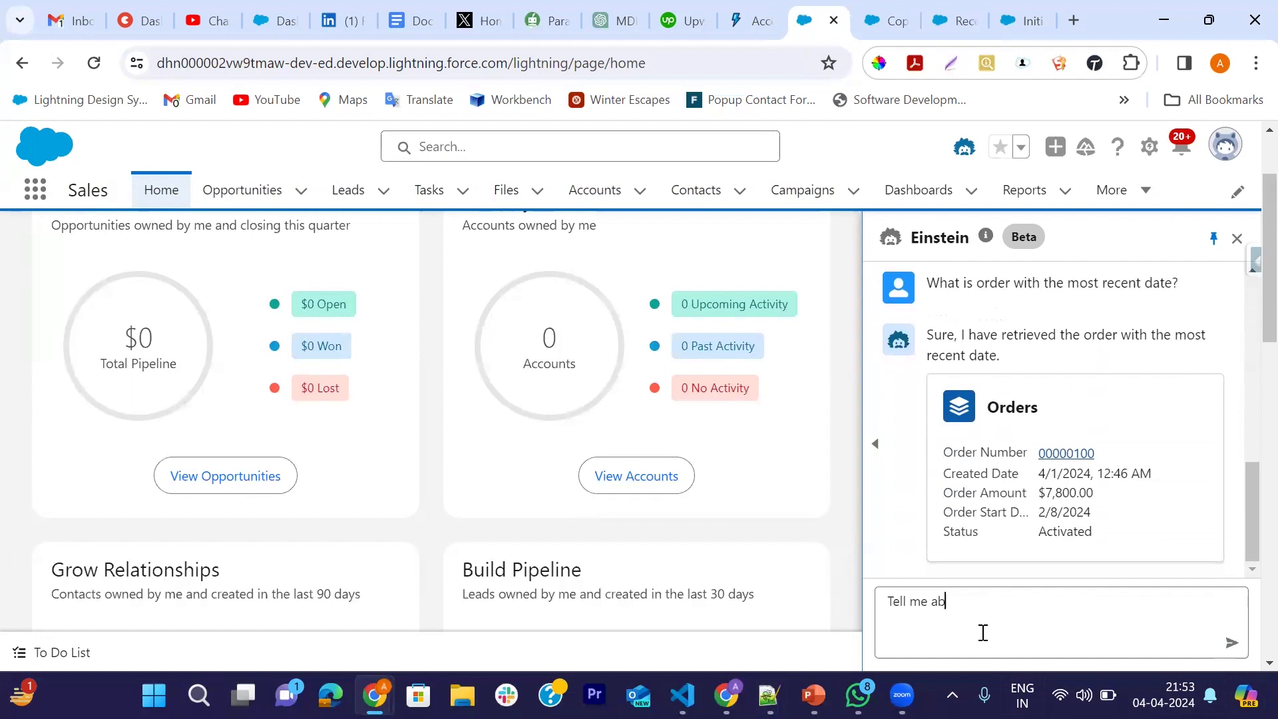
text(out 100)
click(975, 606)
text(order 100)
key(Return)
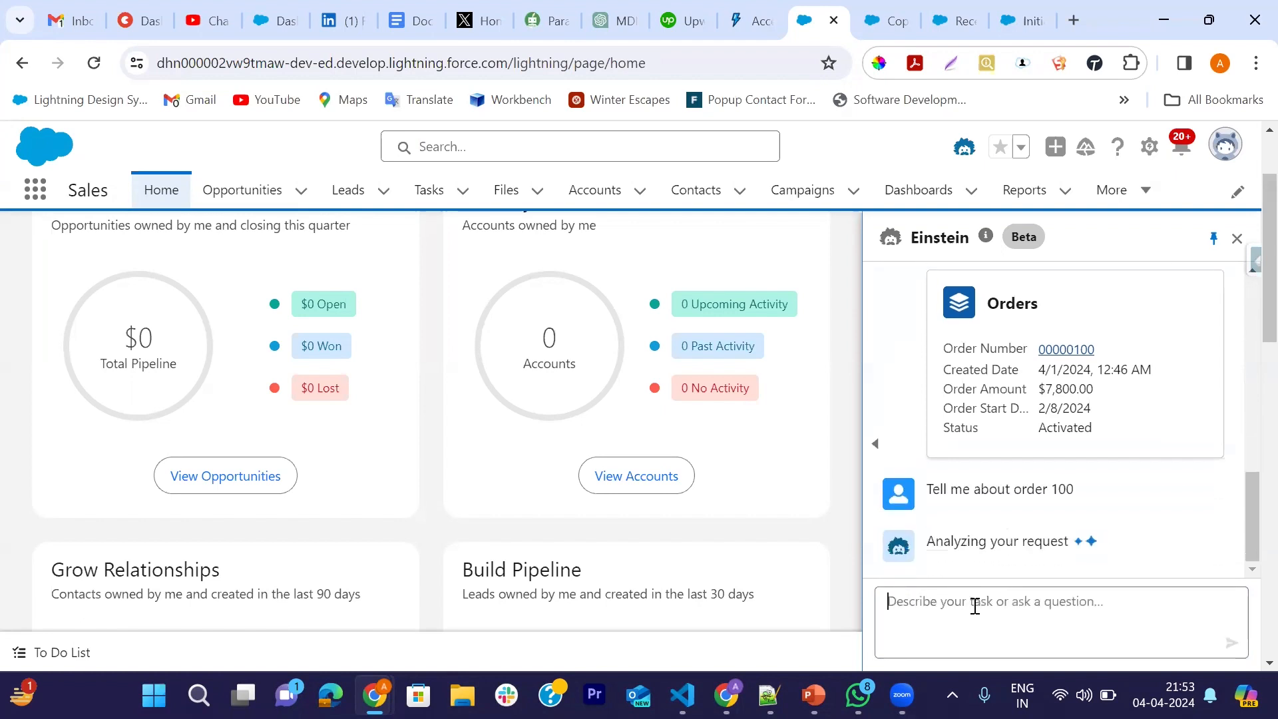
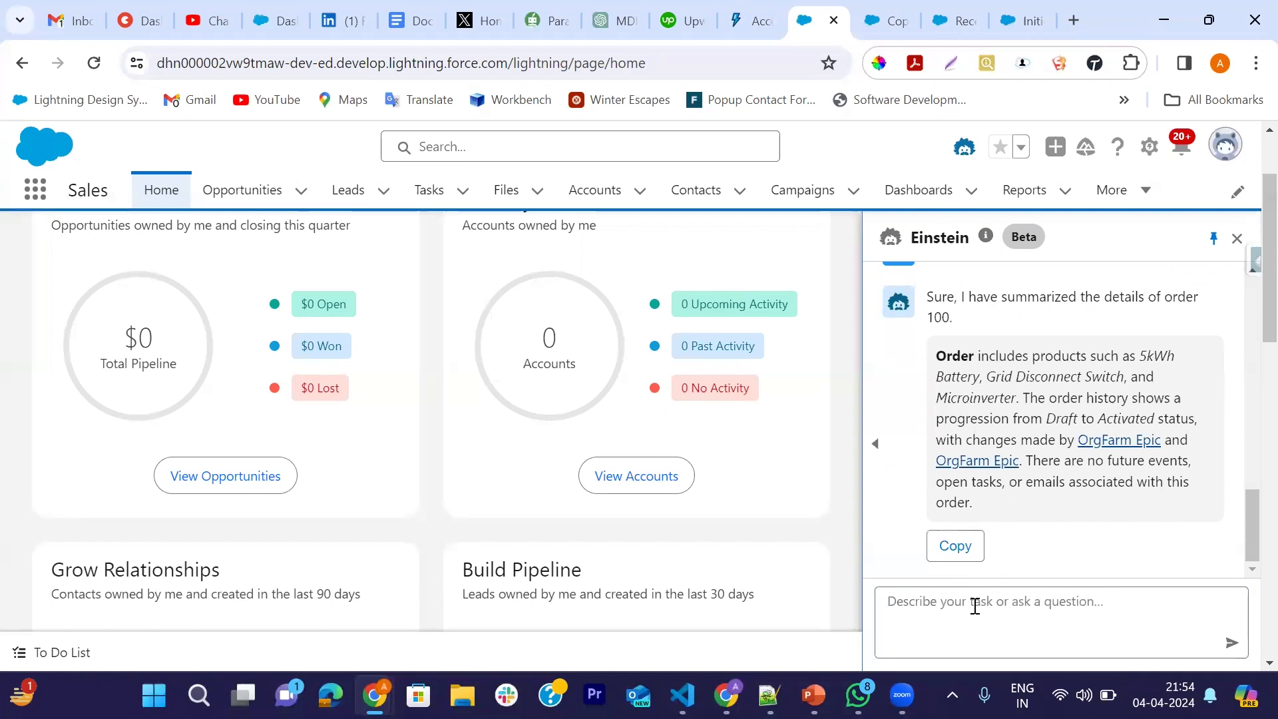
Step: Ask Einstein to start a return for the $7,800 order, and ask it to tell about the $600 order
text(Start)
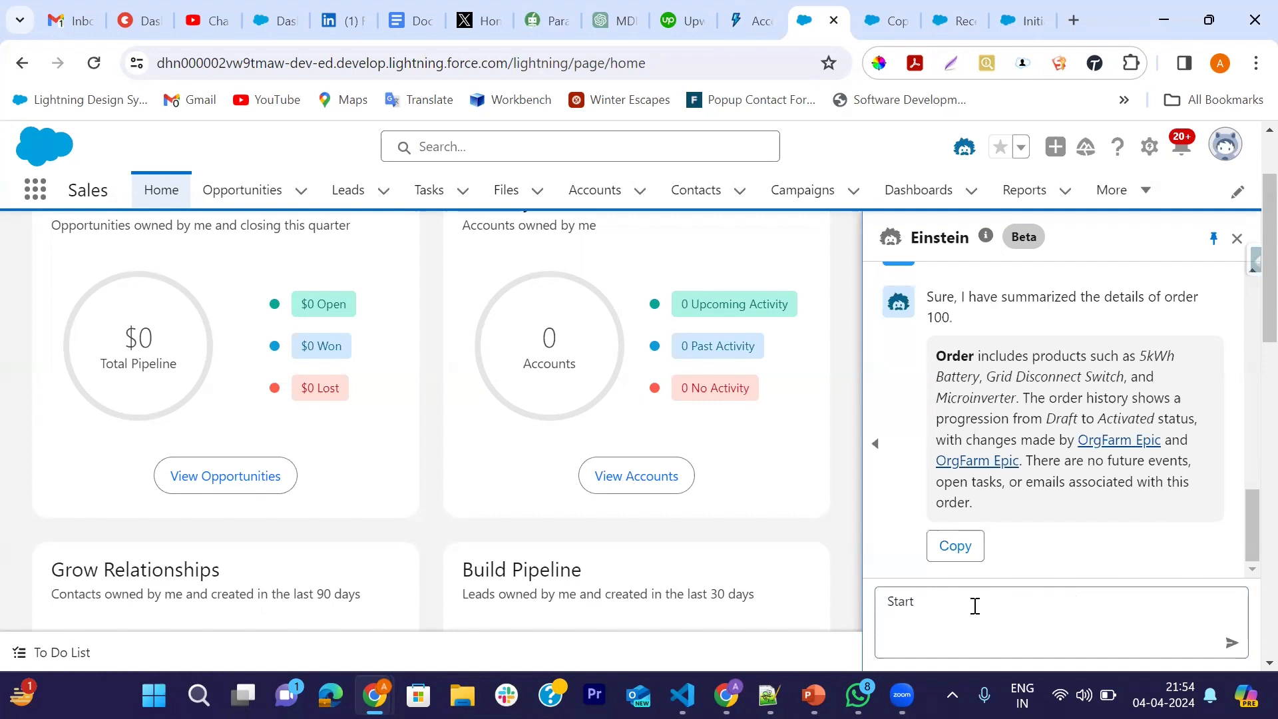
text( a re)
text(turn for order 100)
key(Return)
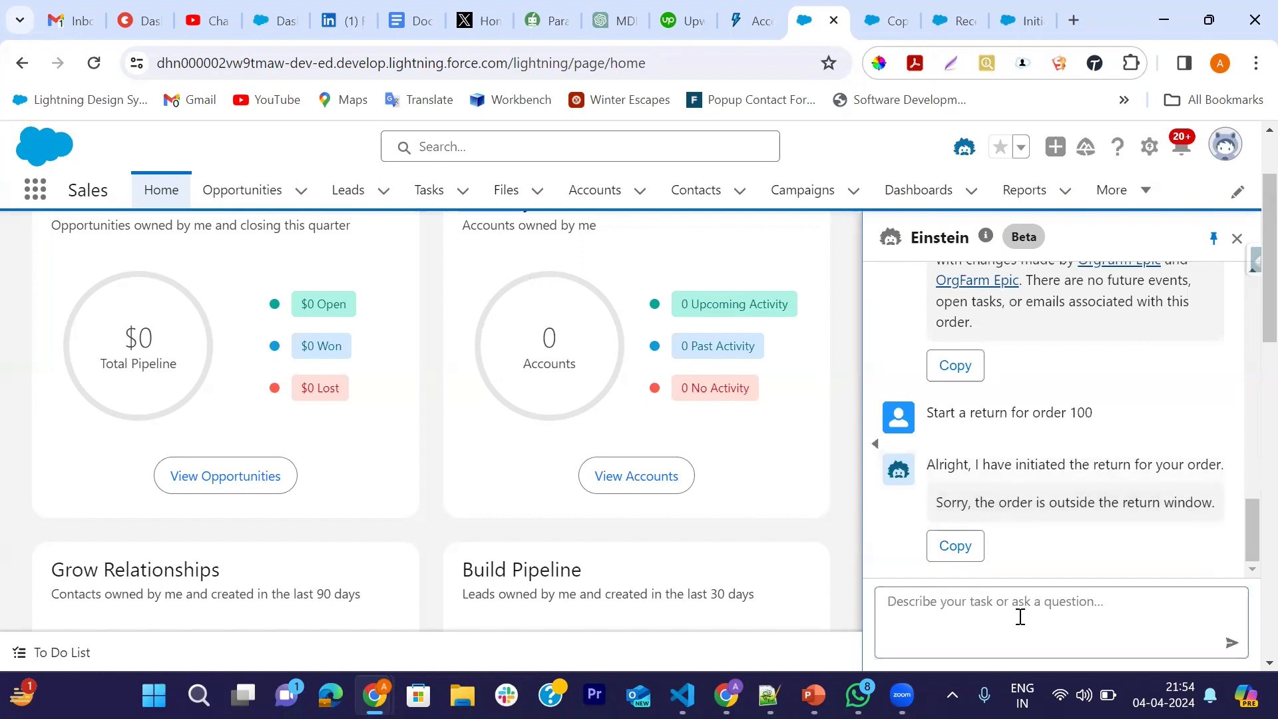
text(Tell me about order 101)
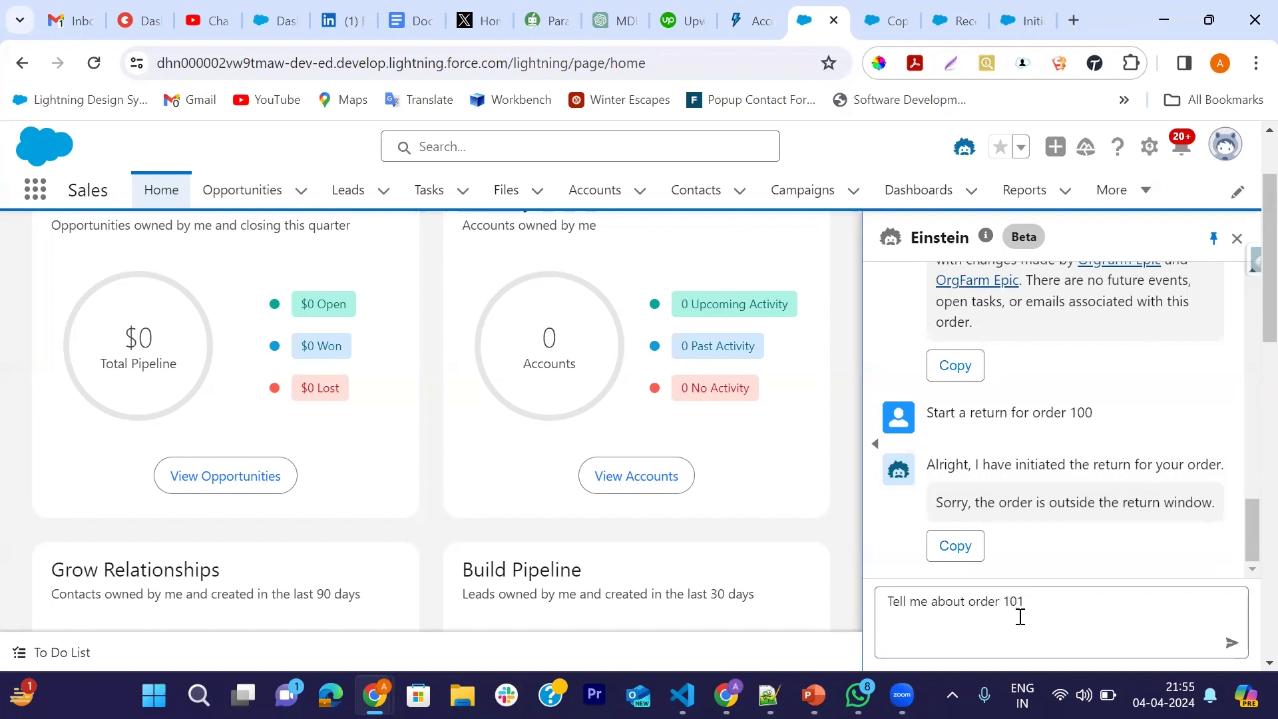
key(Return)
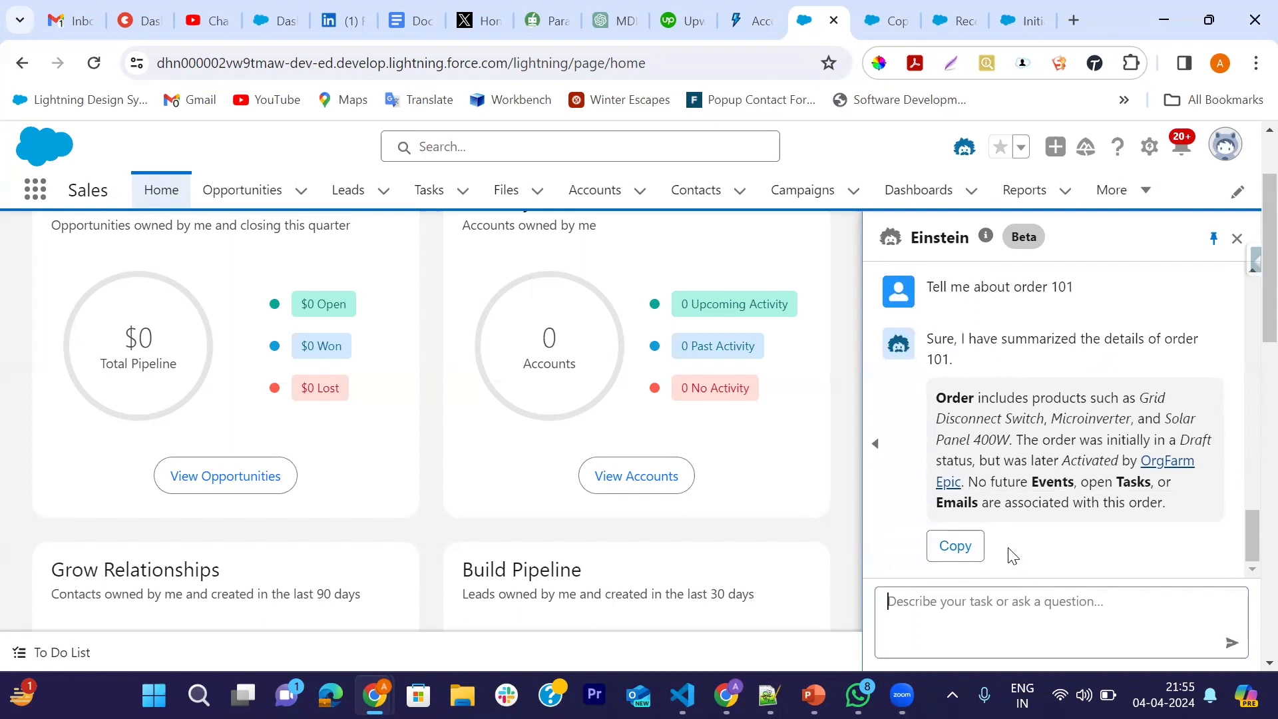
Step: Reuse the earlier "Start a return for order" request in the chat with the $600 order's number
scroll(1012, 554, up, 1)
scroll(1019, 425, up, 1)
scroll(1010, 429, up, 1)
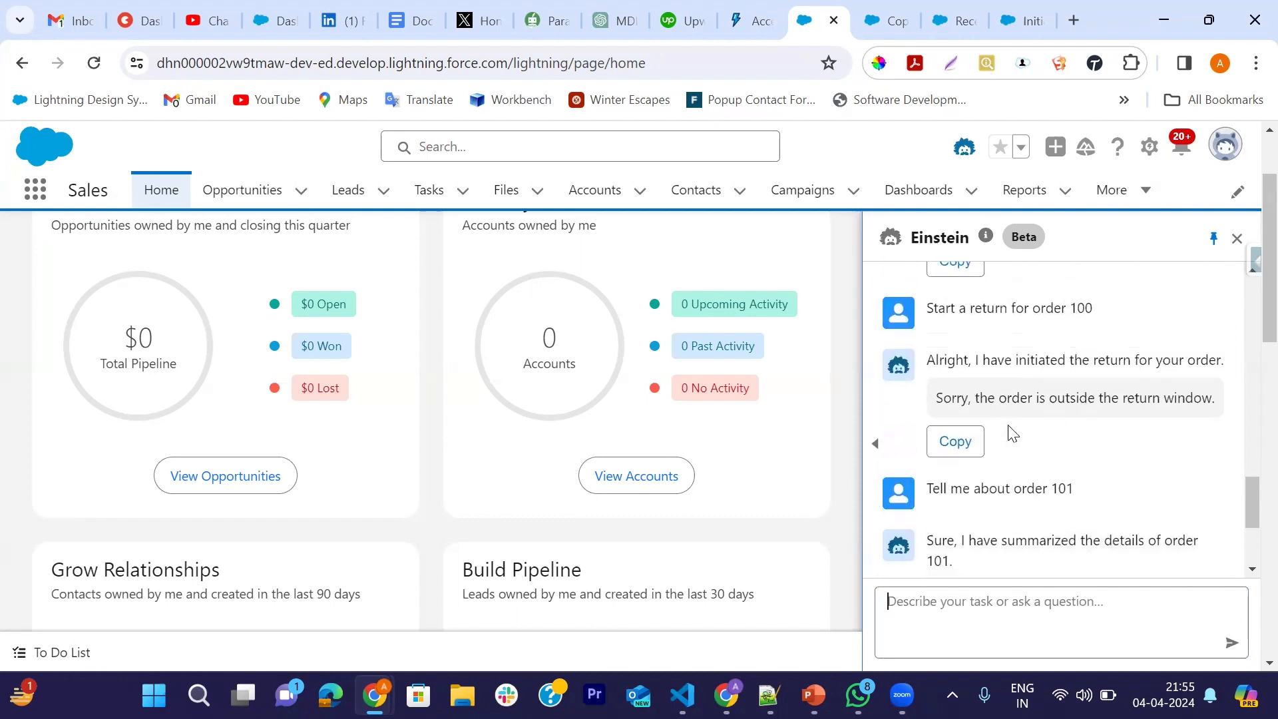
drag(928, 310, 1115, 319)
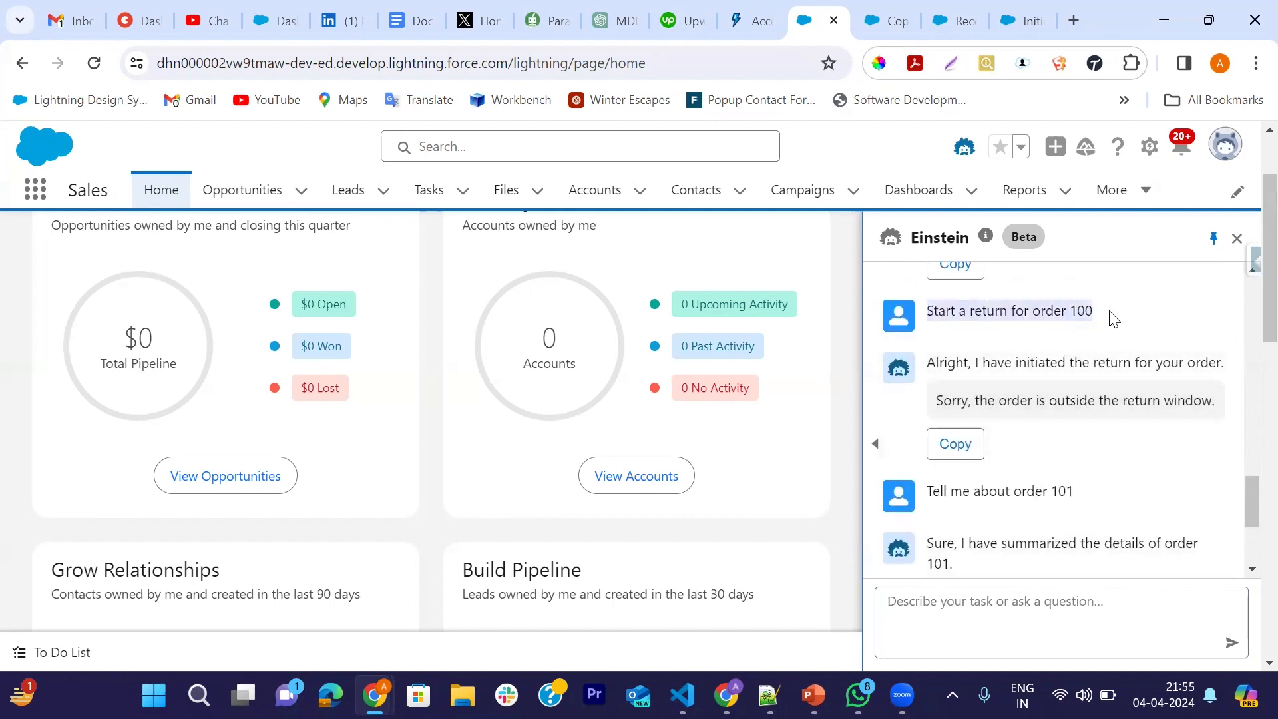
scroll(1090, 371, down, 3)
click(942, 594)
key(ctrl+v)
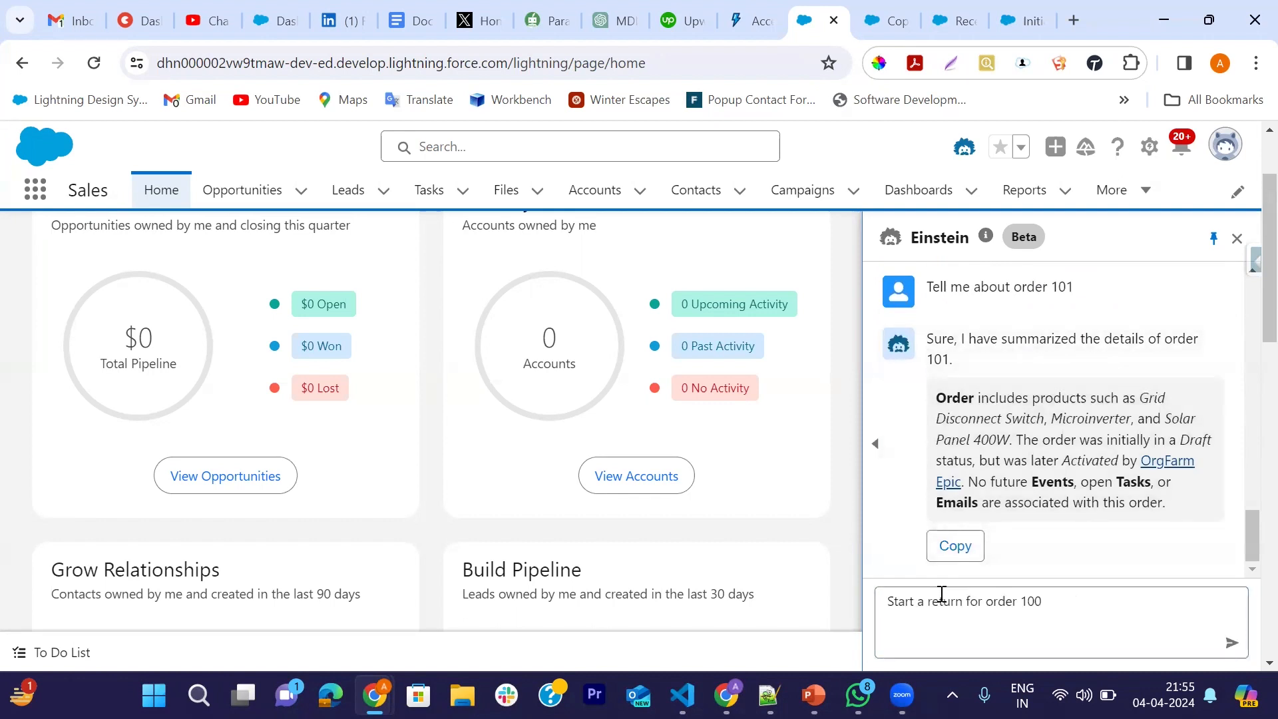
key(BackSpace)
text(1)
key(Return)
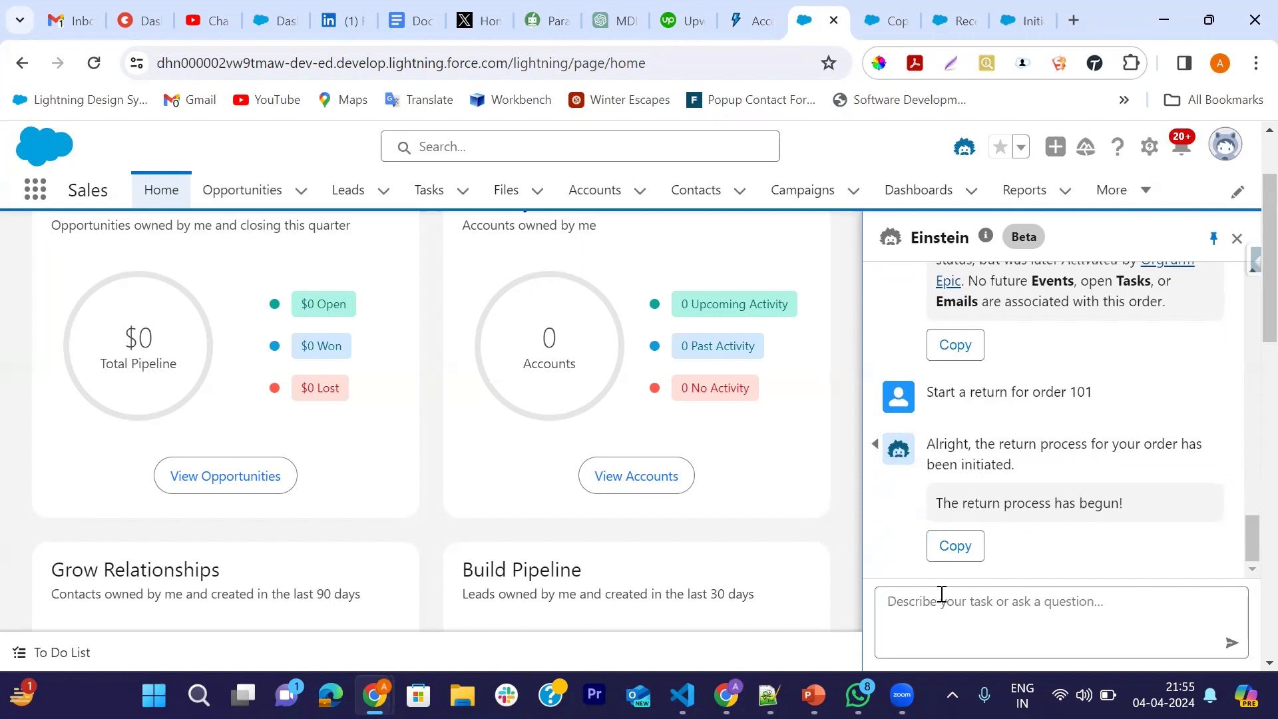
Step: Reload the Orders list, check the Return Status in the $600 order's details, and close the record
click(967, 12)
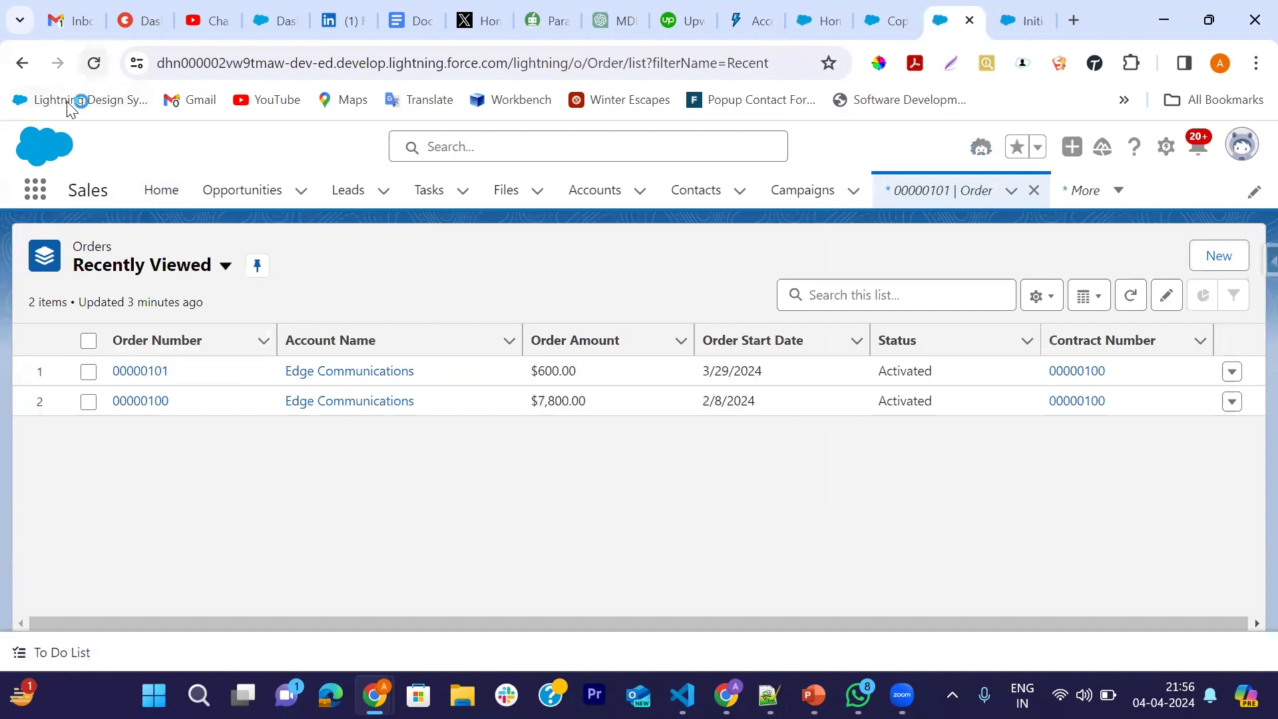
key(F5)
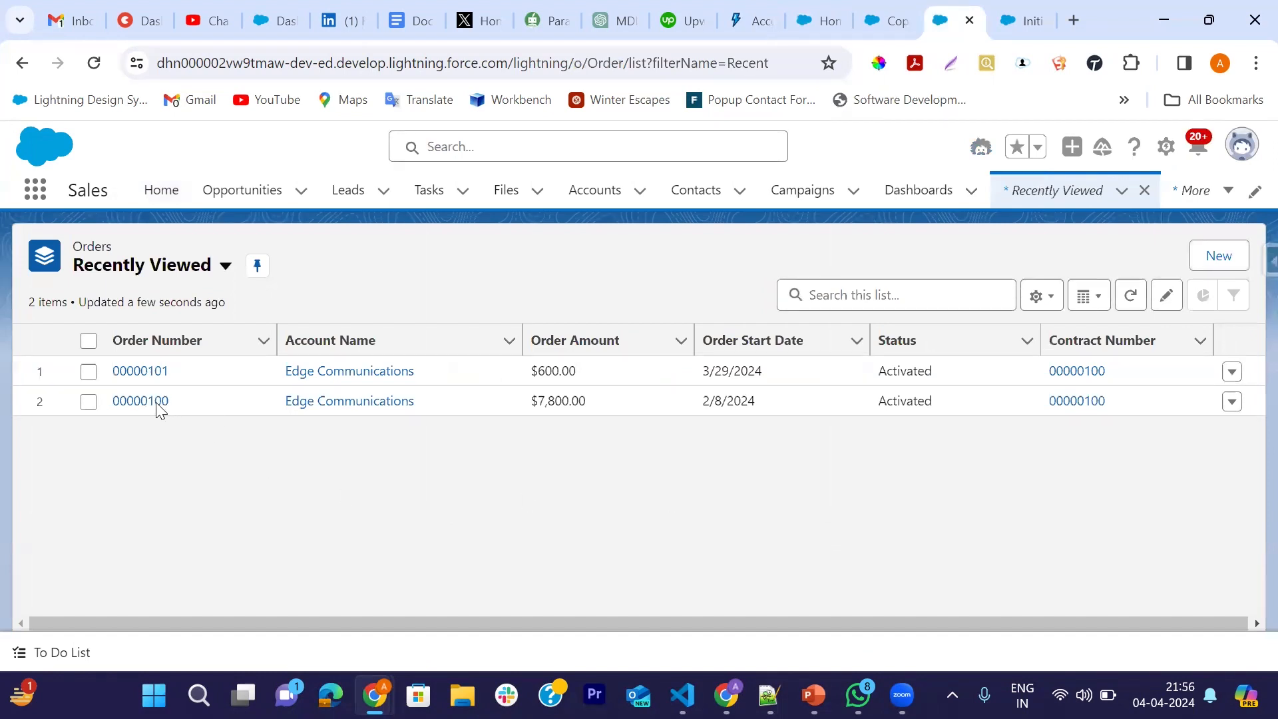
click(140, 372)
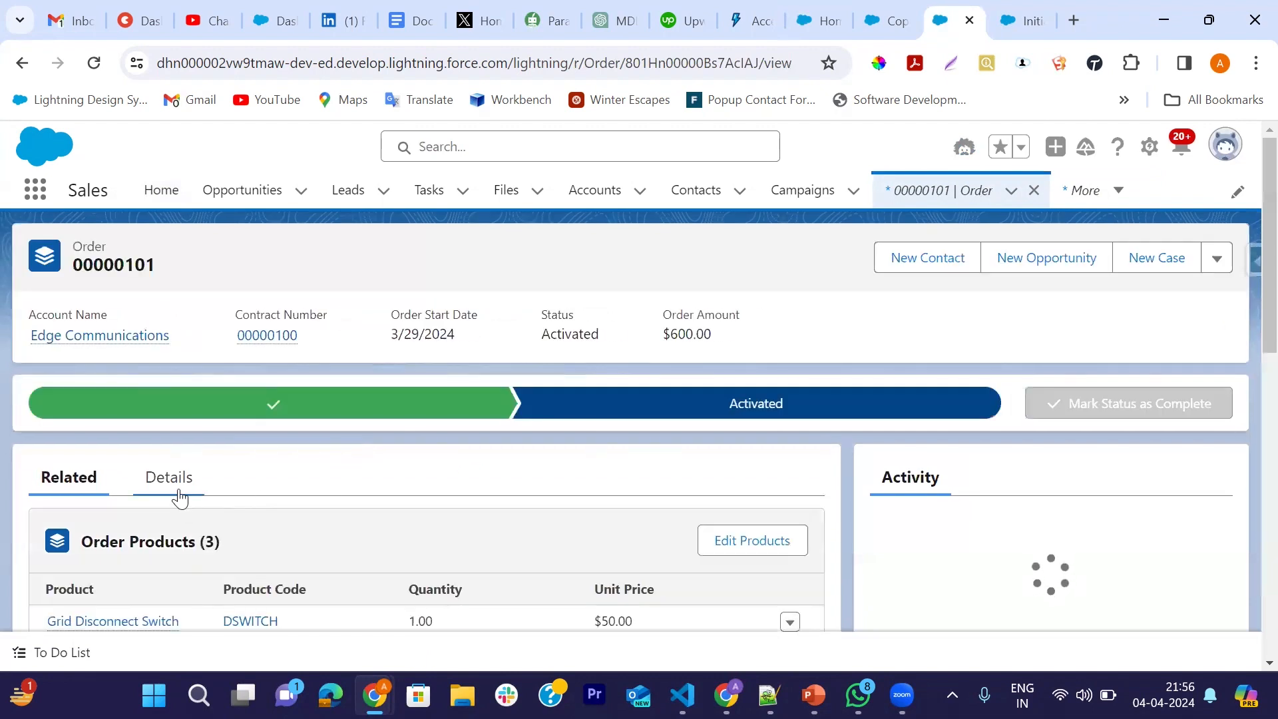
click(177, 494)
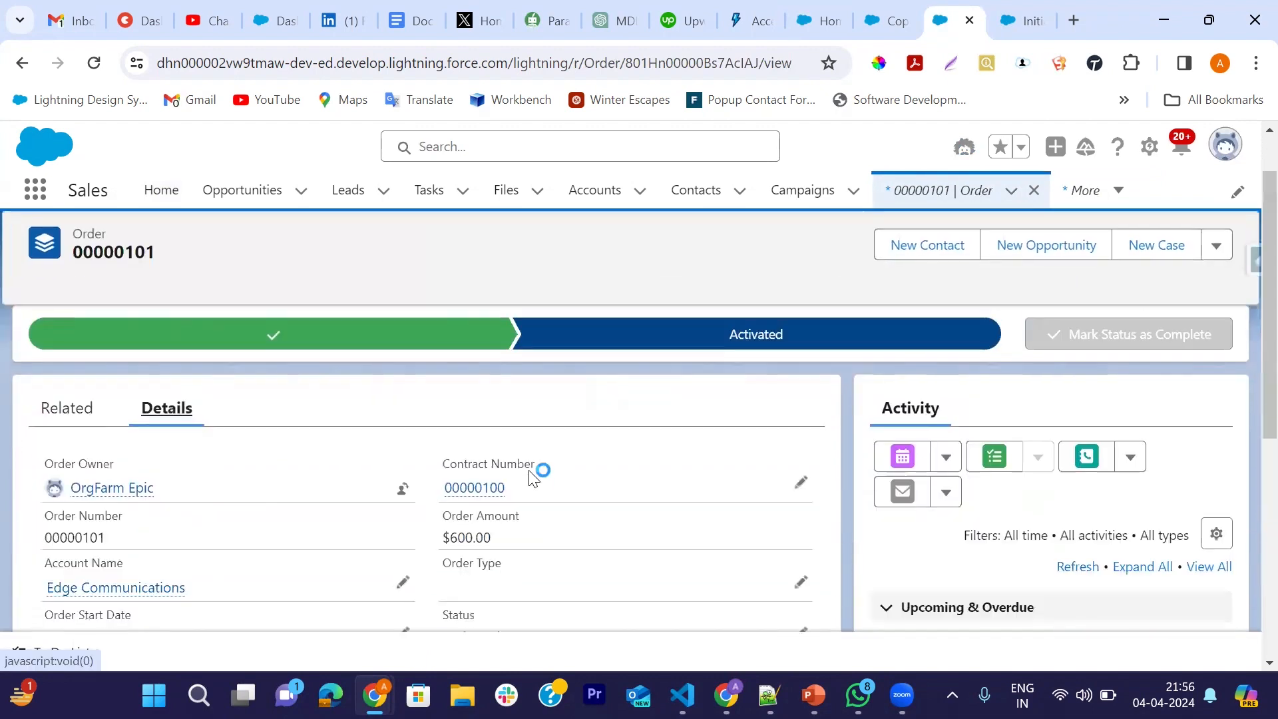
scroll(532, 473, down, 2)
scroll(322, 557, down, 2)
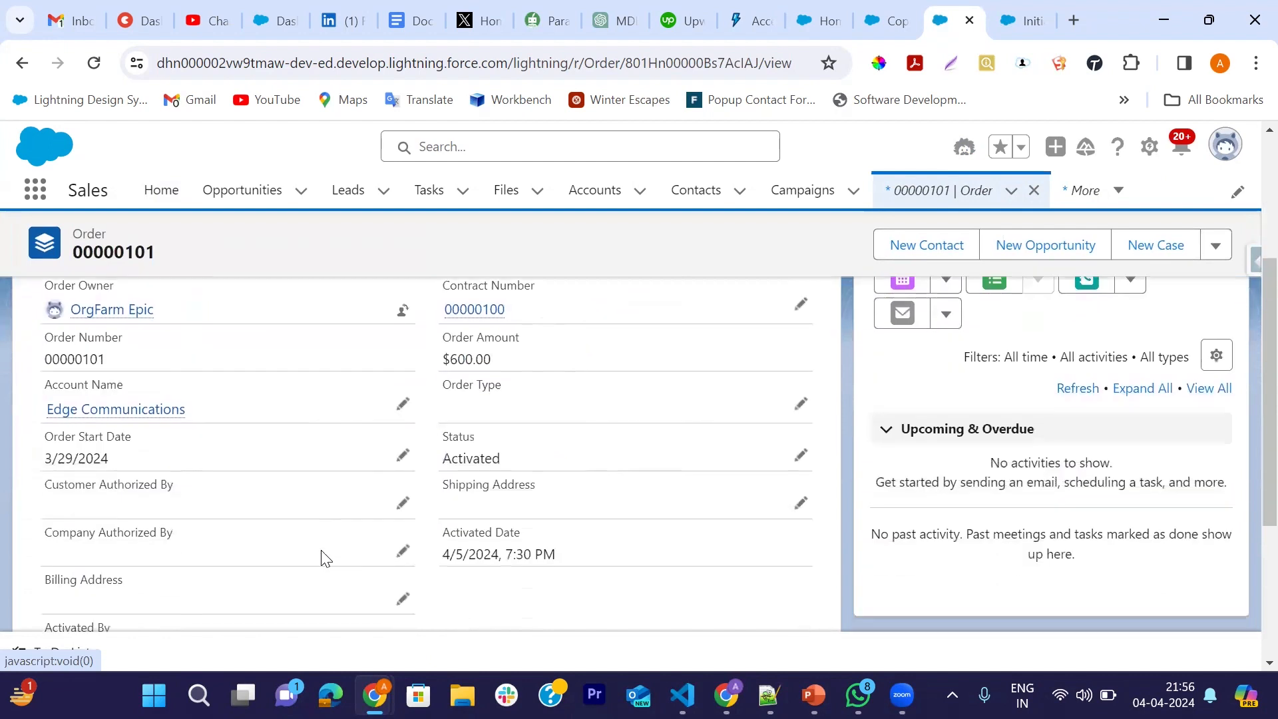
scroll(332, 567, down, 3)
scroll(333, 568, down, 1)
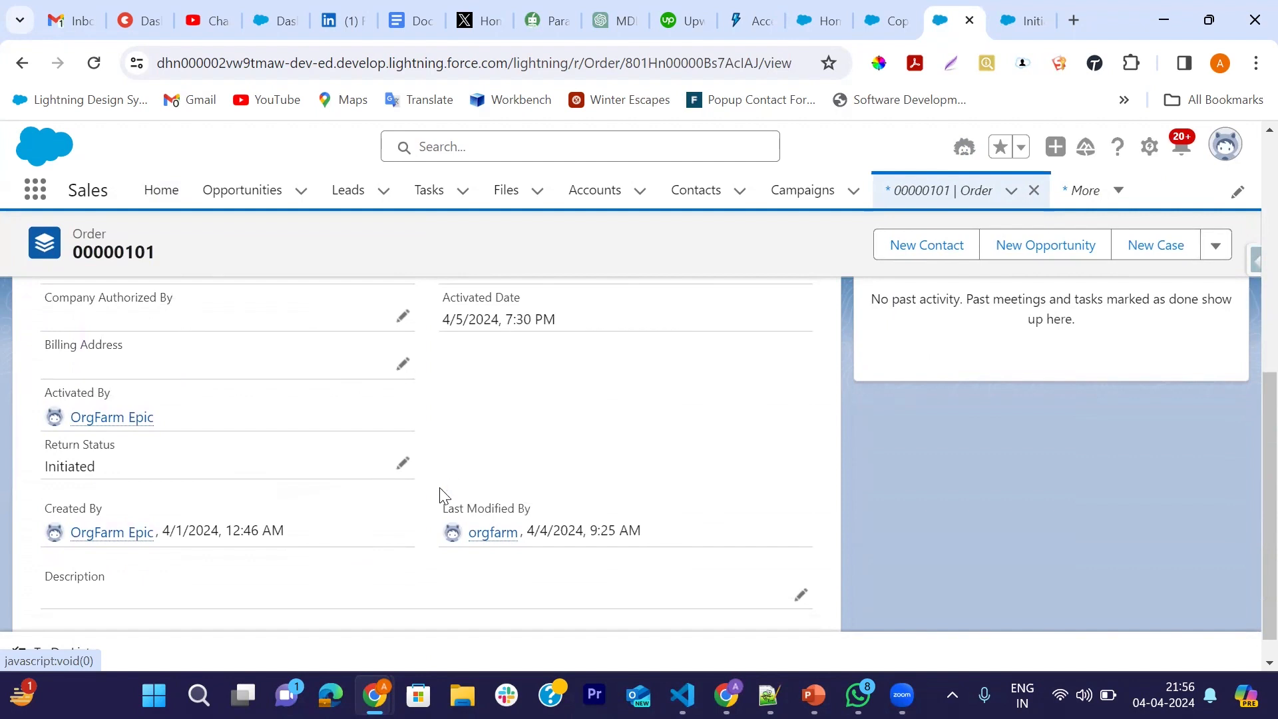
scroll(633, 448, down, 1)
scroll(633, 444, up, 10)
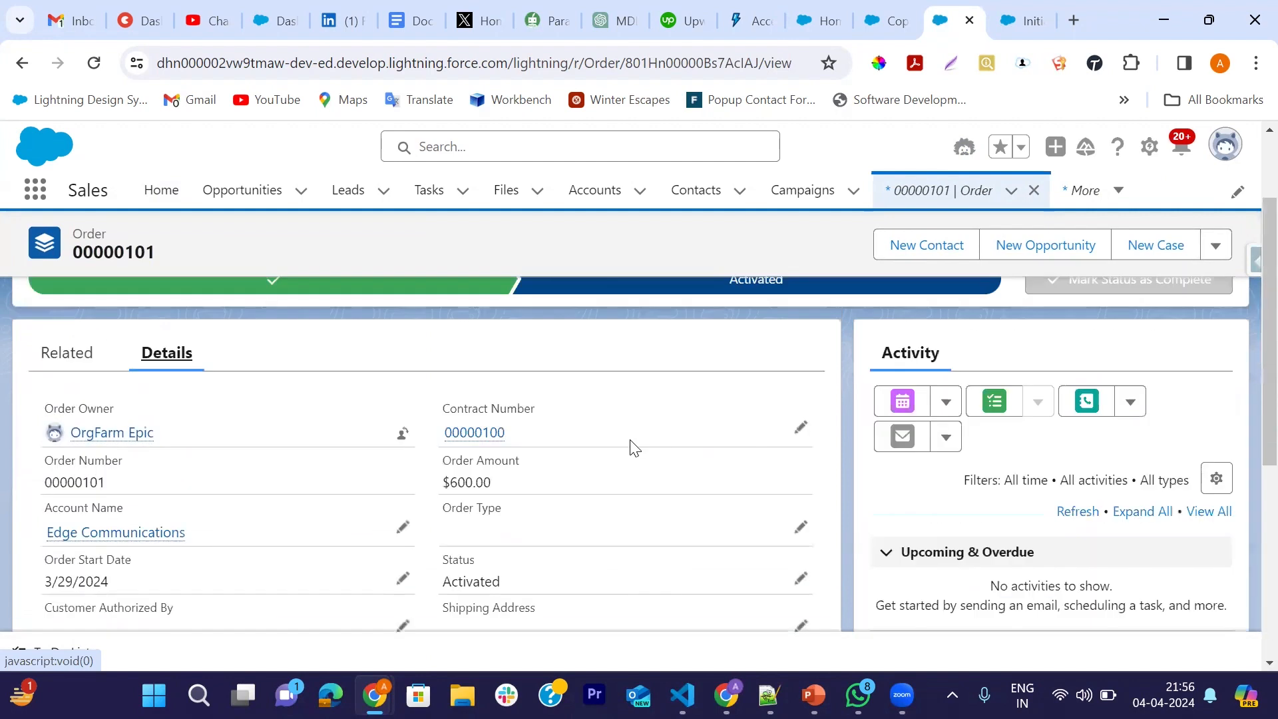
click(1034, 191)
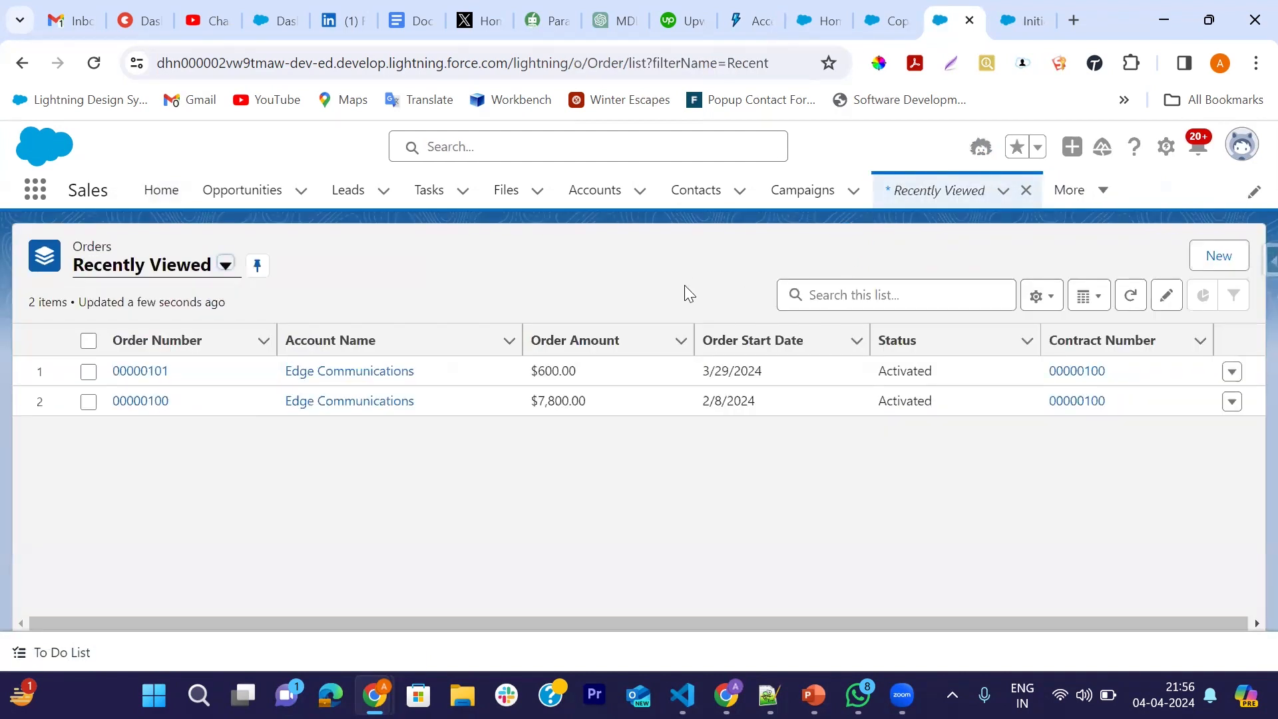
Step: Switch to PowerPoint to view the Demo slide of the "Copilot in Salesforce" presentation, and return to the browser
click(813, 695)
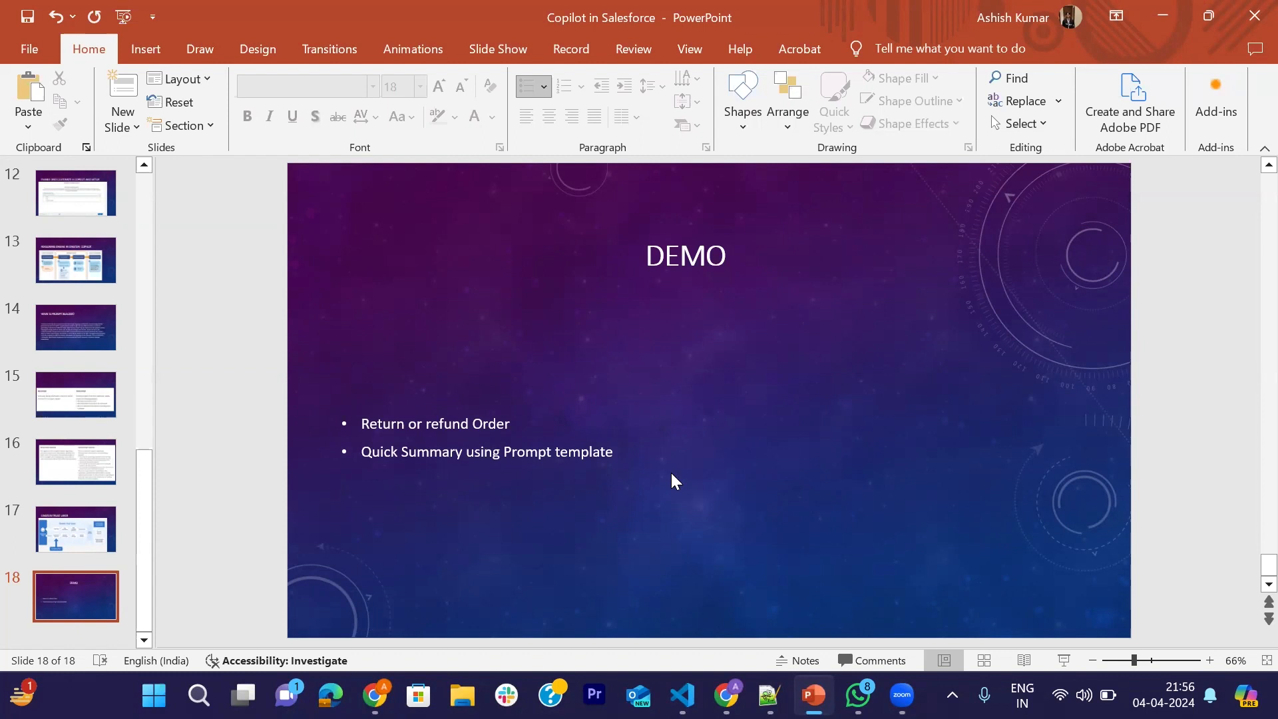
scroll(707, 328, up, 12)
key(alt+Tab)
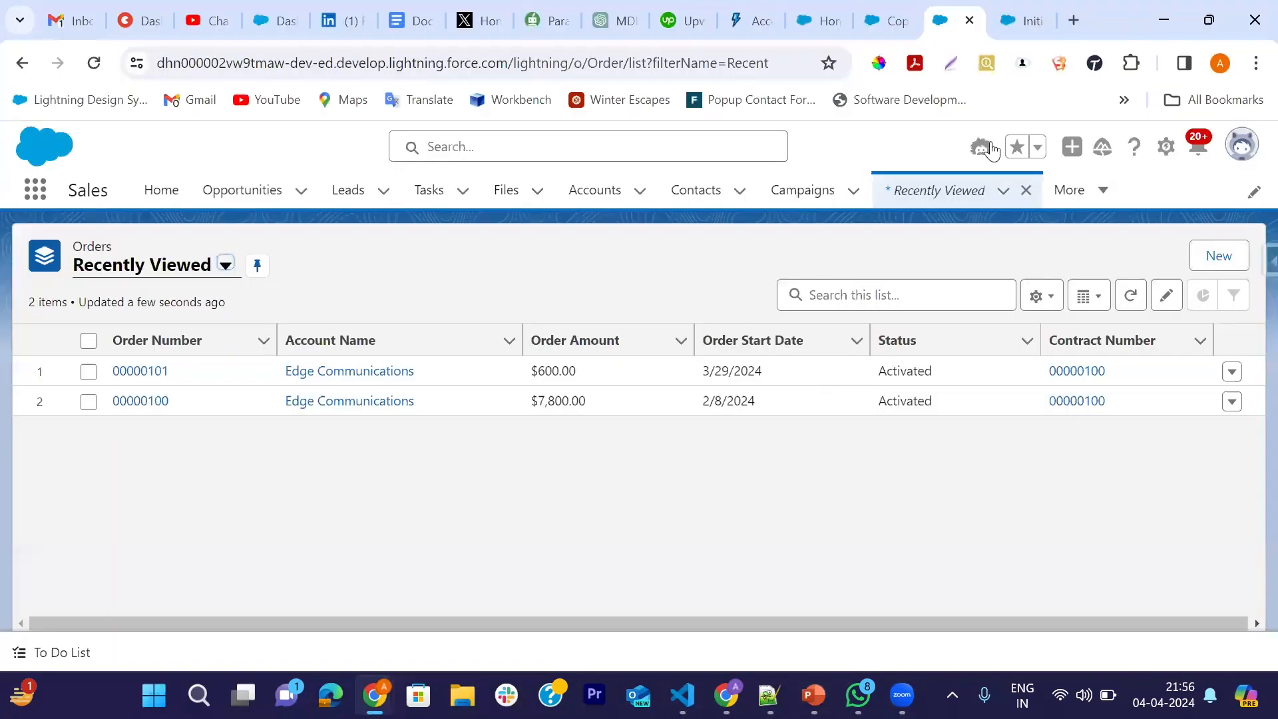
Step: Close the browser tab with the Initiate Return flow, leaving without saving, and return to the Einstein Copilot builder
click(1020, 14)
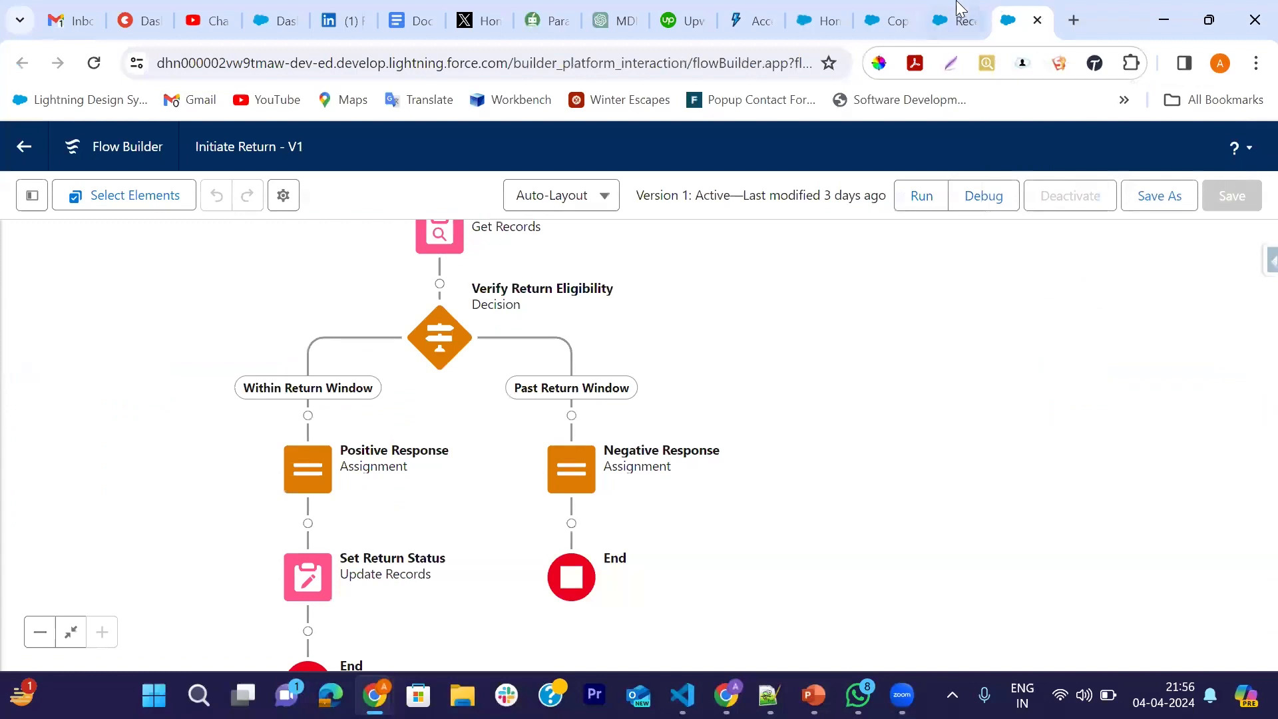
click(1094, 65)
click(1038, 20)
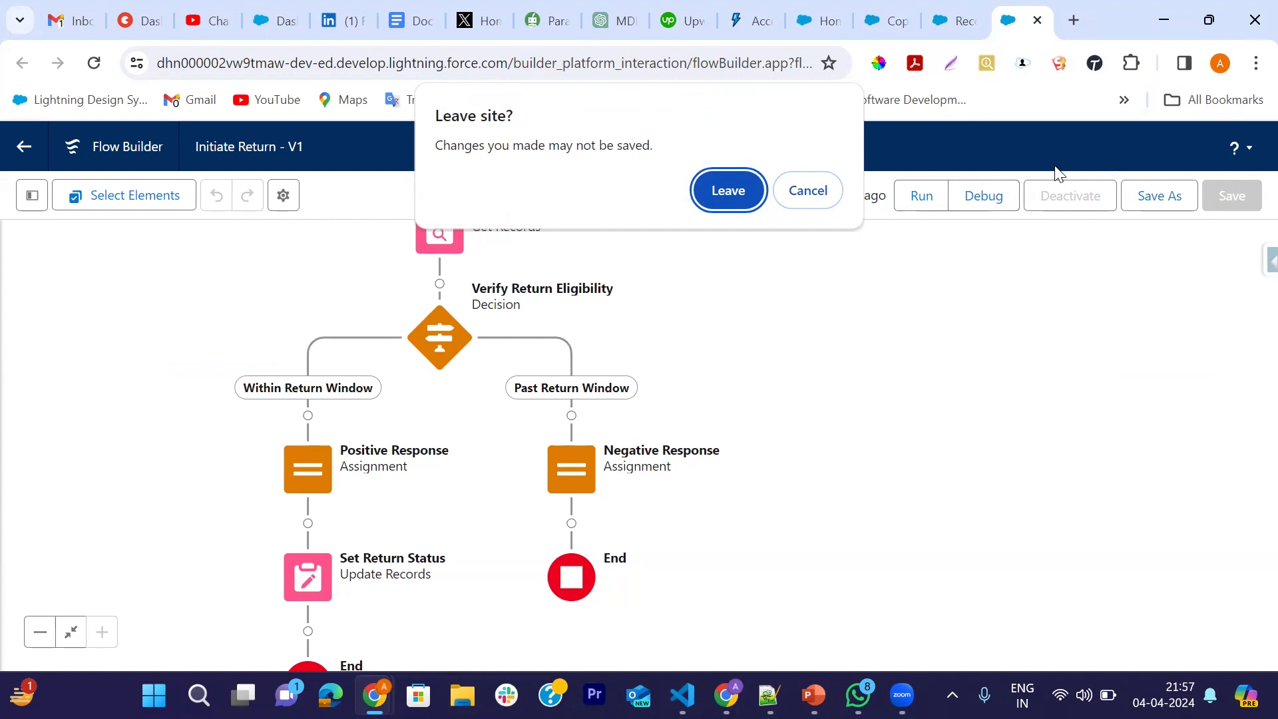
click(728, 192)
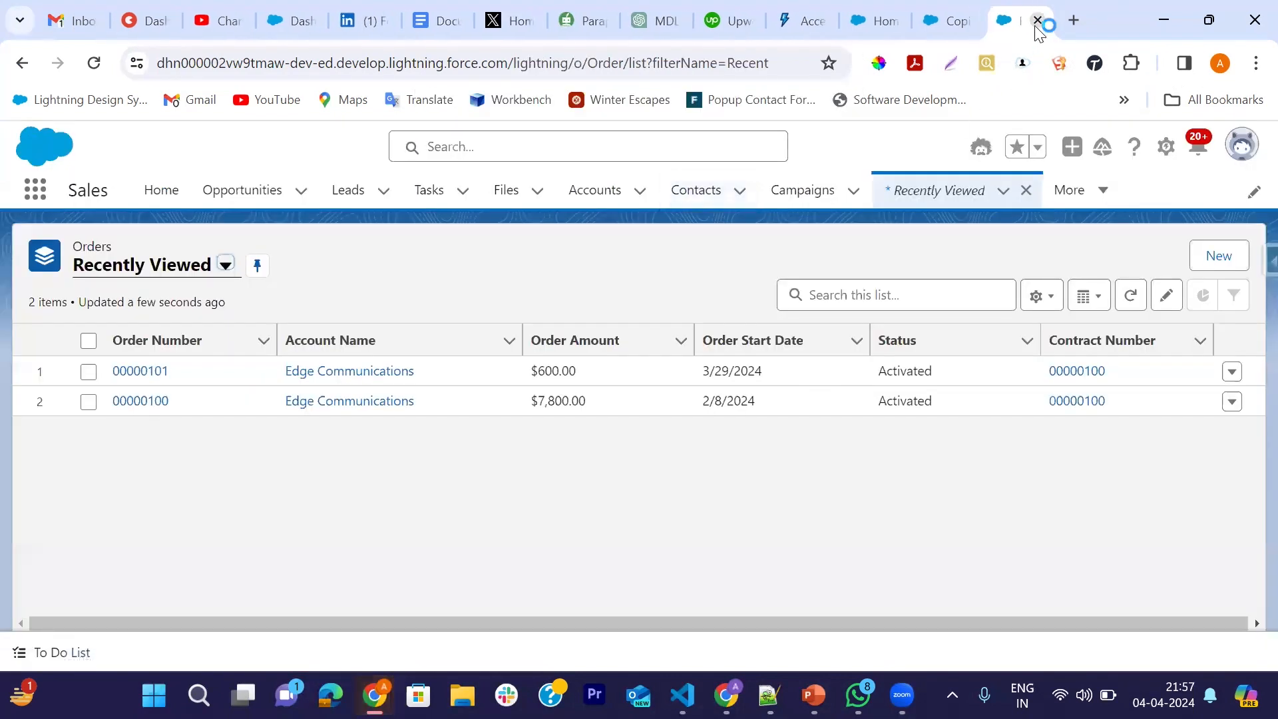
click(943, 20)
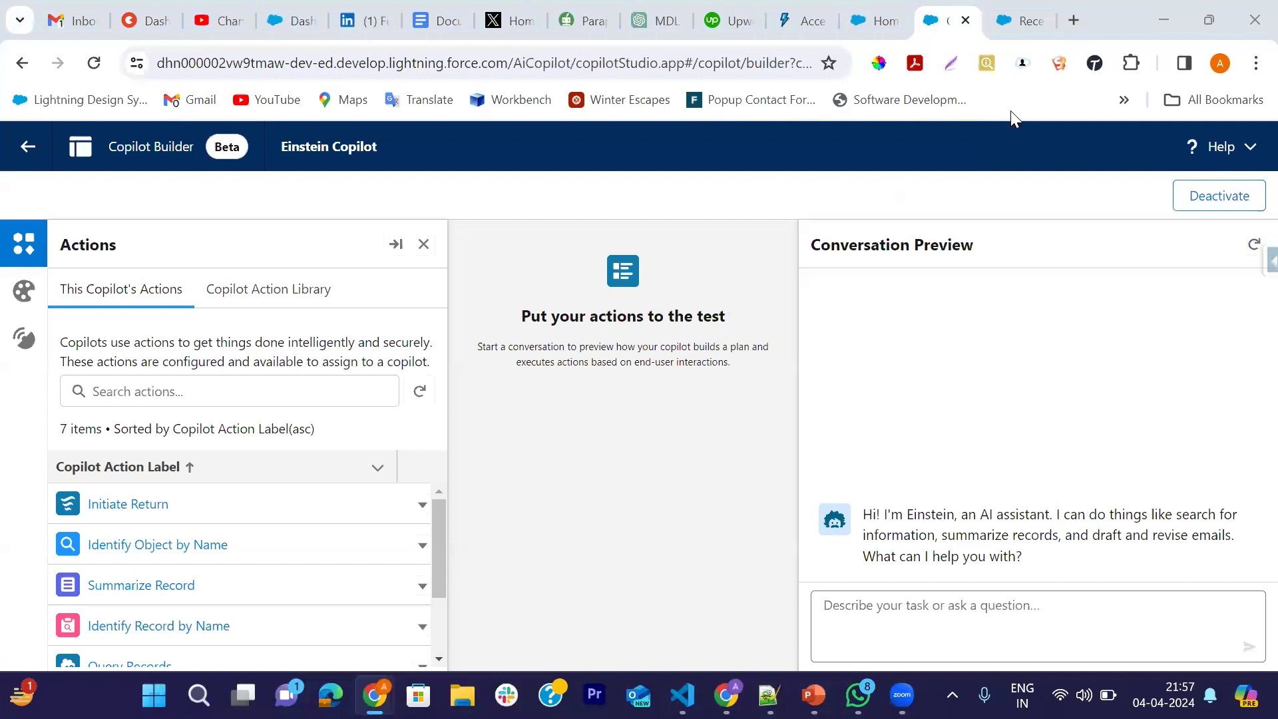
Step: Leave the Einstein Copilot builder, find Prompt Builder in Setup by searching for "prom", and look over its page and template list
click(24, 148)
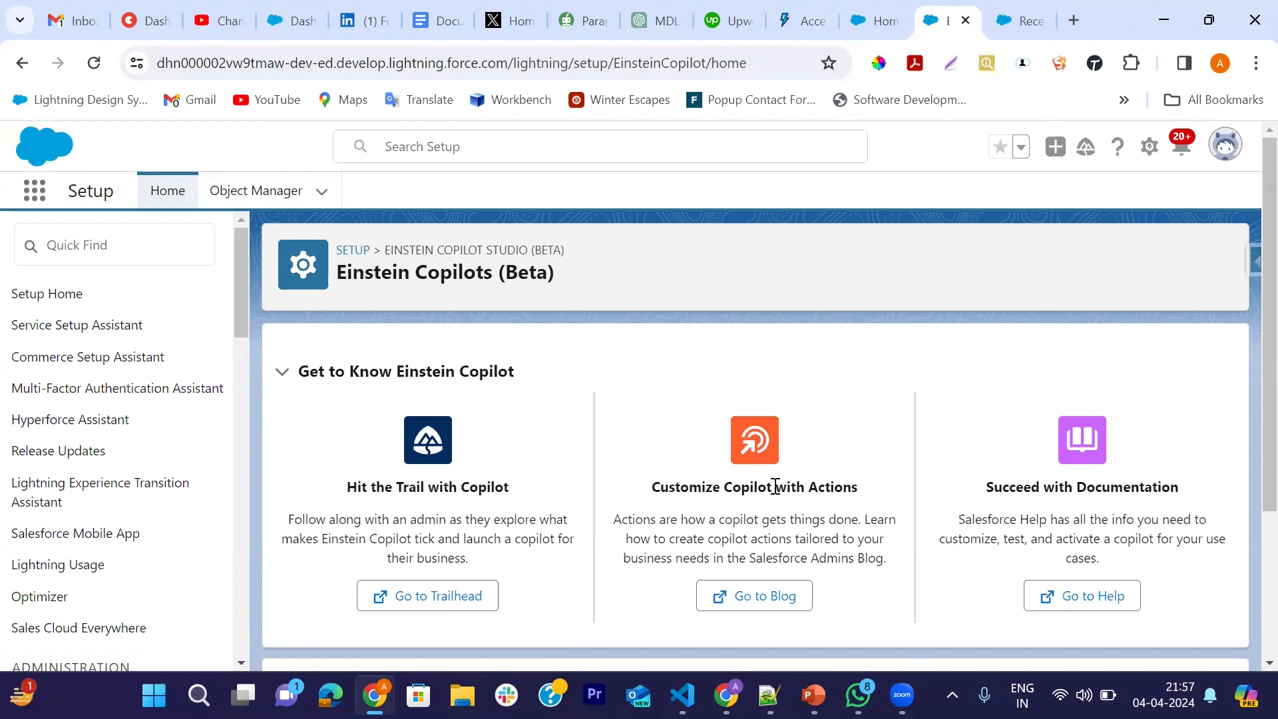
click(150, 252)
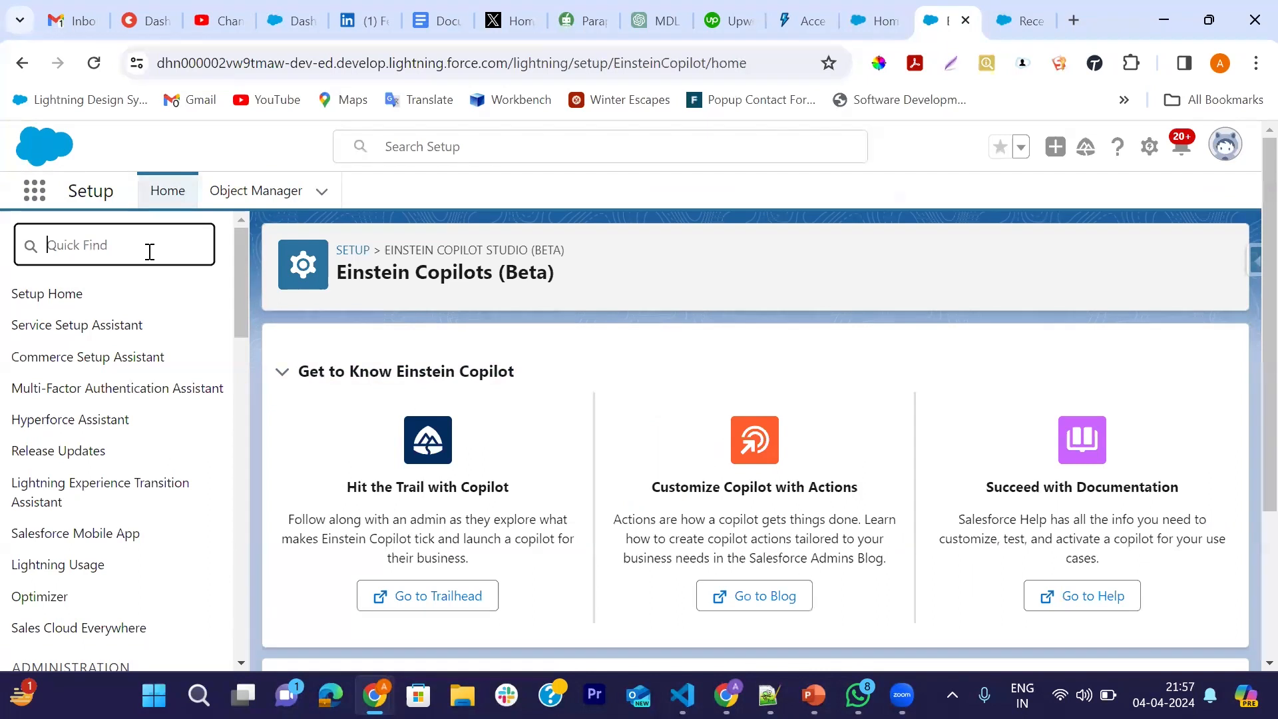
text(promt)
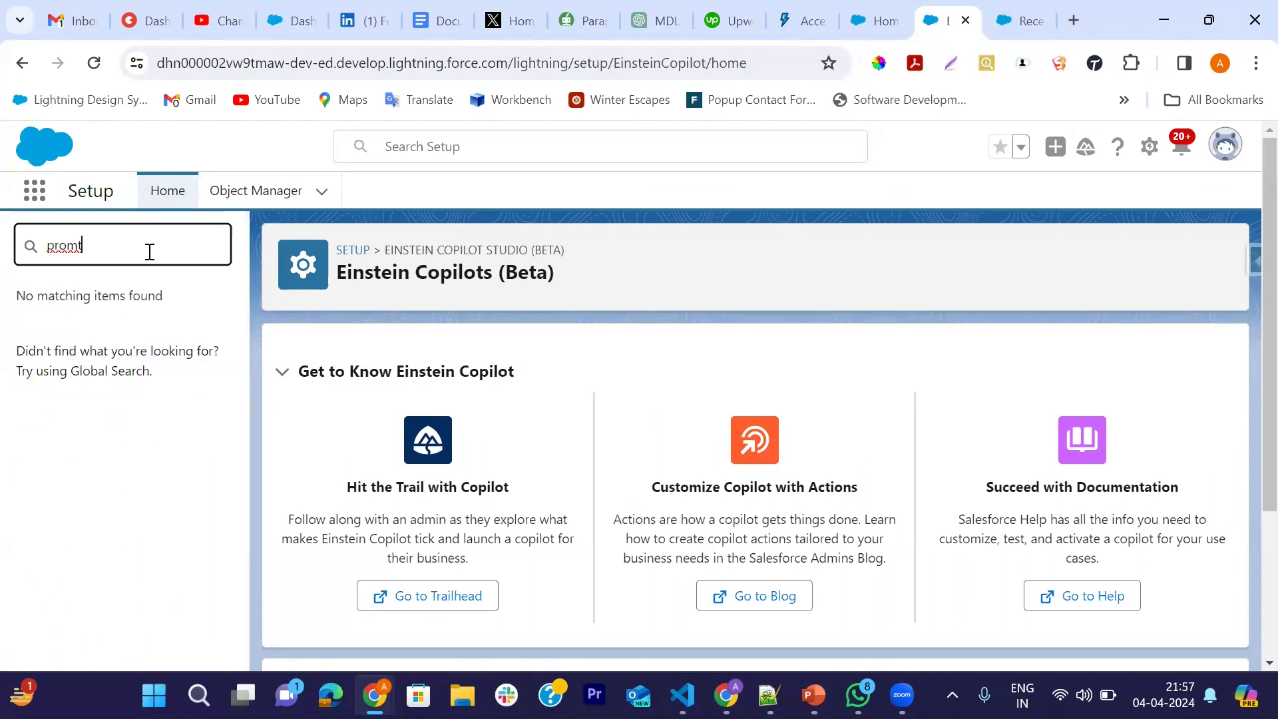
key(BackSpace)
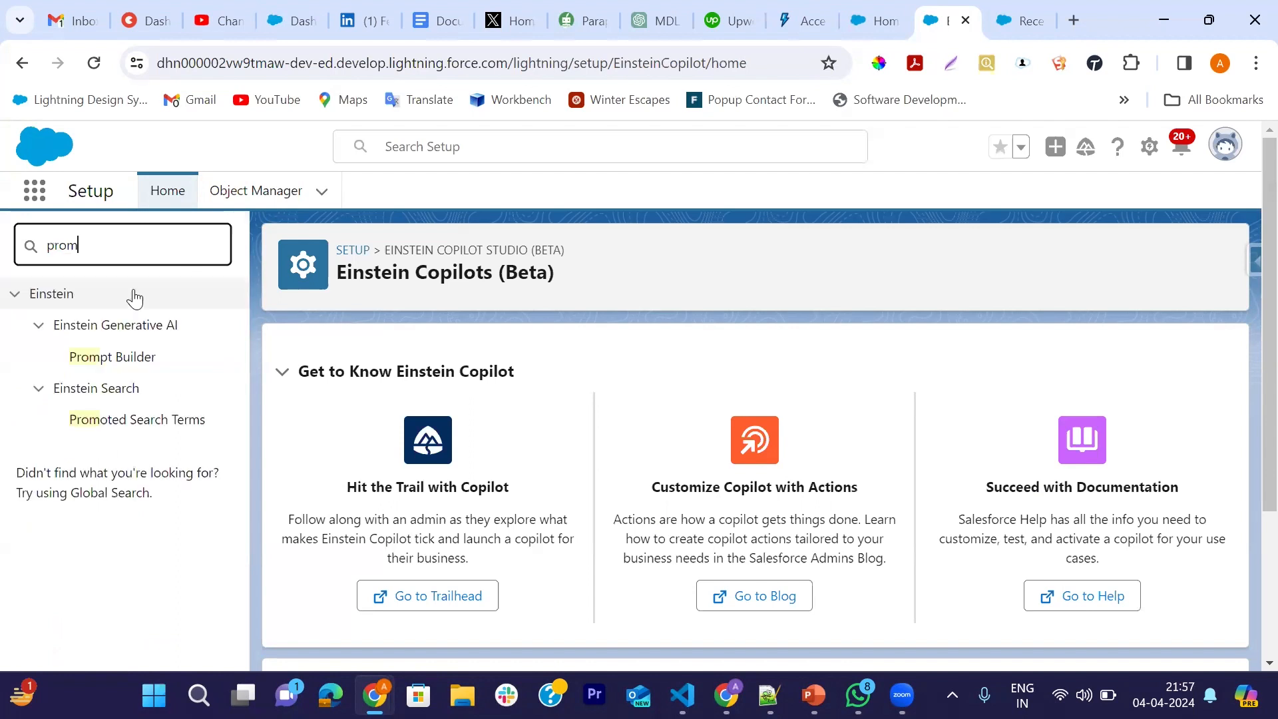
click(123, 365)
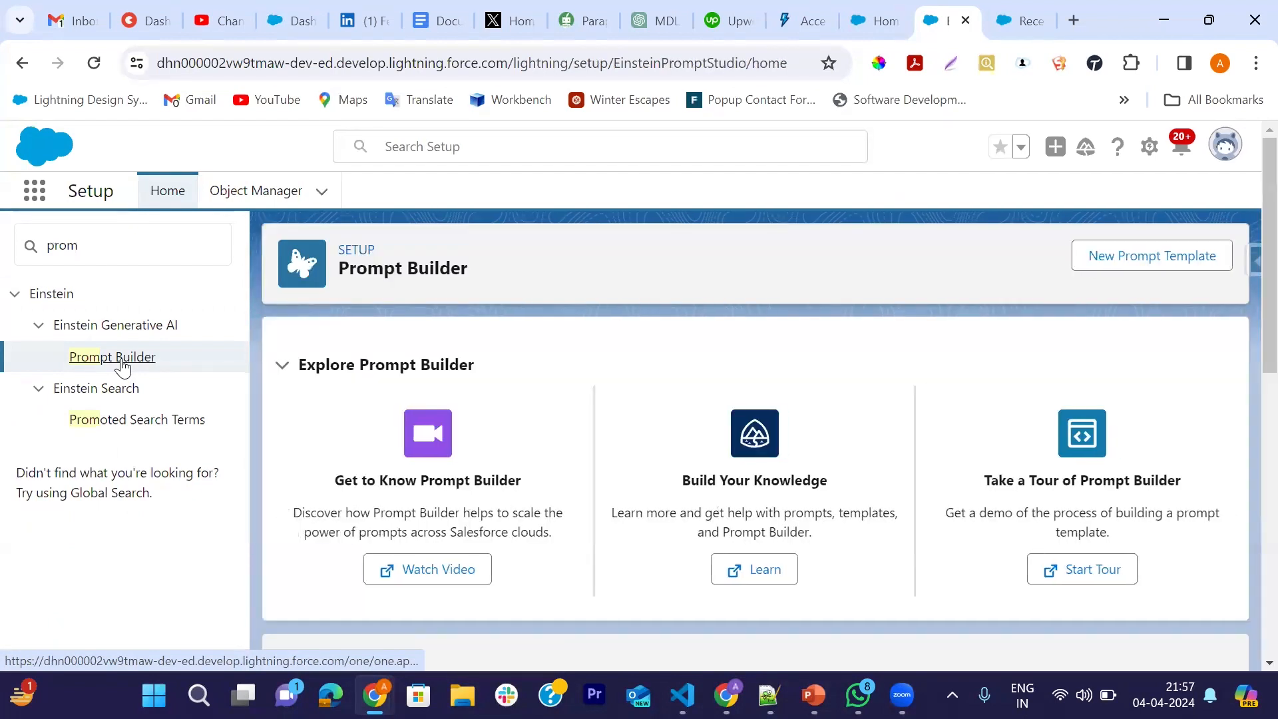
scroll(855, 372, down, 3)
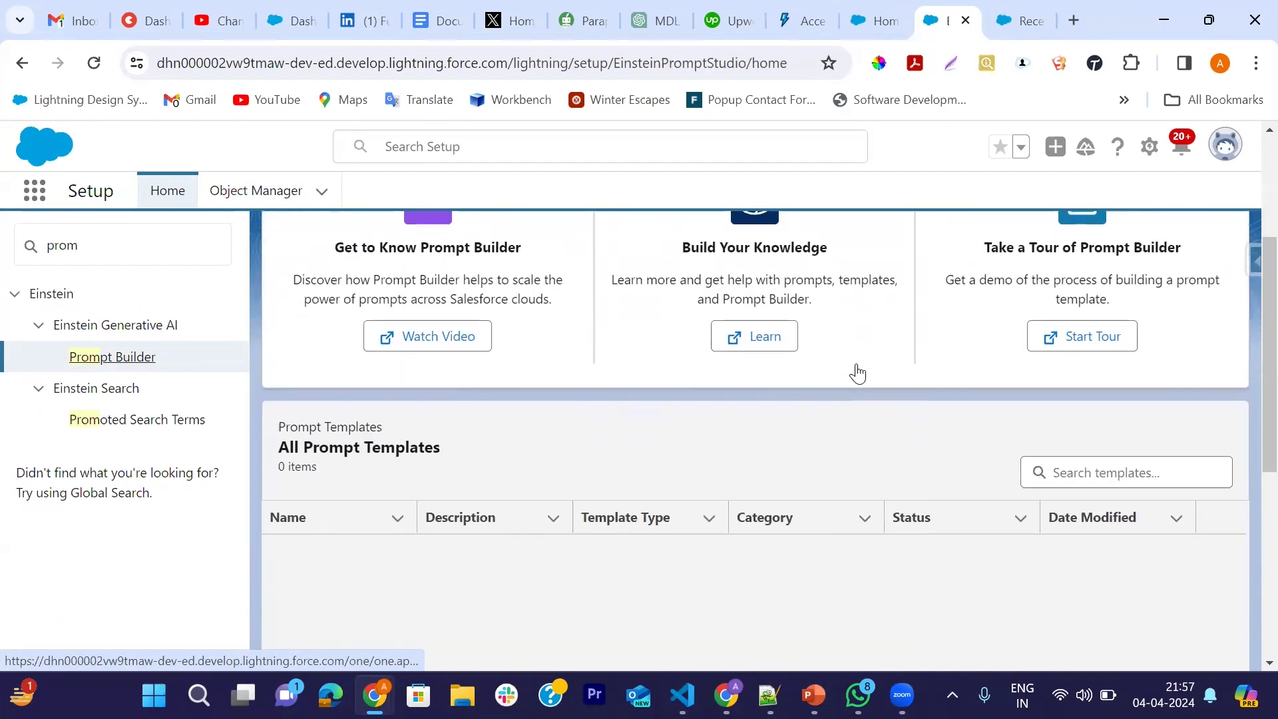
scroll(857, 373, up, 3)
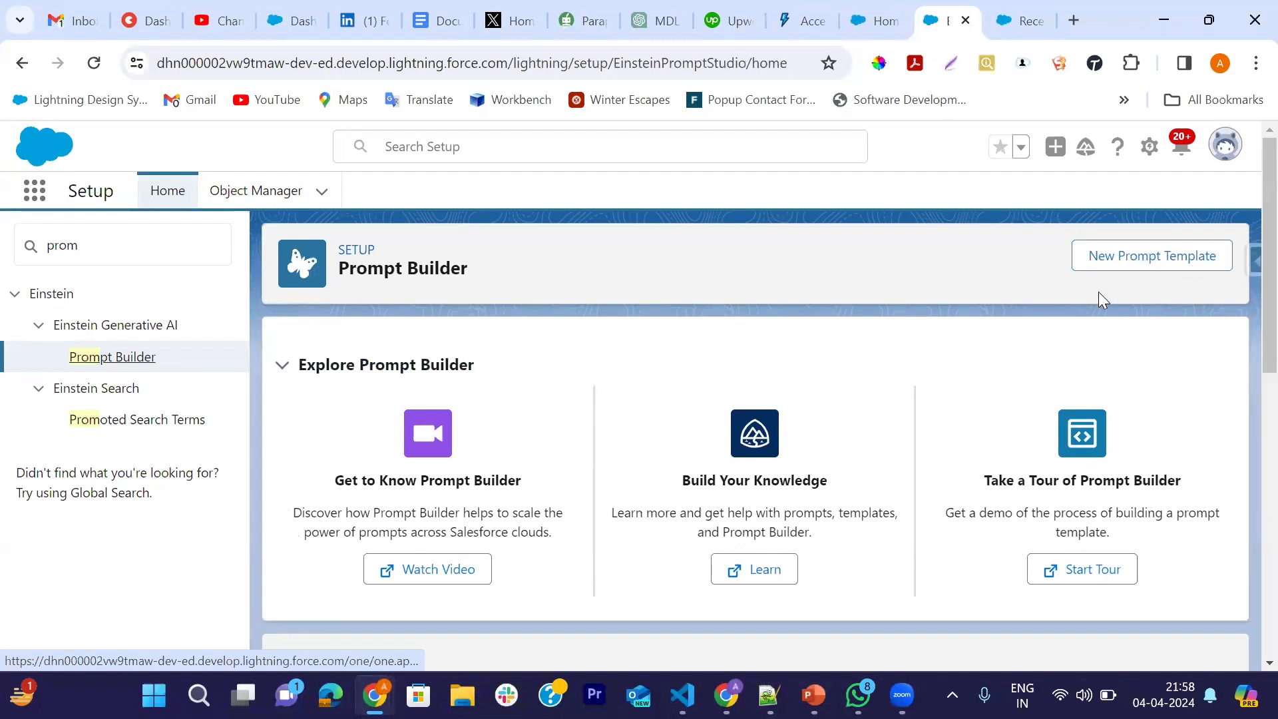
Step: Start a new prompt template, keeping the Field Generation type, and name it "Quick Summary" with the API name Quick_Summary
click(1155, 270)
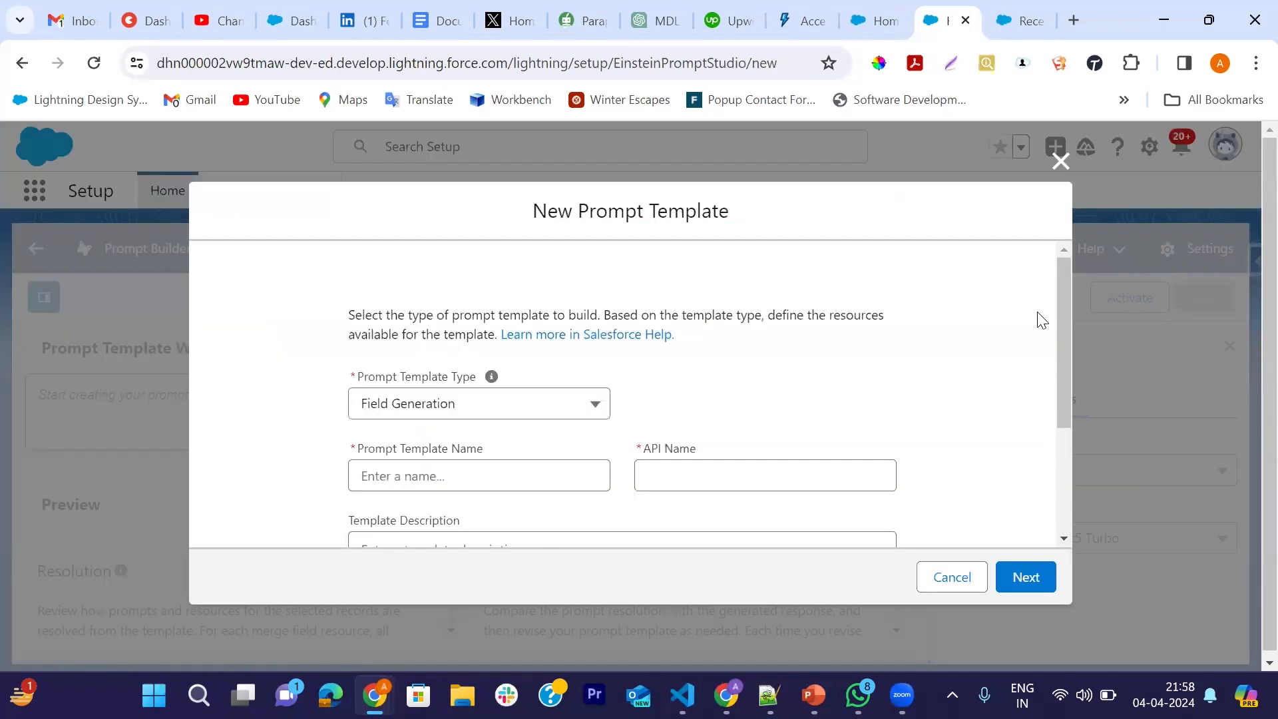
scroll(796, 434, down, 1)
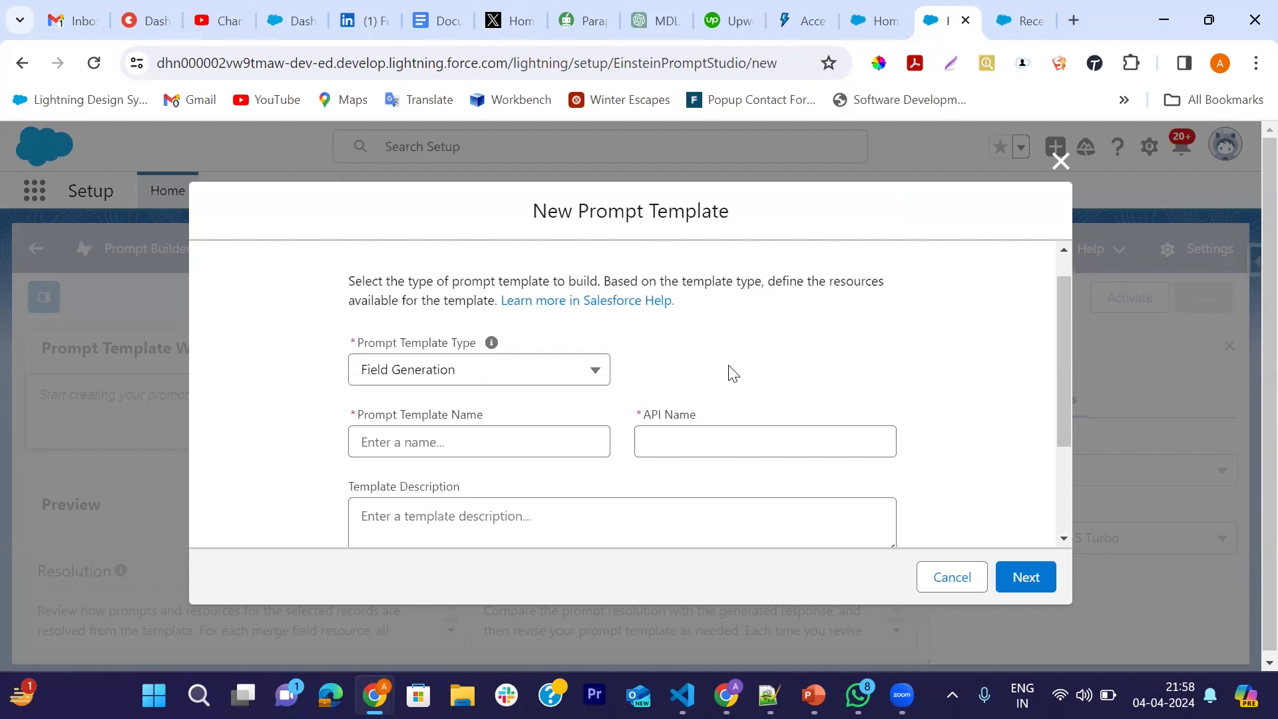
click(552, 381)
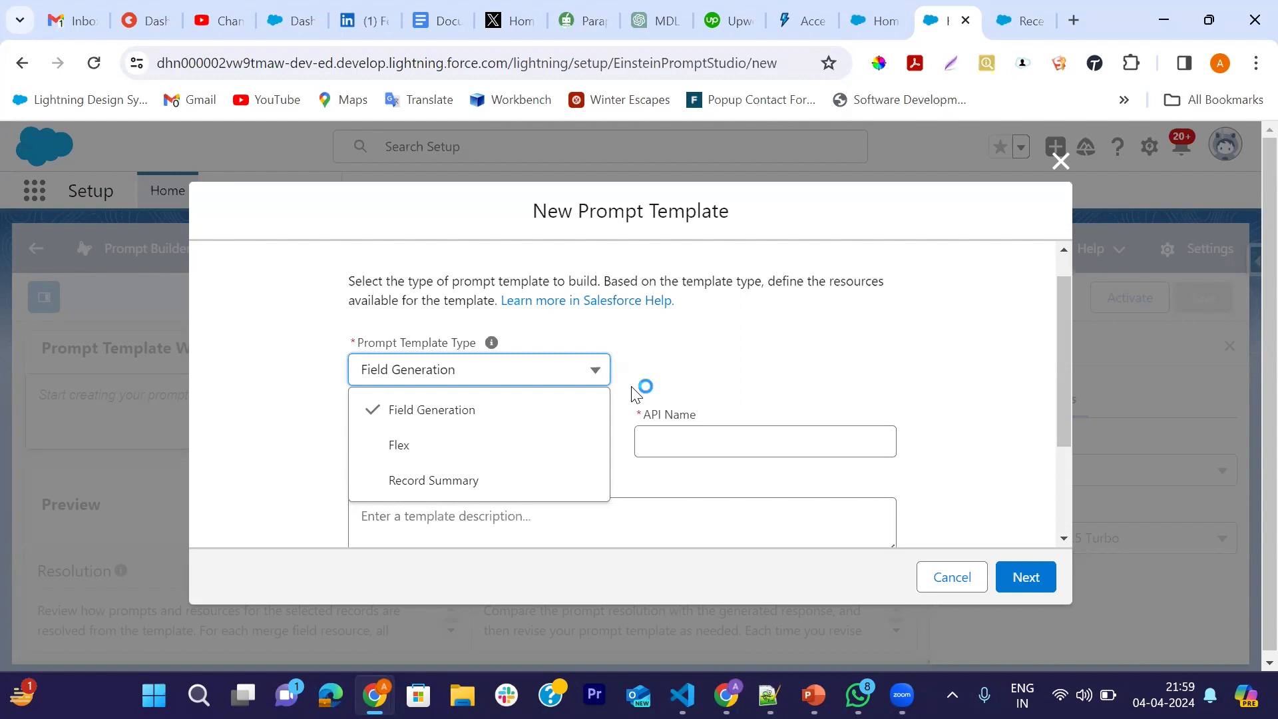
click(713, 371)
click(503, 443)
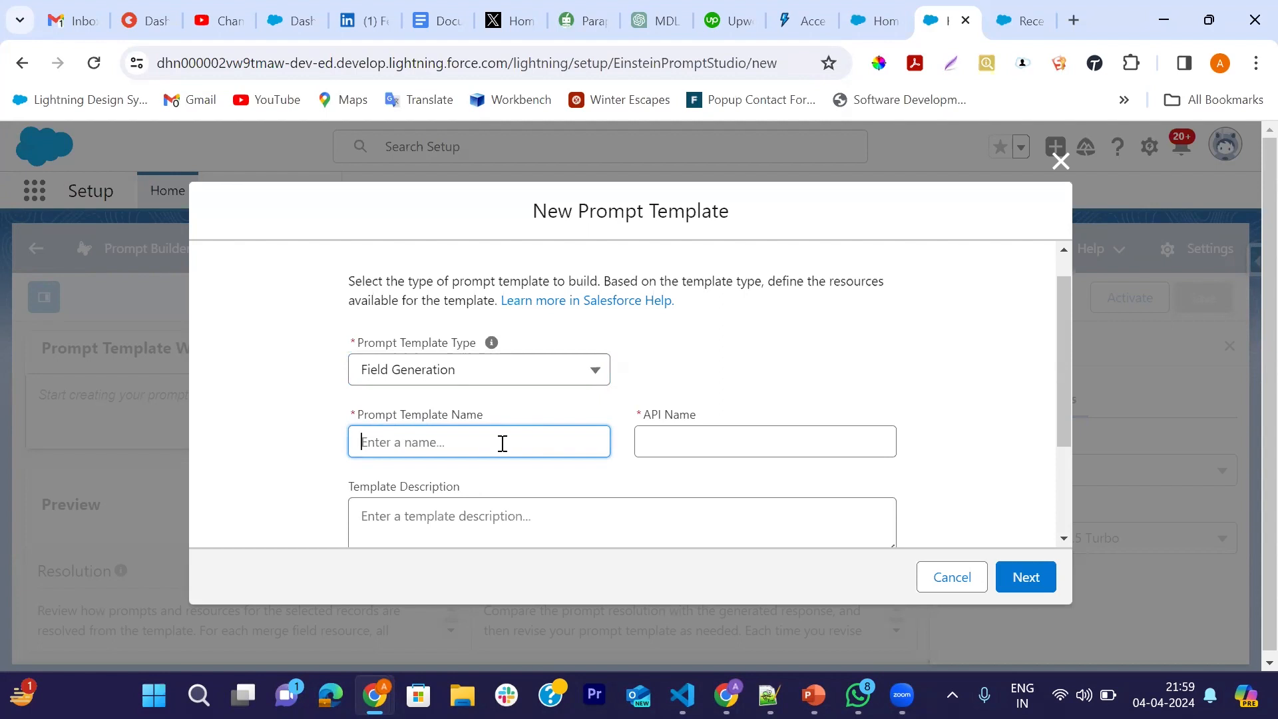
text(Quick Summary)
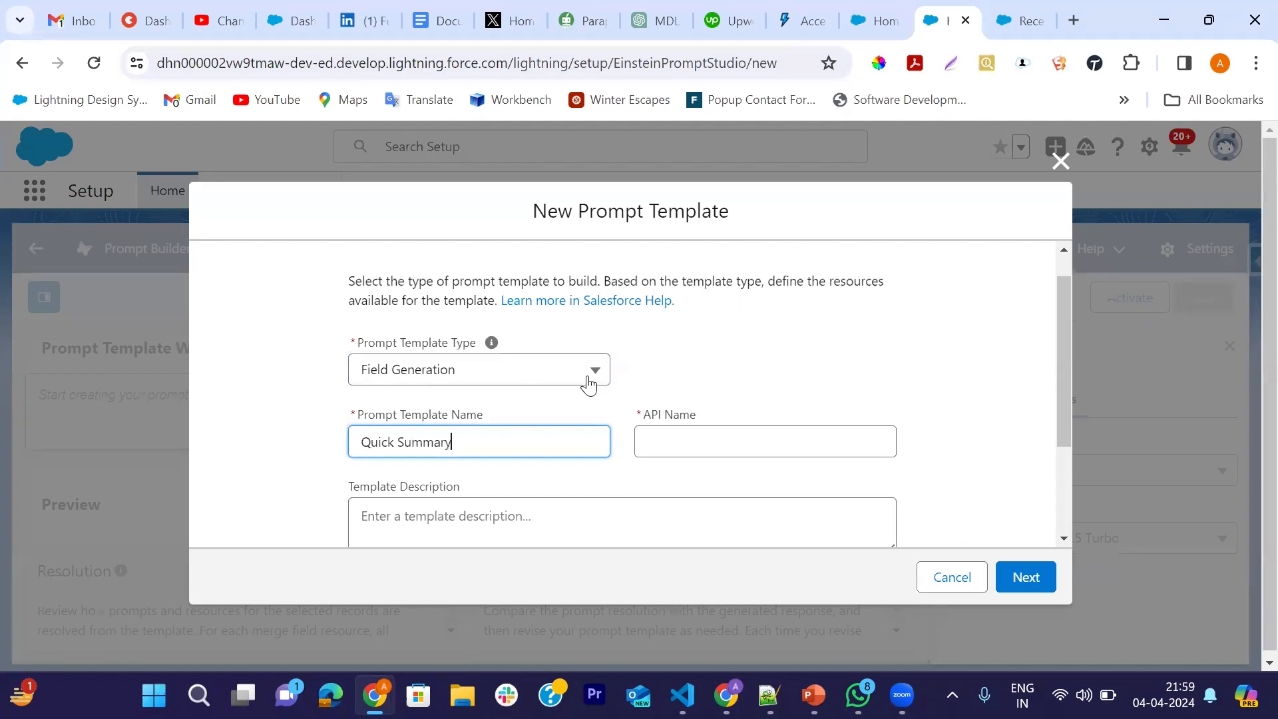
scroll(741, 373, down, 1)
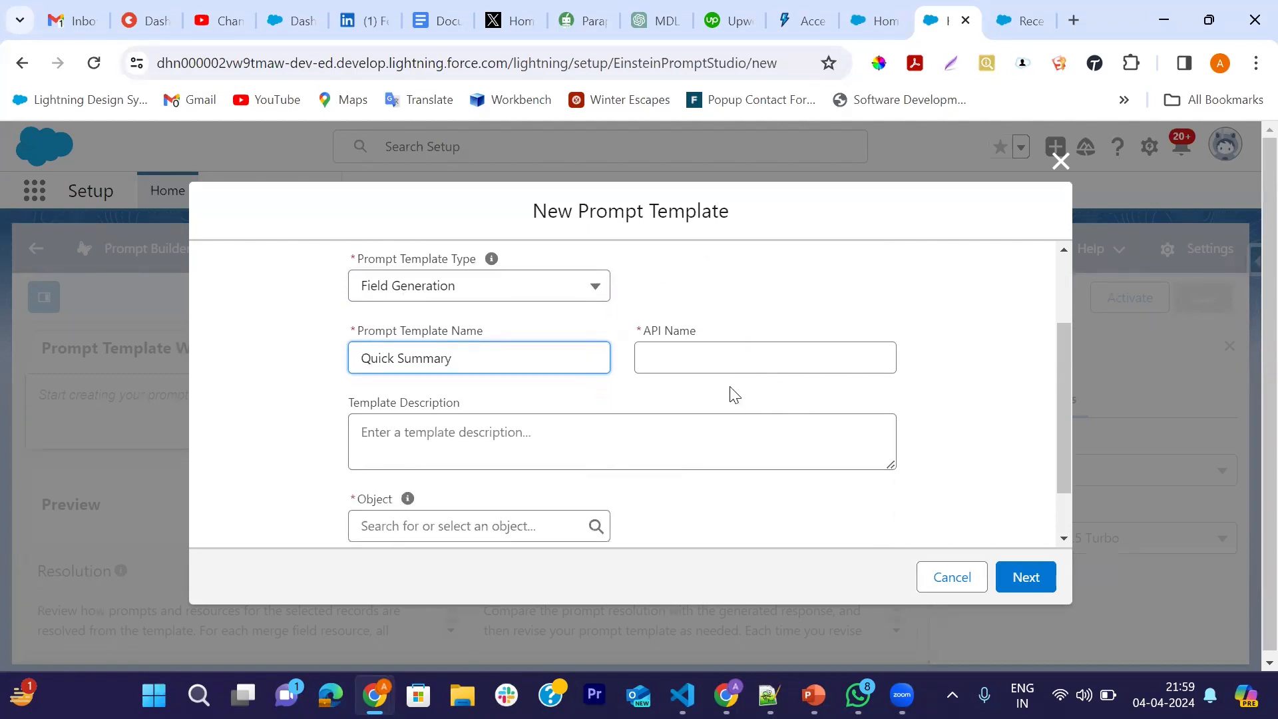
key(Tab)
Step: Enter "A short summary of case details" as the template description
scroll(668, 414, down, 1)
click(575, 399)
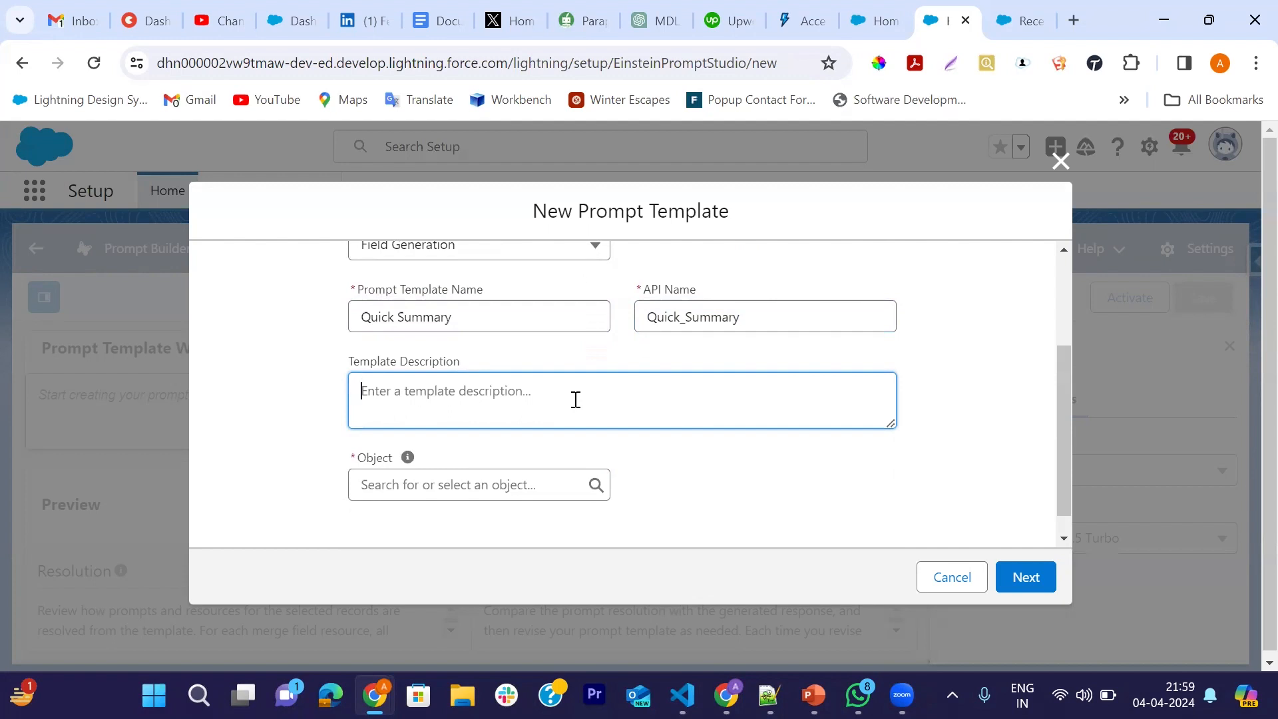
text(A sho)
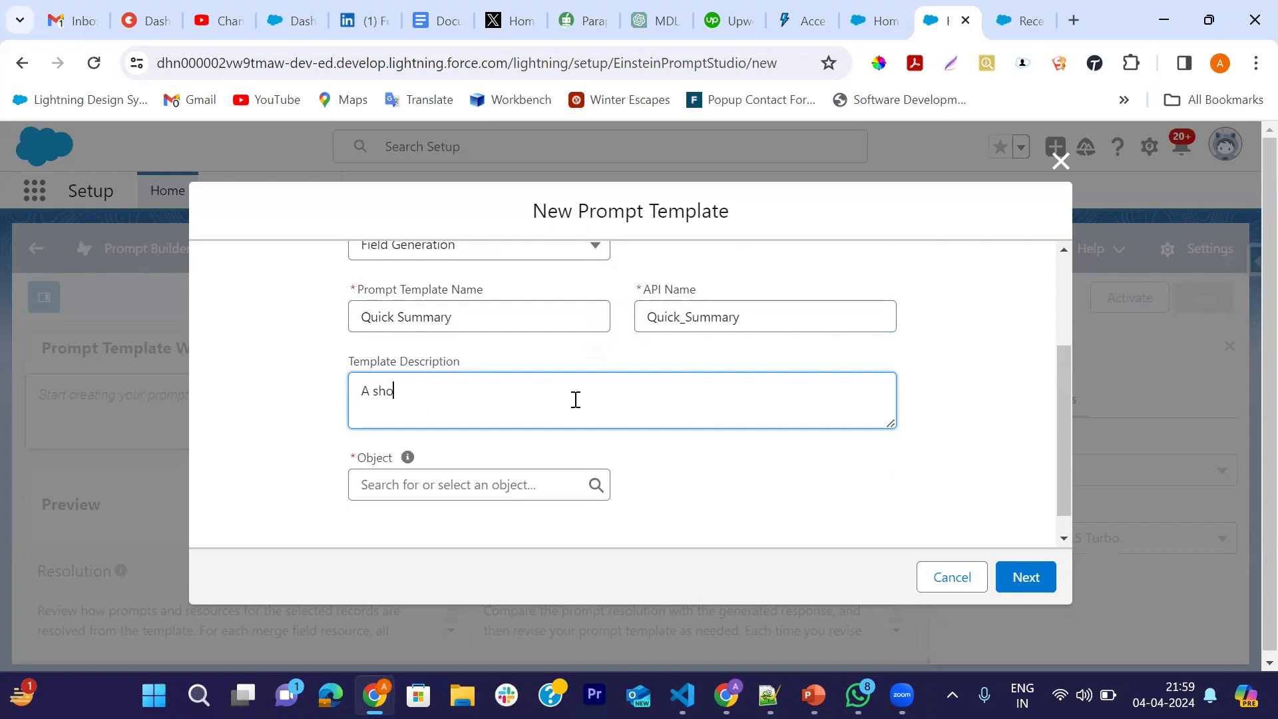
text(rt summary of)
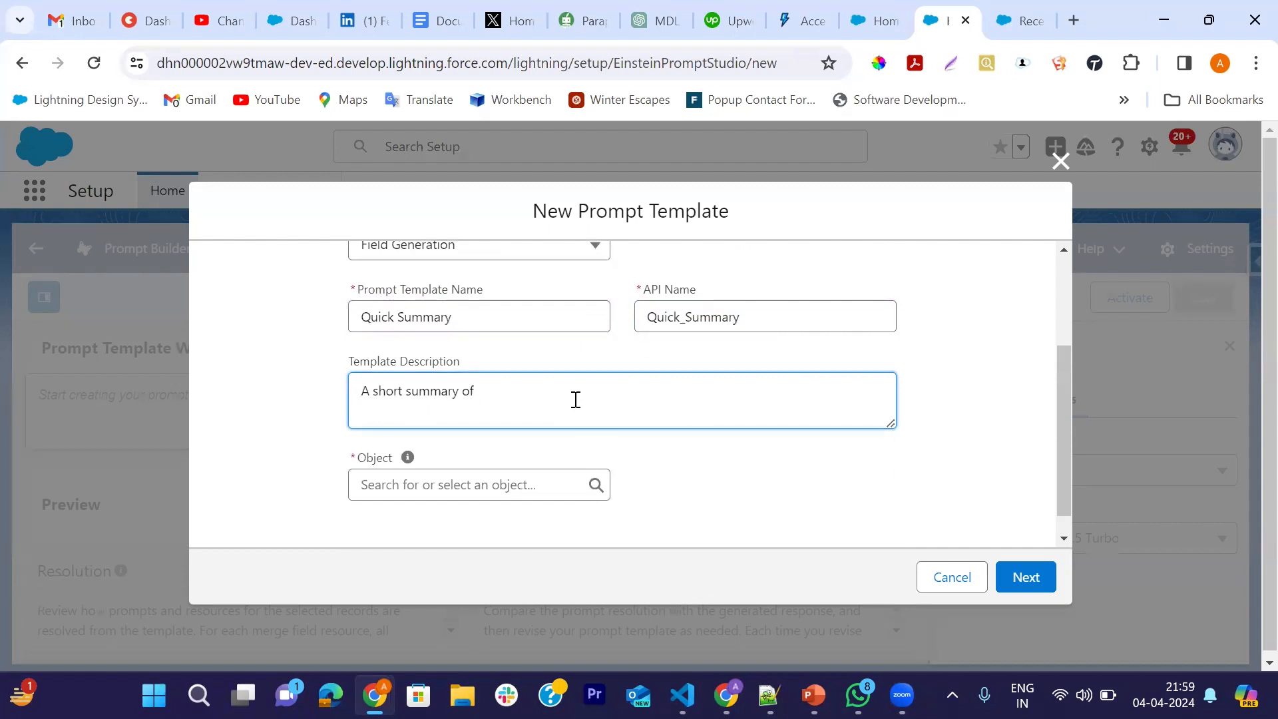
text( case details)
Step: Set the template's object to Case and its object field to Quick Summary, and continue to the prompt template workspace
click(523, 474)
text(case)
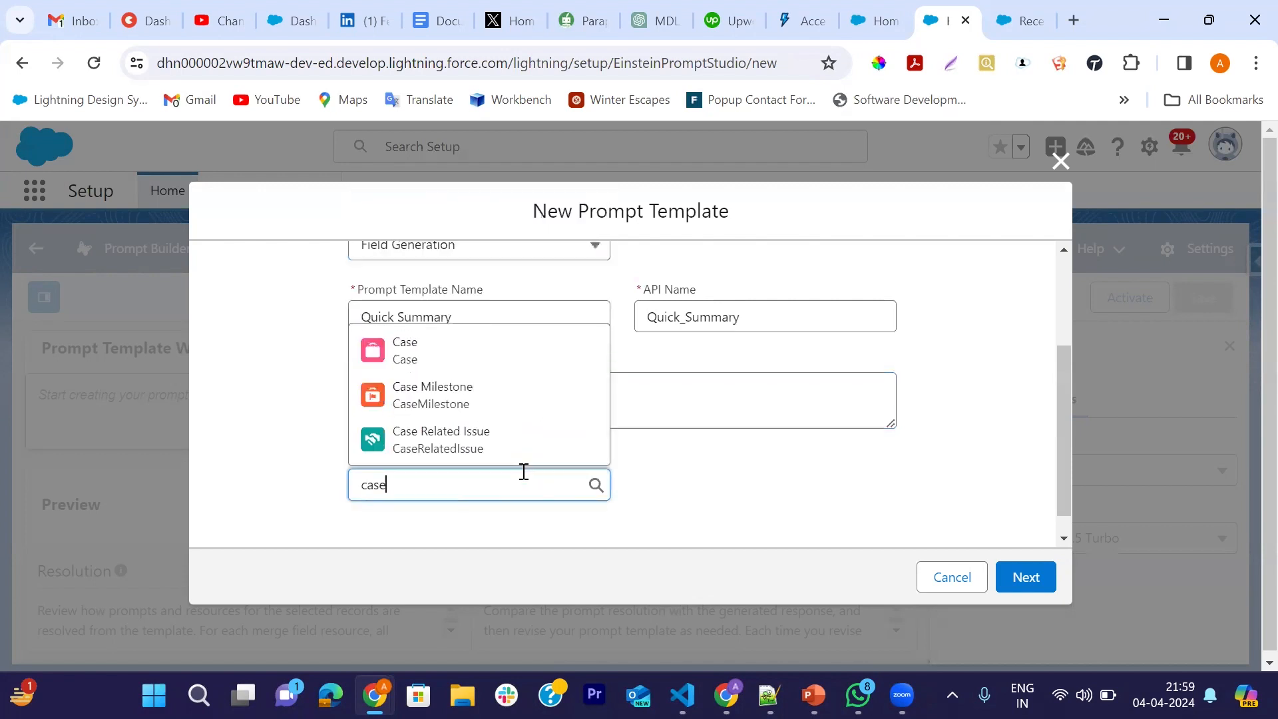
click(437, 353)
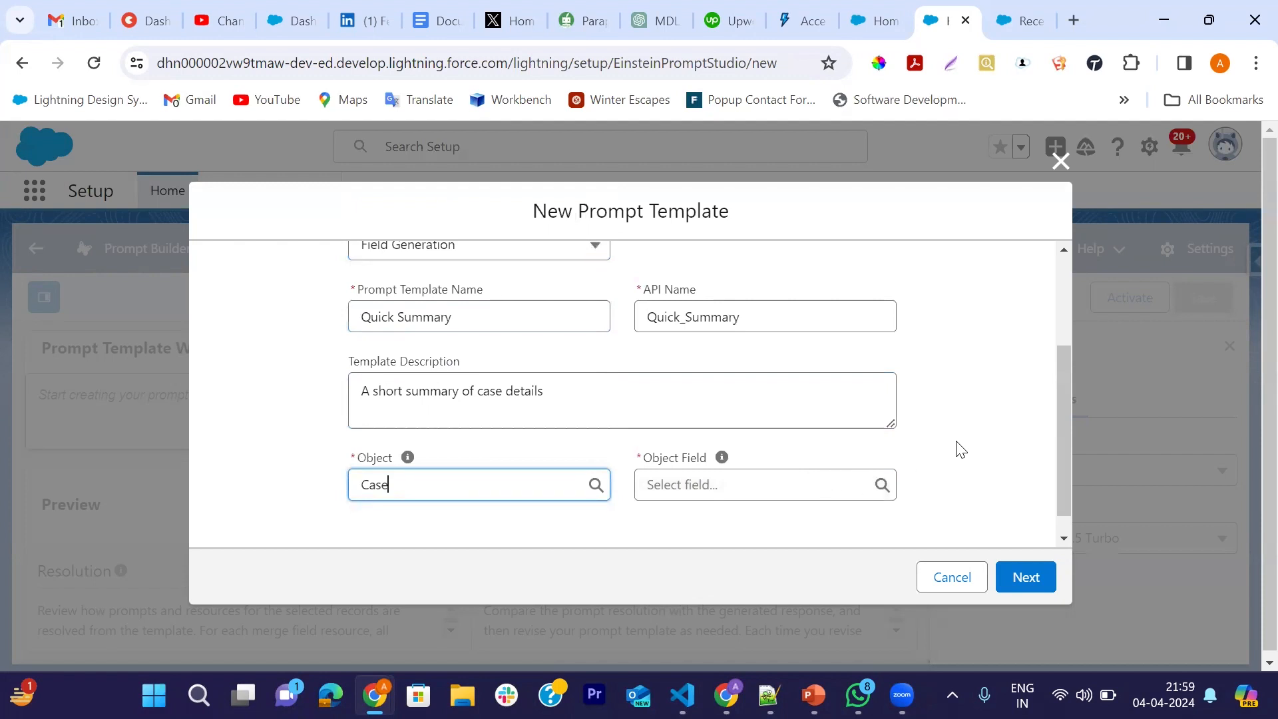
scroll(961, 449, down, 1)
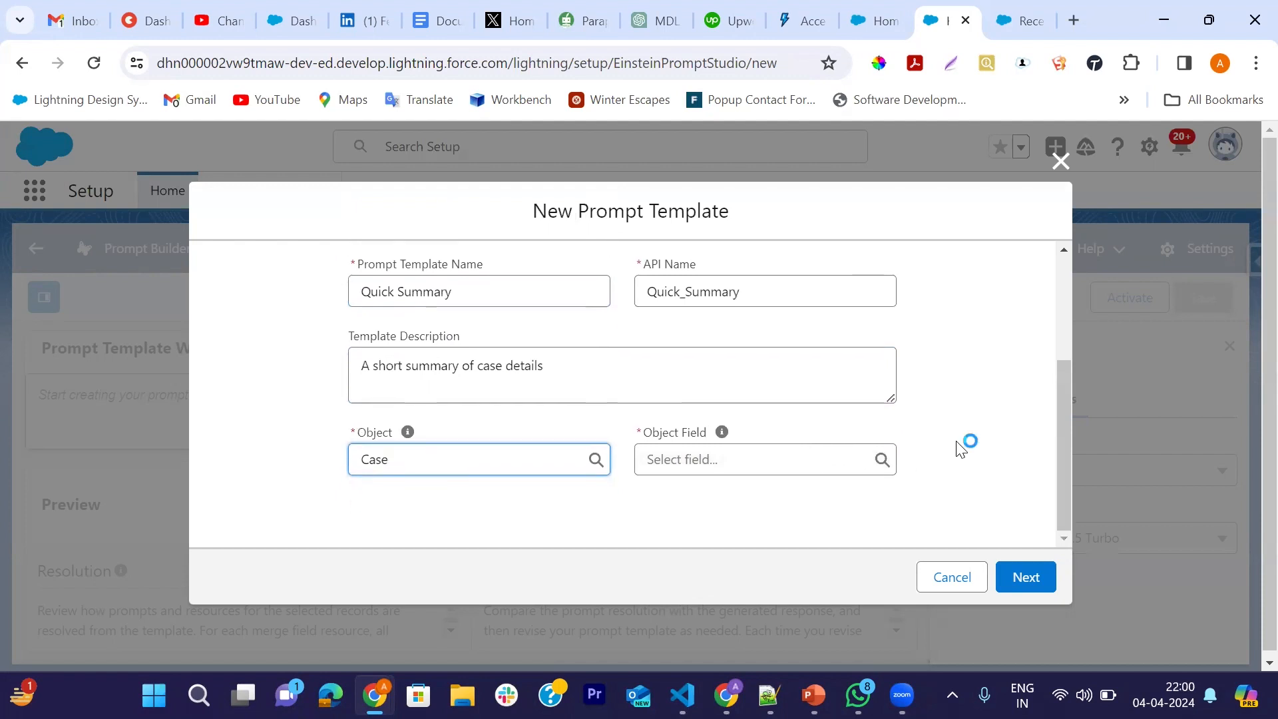
click(824, 458)
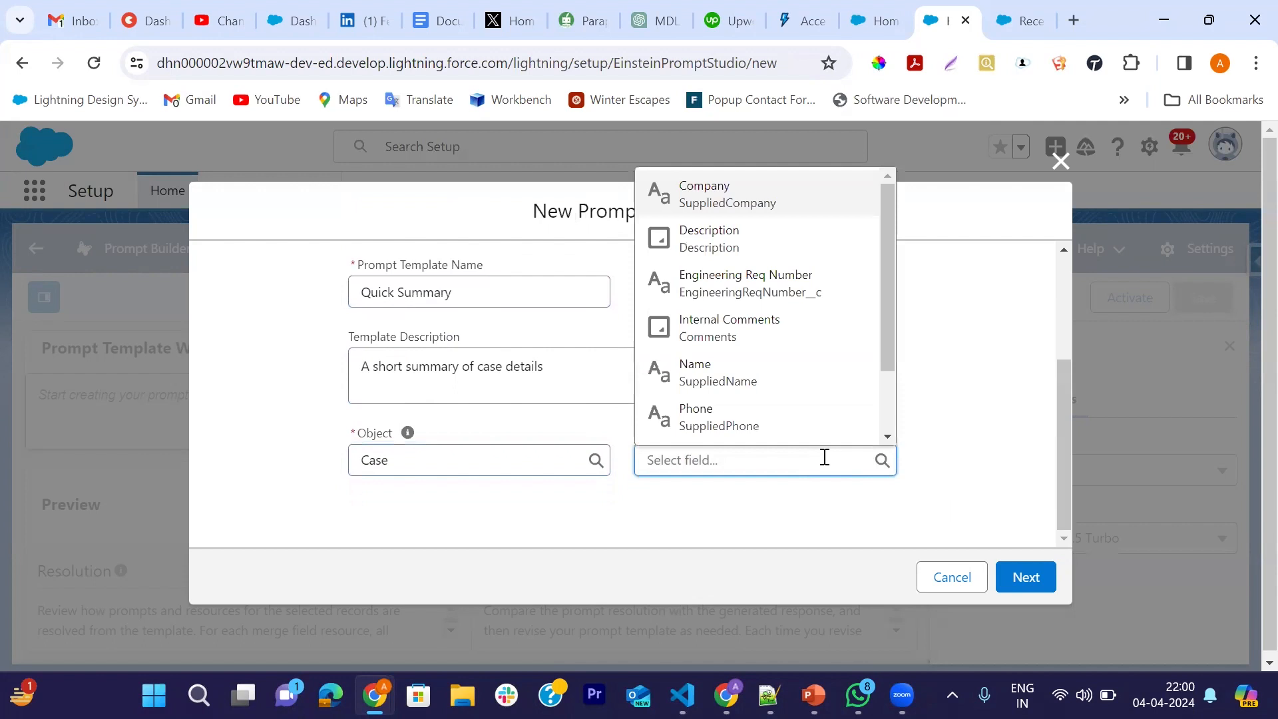
text(qu)
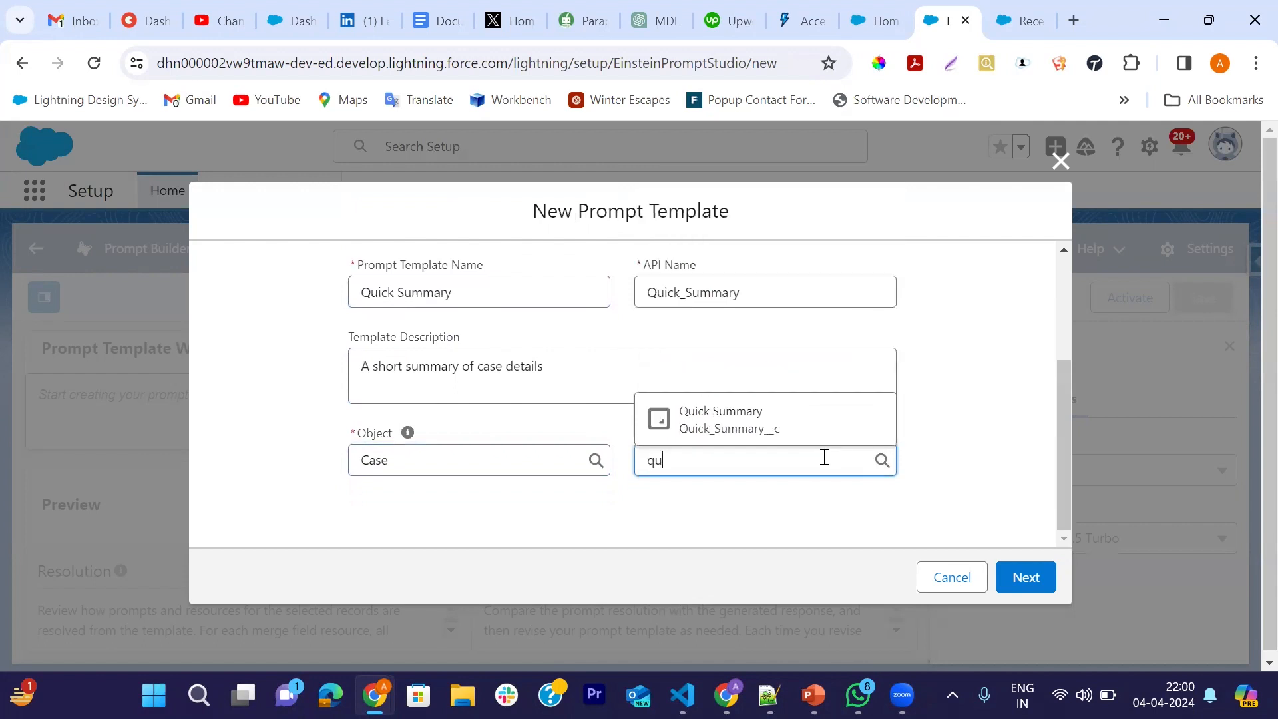
click(776, 434)
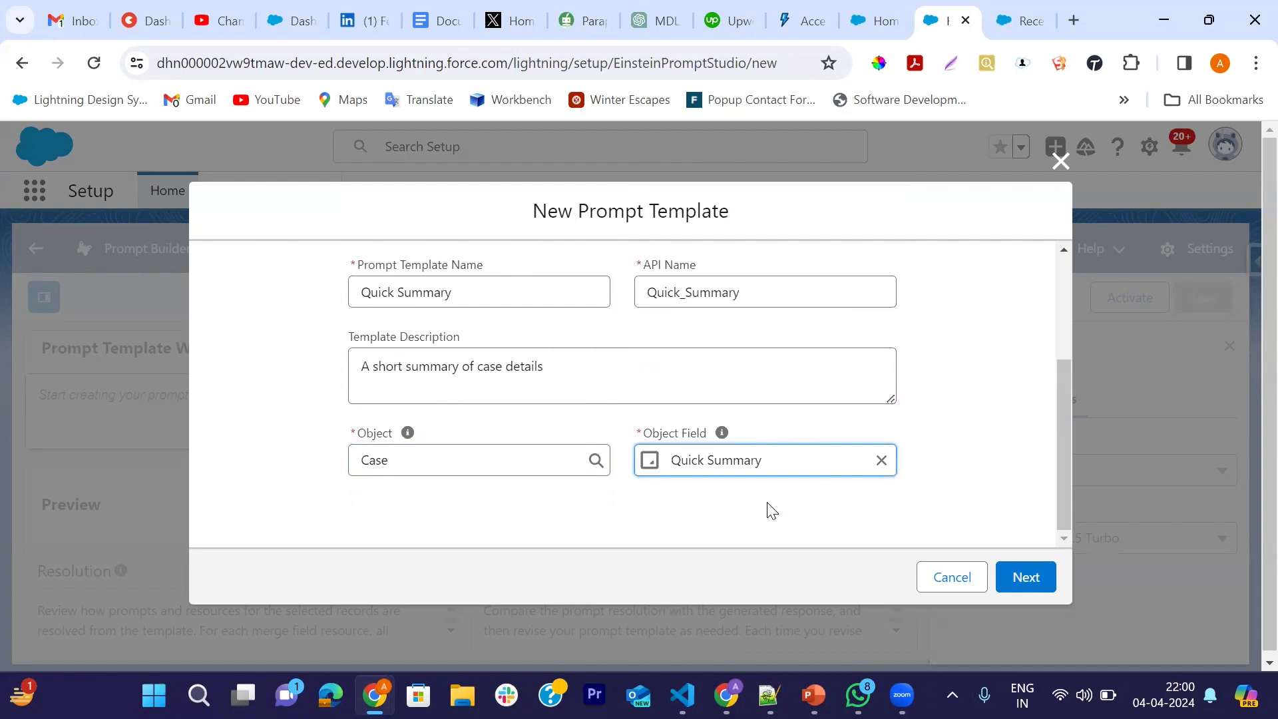
scroll(766, 510, up, 3)
scroll(766, 510, down, 3)
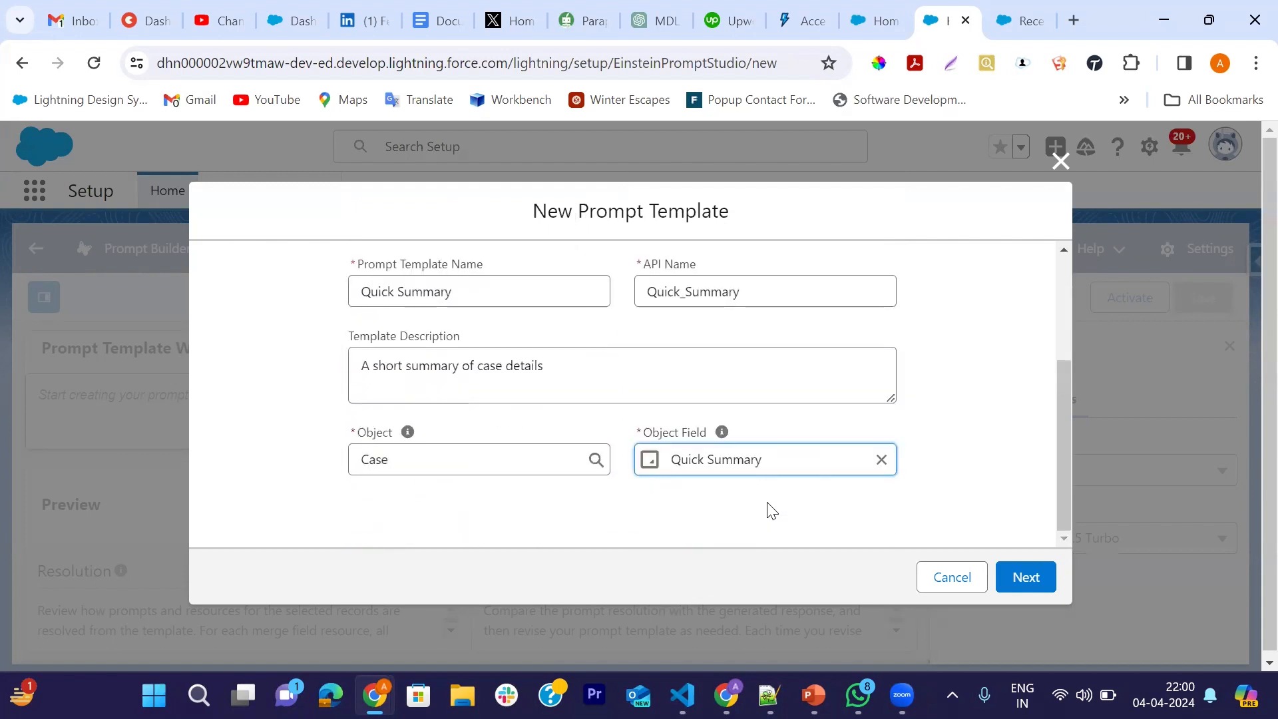
click(1028, 578)
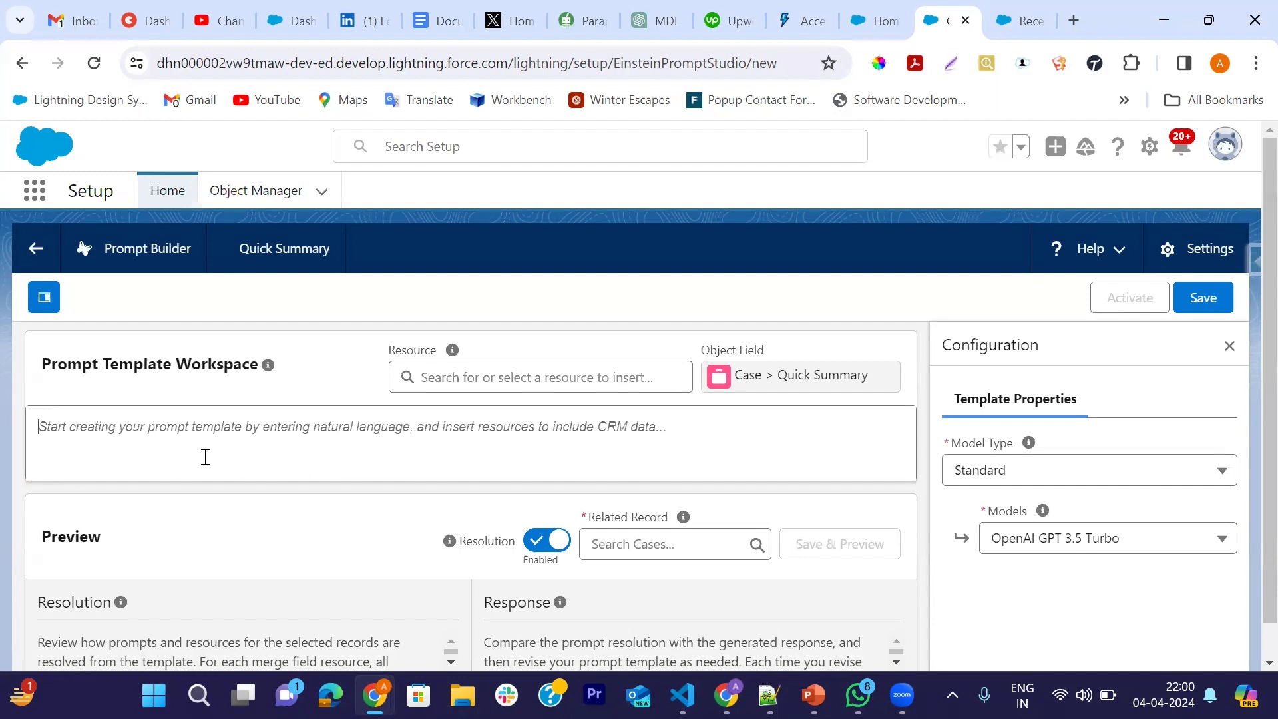
Step: Write the prompt text "Summarize the concatenation of the contents of the comment bodies of" in the template workspace
text(Suma)
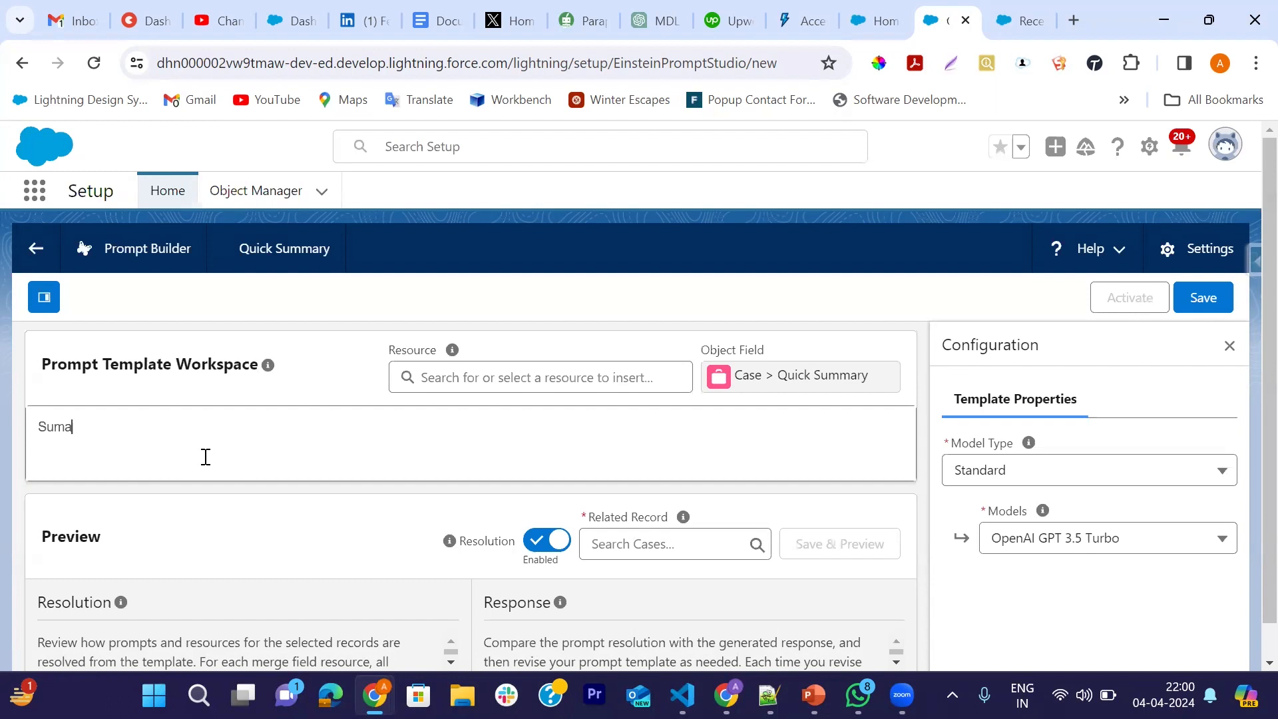
key(BackSpace)
text(marize the con)
text(catn)
key(BackSpace)
text(enation of )
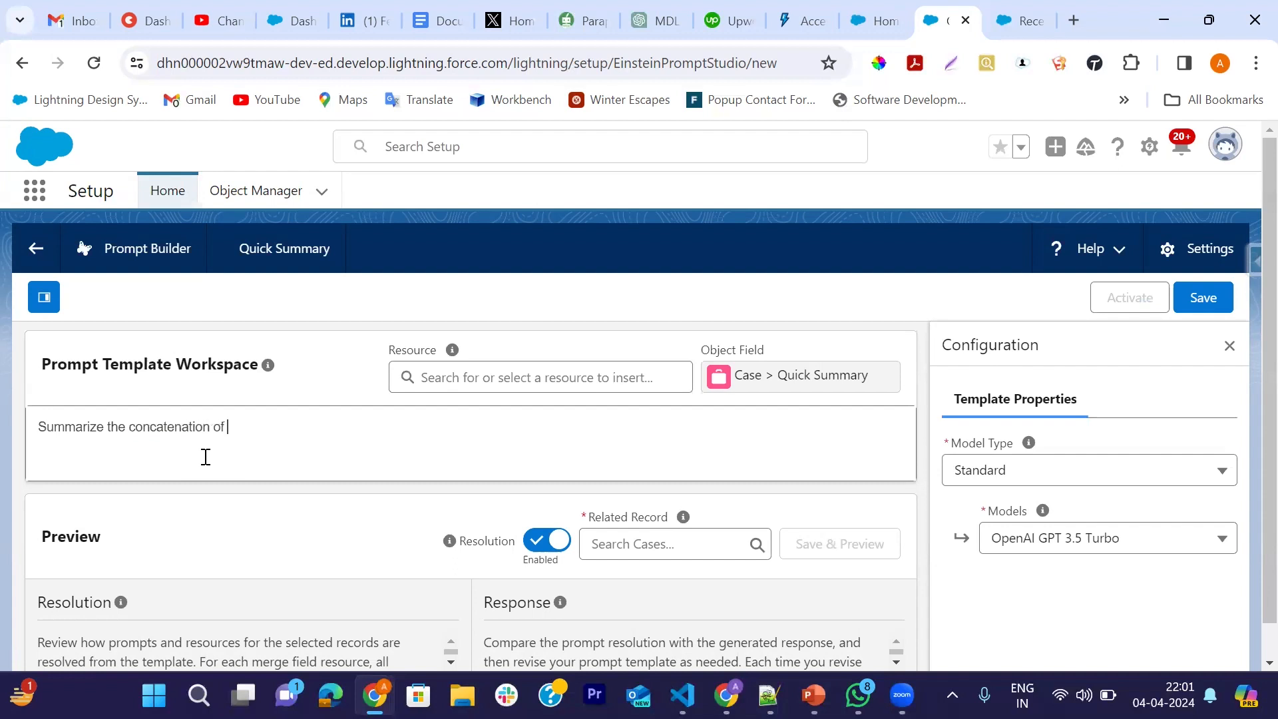
text(the contents of the comme)
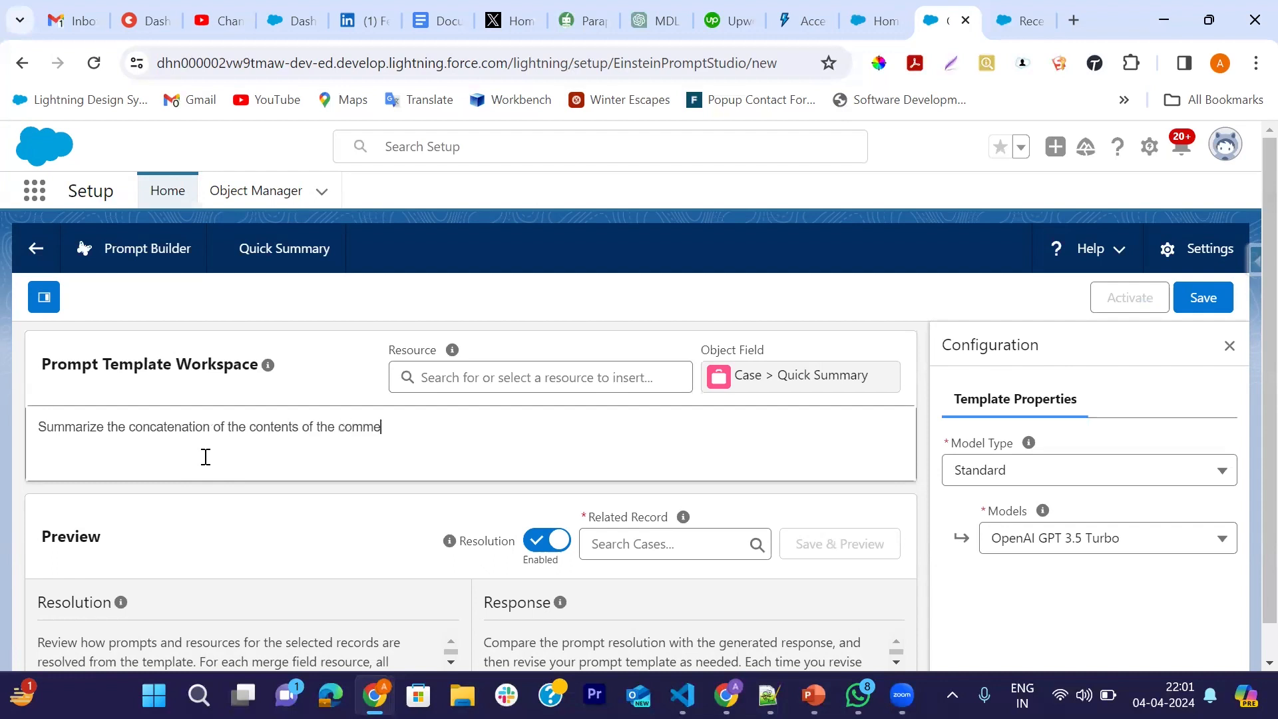
text(nt bodi)
text(es o)
text(f)
Step: Insert the Case object's Case Comments related list as a resource at the end of the prompt text
click(454, 373)
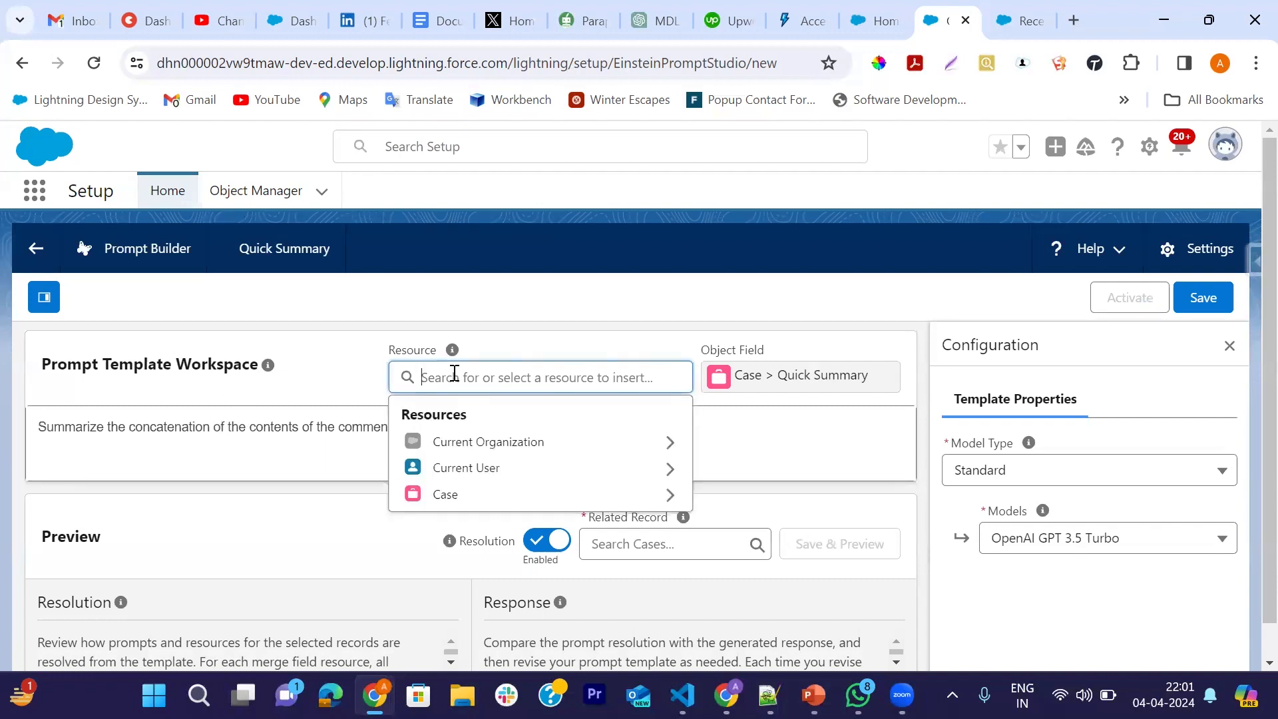
click(621, 496)
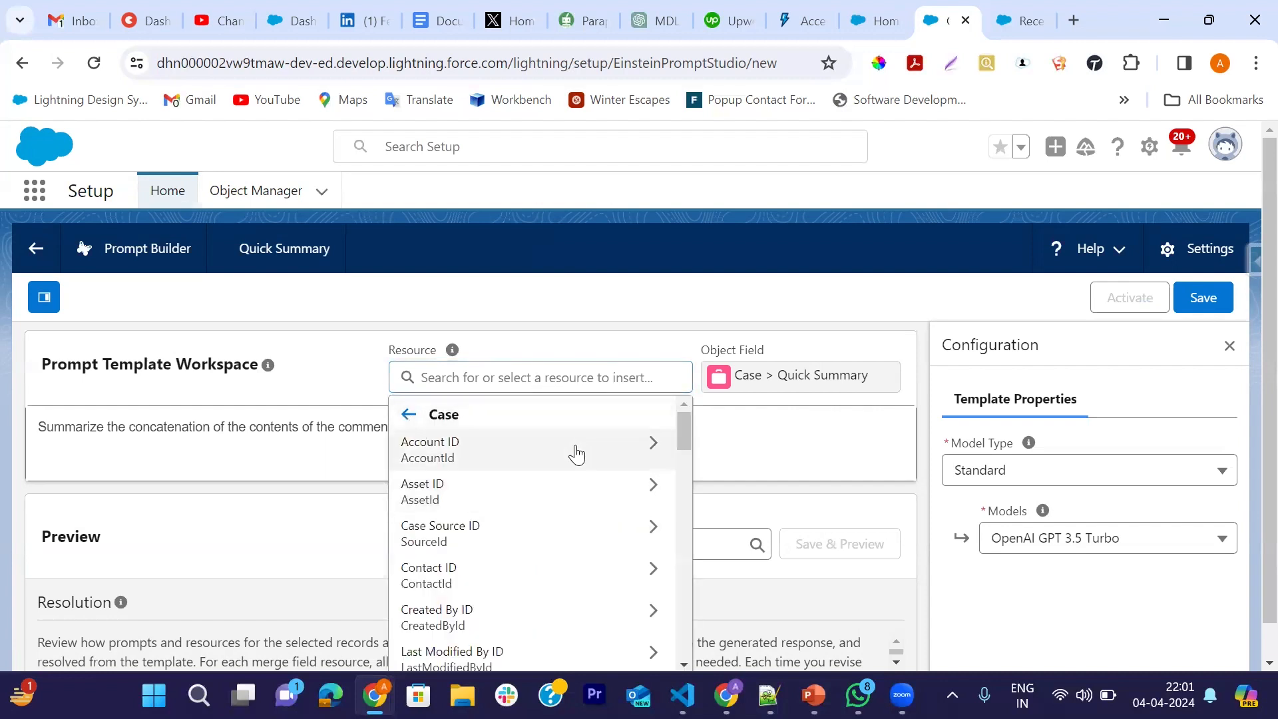
scroll(516, 571, down, 5)
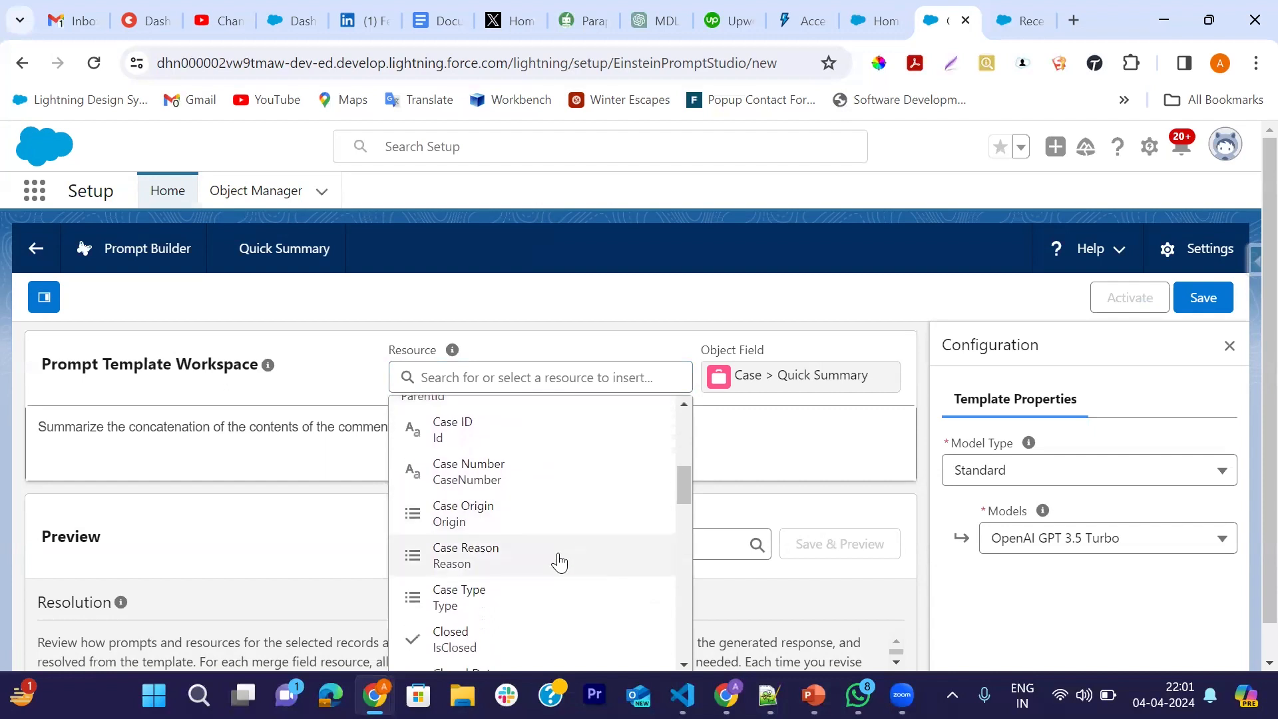
scroll(559, 562, down, 3)
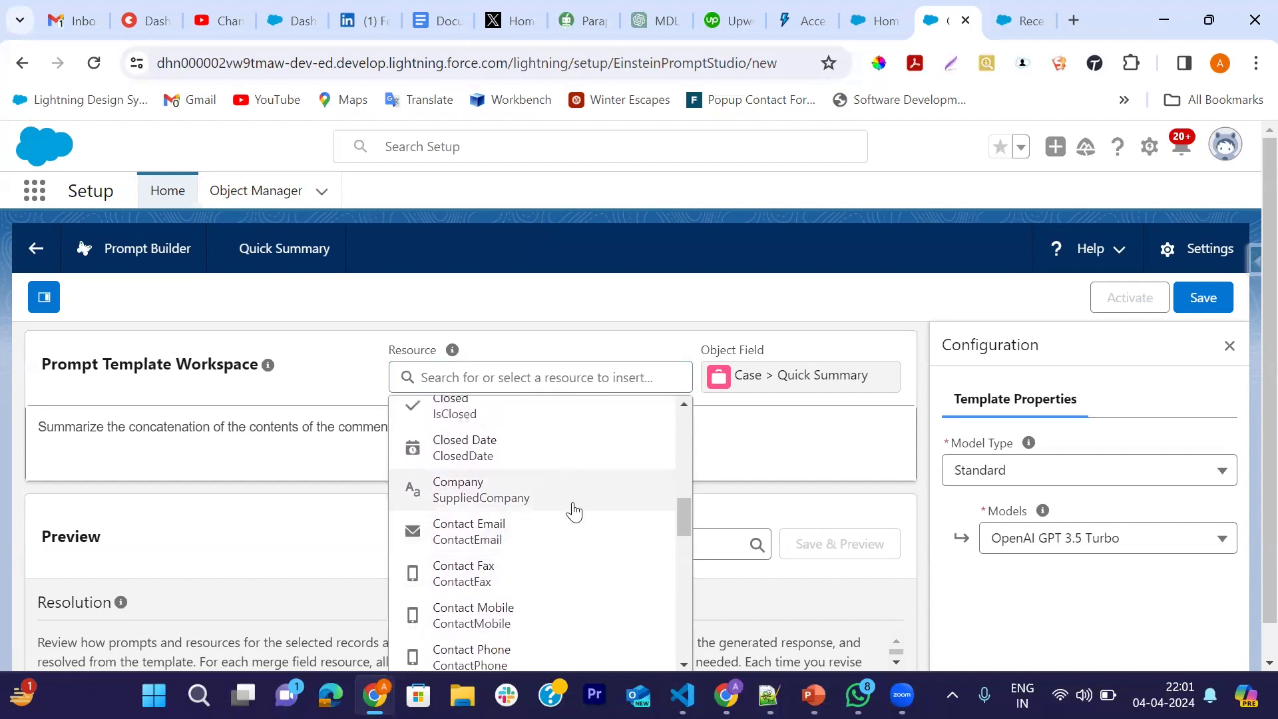
scroll(592, 555, down, 1)
scroll(592, 554, down, 5)
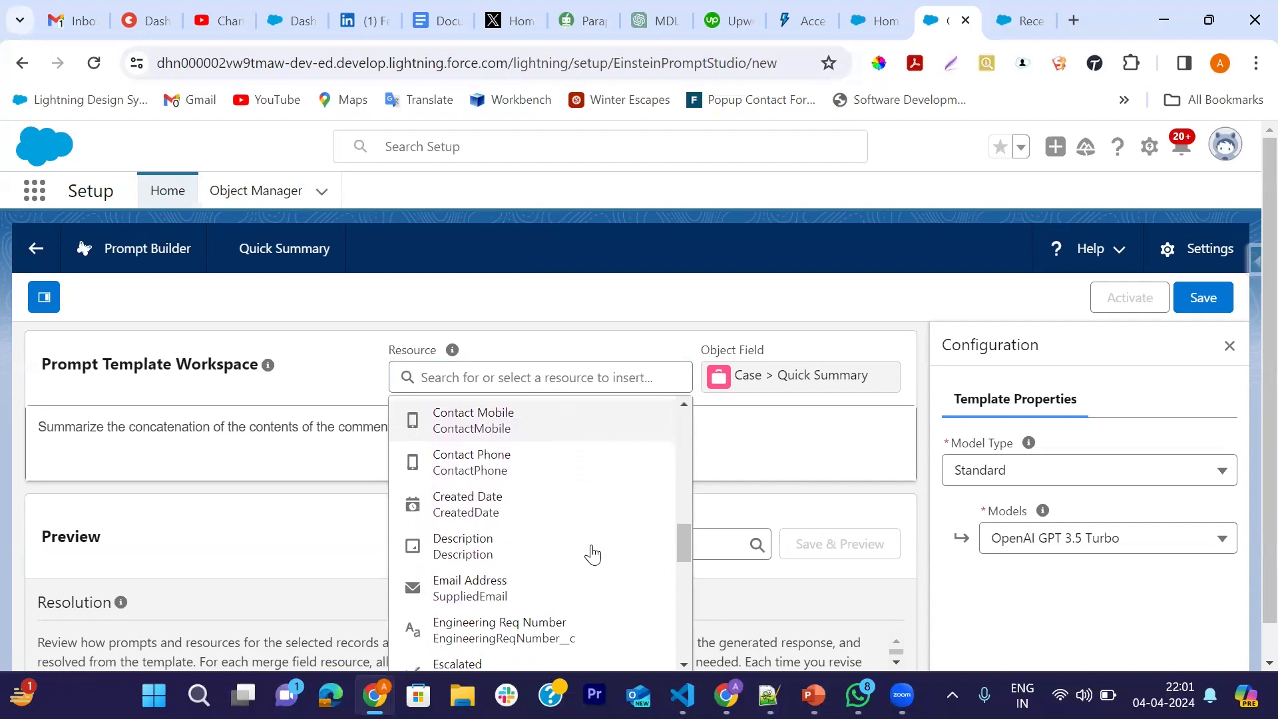
scroll(592, 579, down, 1)
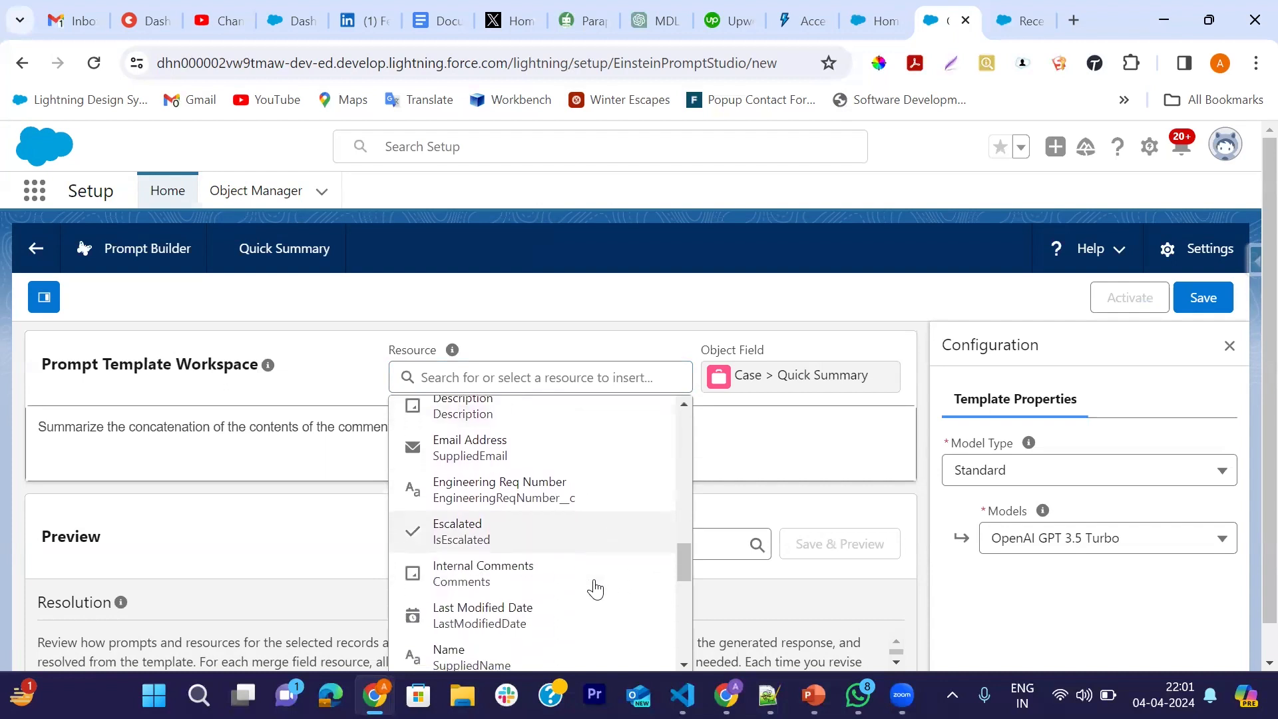
scroll(602, 577, down, 1)
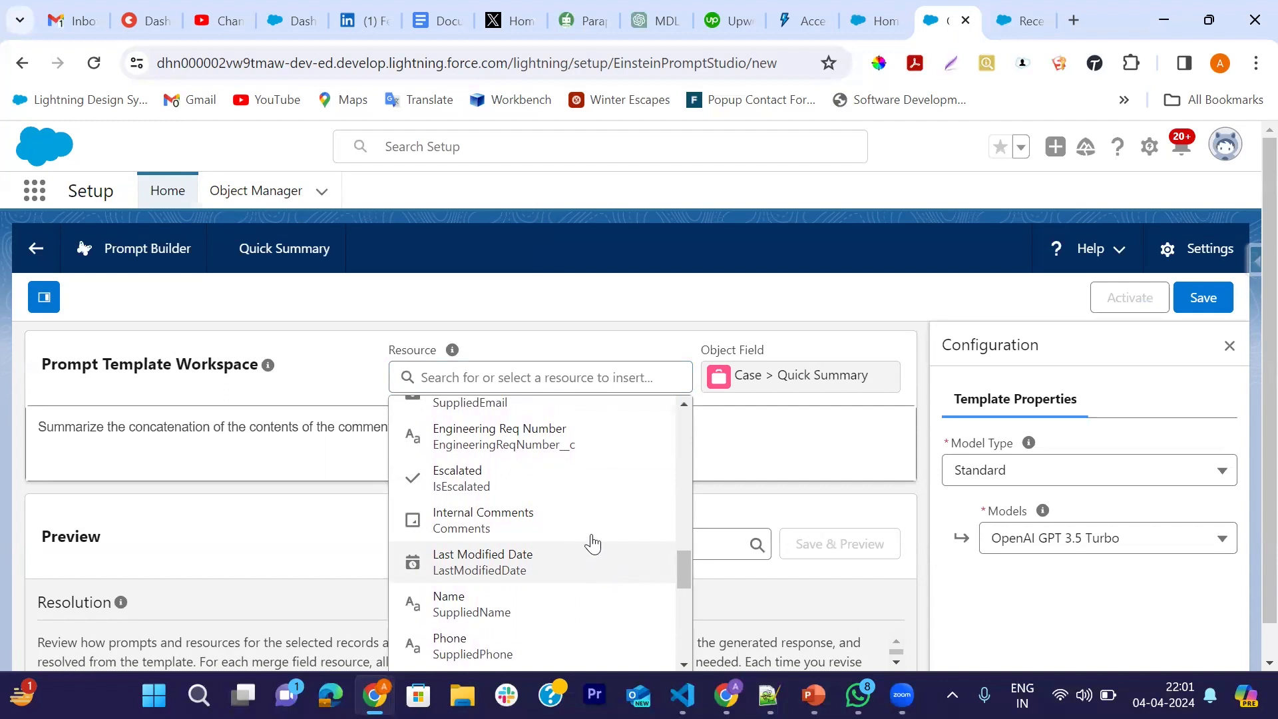
scroll(586, 526, up, 6)
click(558, 377)
text(cas)
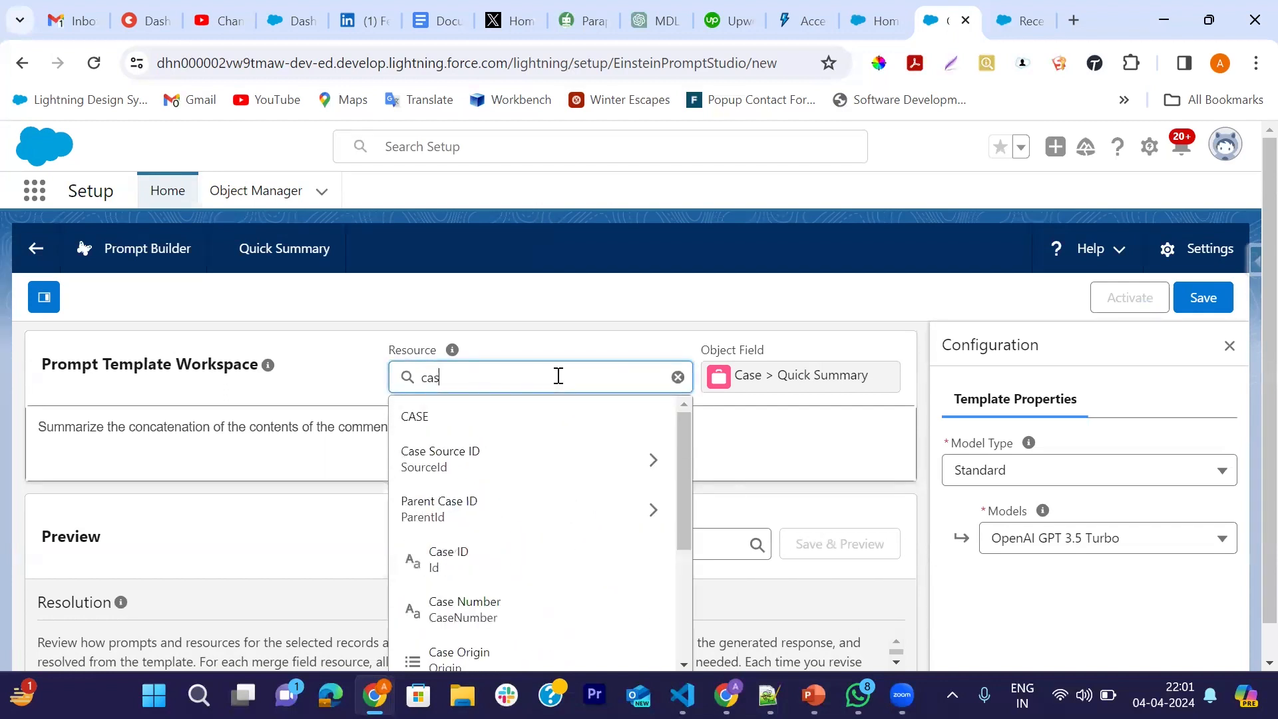
text(ee)
key(BackSpace)
text(com)
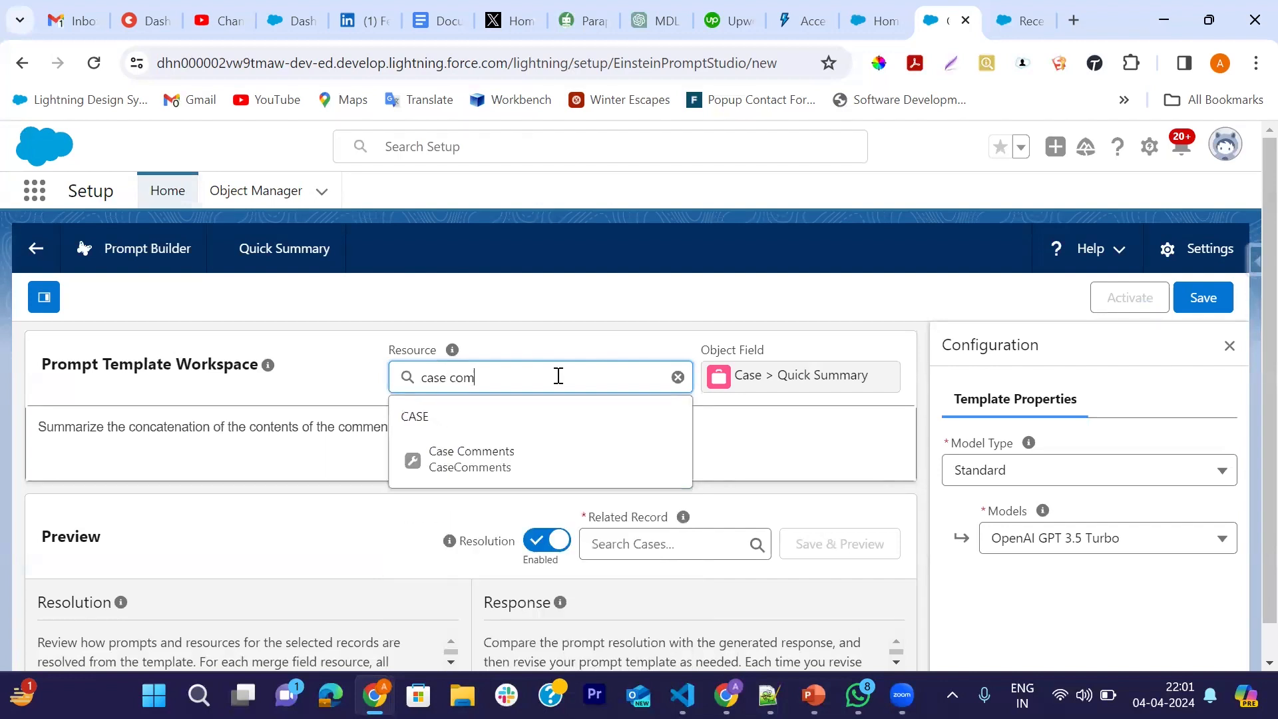
click(491, 469)
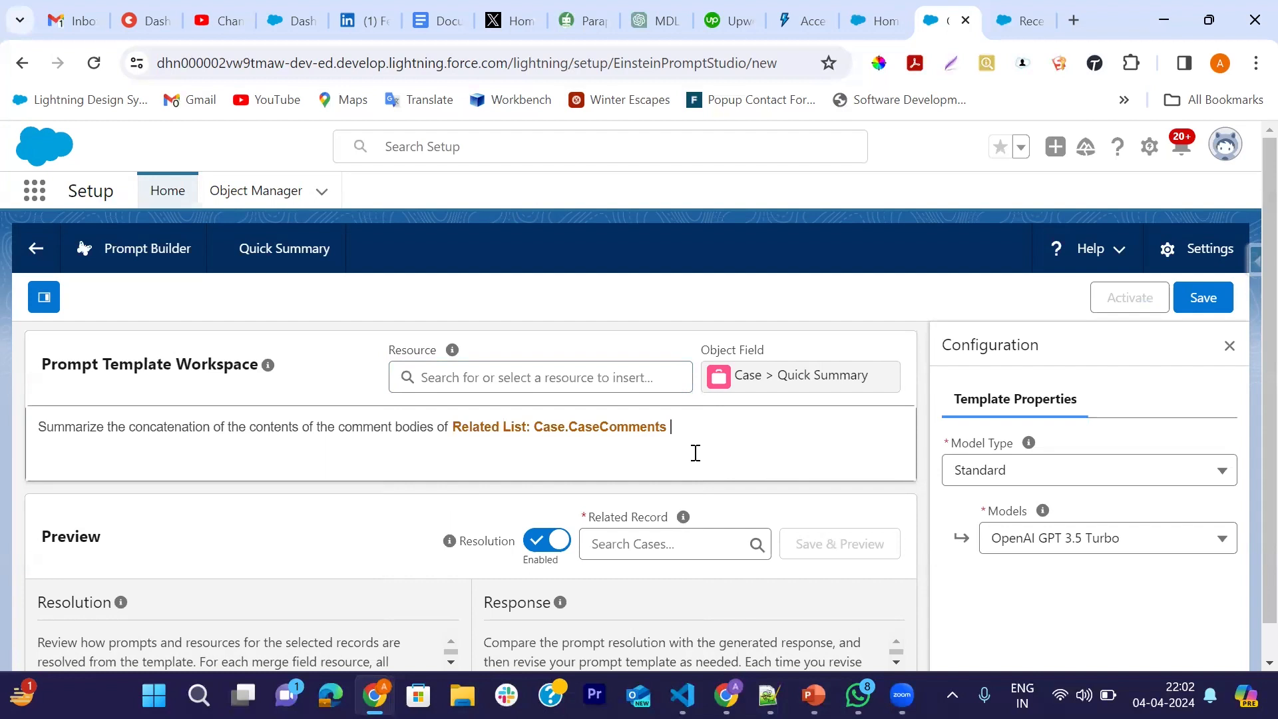
Step: Continue the prompt with "along with the text from" and insert the case's Subject field after it
text(along with the text from)
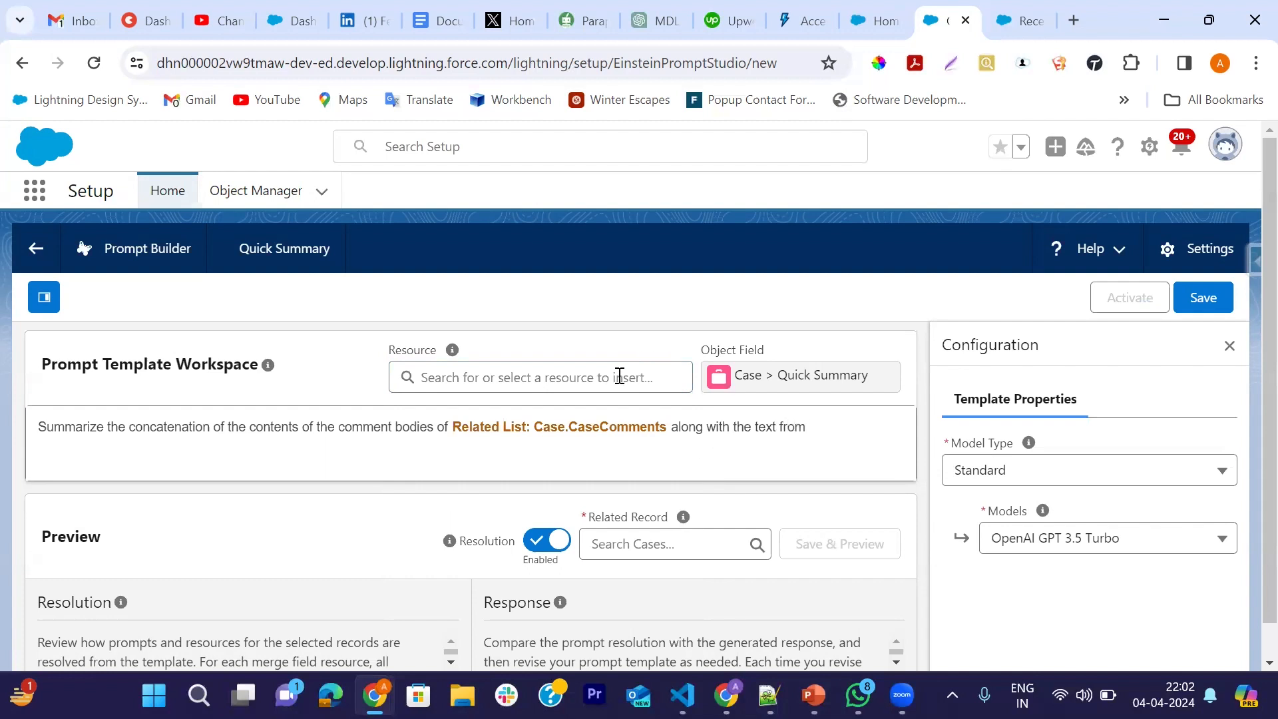
click(597, 379)
text(subje)
key(BackSpace)
key(BackSpace)
key(BackSpace)
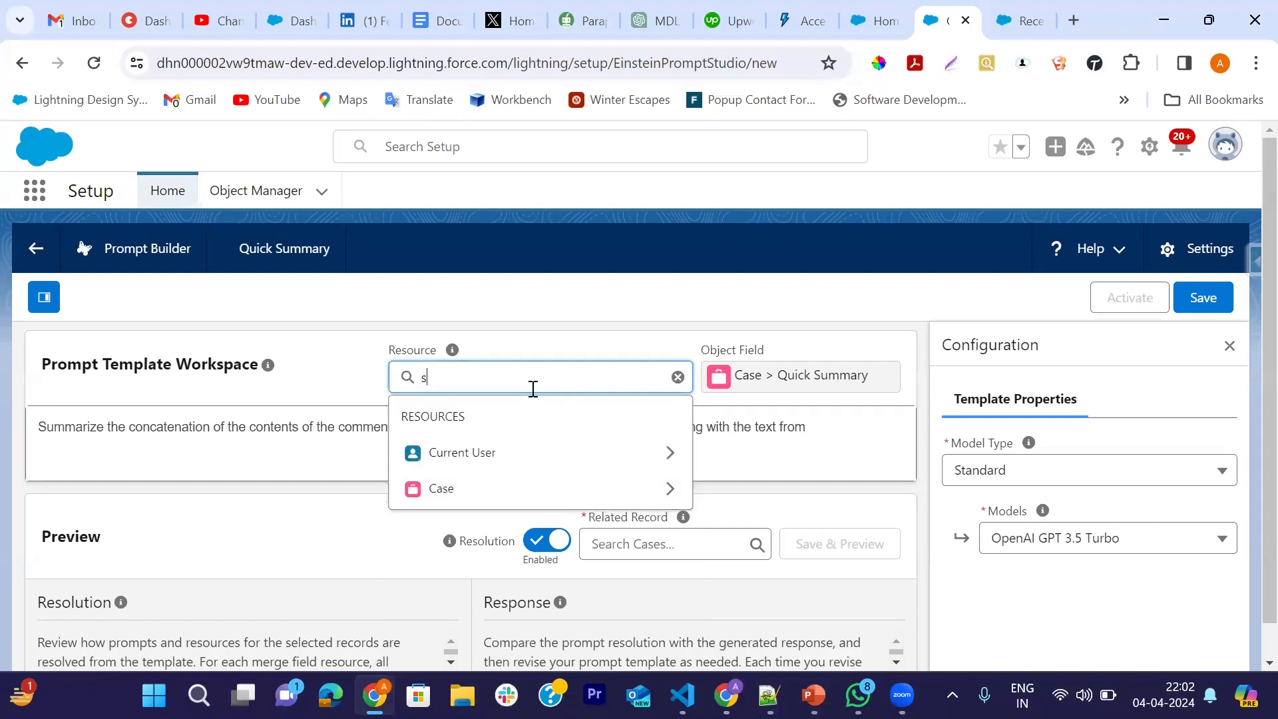
click(562, 493)
click(537, 382)
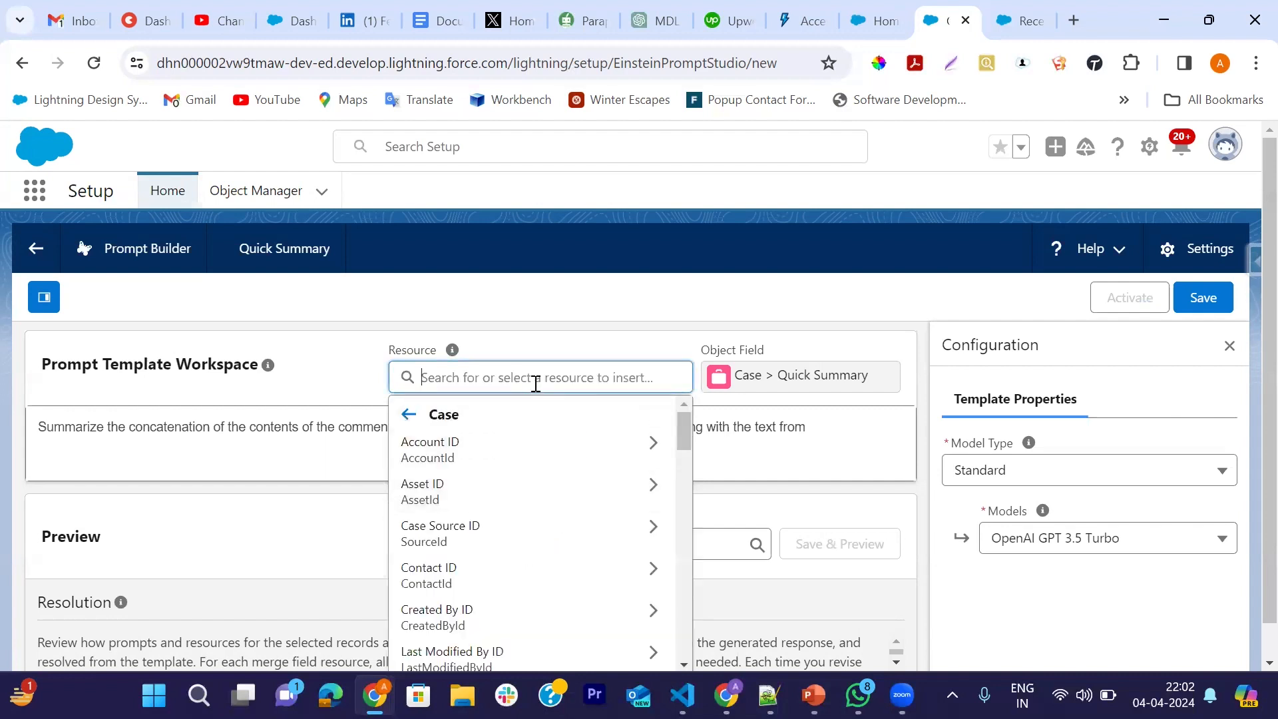
text(sub)
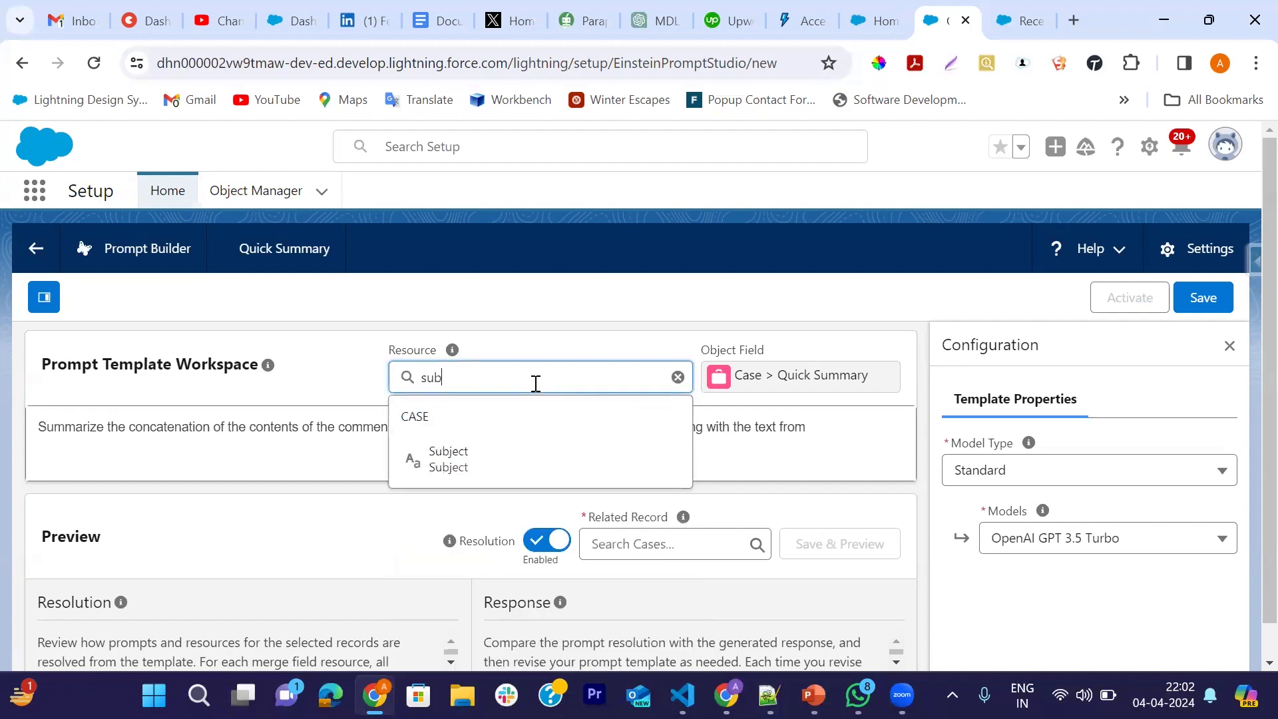
click(476, 467)
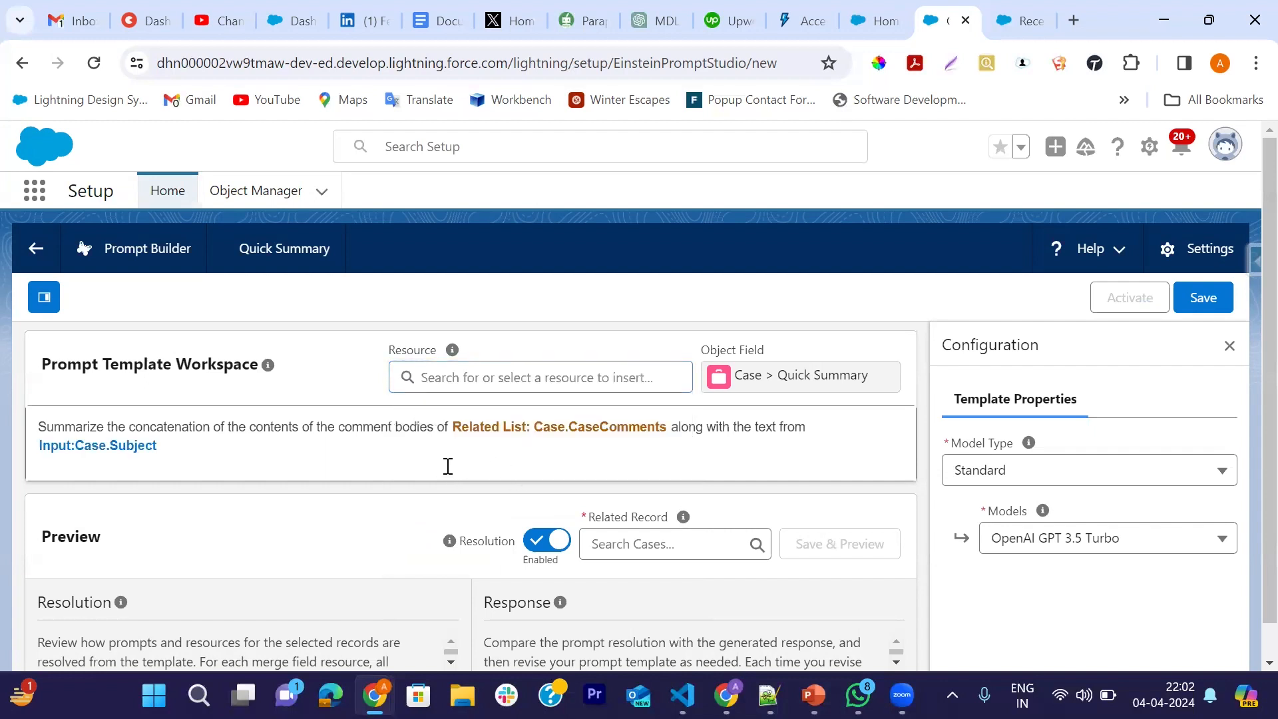
Step: Add ", the case priority which is" to the prompt, followed by the case's Priority field
text(, the case priority which is)
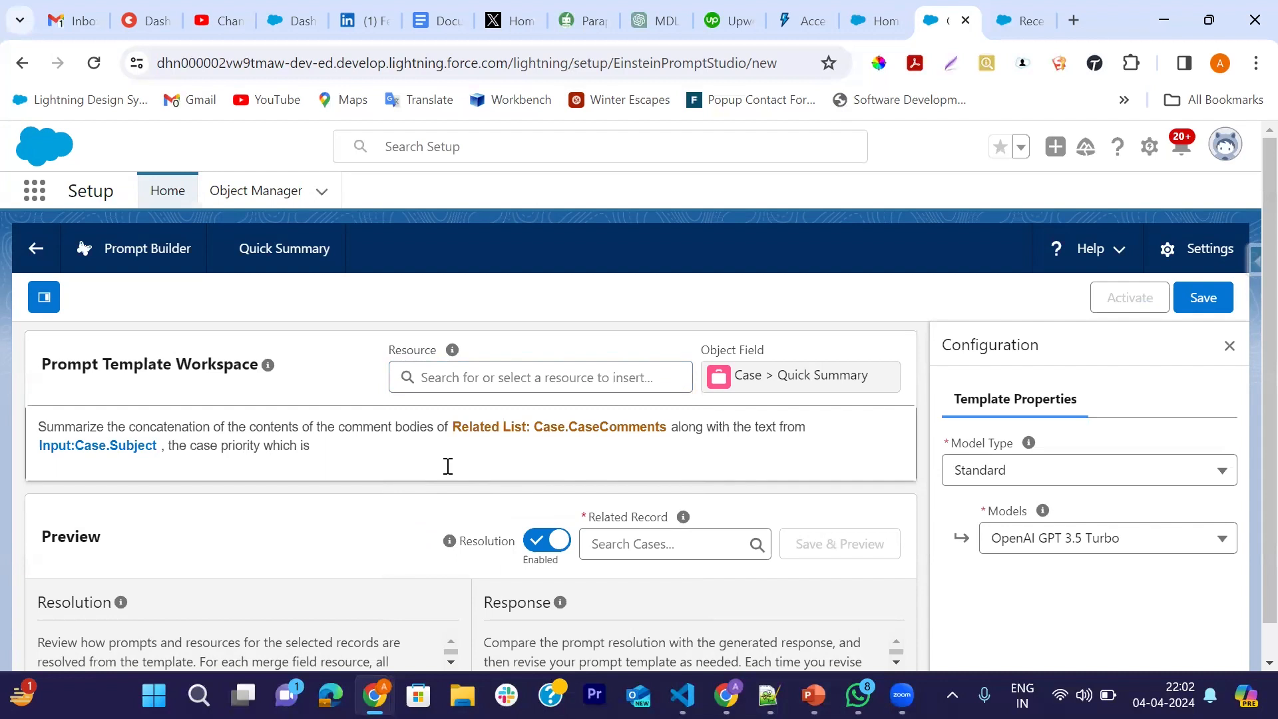
click(535, 374)
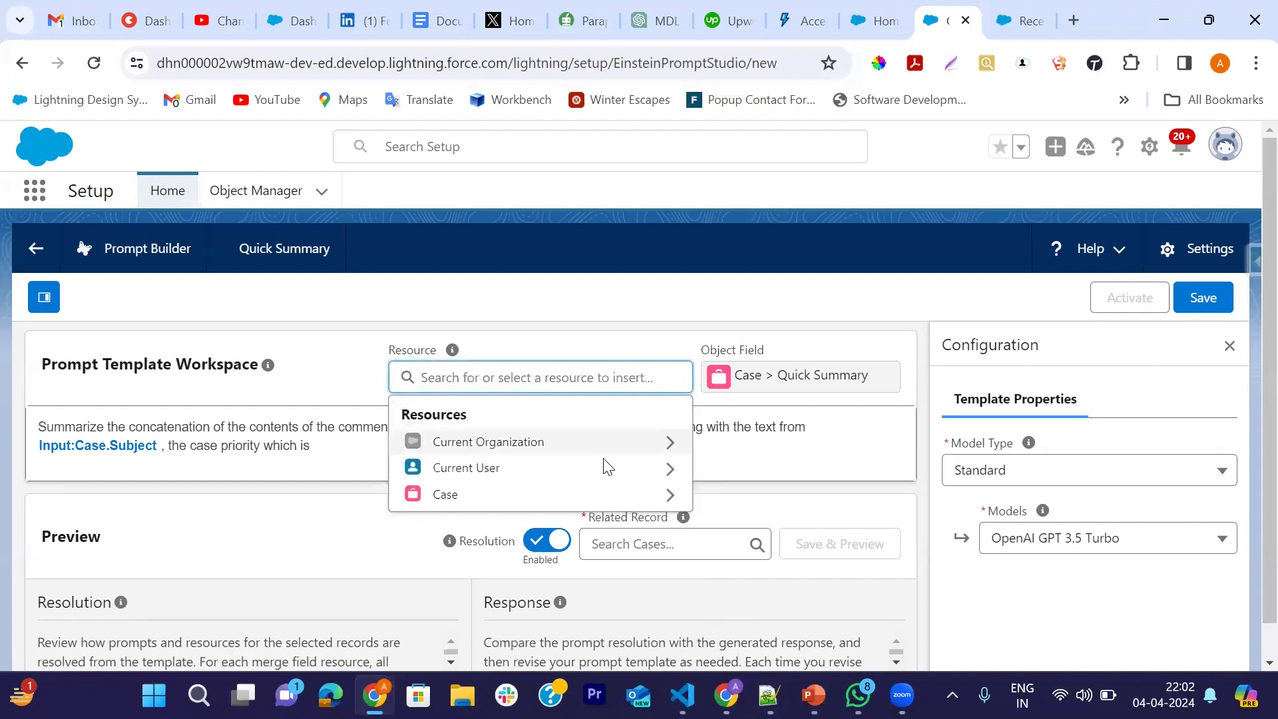
click(582, 499)
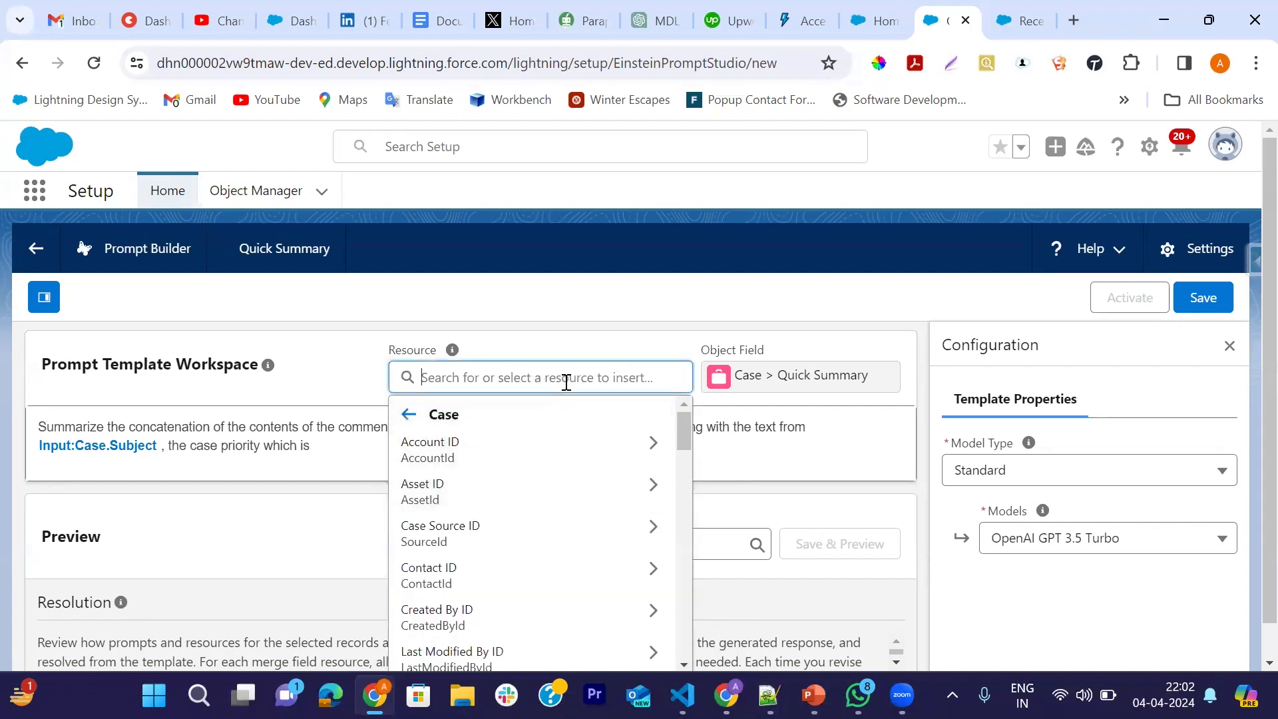
text(prio)
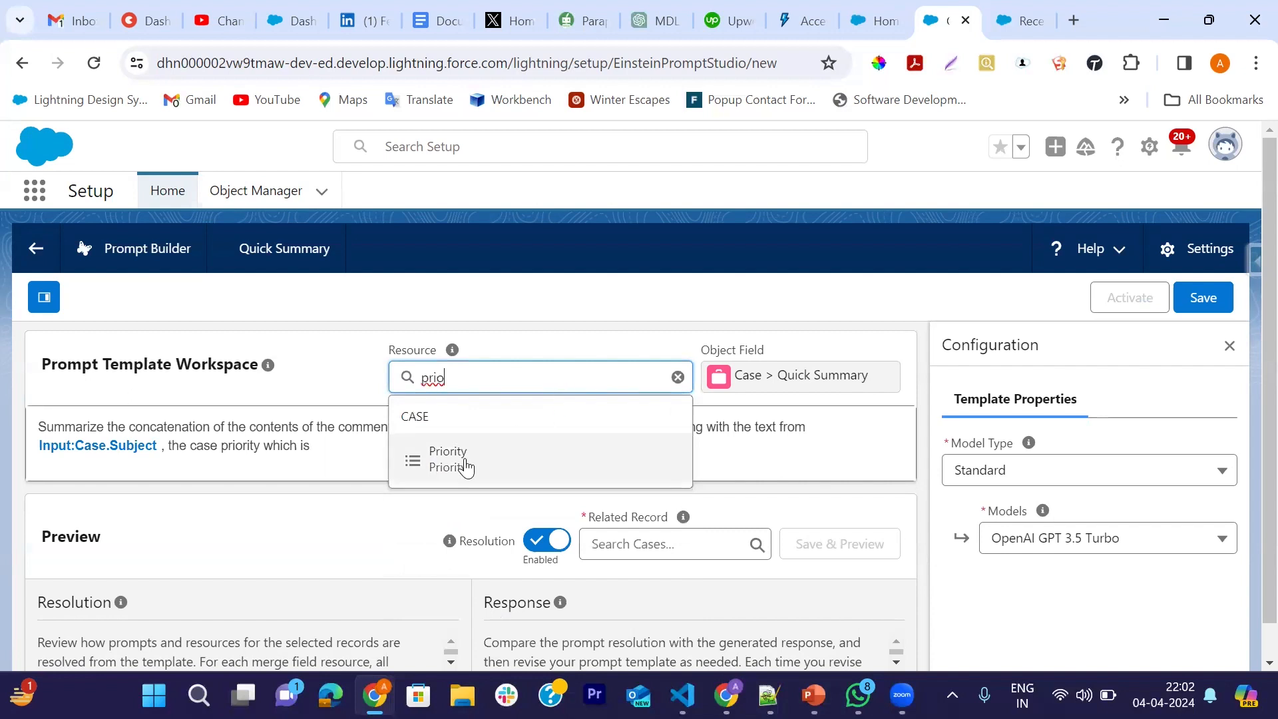
click(467, 465)
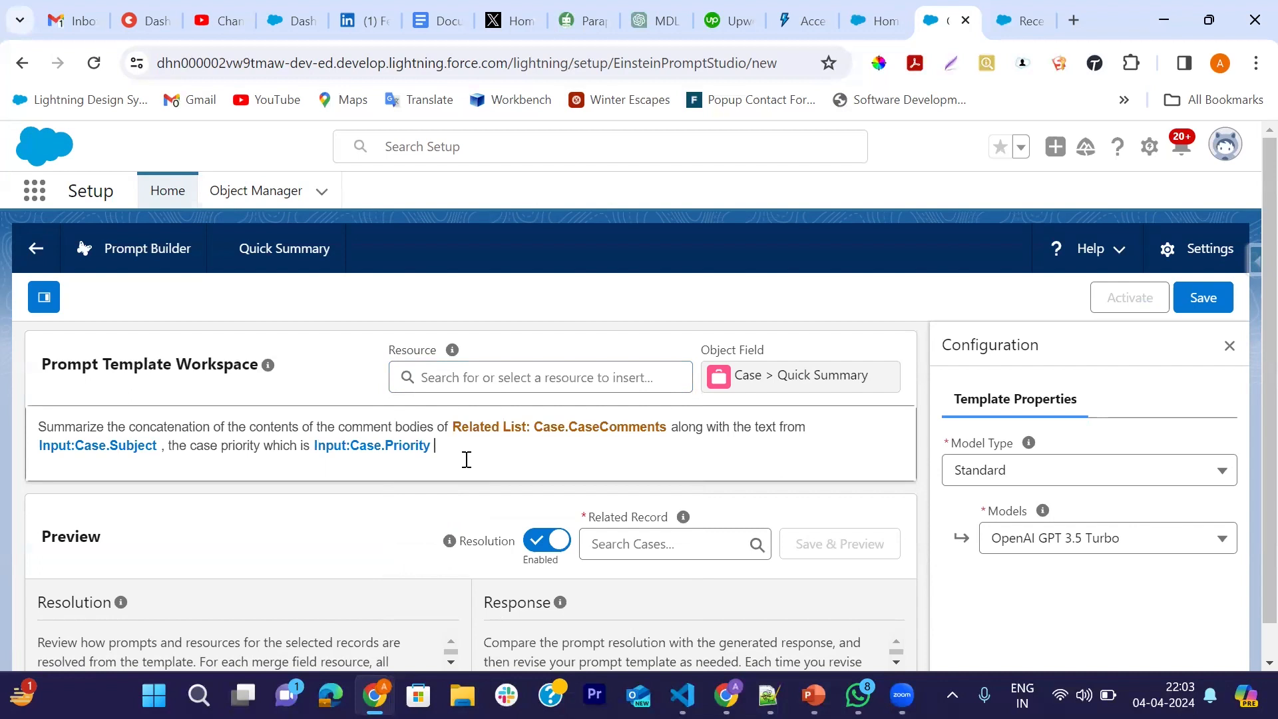
Step: Add ". and the case type which is" to the prompt, followed by the Case Type field
text(. and the case type which is)
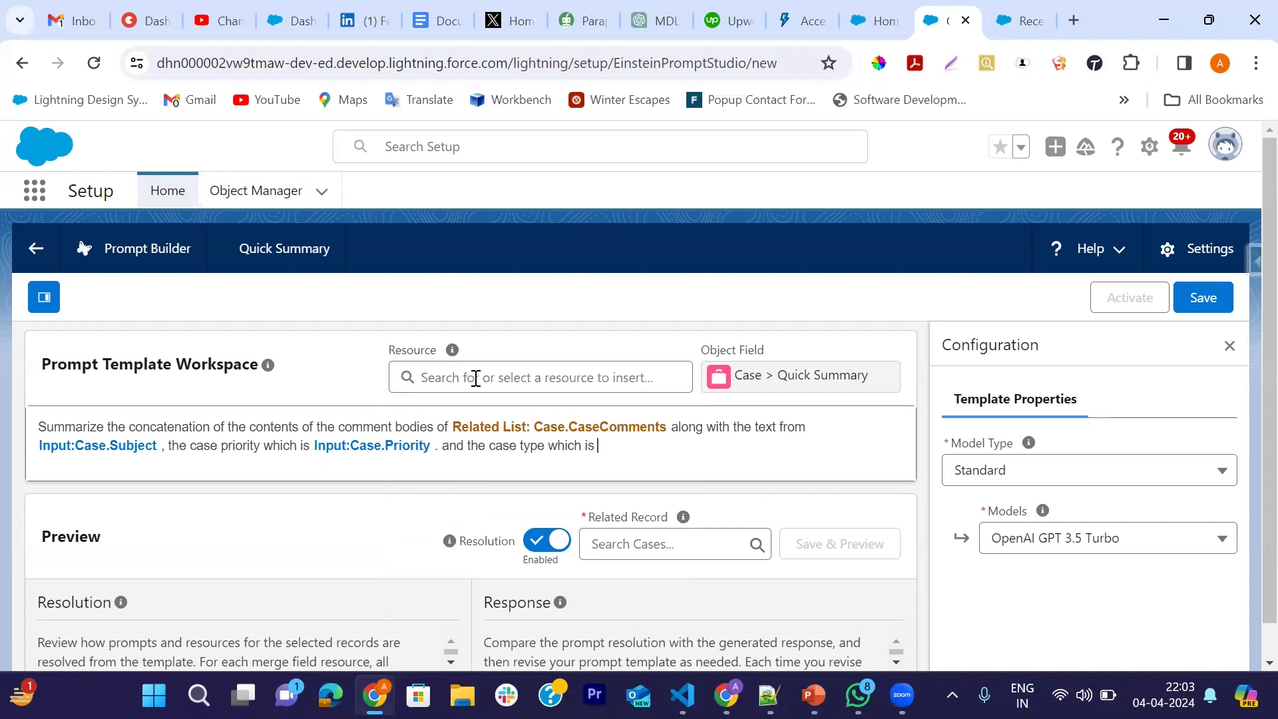
click(476, 378)
click(597, 497)
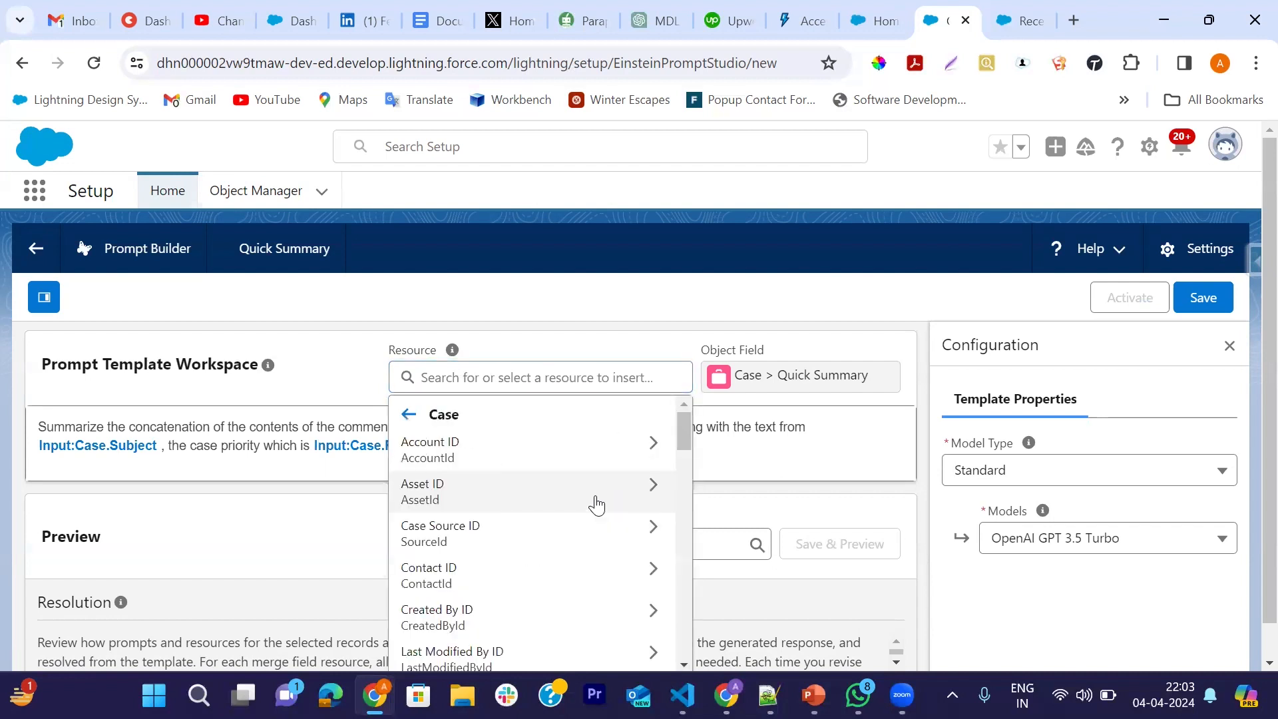
click(544, 378)
text(type)
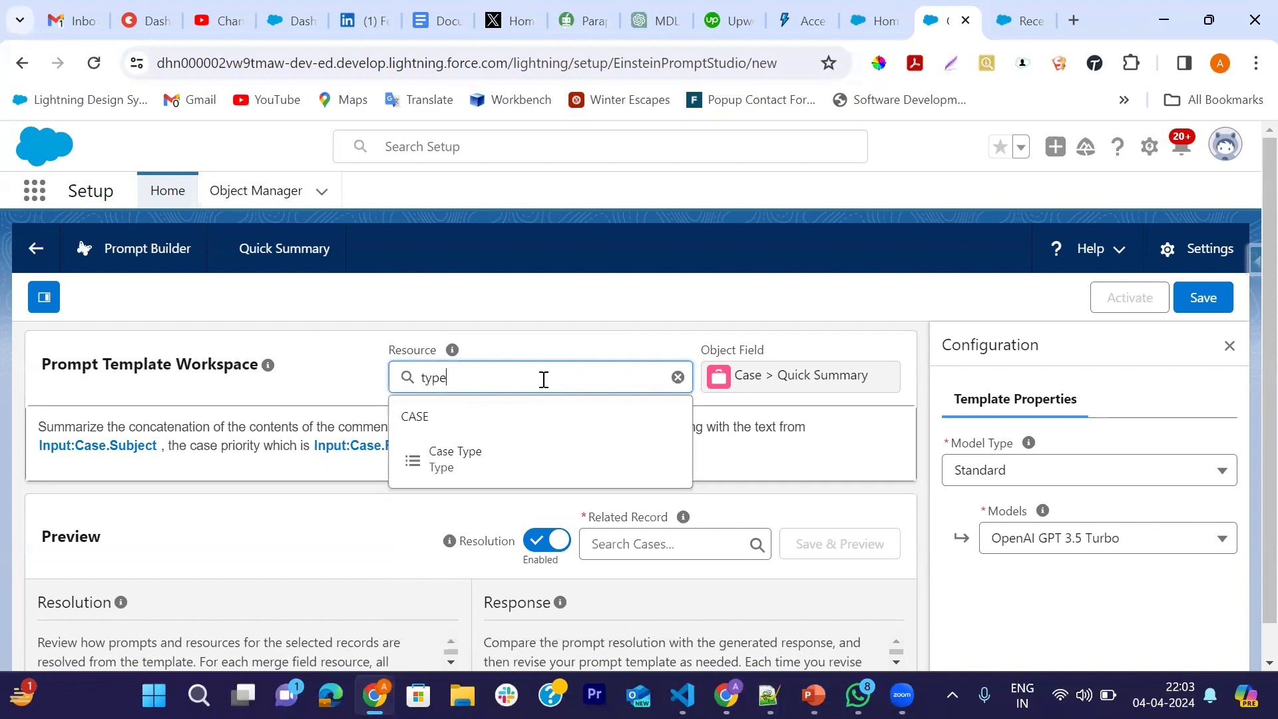
click(491, 464)
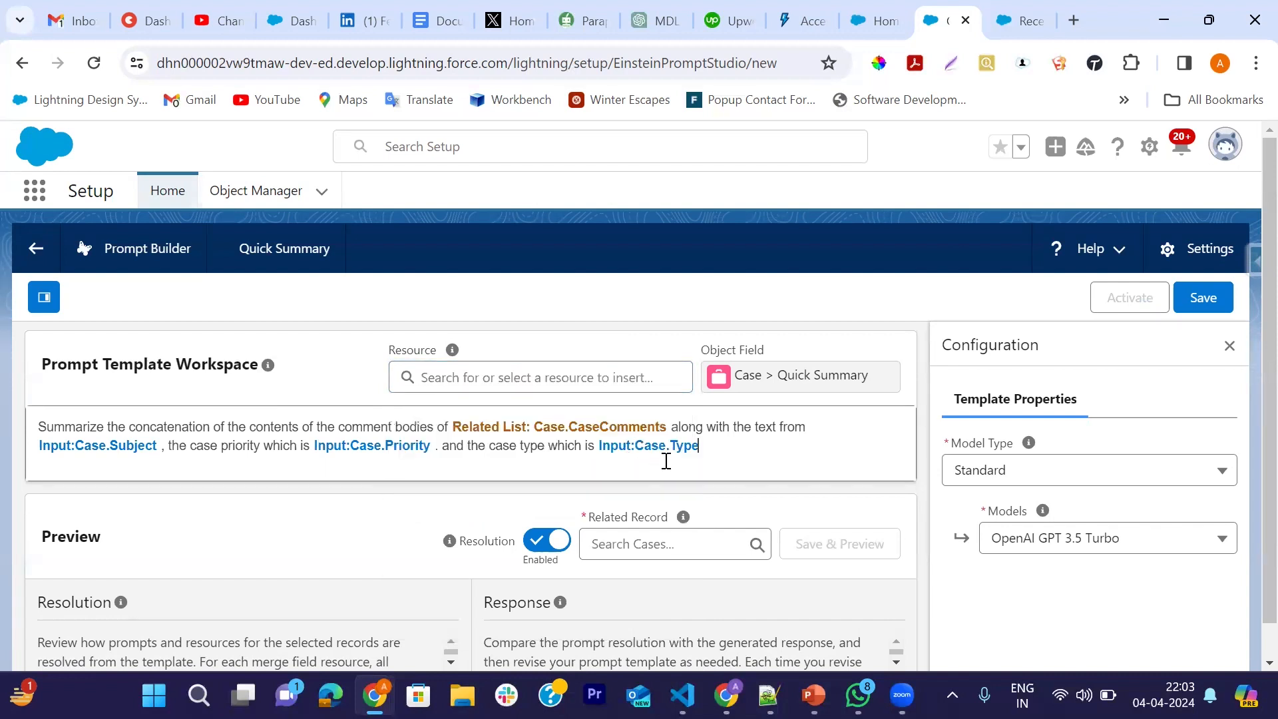
Step: End the prompt with ". Keep the response to a single short paragraph."
text(. repp)
key(BackSpace)
key(BackSpace)
key(BackSpace)
key(BackSpace)
text(teep)
key(BackSpace)
key(BackSpace)
key(BackSpace)
key(BackSpace)
text(Keep the response to a single)
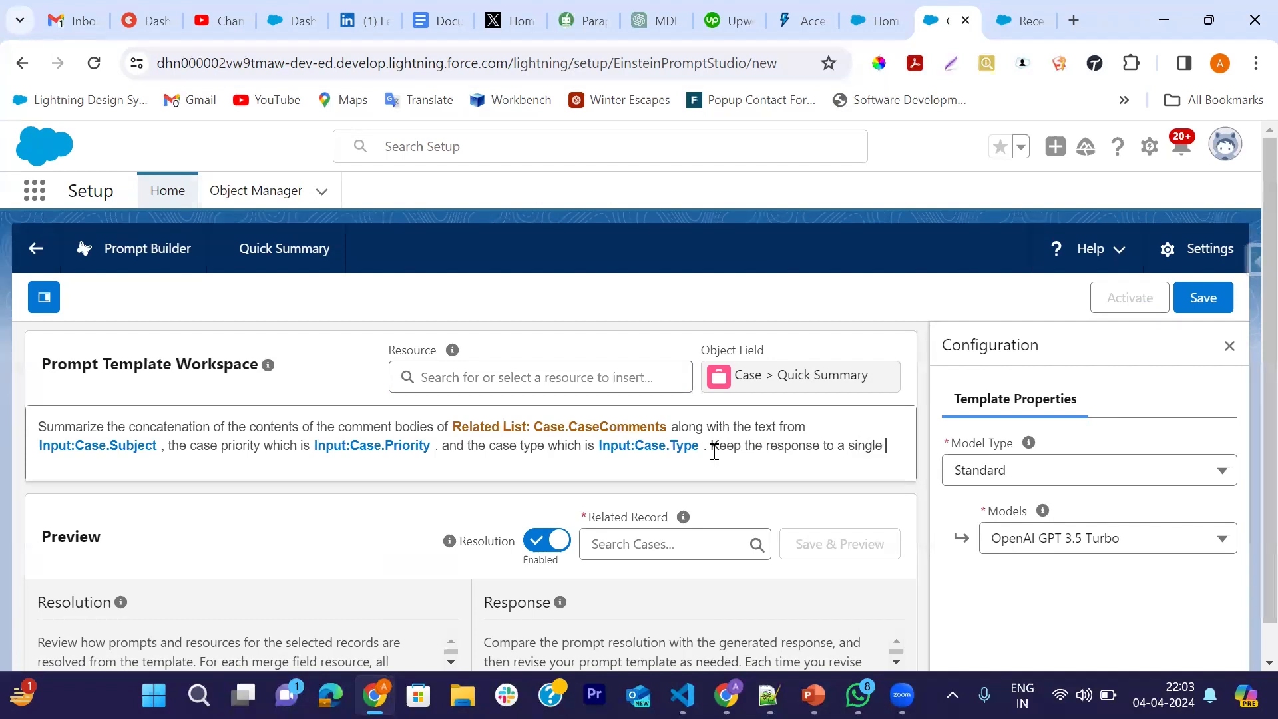
text( short paragr)
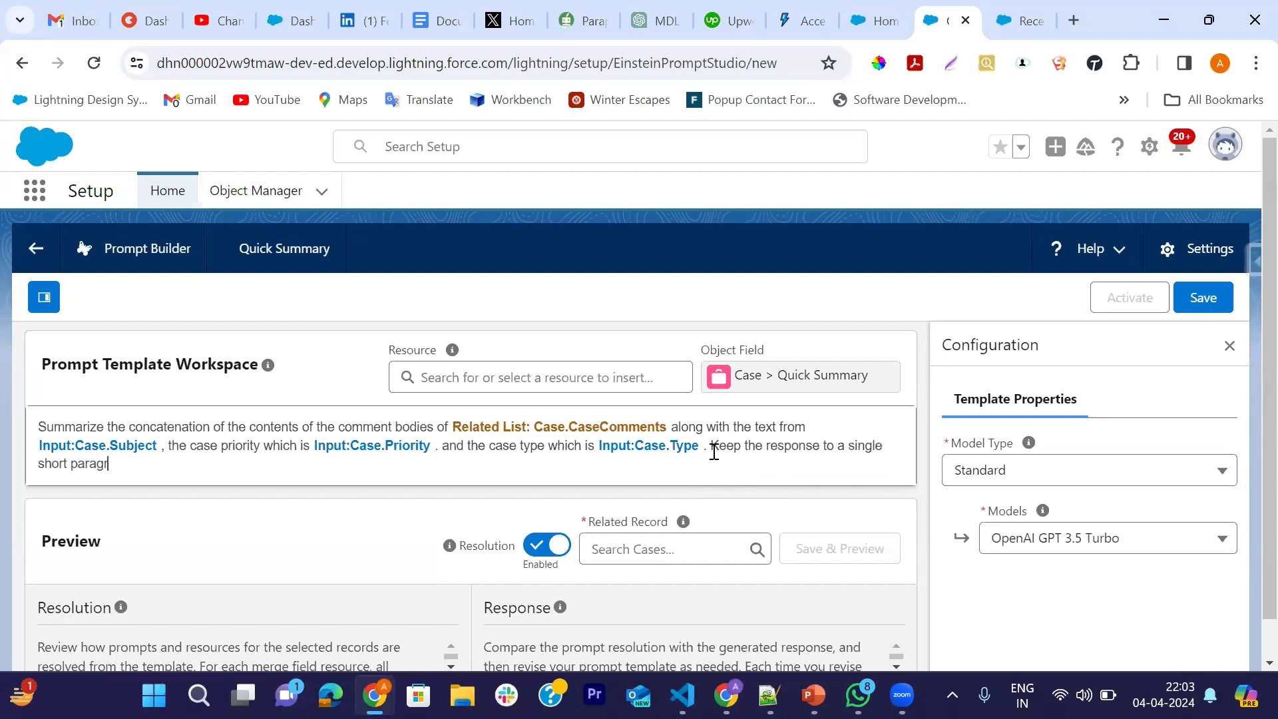
text(aph.)
Step: Search the cases for "100" and choose case 00001002 as the preview's related record
scroll(429, 501, down, 1)
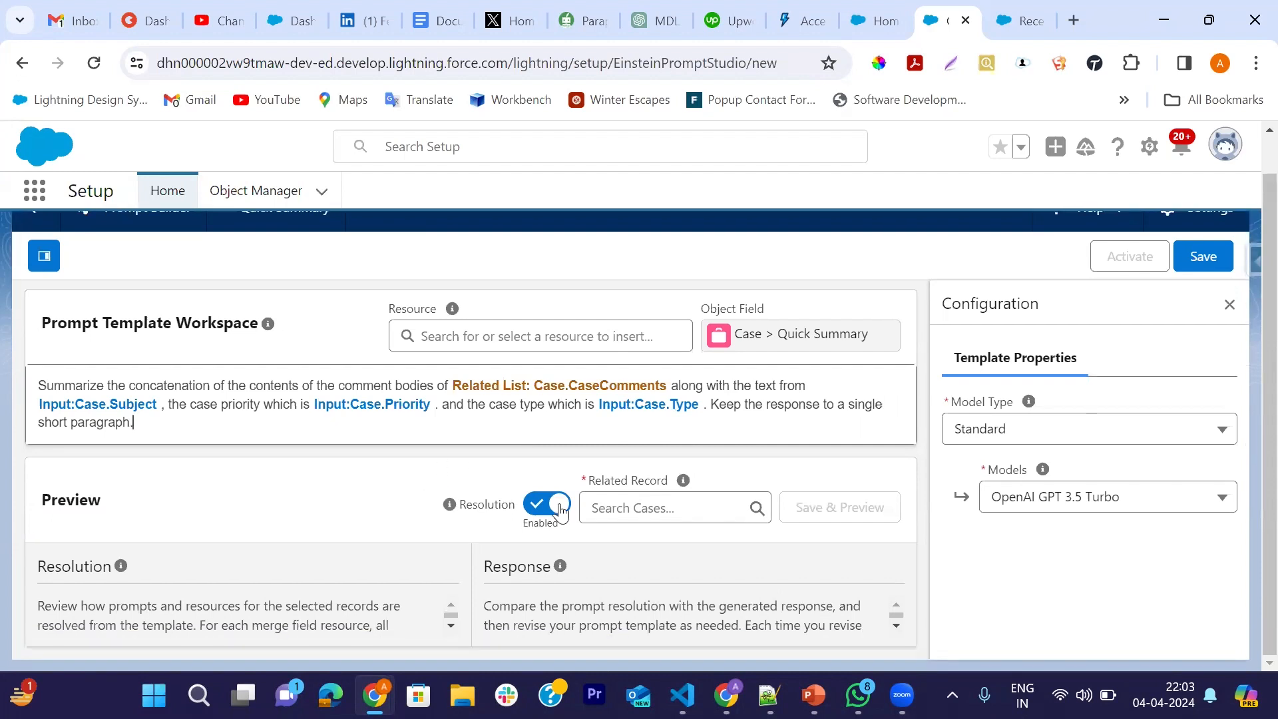
click(648, 507)
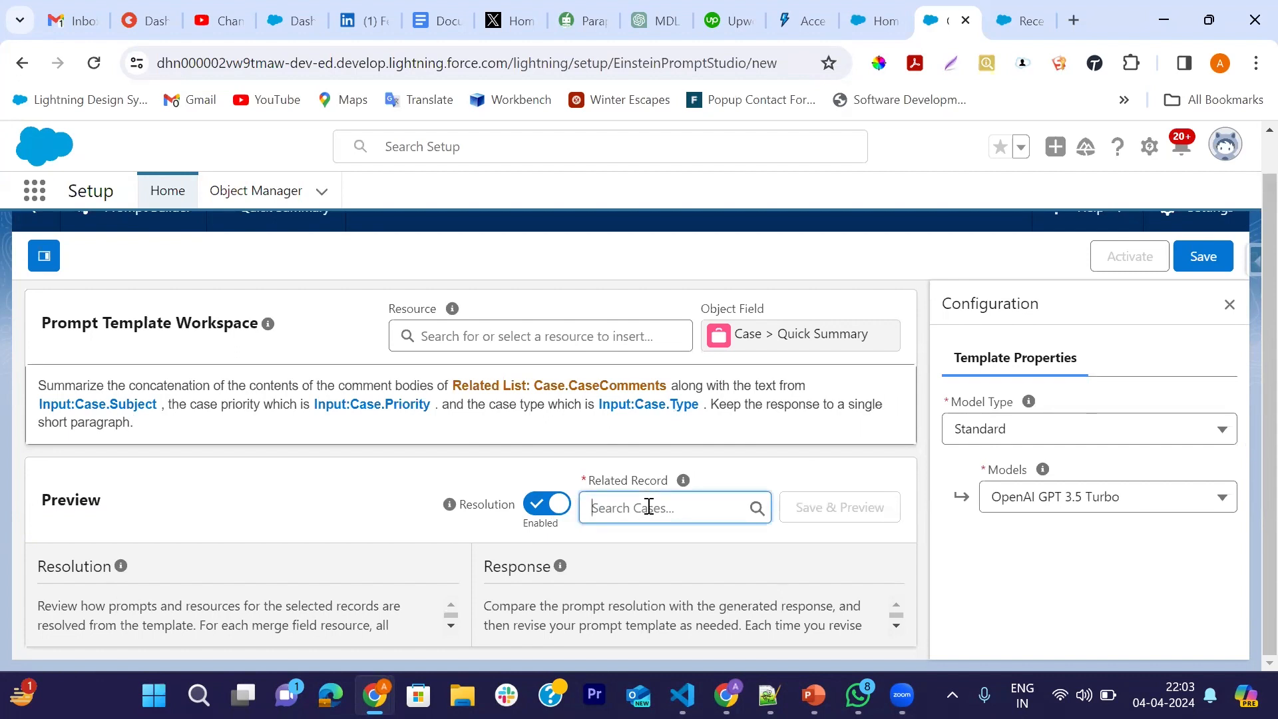
text(100)
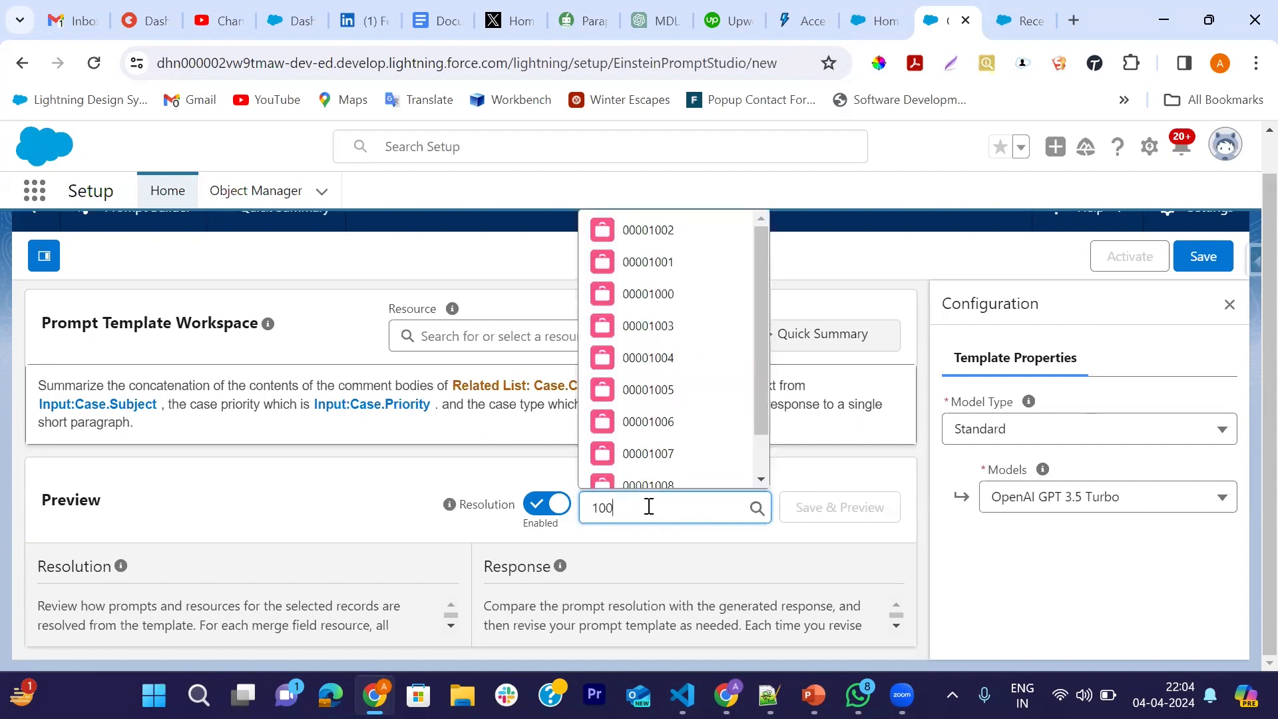
click(664, 230)
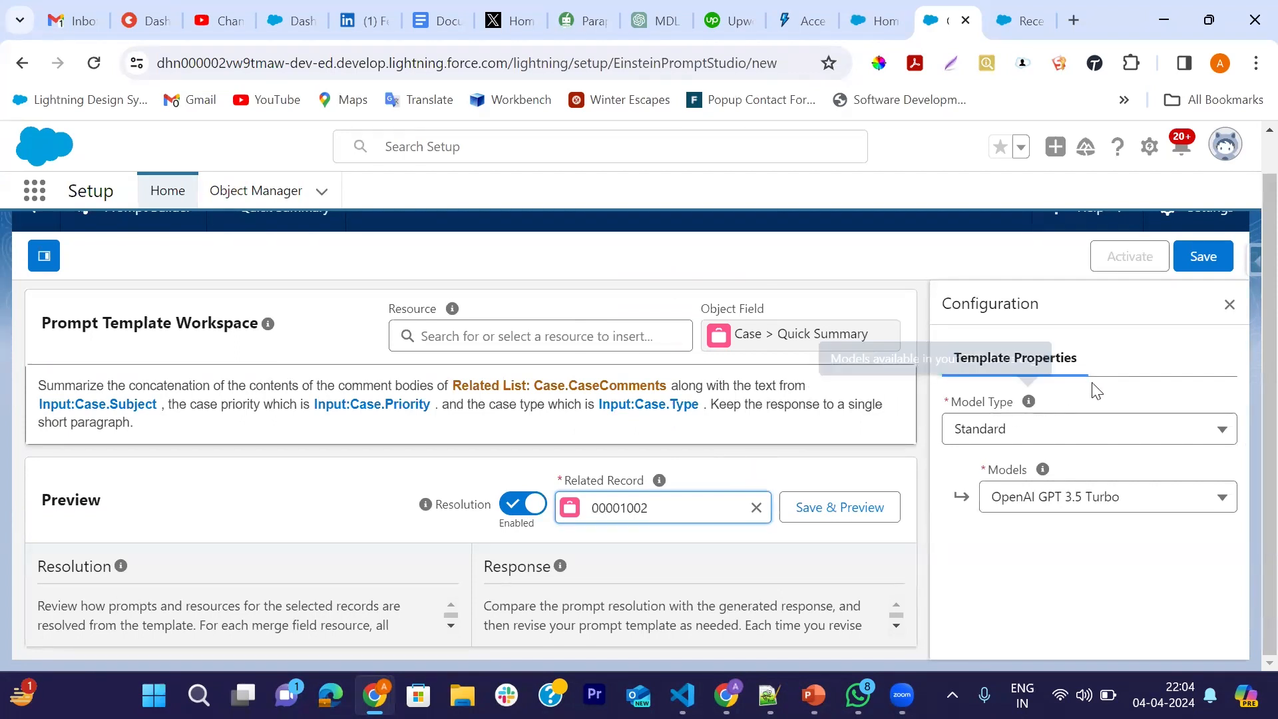
Step: Keep the Standard model type, set the model to OpenAI GPT 4, and save and preview the template
click(1087, 439)
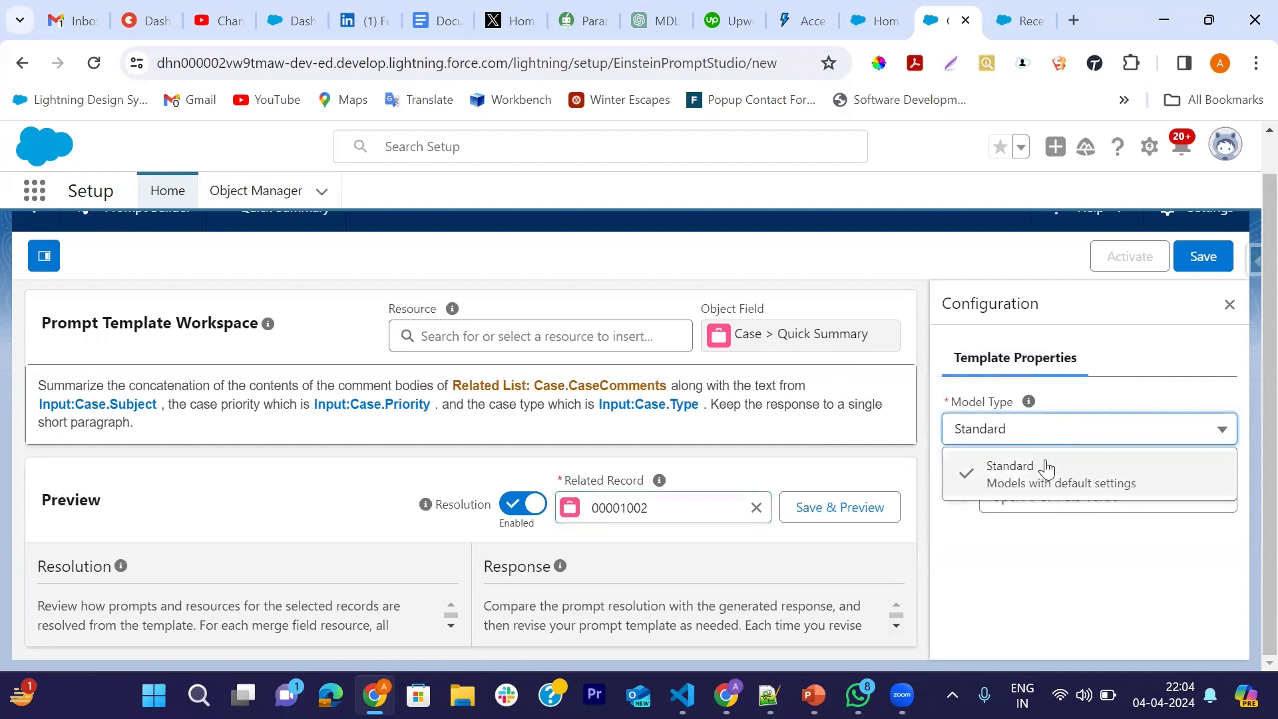
click(1045, 468)
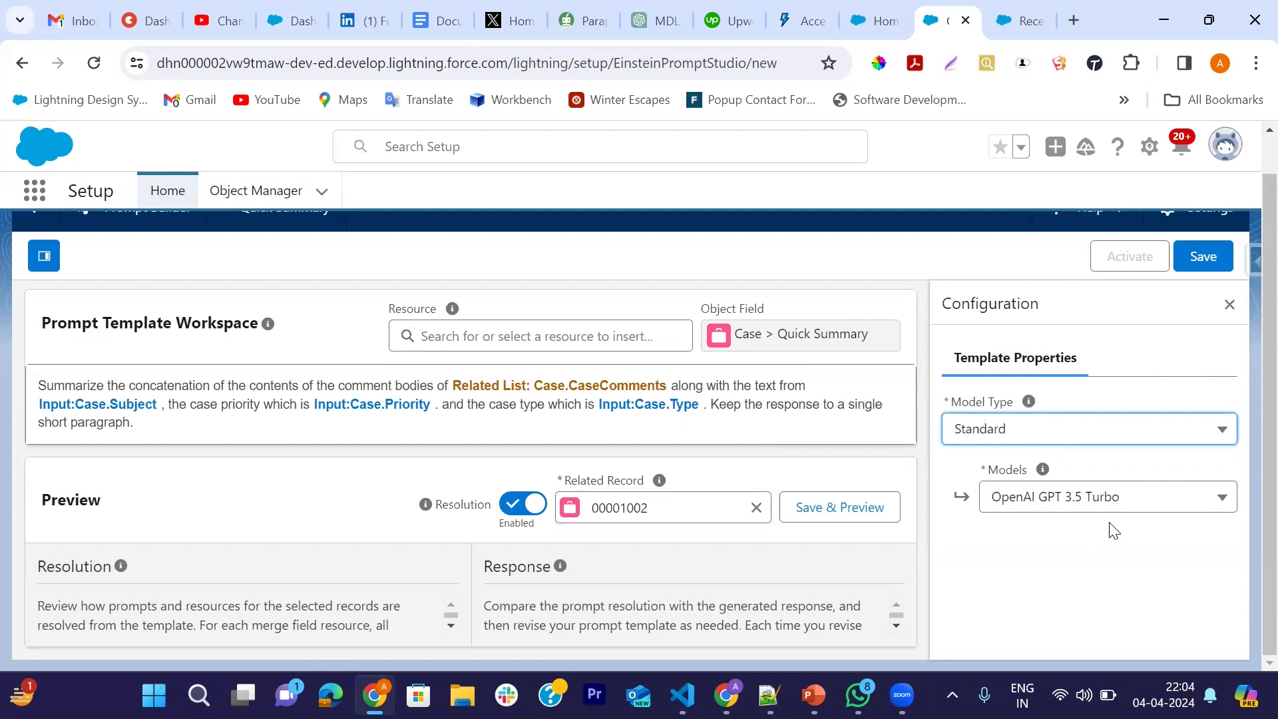
click(1135, 510)
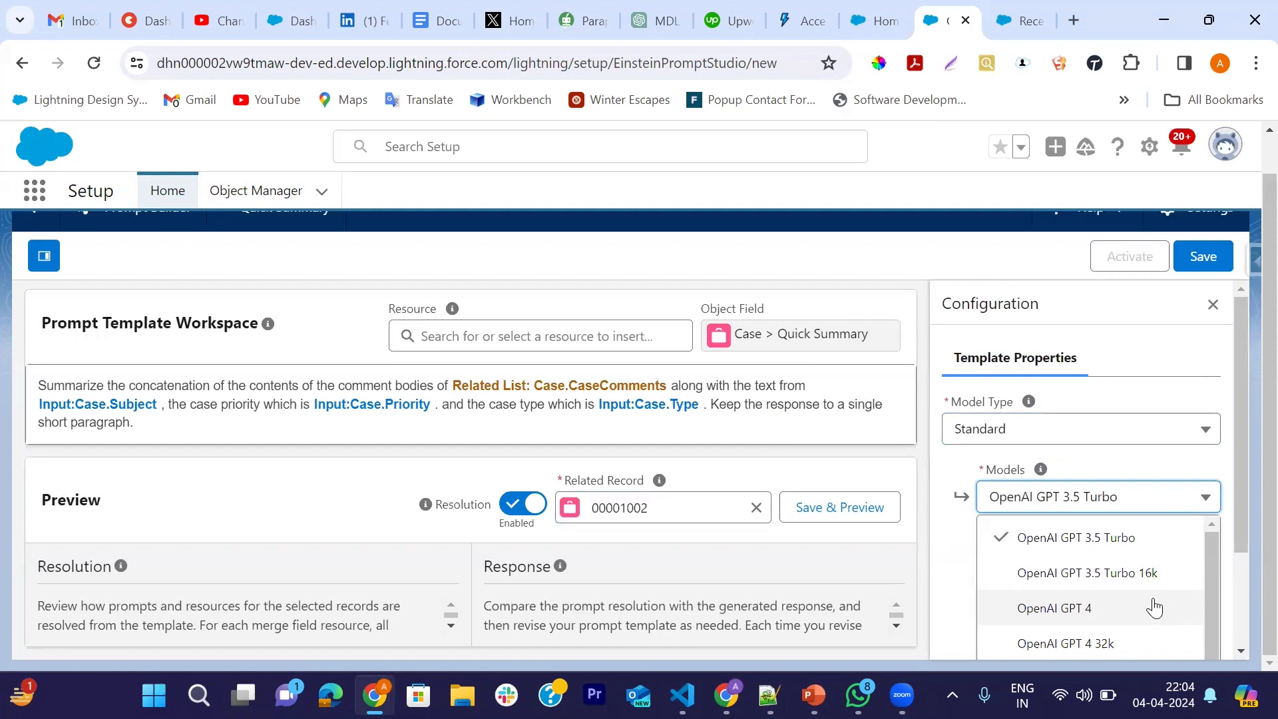
click(1093, 618)
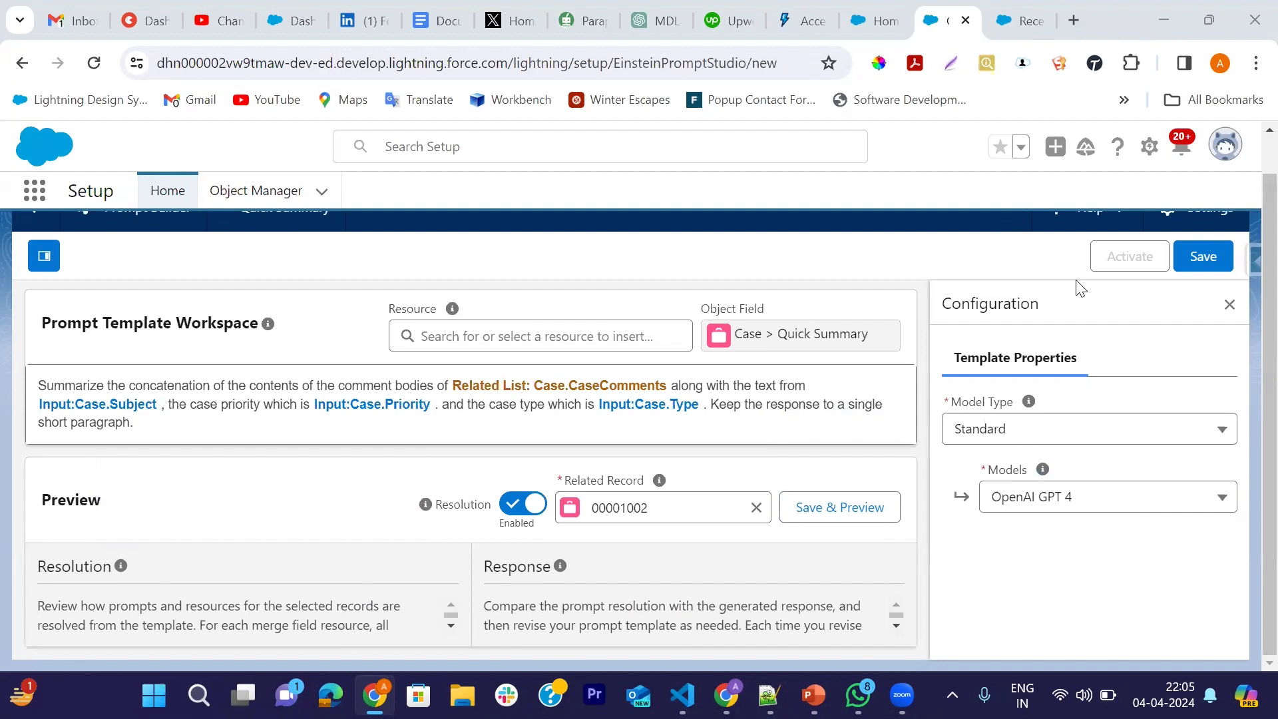
click(851, 512)
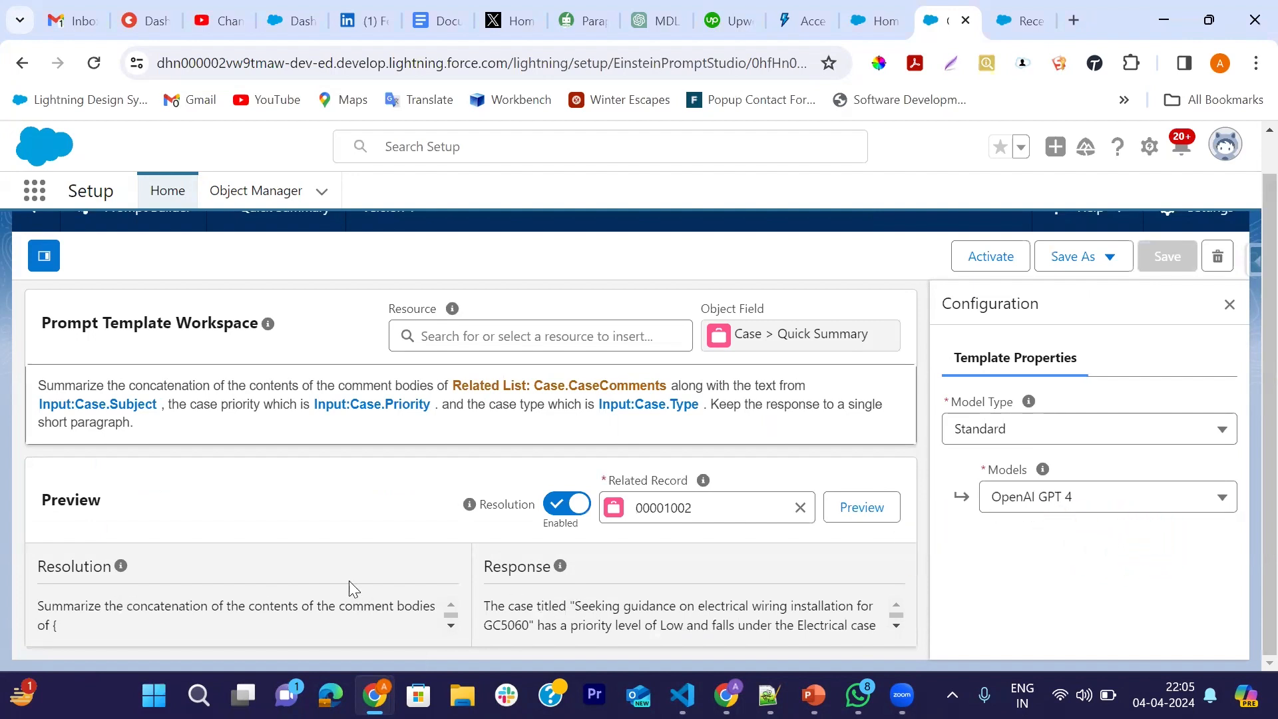
Step: Review the preview's resolution and response for the case, and activate version 1 of the Quick Summary template
scroll(358, 618, down, 10)
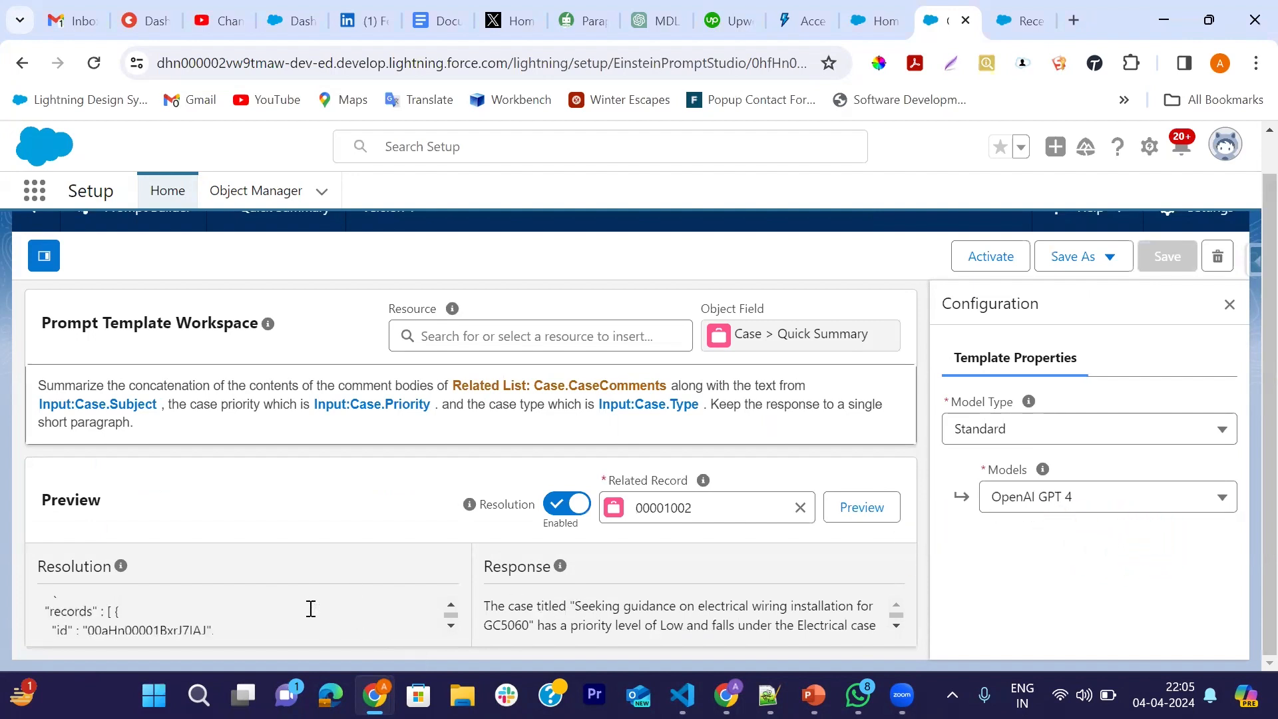
scroll(245, 611, down, 4)
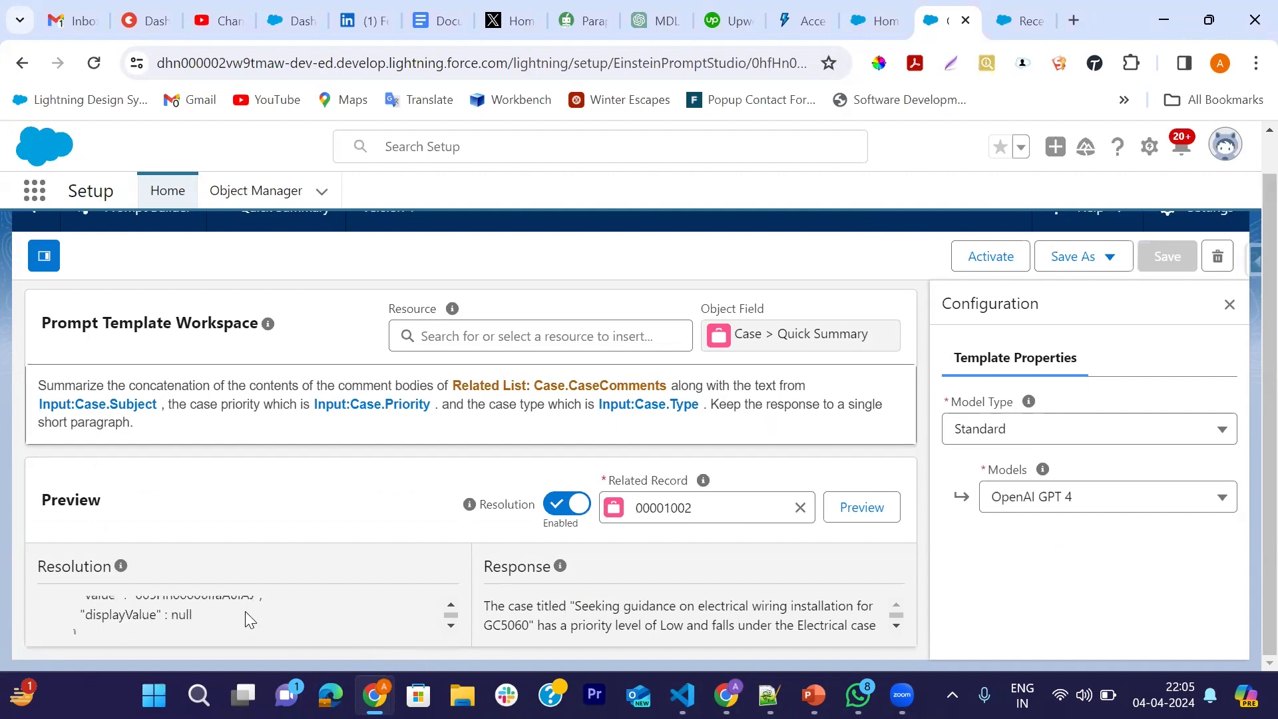
scroll(369, 604, down, 2)
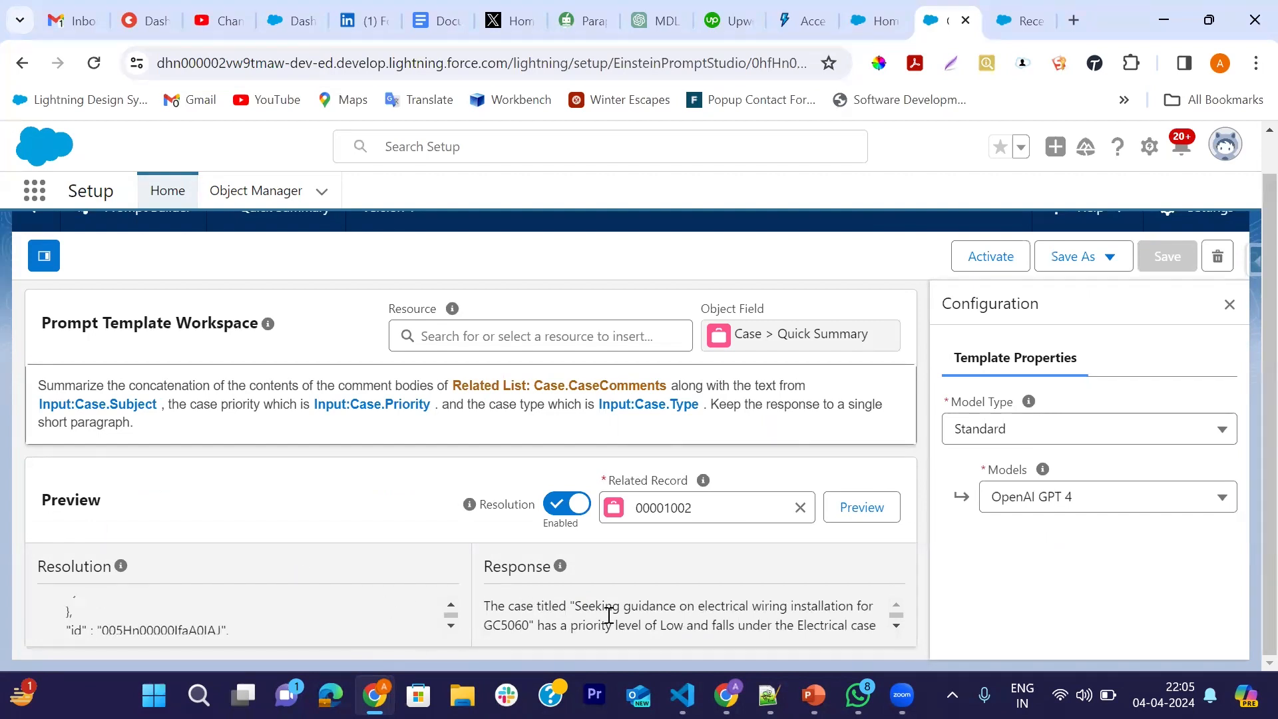
scroll(610, 610, up, 1)
scroll(651, 608, down, 5)
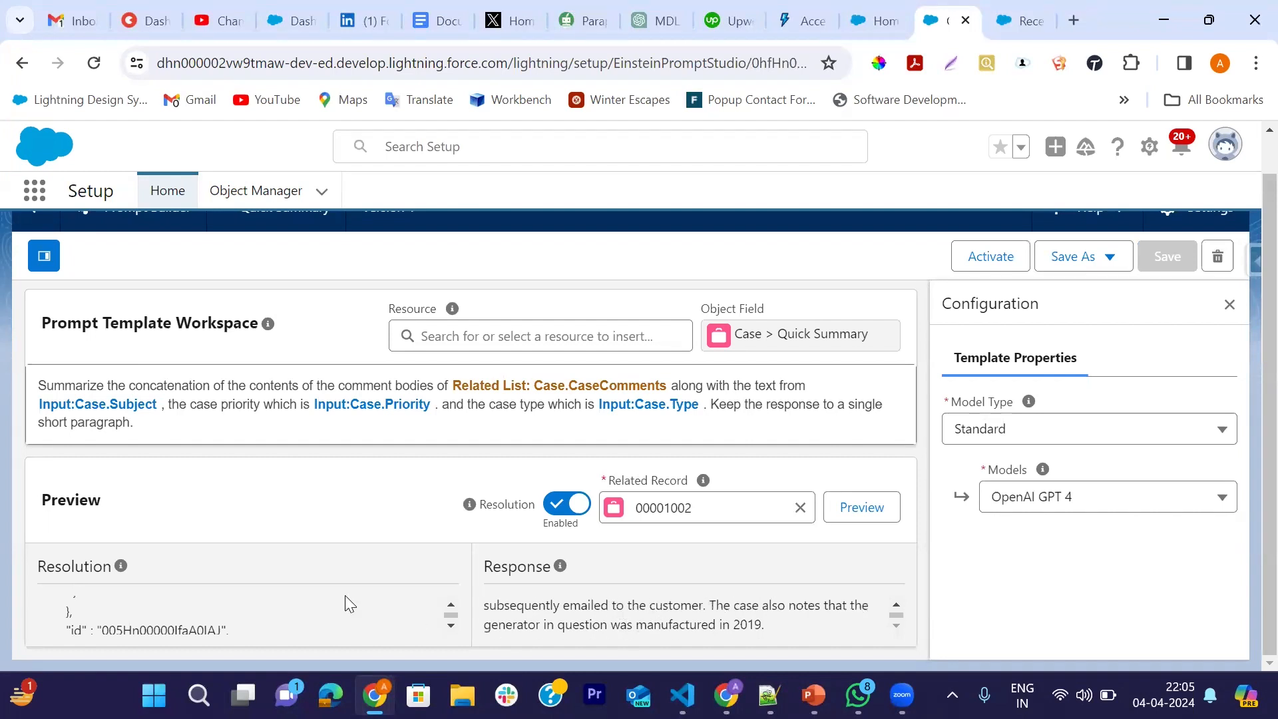
scroll(260, 602, down, 5)
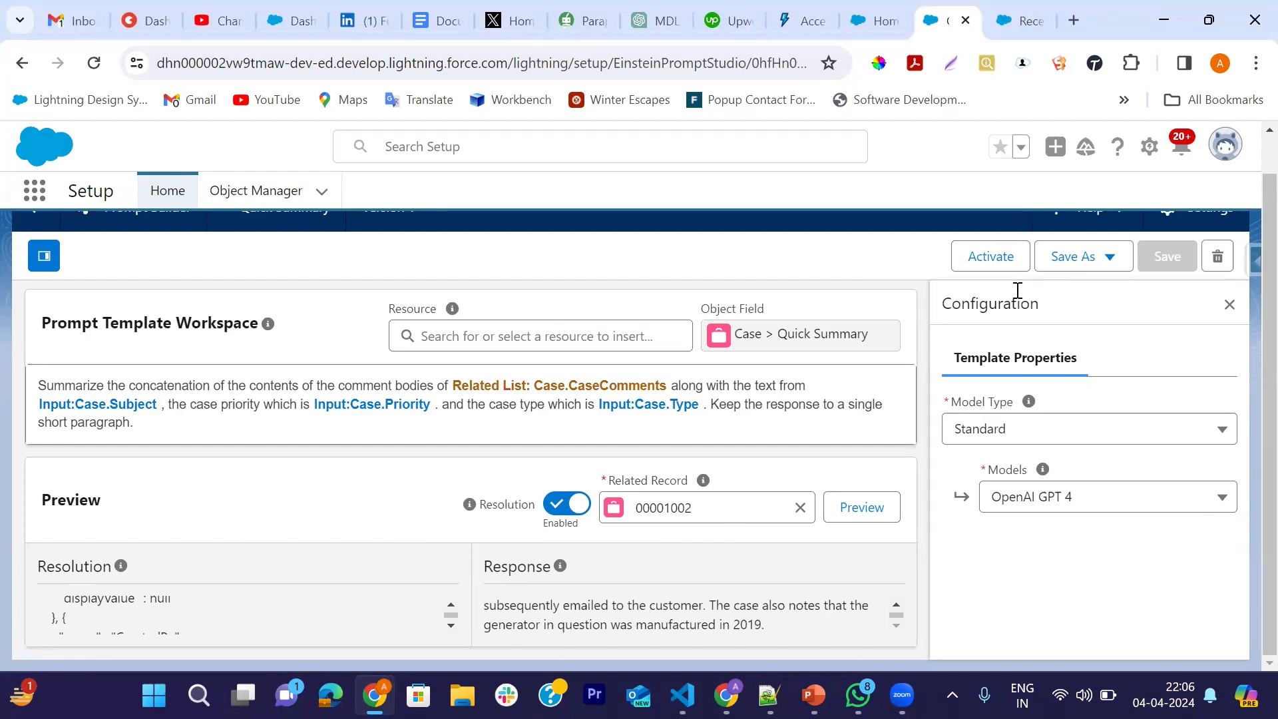
click(992, 261)
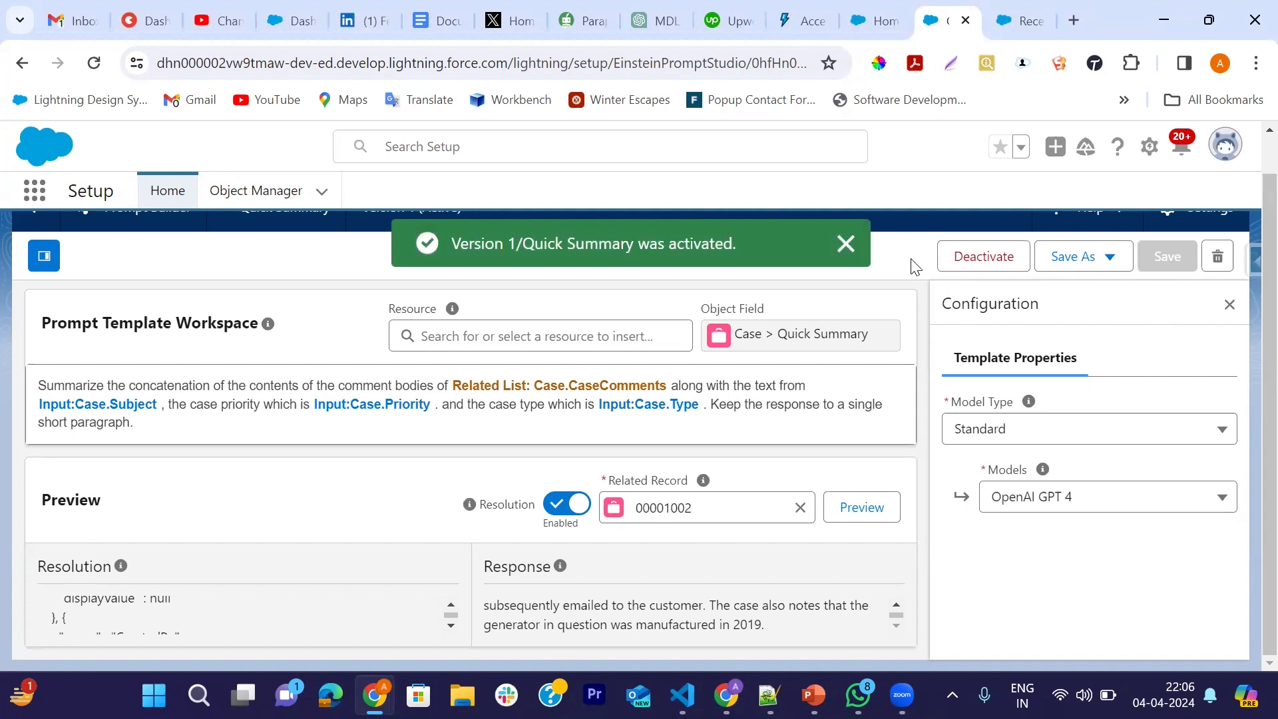
Step: Find Cases in the Sales app, close the Einstein panel, and open case 00001002 from the recently viewed list
click(885, 12)
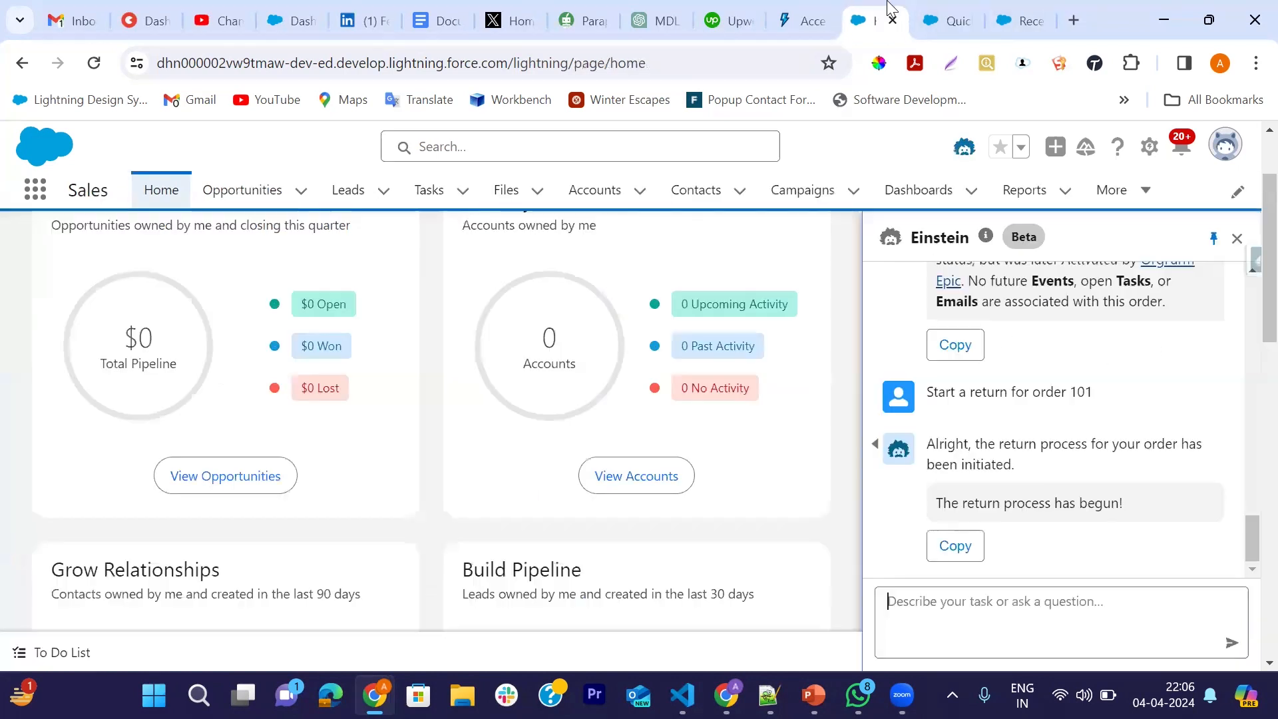
click(41, 196)
text(case)
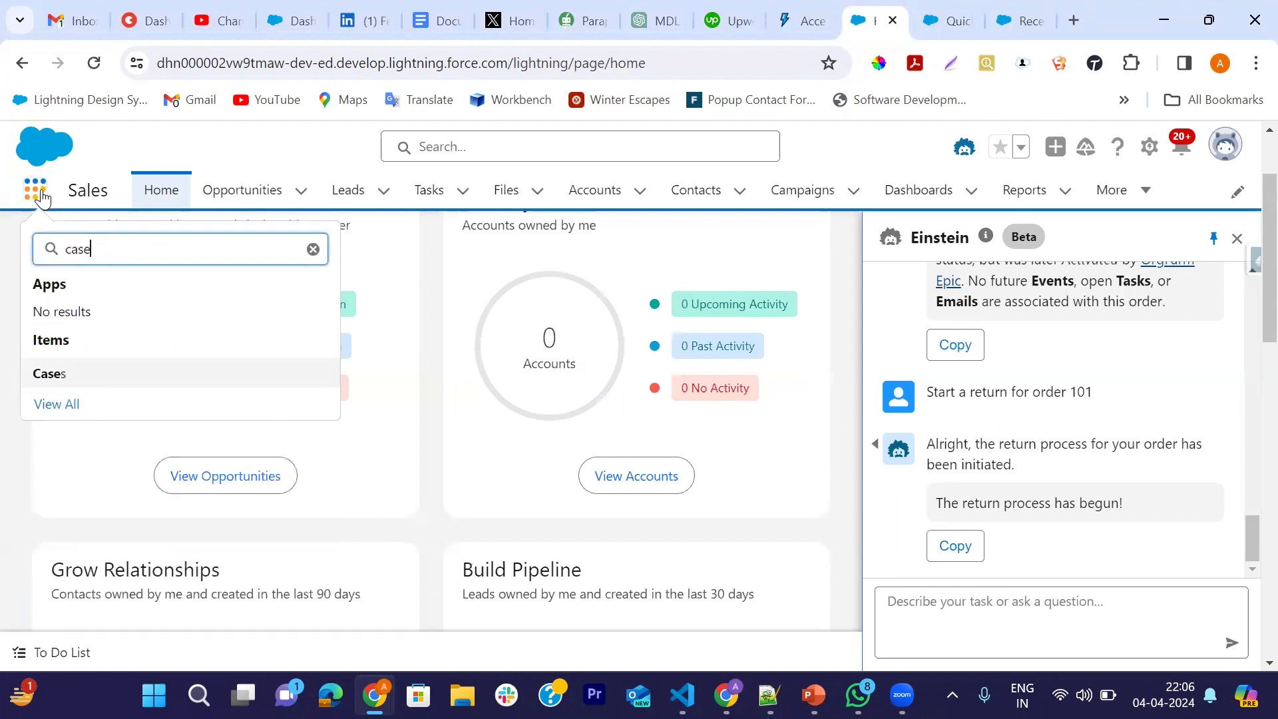
click(57, 373)
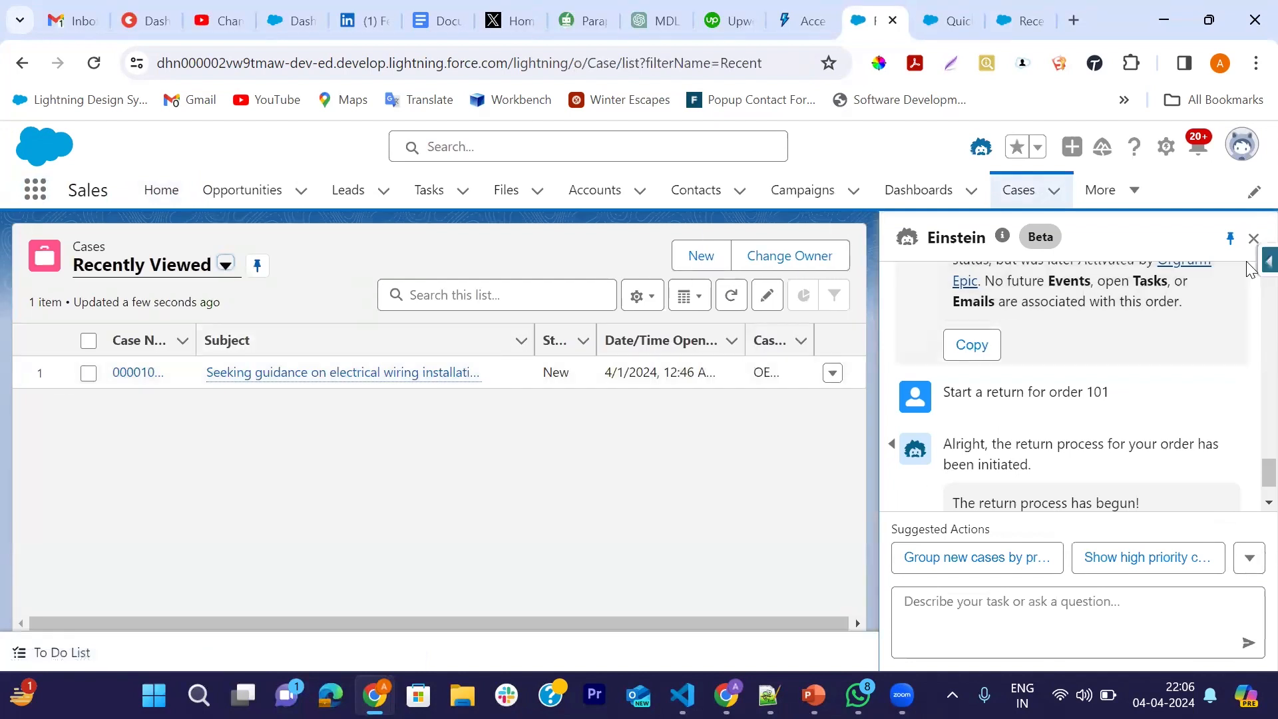
click(1253, 238)
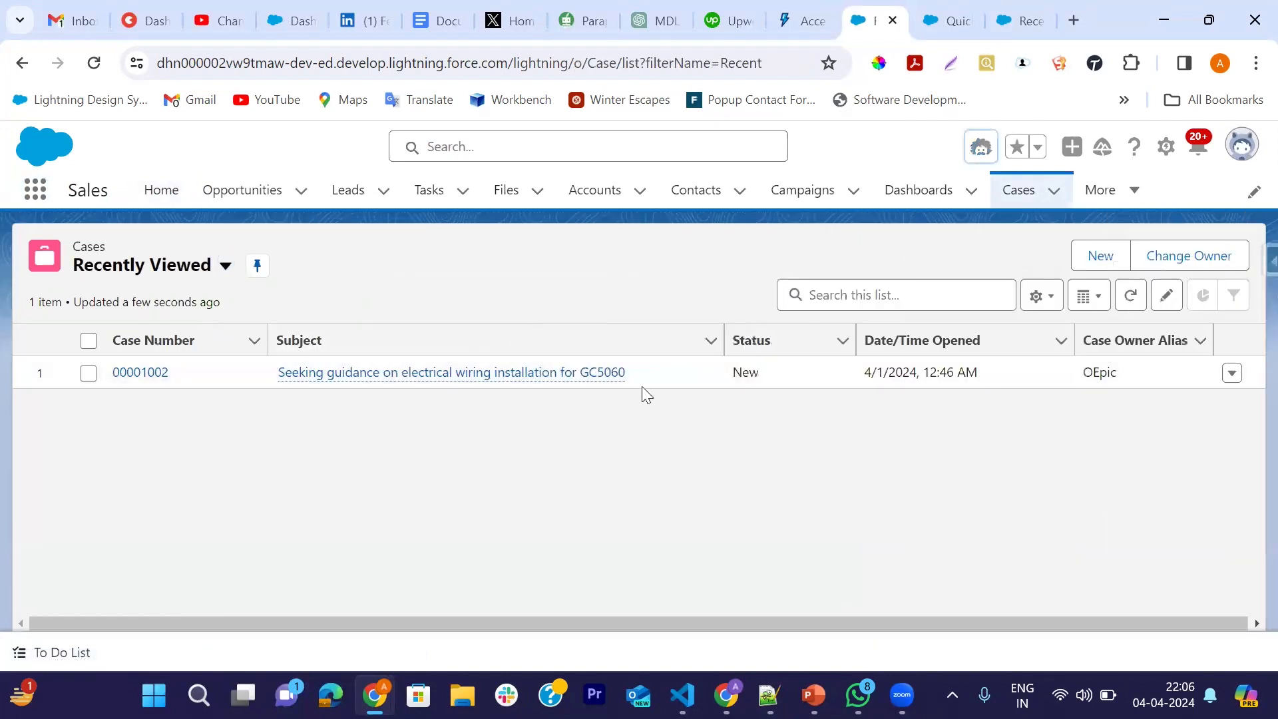
click(128, 374)
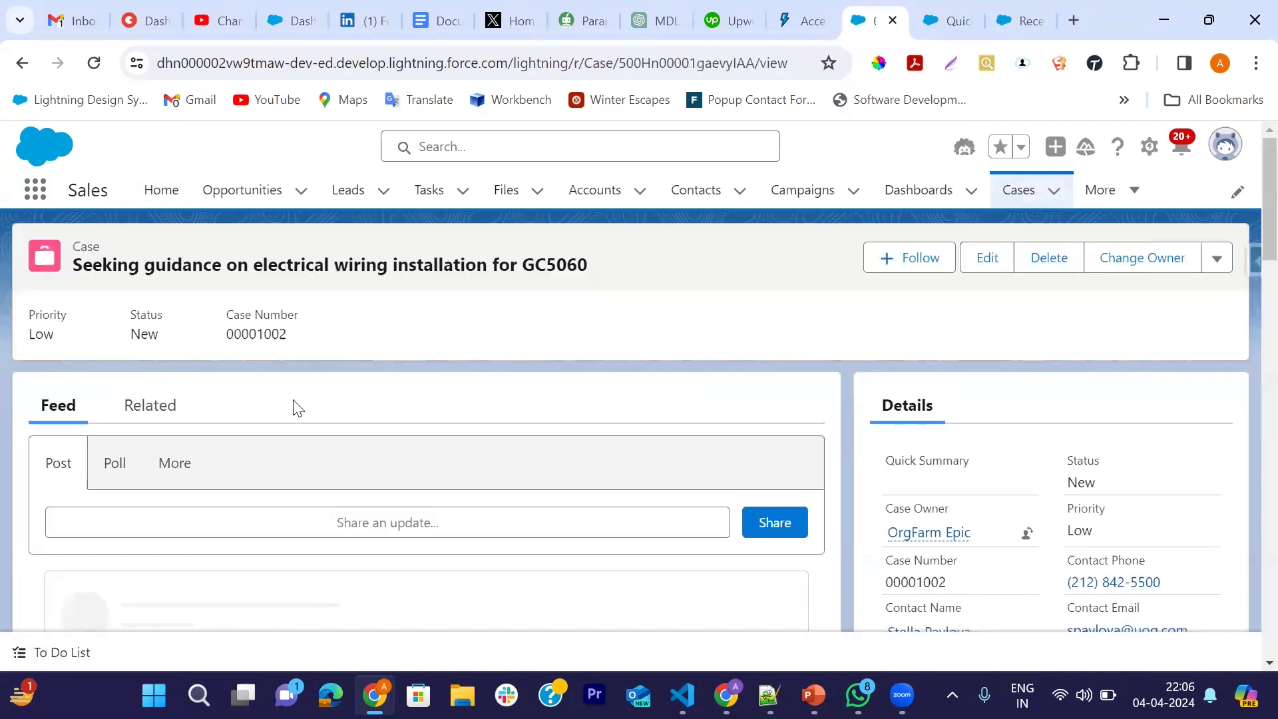
Step: Check the case's Quick Summary field in edit mode and cancel the edit
scroll(710, 444, down, 1)
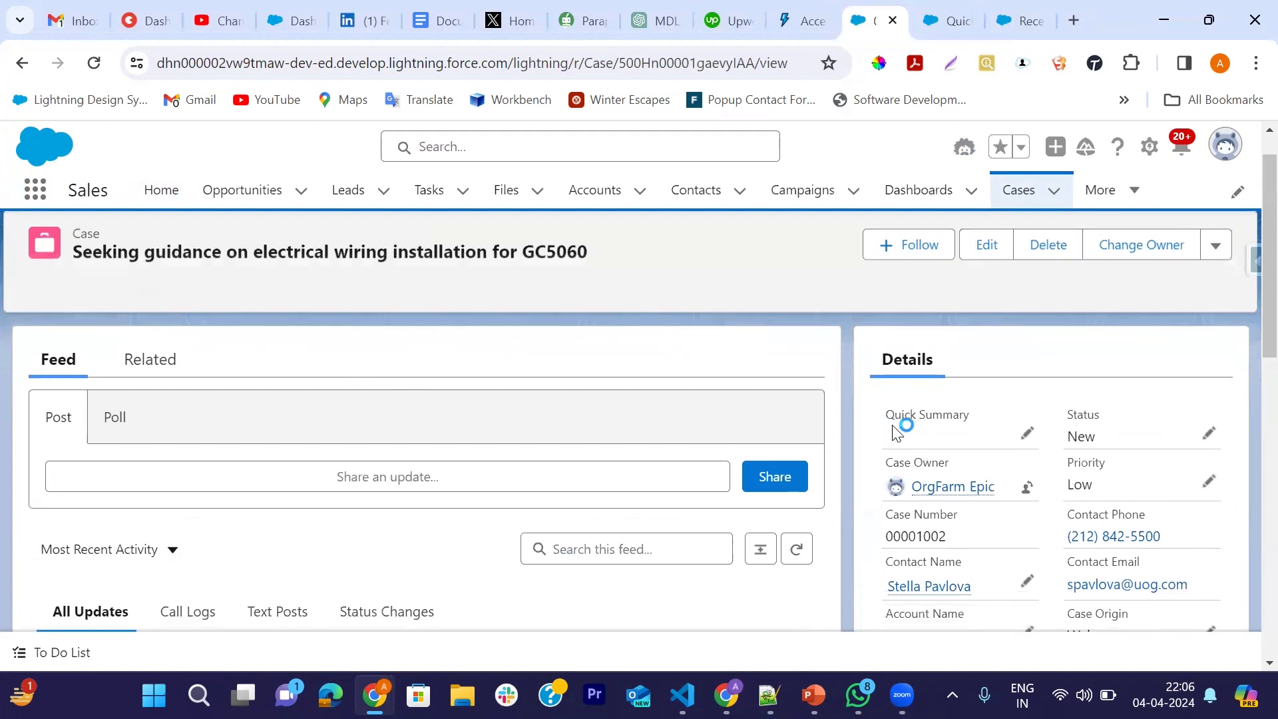
click(1027, 436)
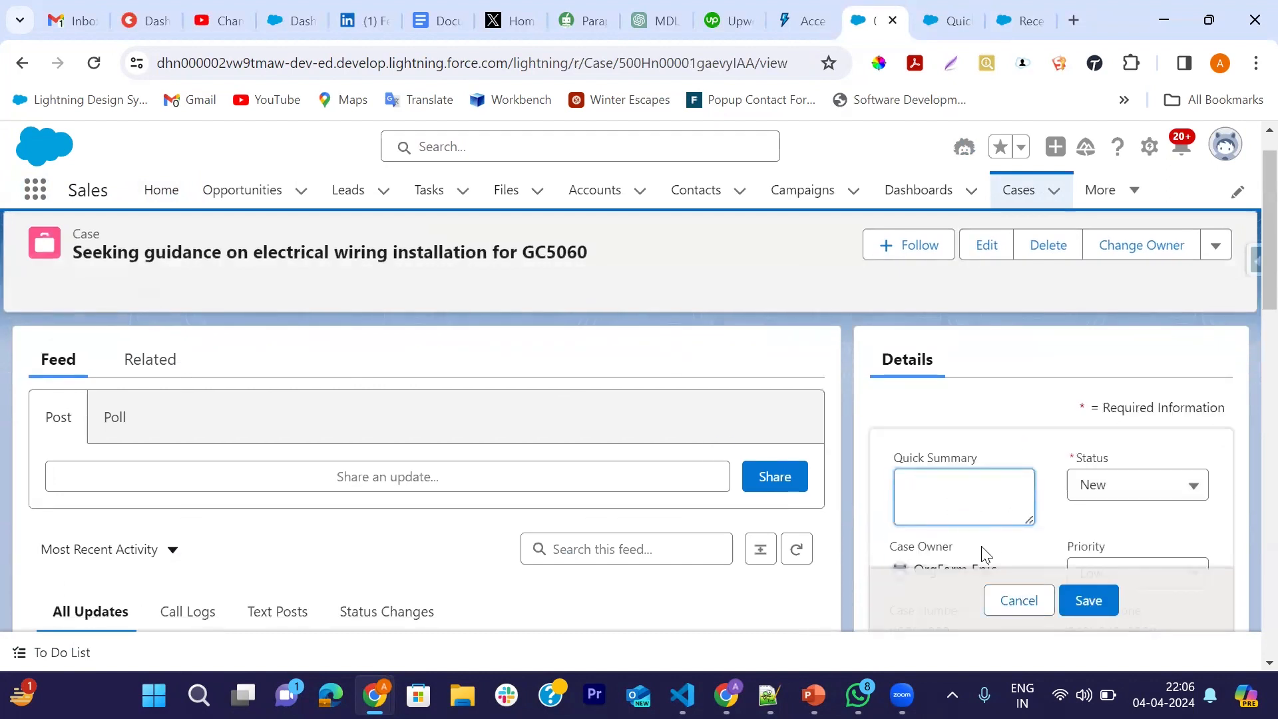
click(1013, 601)
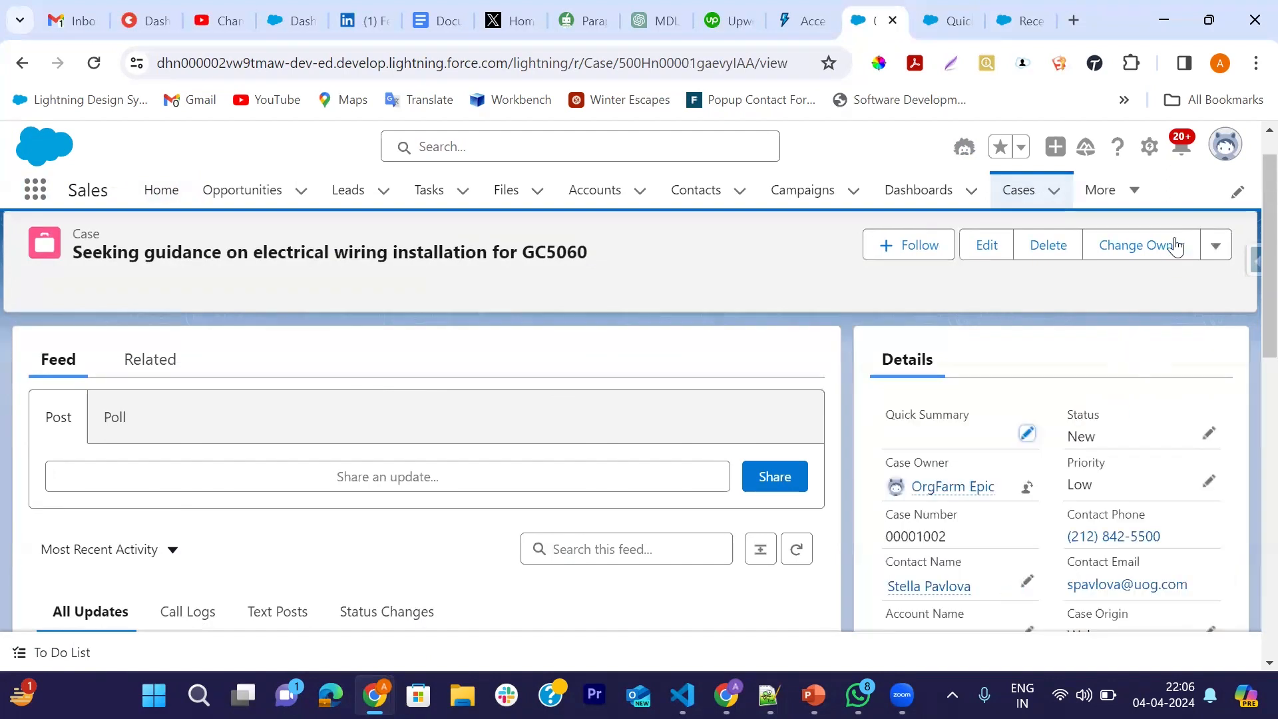
Step: Open the case record page for editing in Lightning App Builder and dismiss the introductory messages
click(1151, 149)
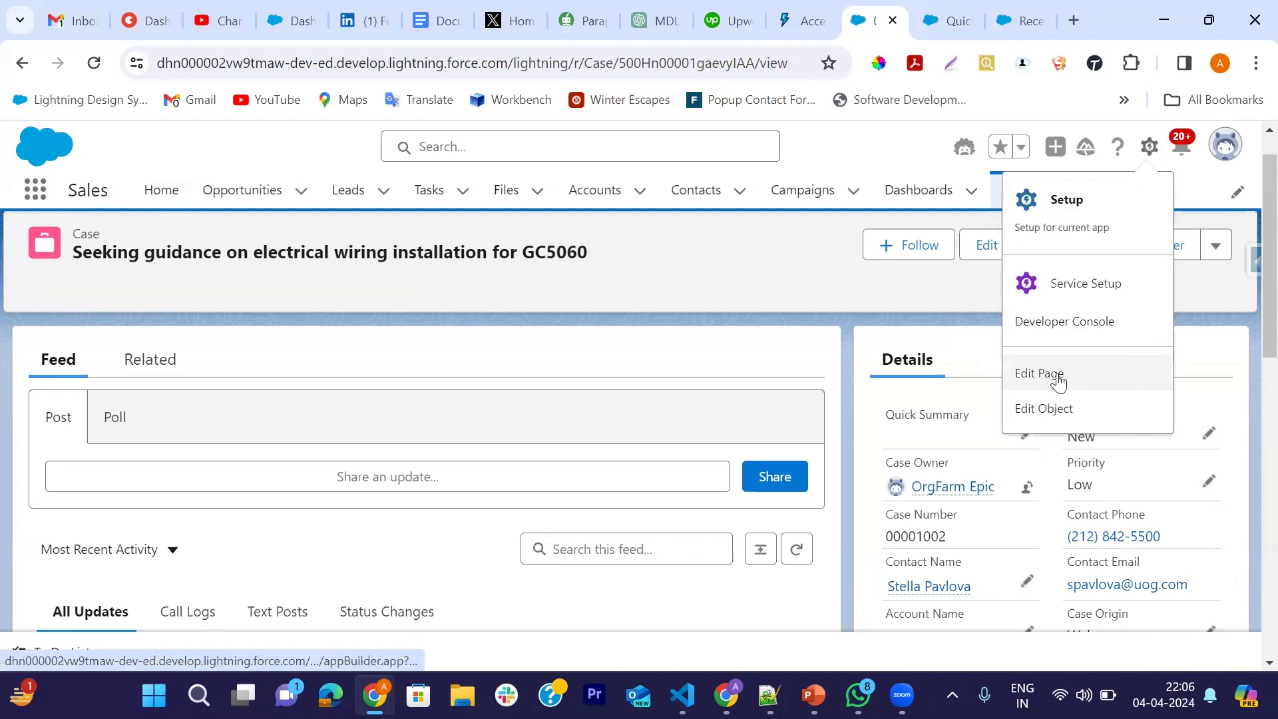
click(1056, 373)
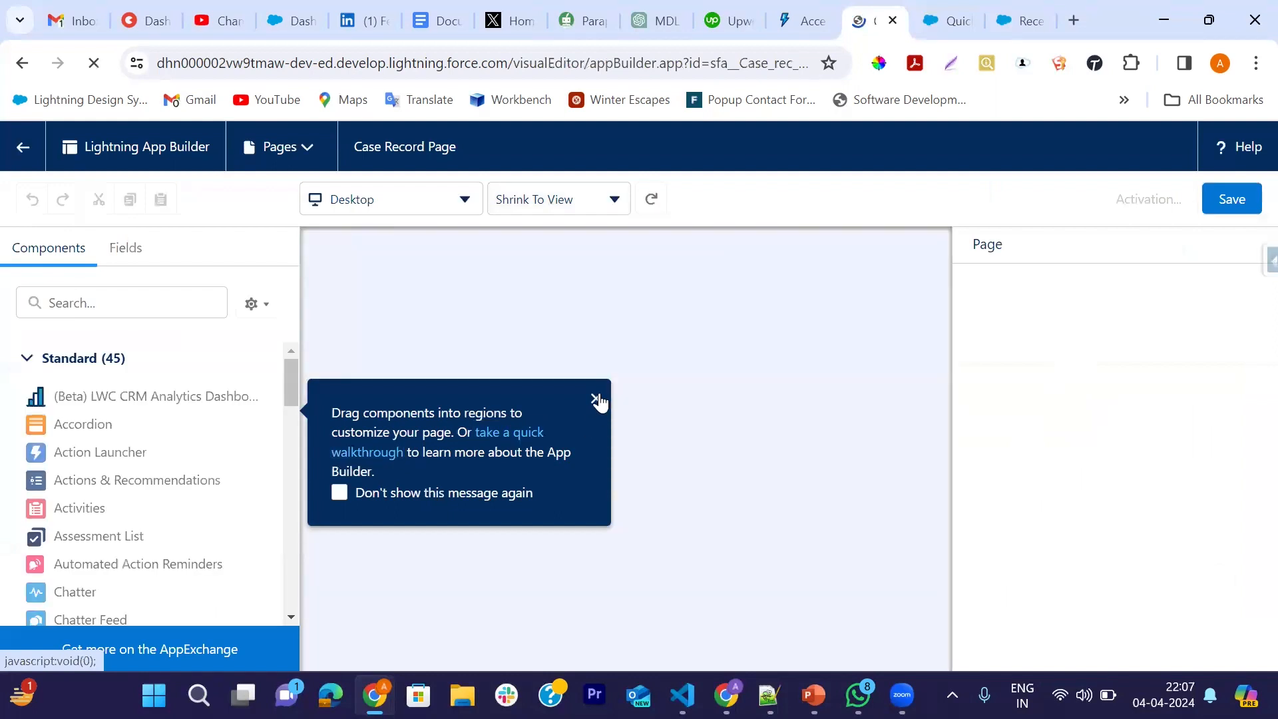
click(595, 399)
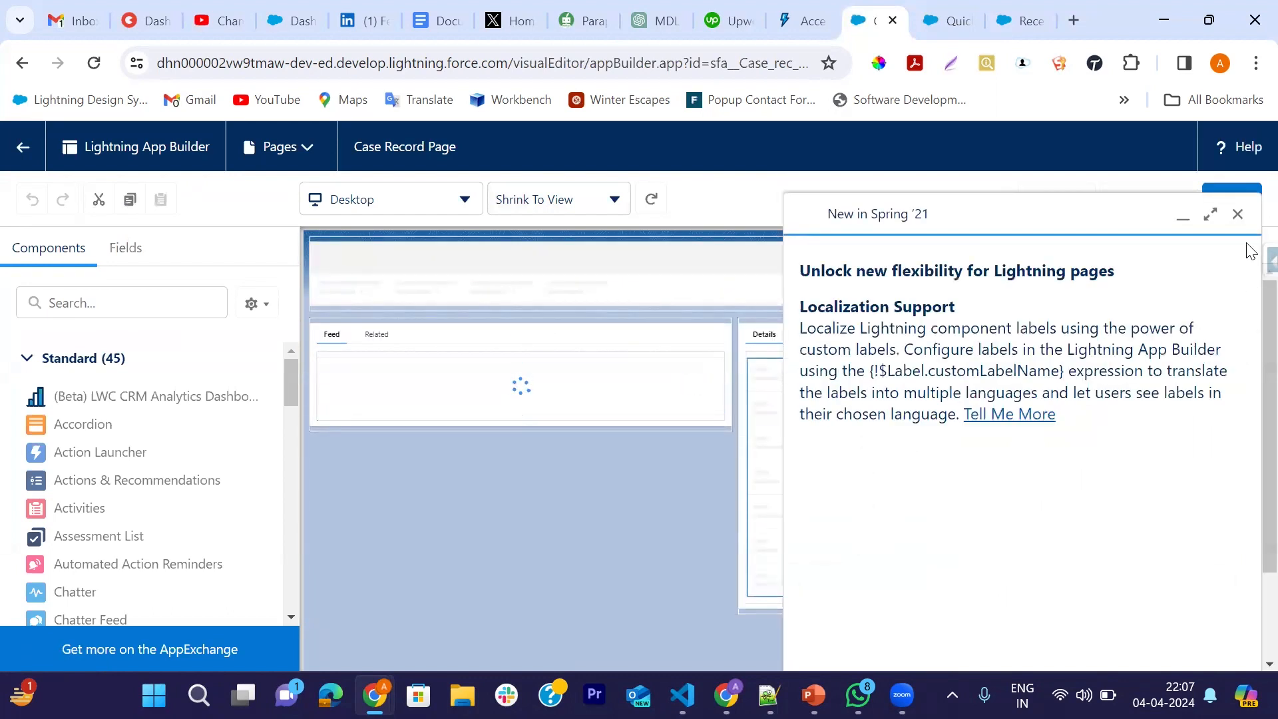
click(1238, 214)
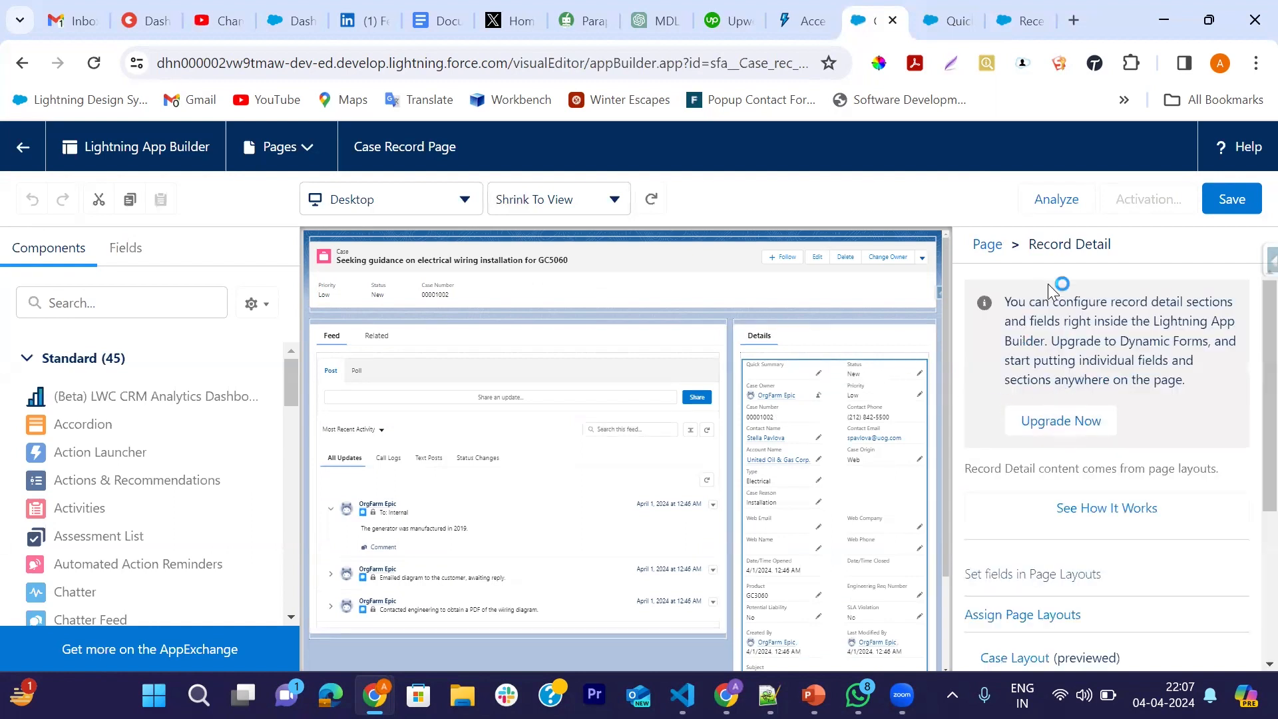
Step: Upgrade the Record Detail component to Dynamic Forms, using Case Layout as the source page layout
click(1059, 421)
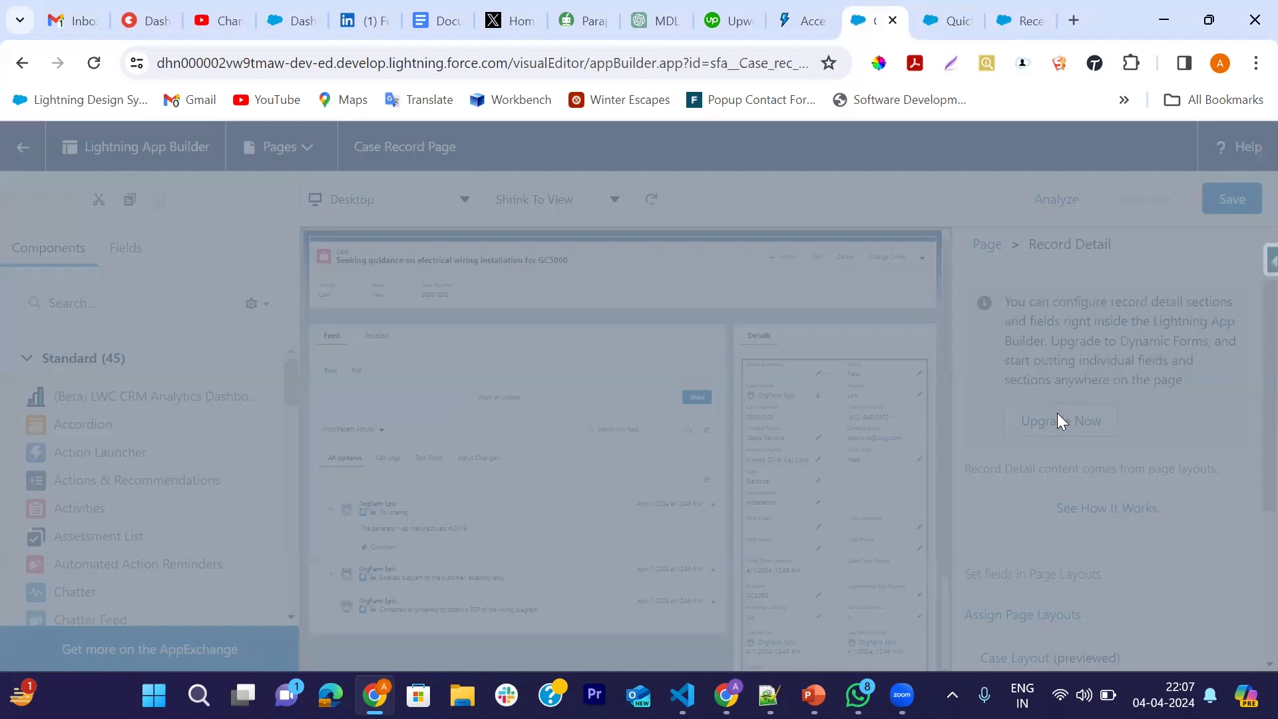
scroll(874, 453, down, 3)
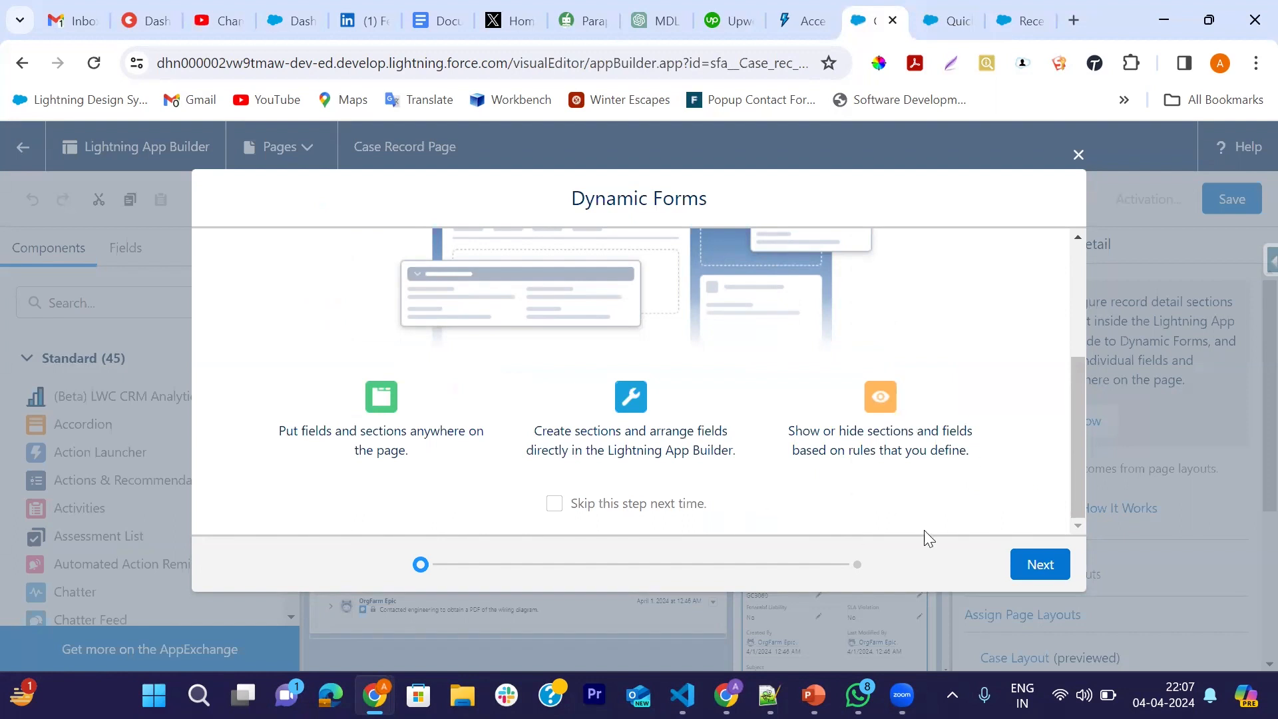
click(1040, 564)
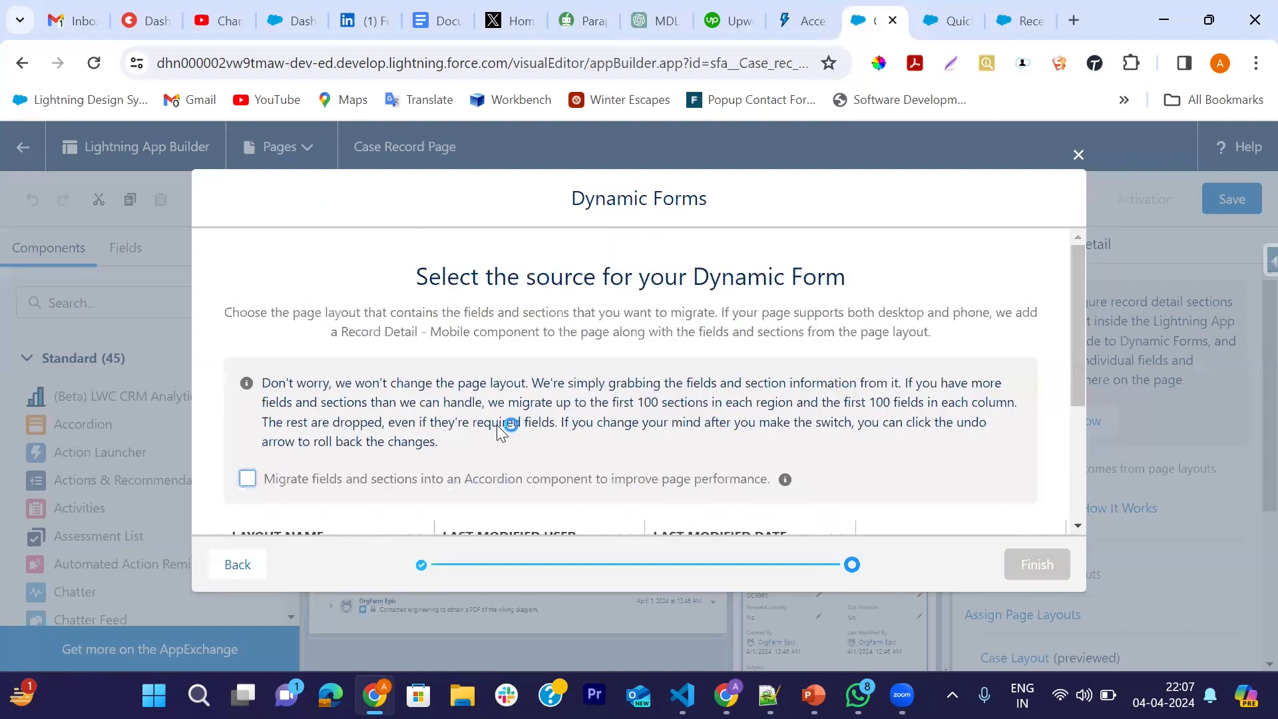
scroll(497, 424, down, 3)
click(208, 359)
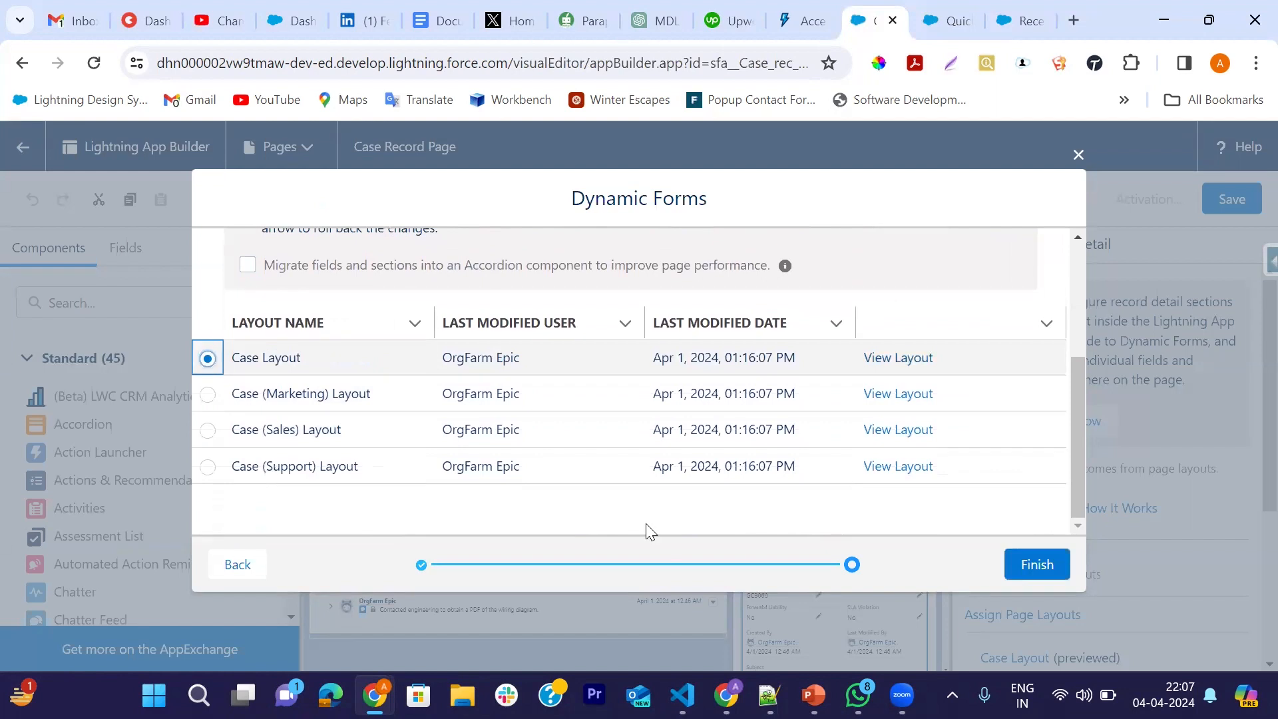
click(1028, 564)
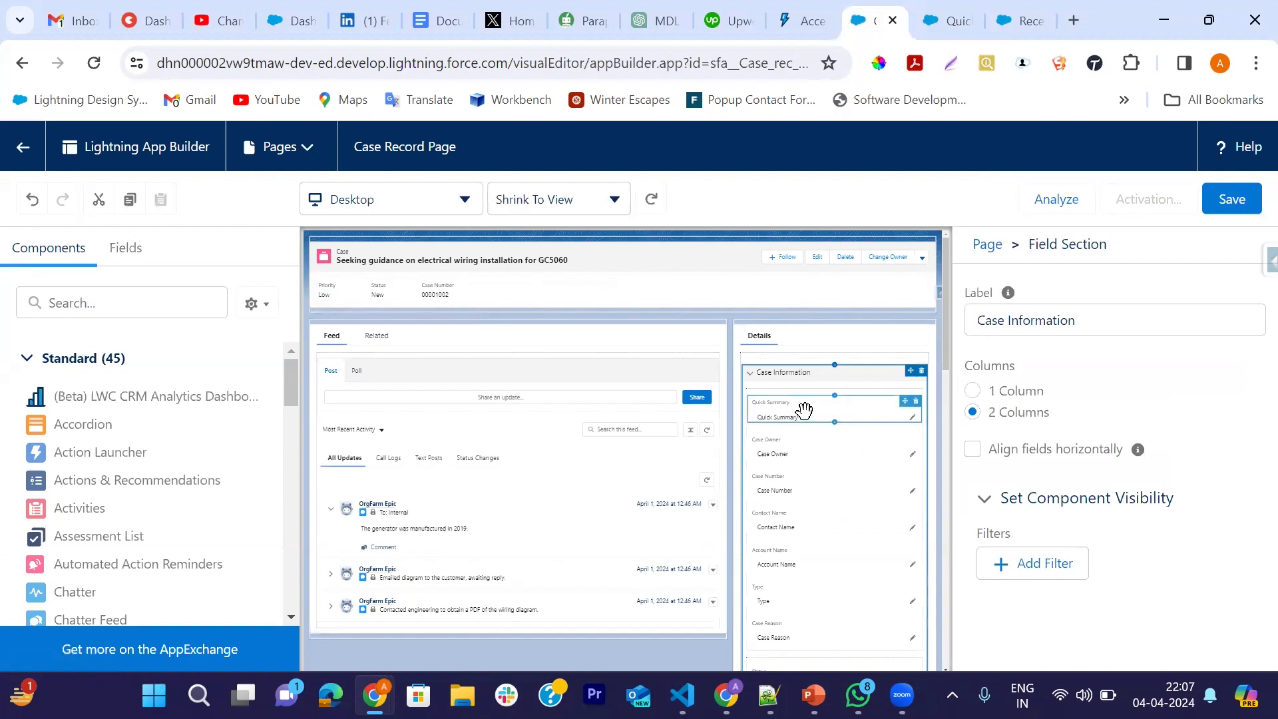
Step: Assign the Quick Summary prompt template to the Quick Summary field in the Case Information section
click(804, 411)
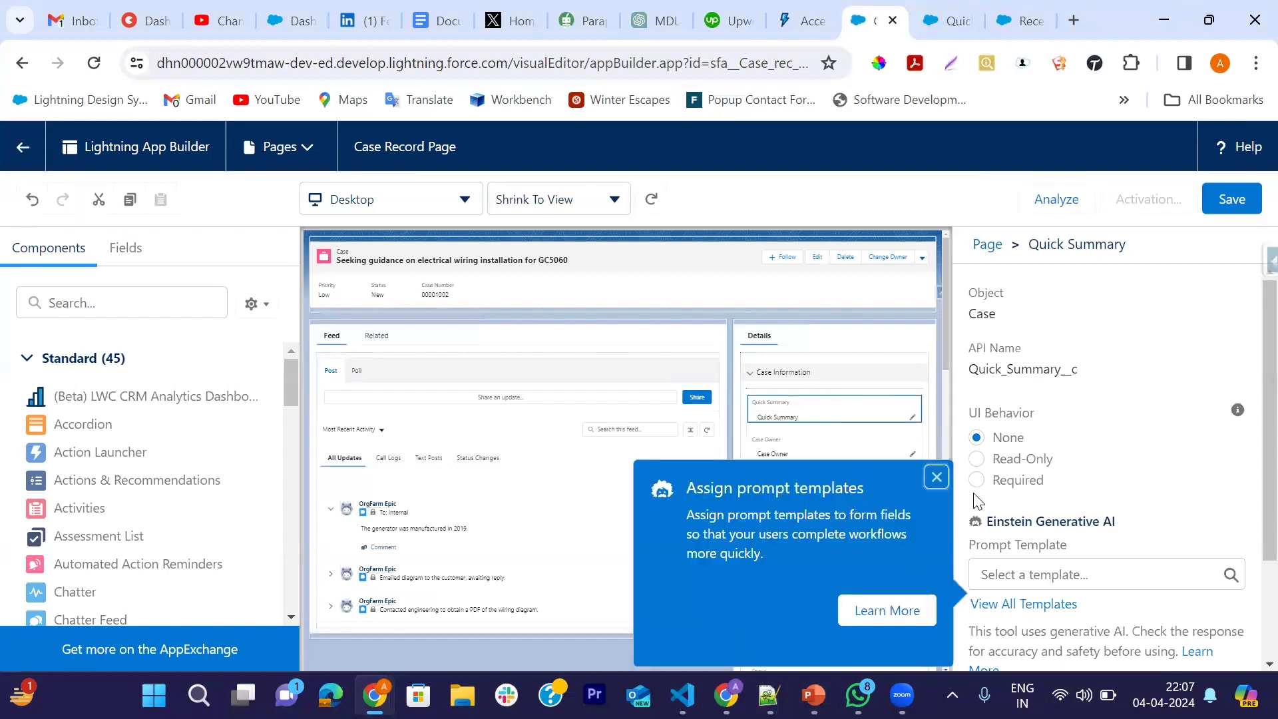
click(935, 476)
scroll(1185, 442, down, 1)
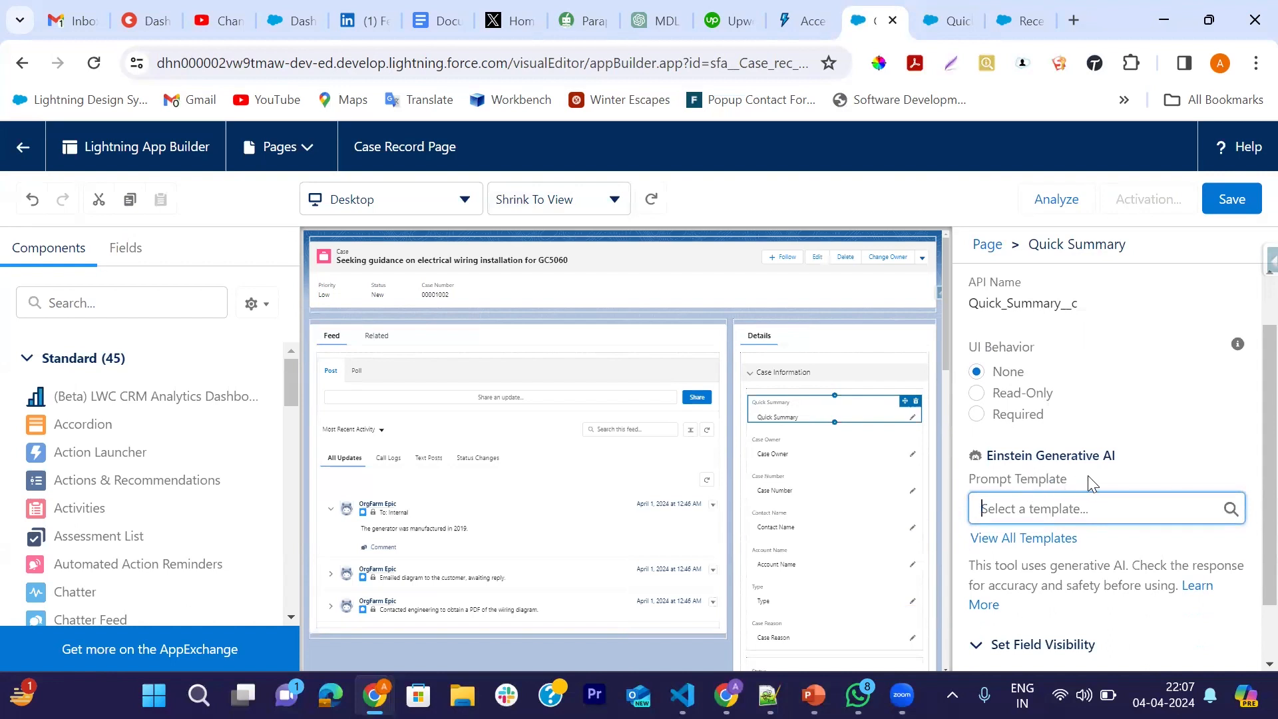
scroll(1087, 475, down, 1)
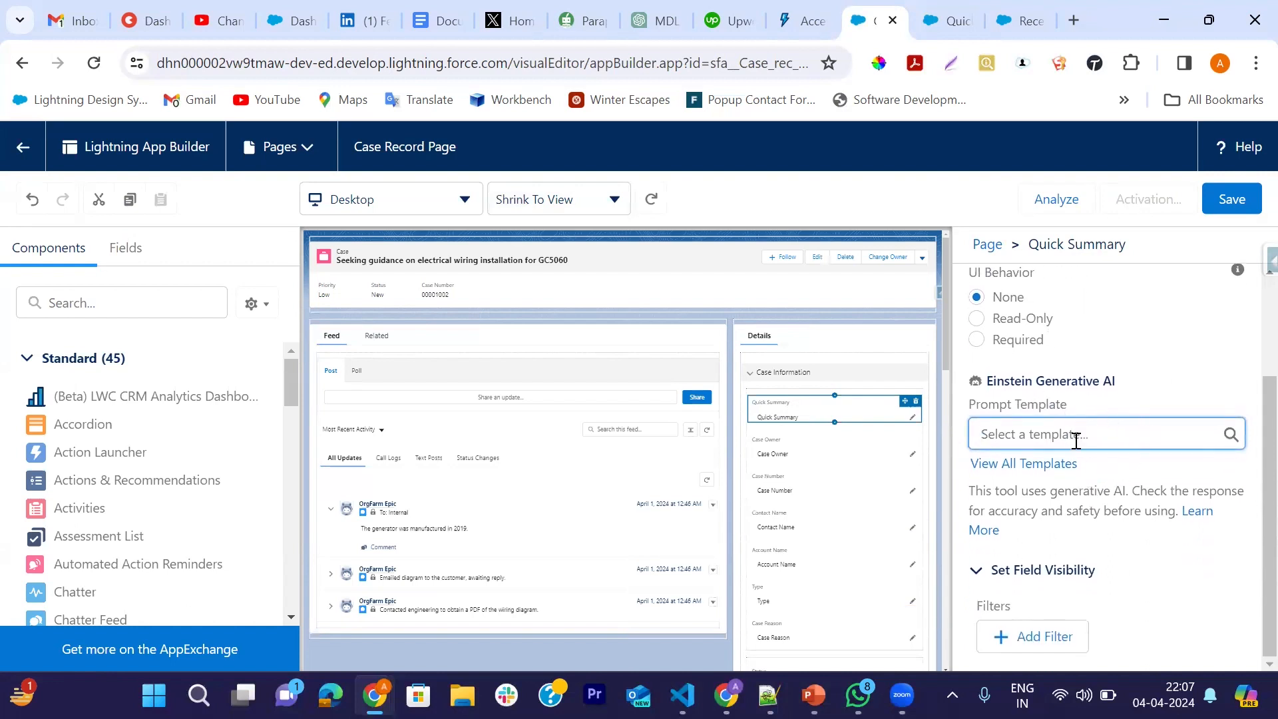
click(1109, 438)
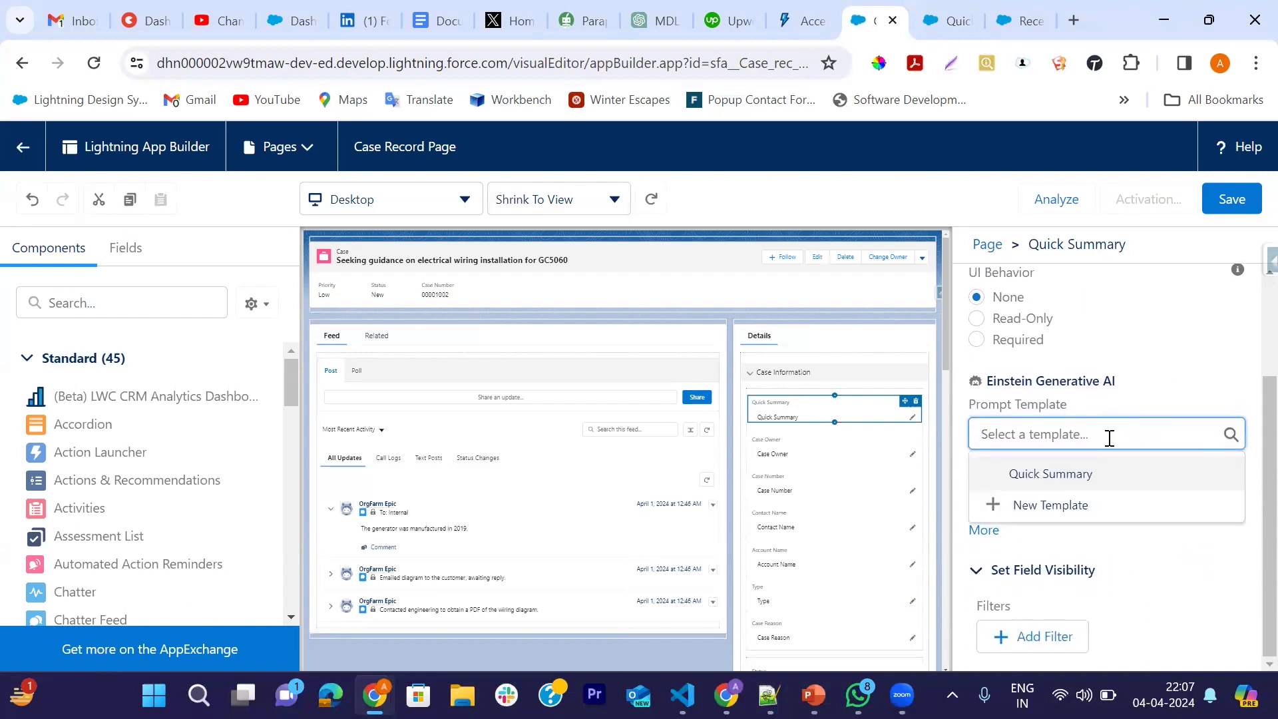
click(1082, 474)
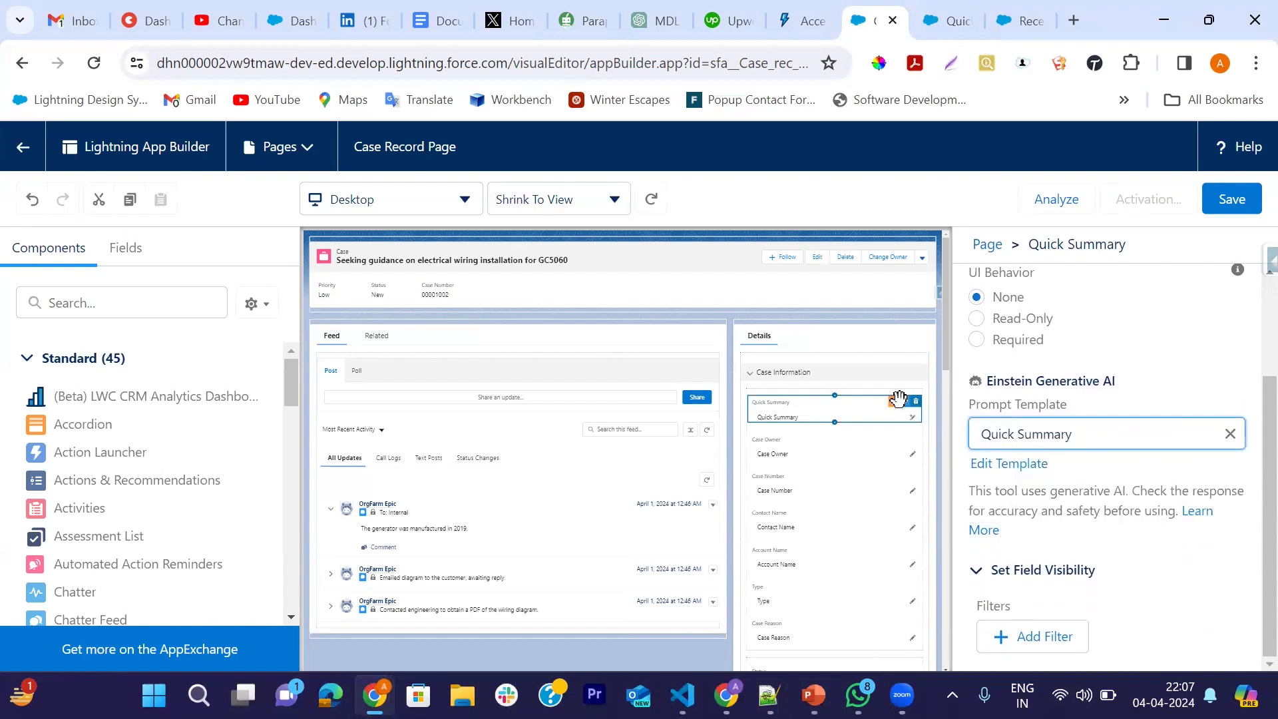
Step: Save the Case Record Page and activate it as the org default for desktop and phone
click(1224, 203)
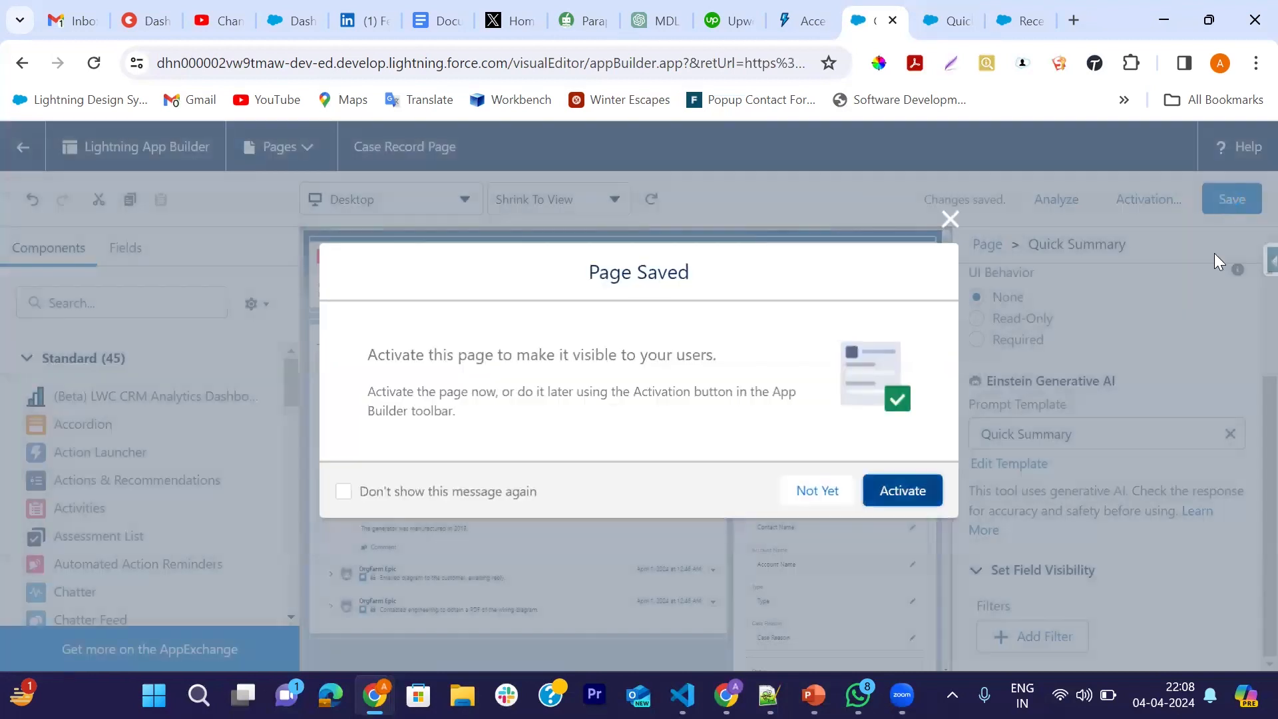
click(902, 491)
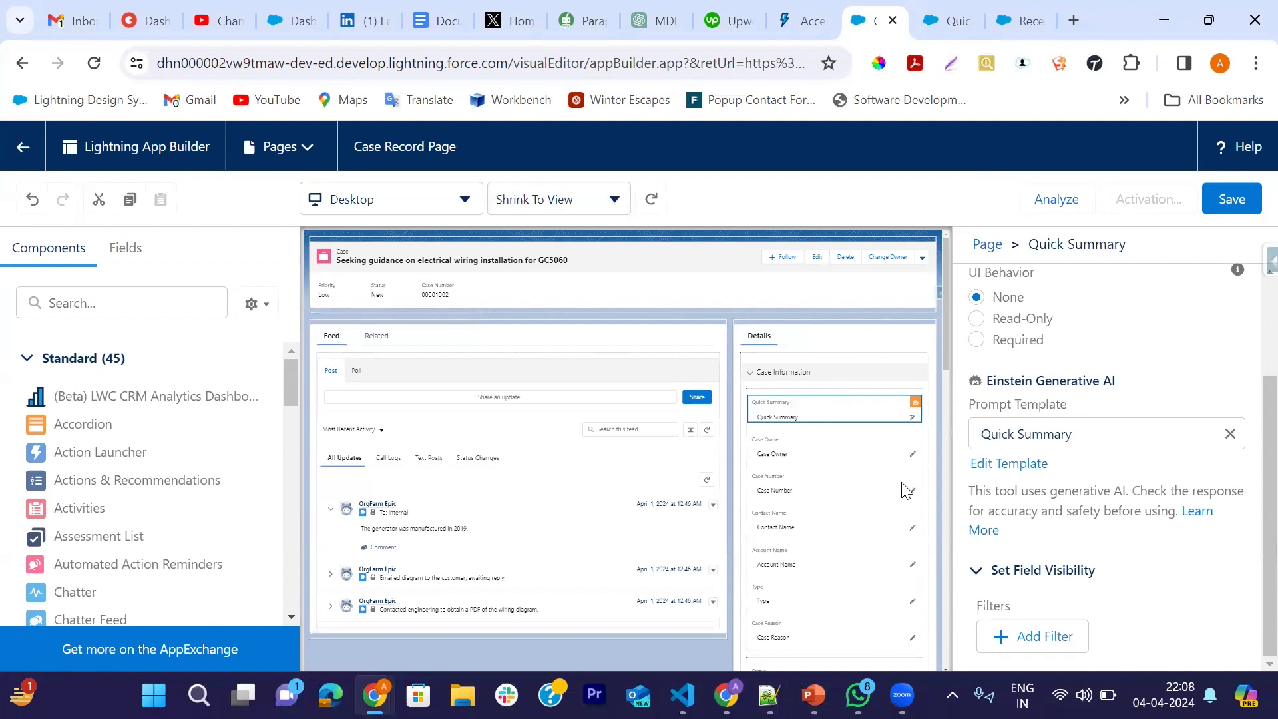
scroll(661, 513, down, 3)
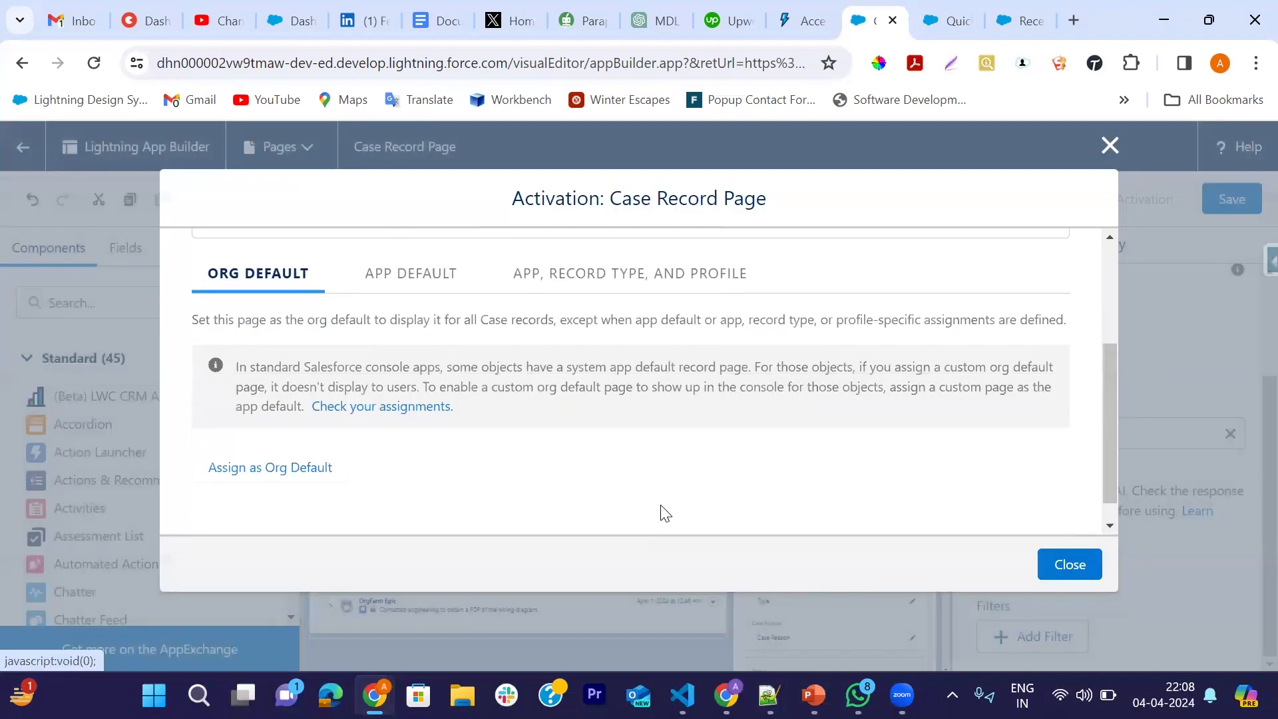
click(273, 438)
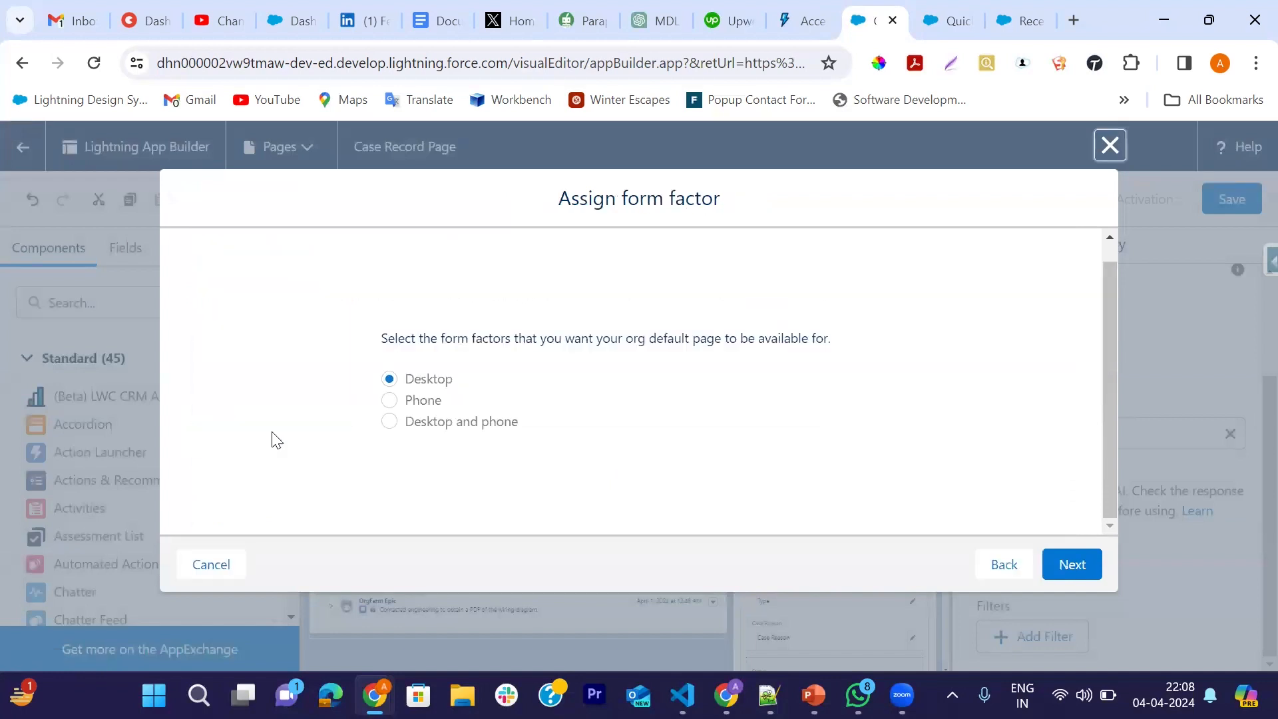
click(390, 422)
click(1069, 566)
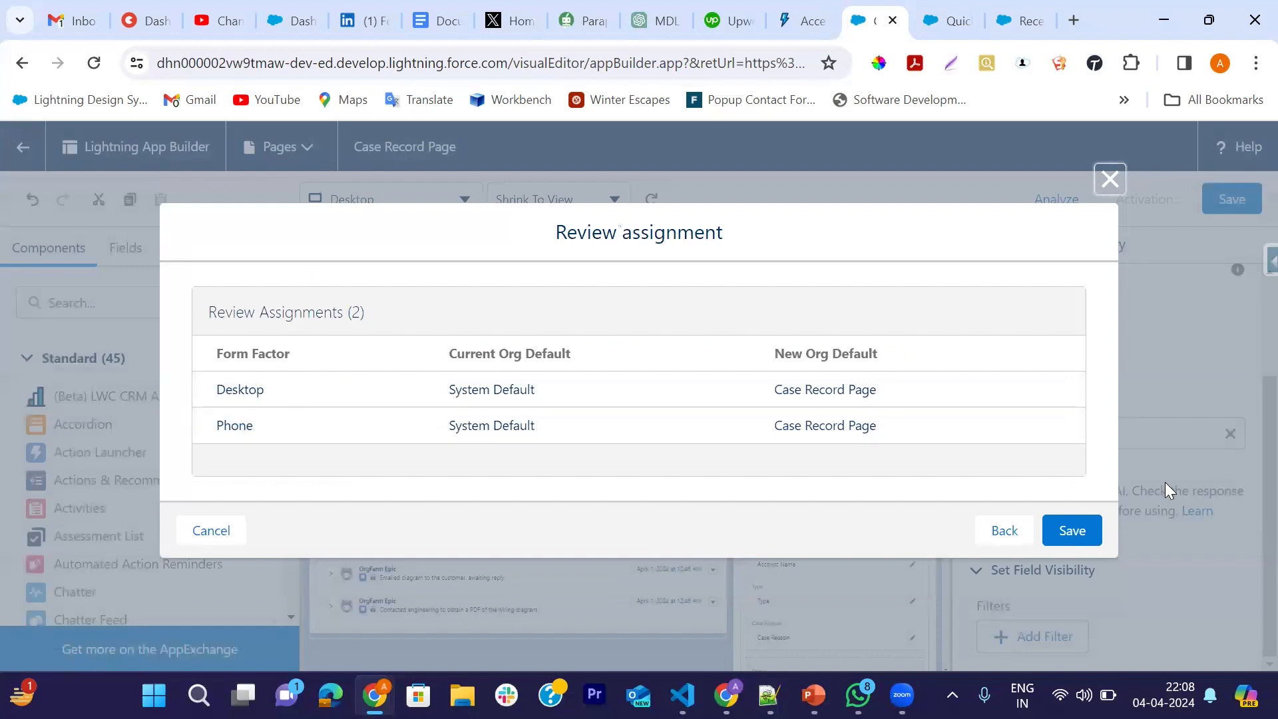
click(1072, 530)
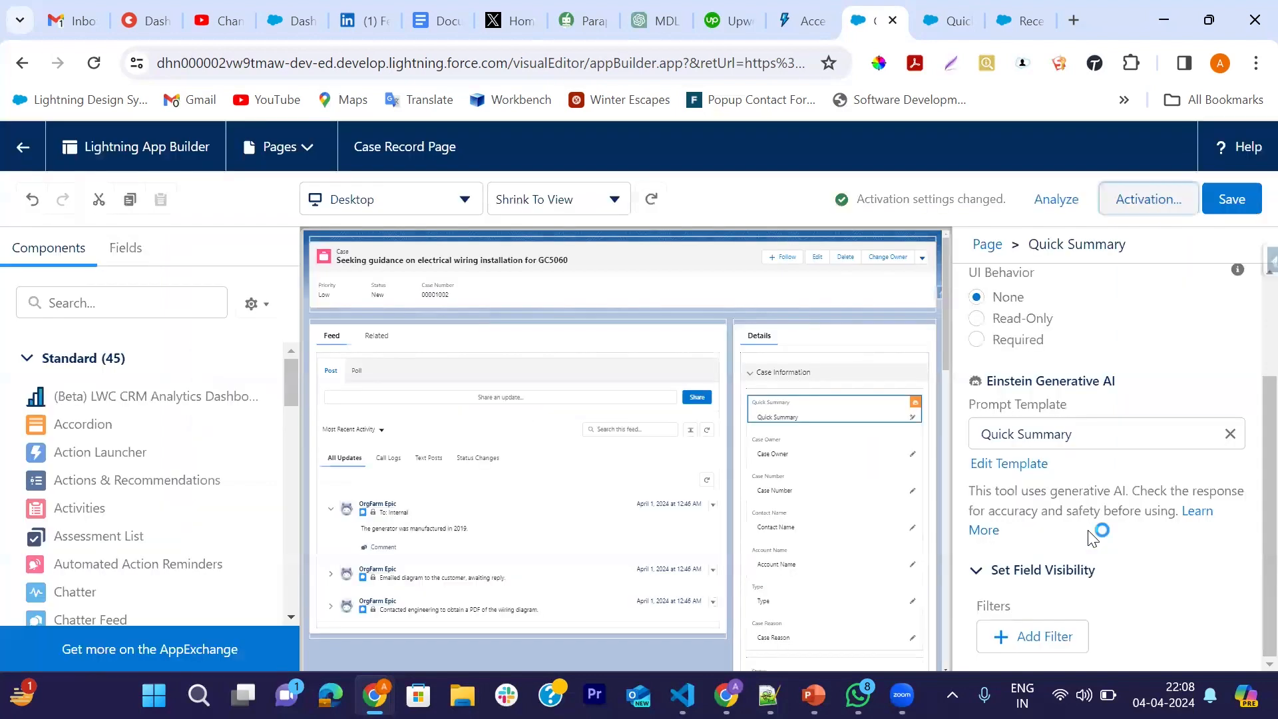
click(1229, 202)
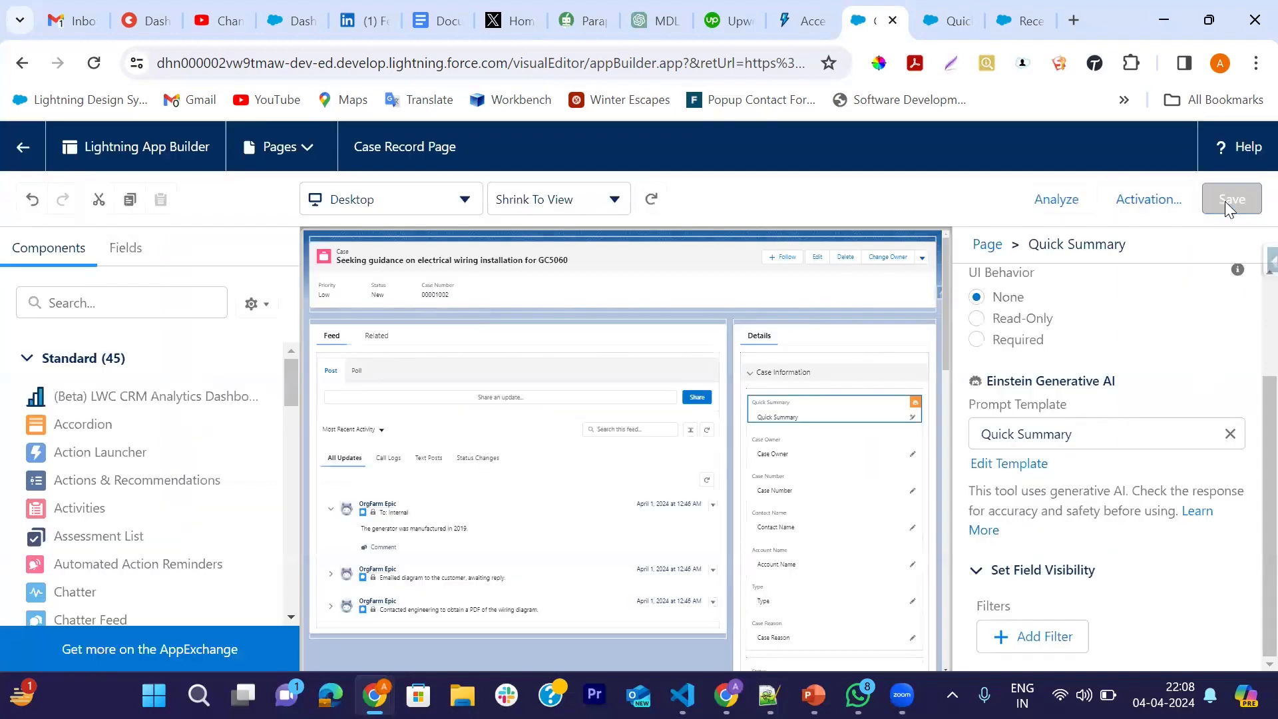
Step: Return to the GC5060 wiring case from the page builder and have Einstein generate a value for its Quick Summary field
click(21, 150)
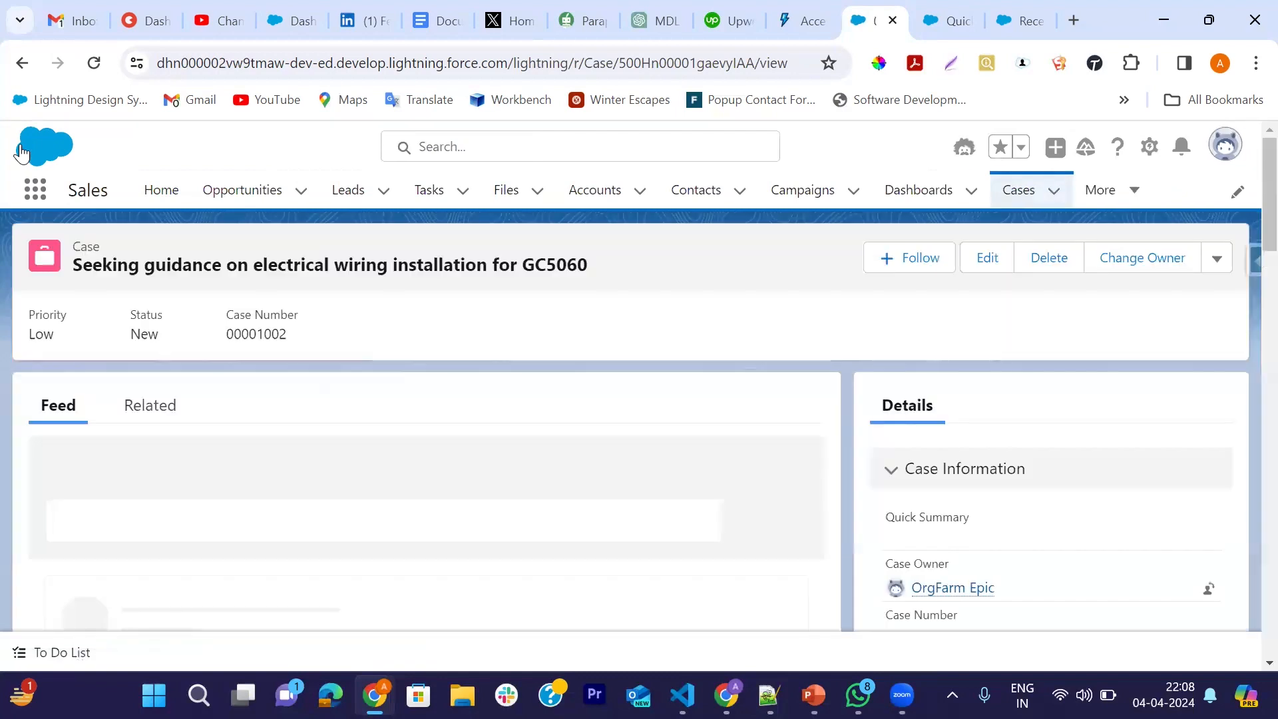
scroll(667, 417, down, 2)
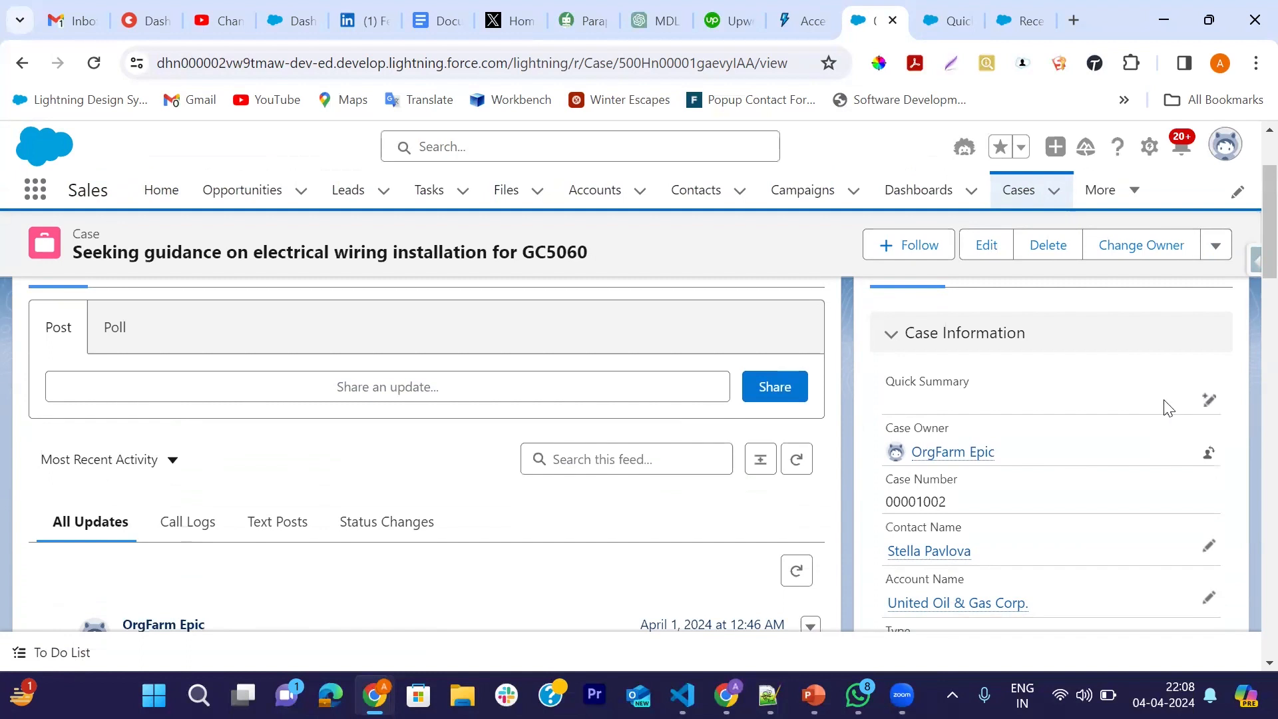
click(1209, 400)
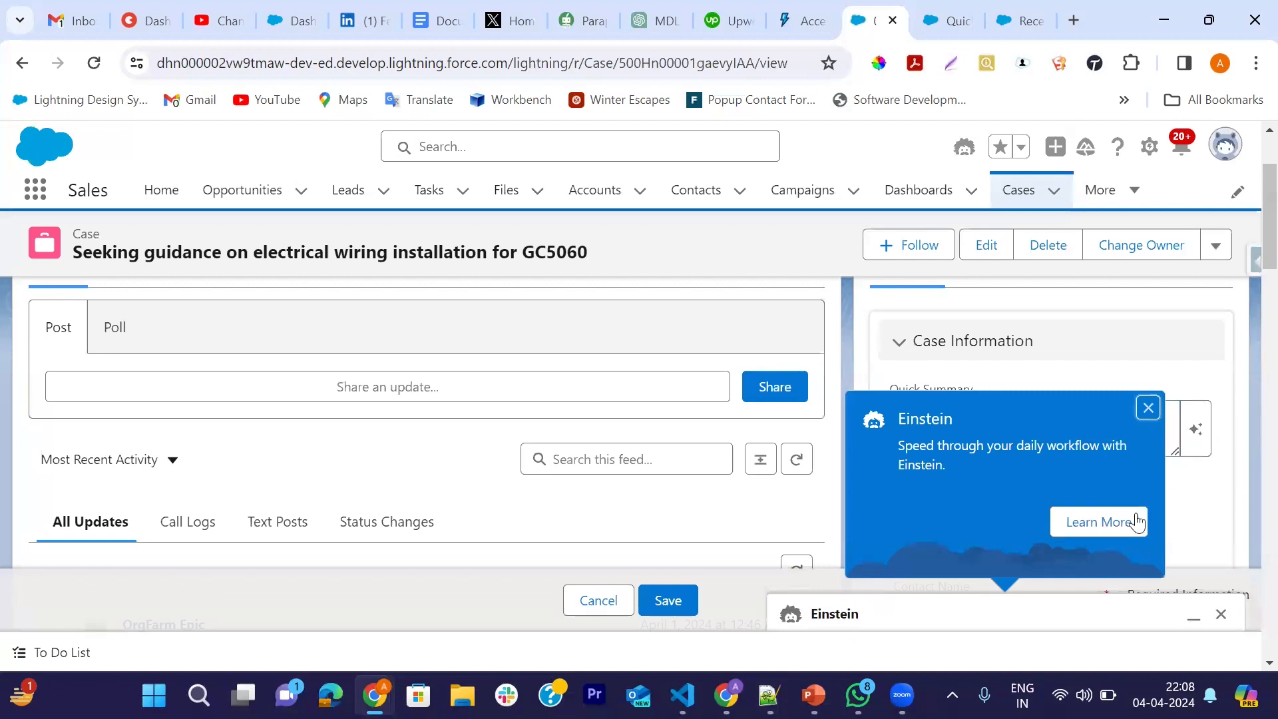
click(1149, 409)
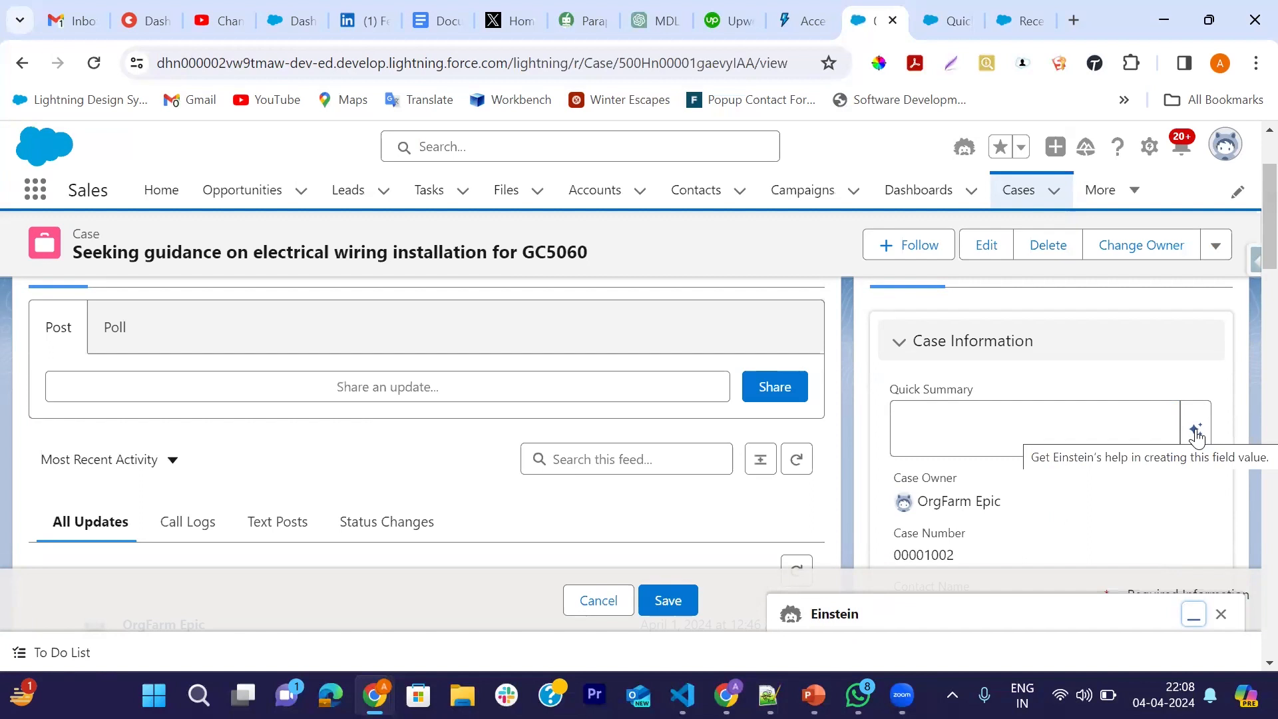
click(1196, 433)
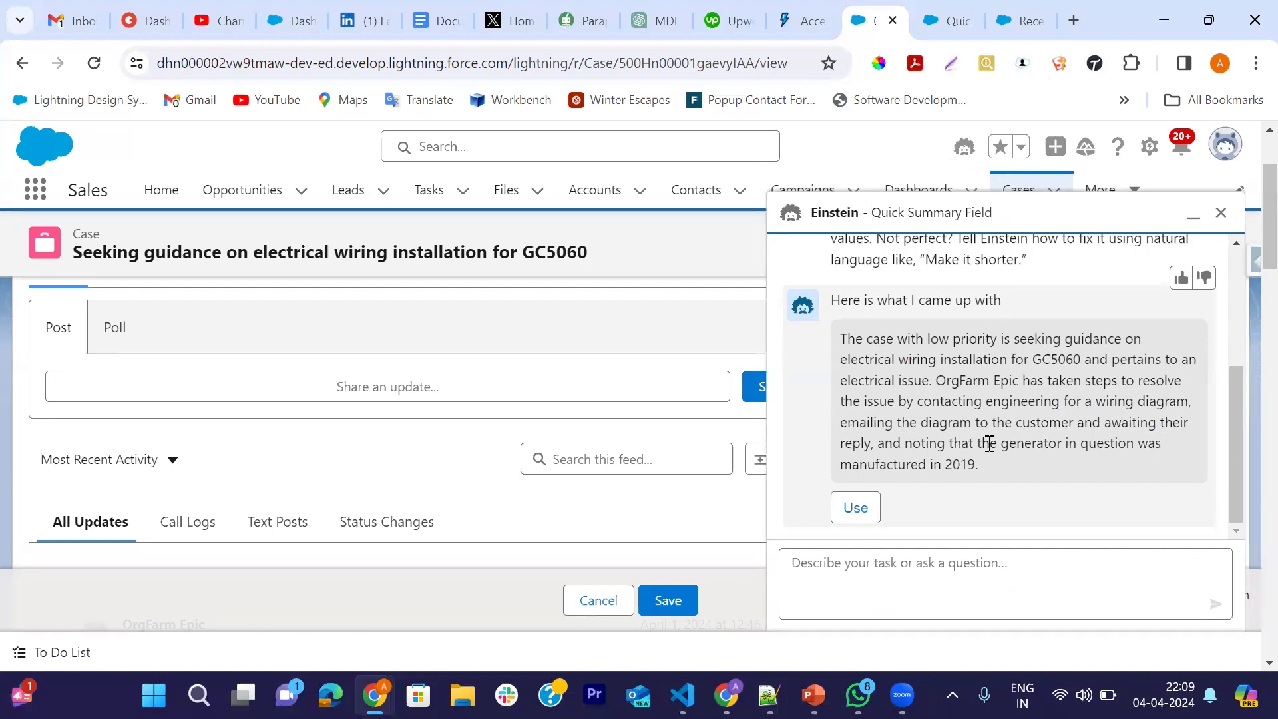
Step: Like Einstein's generated summary and insert it into the Quick Summary field, dismissing the feedback notification
scroll(990, 444, down, 1)
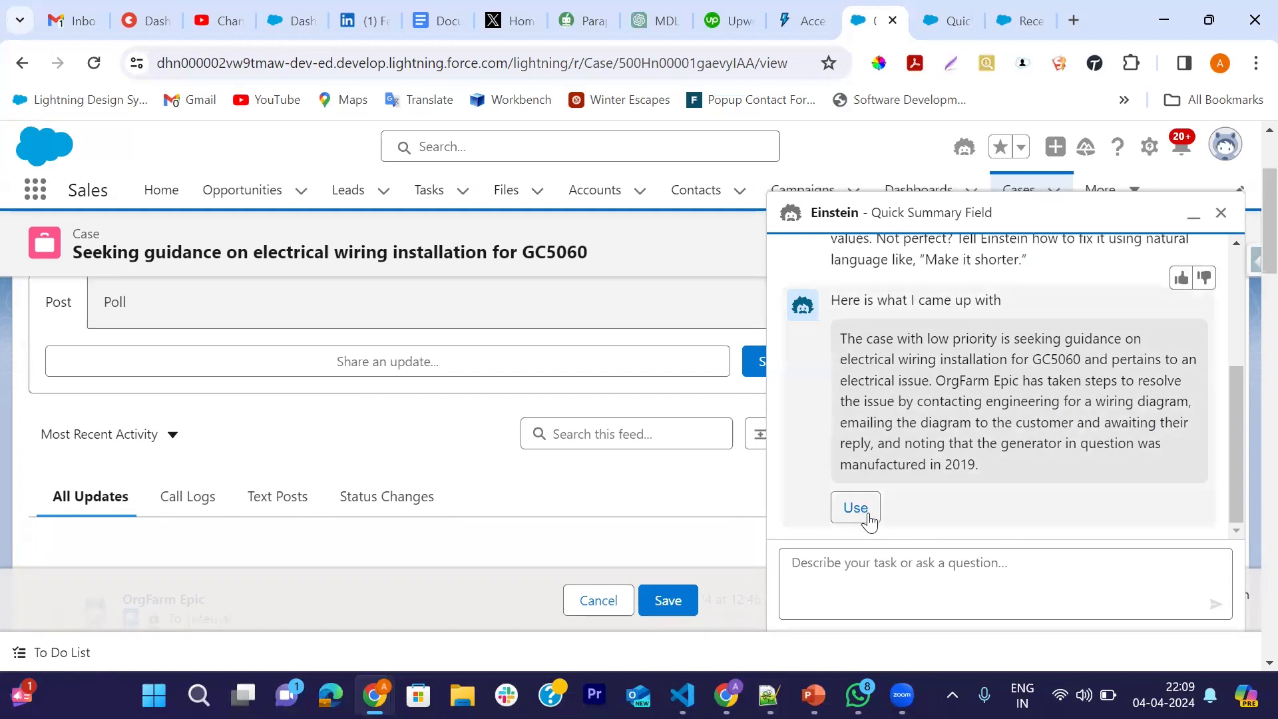
click(1180, 283)
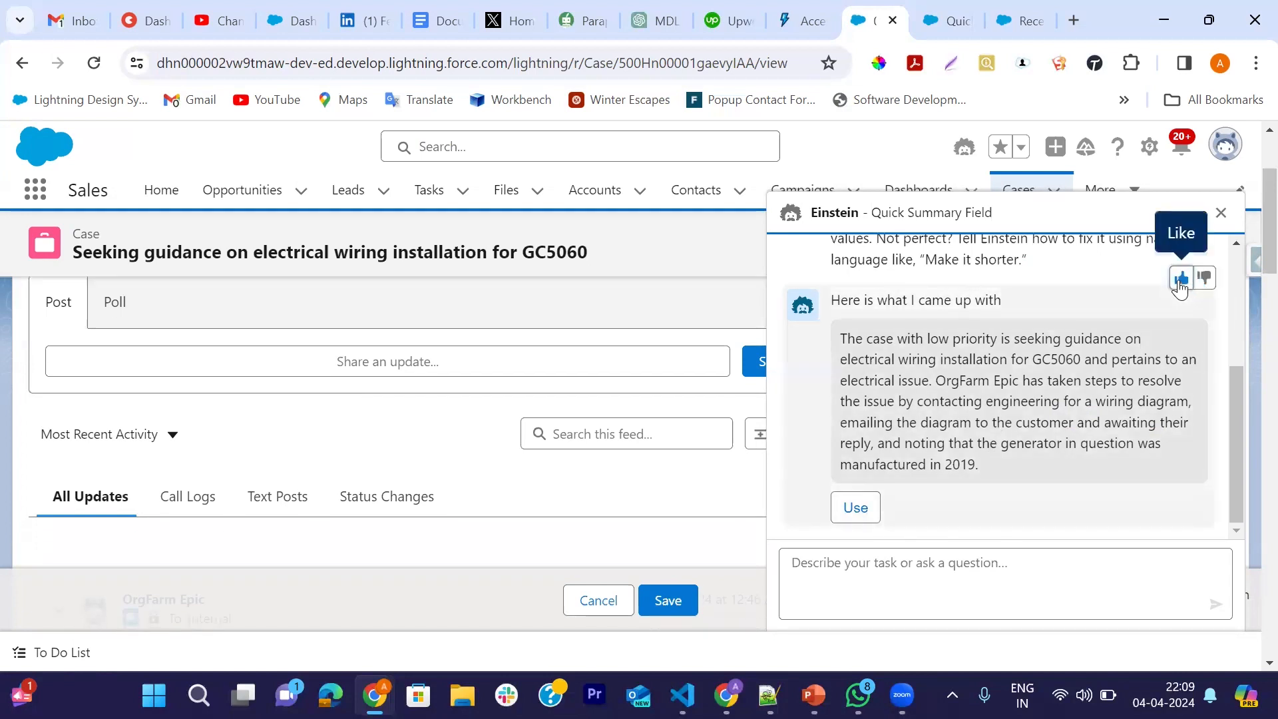
click(853, 511)
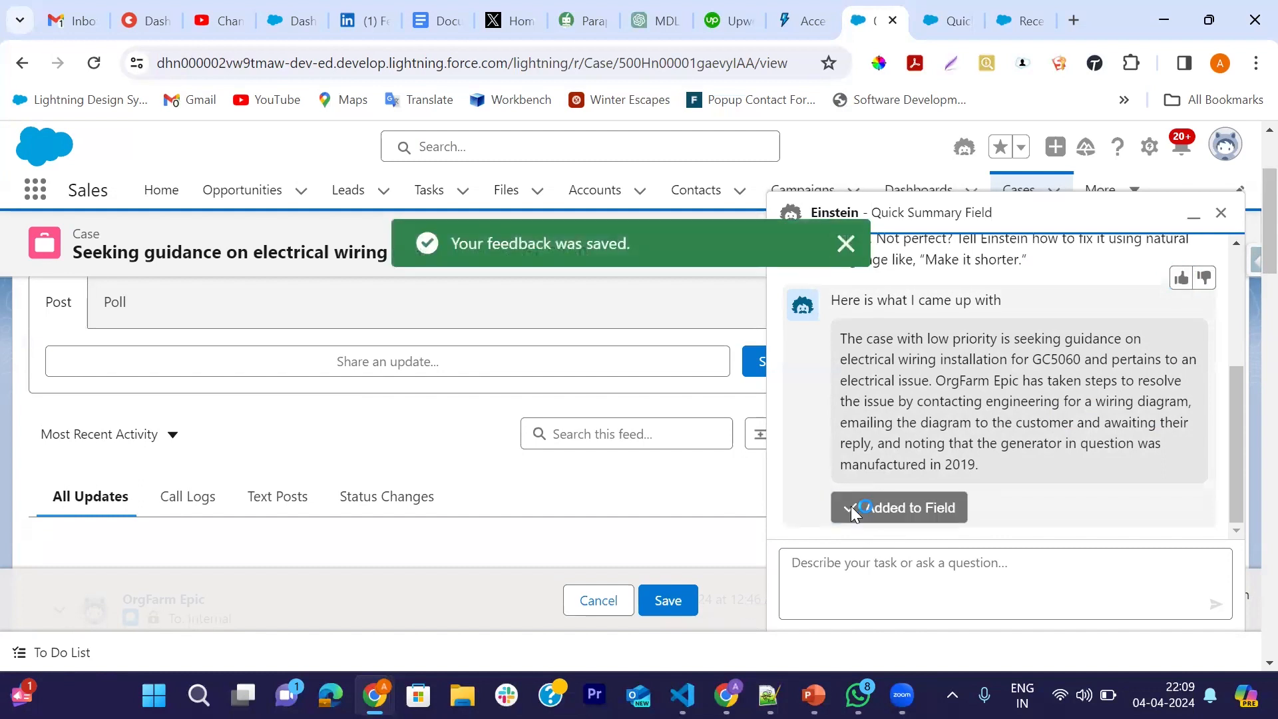
click(848, 257)
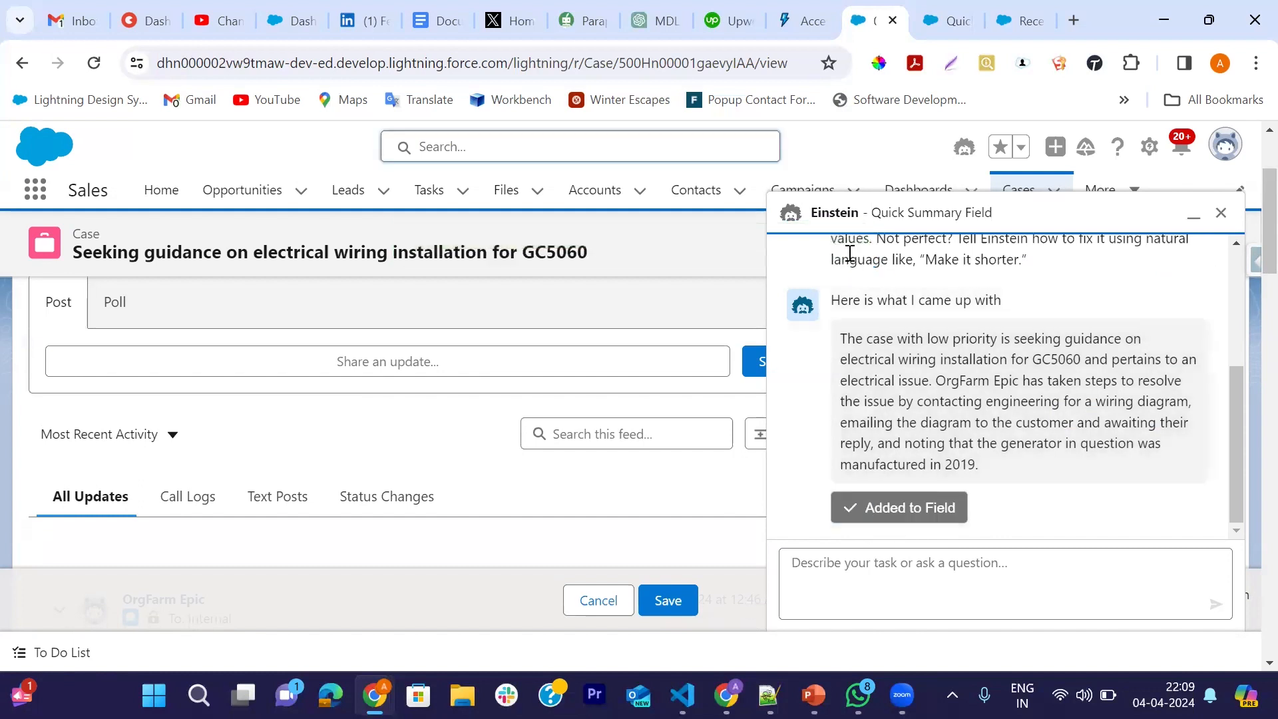
Step: Close the Einstein assistant, review the filled Quick Summary field and save the case record
scroll(1073, 436, down, 3)
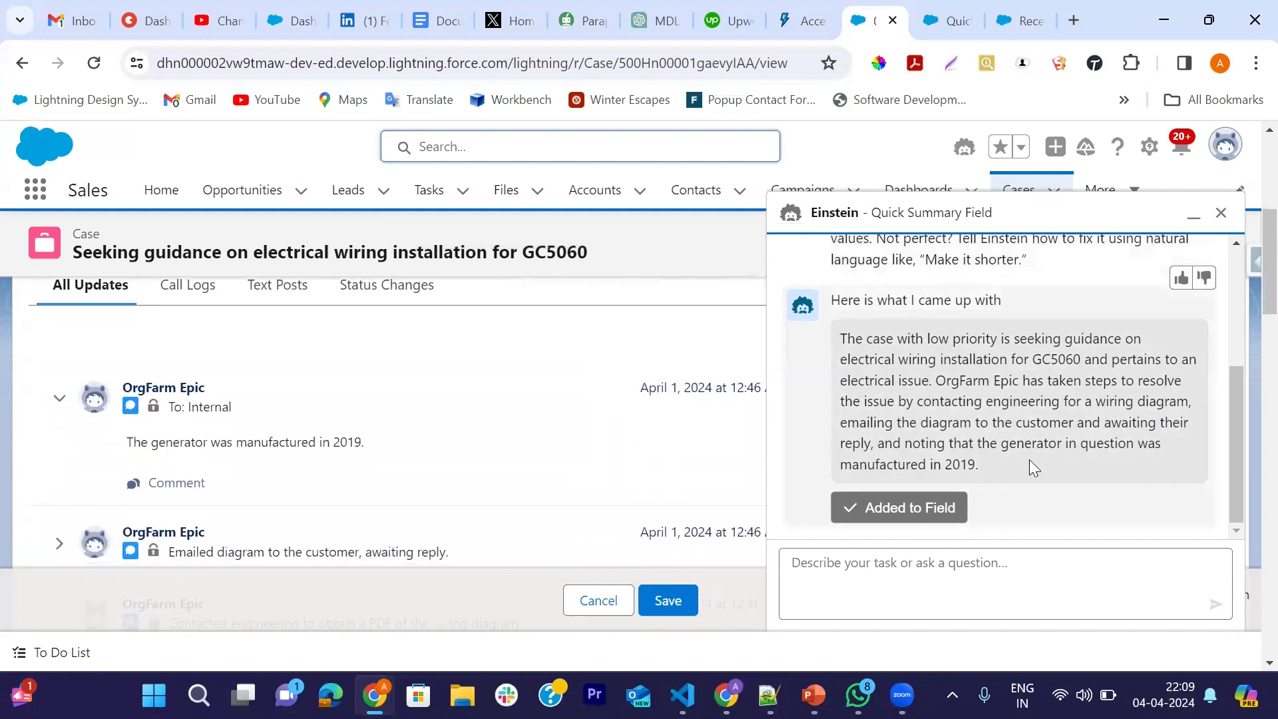
scroll(1116, 442, up, 5)
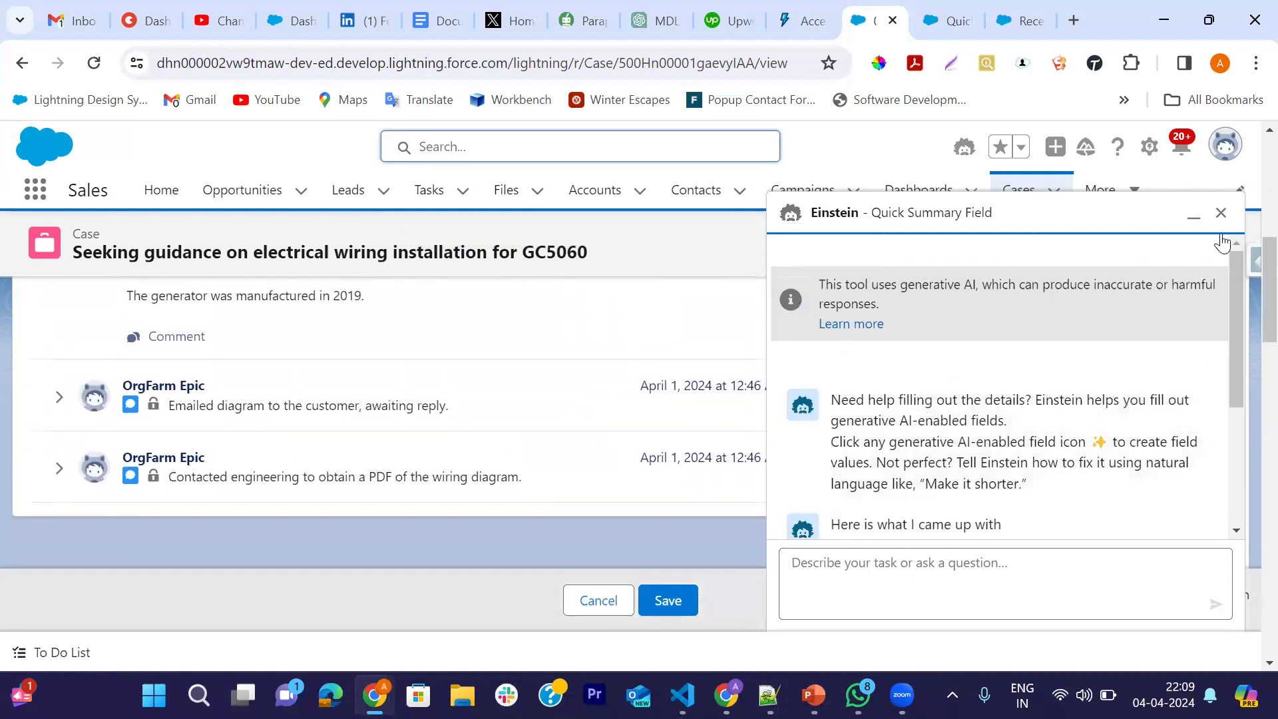
click(1221, 213)
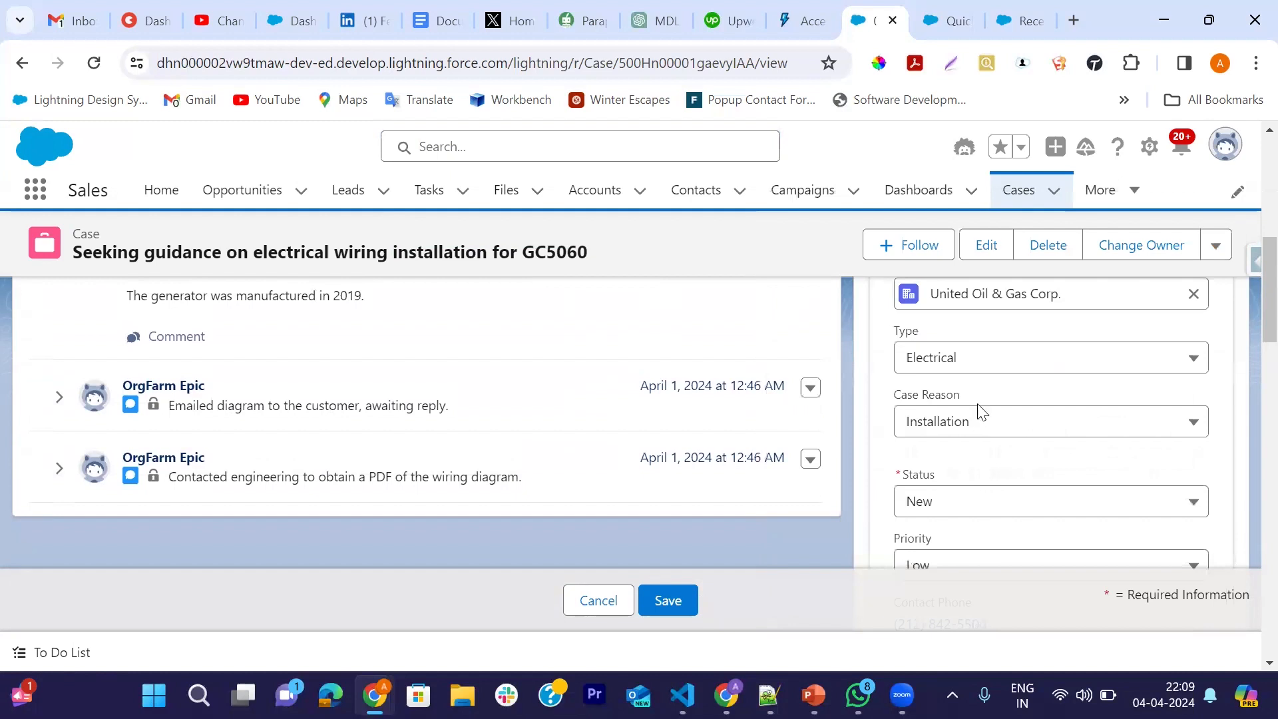
scroll(981, 413, up, 5)
scroll(994, 413, down, 2)
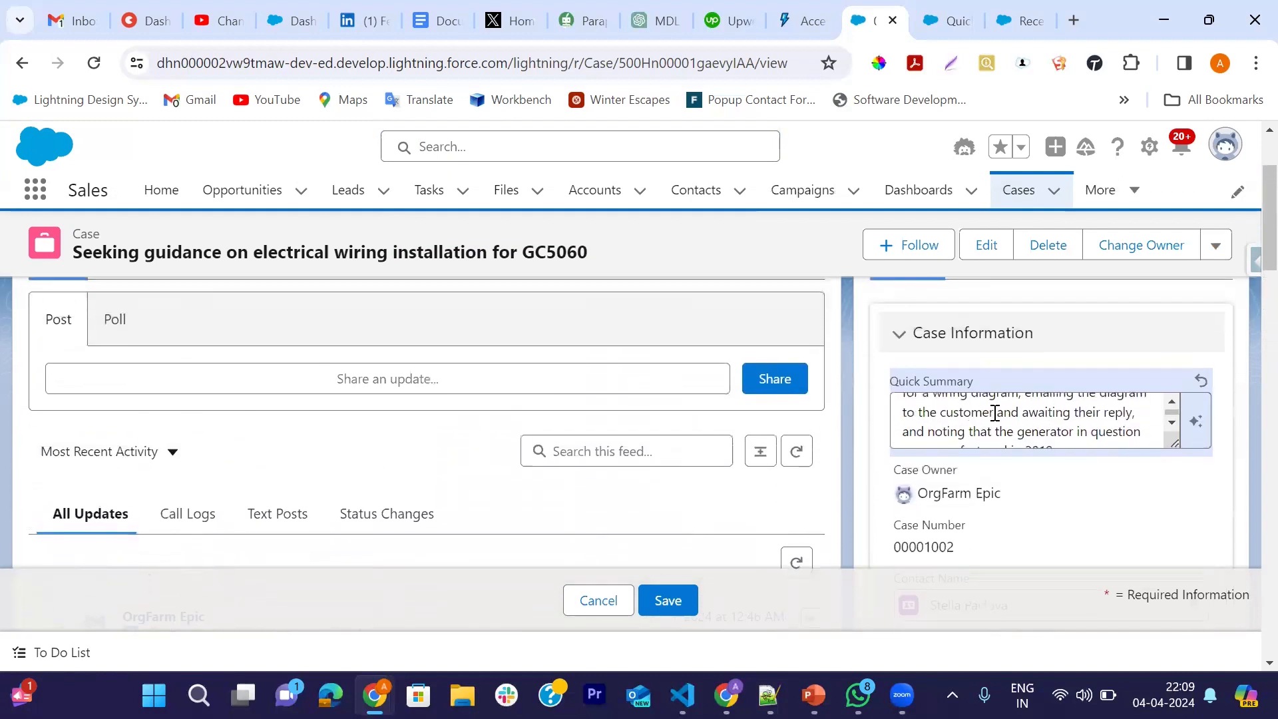
scroll(961, 414, down, 3)
click(668, 602)
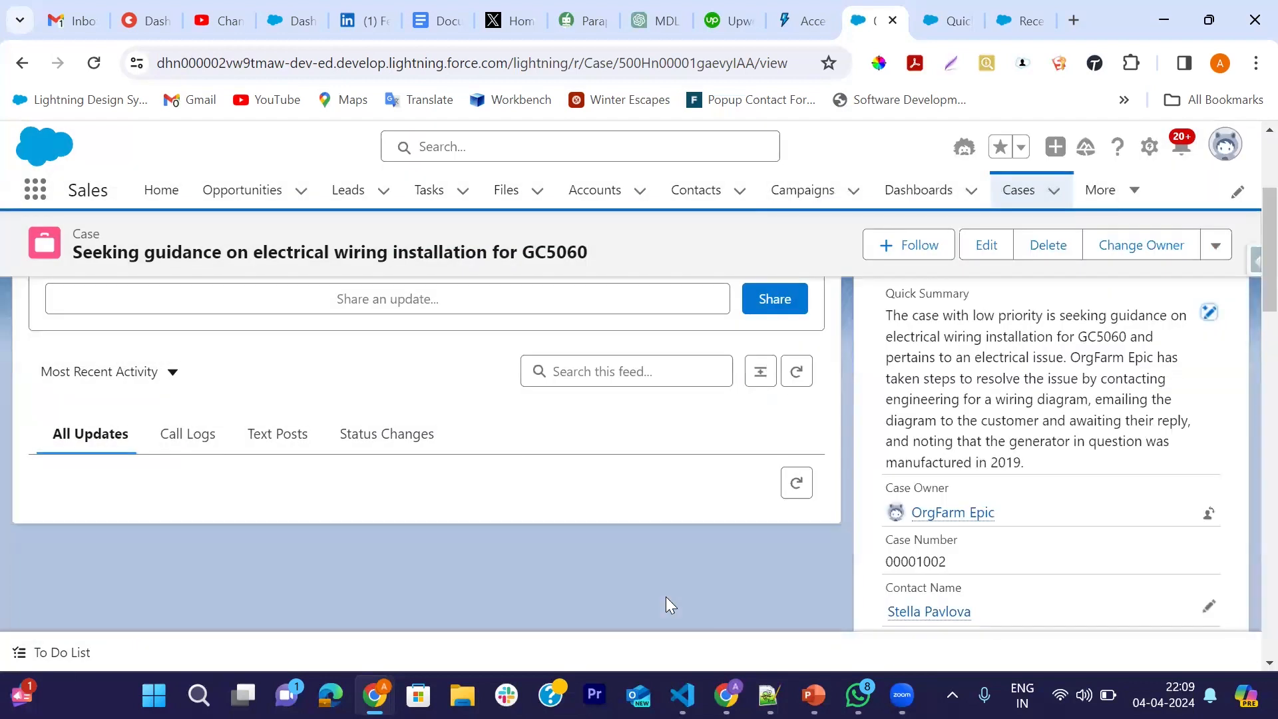
scroll(1065, 426, up, 2)
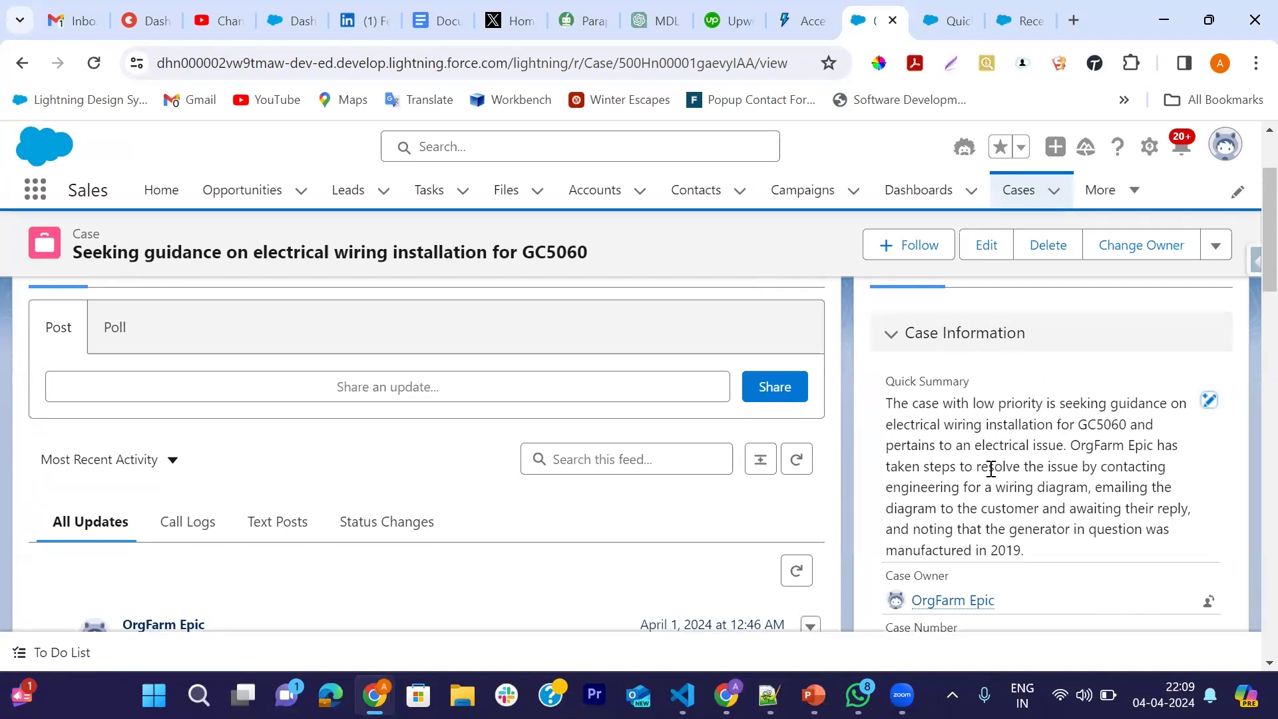
scroll(620, 338, up, 3)
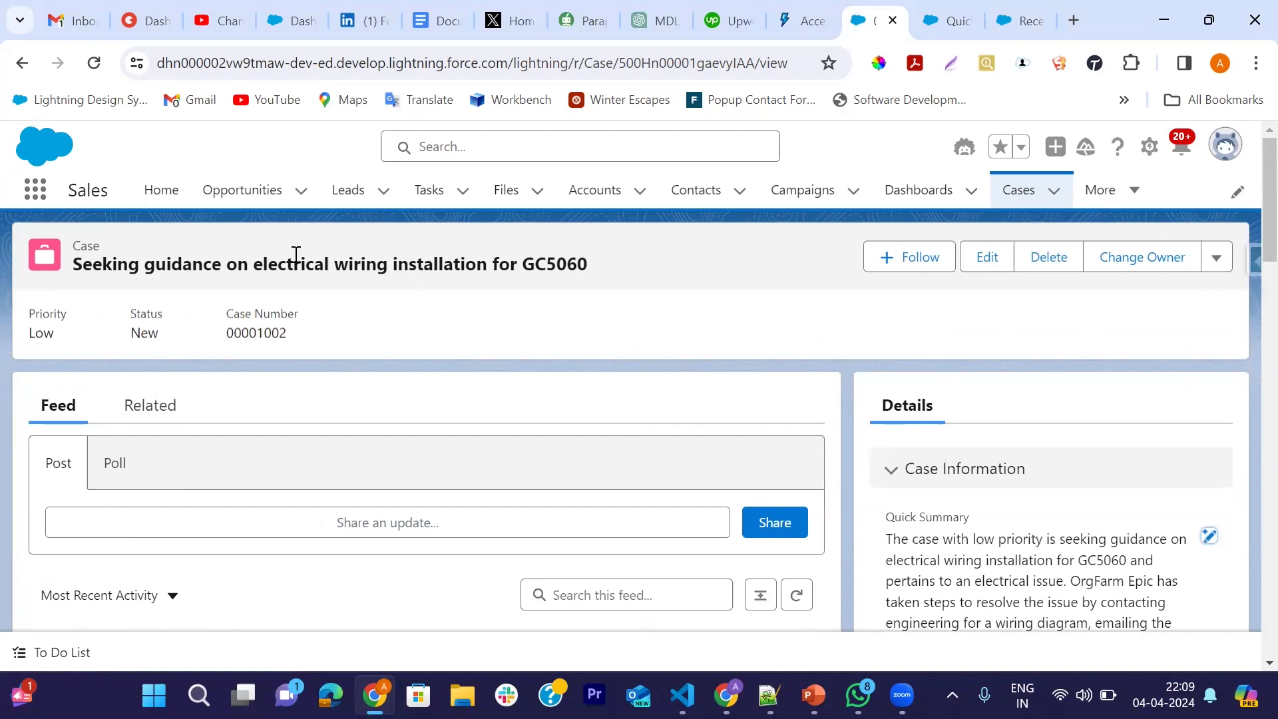
Step: Go to the Sales home page, view the Einstein assistant there and close it again
click(172, 194)
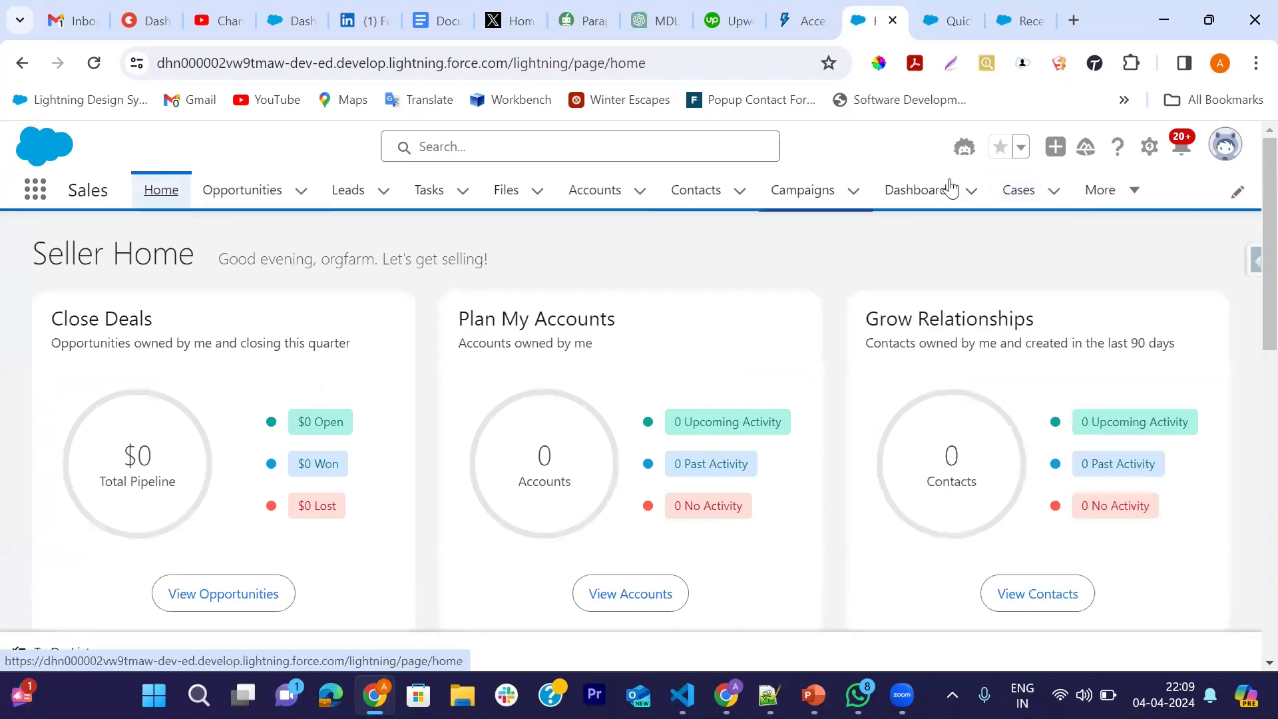
click(965, 147)
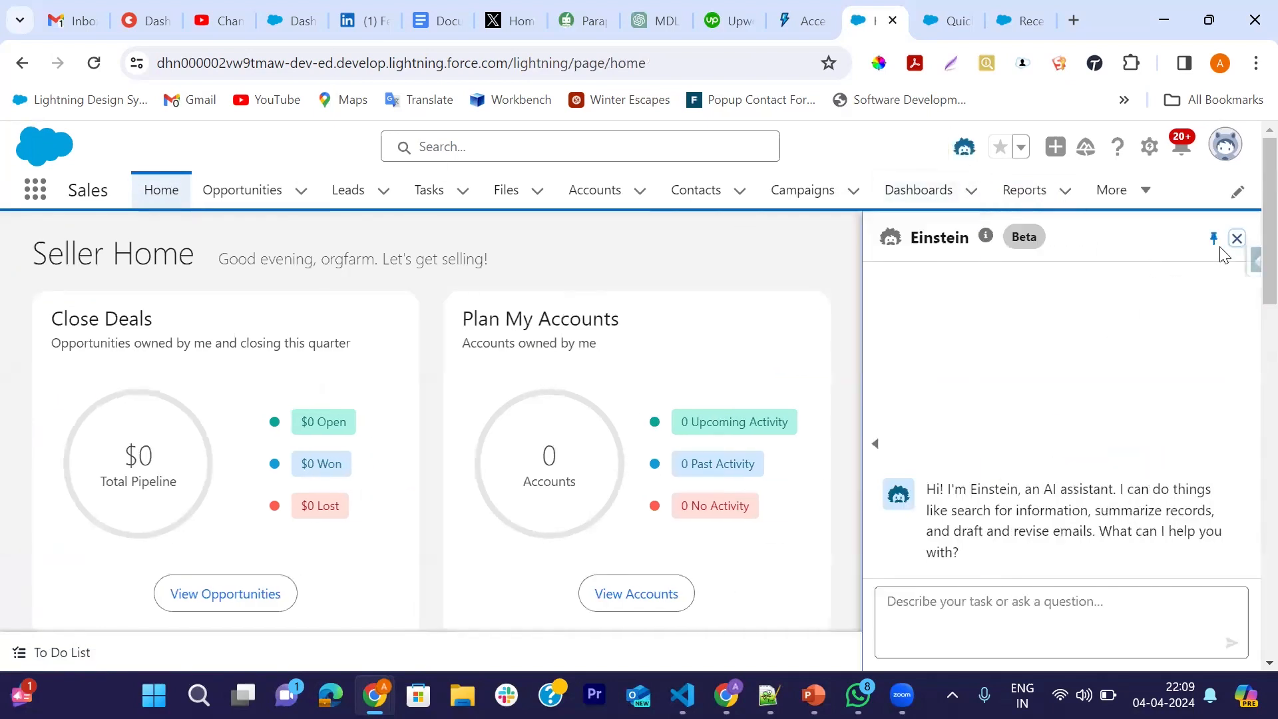
click(1237, 238)
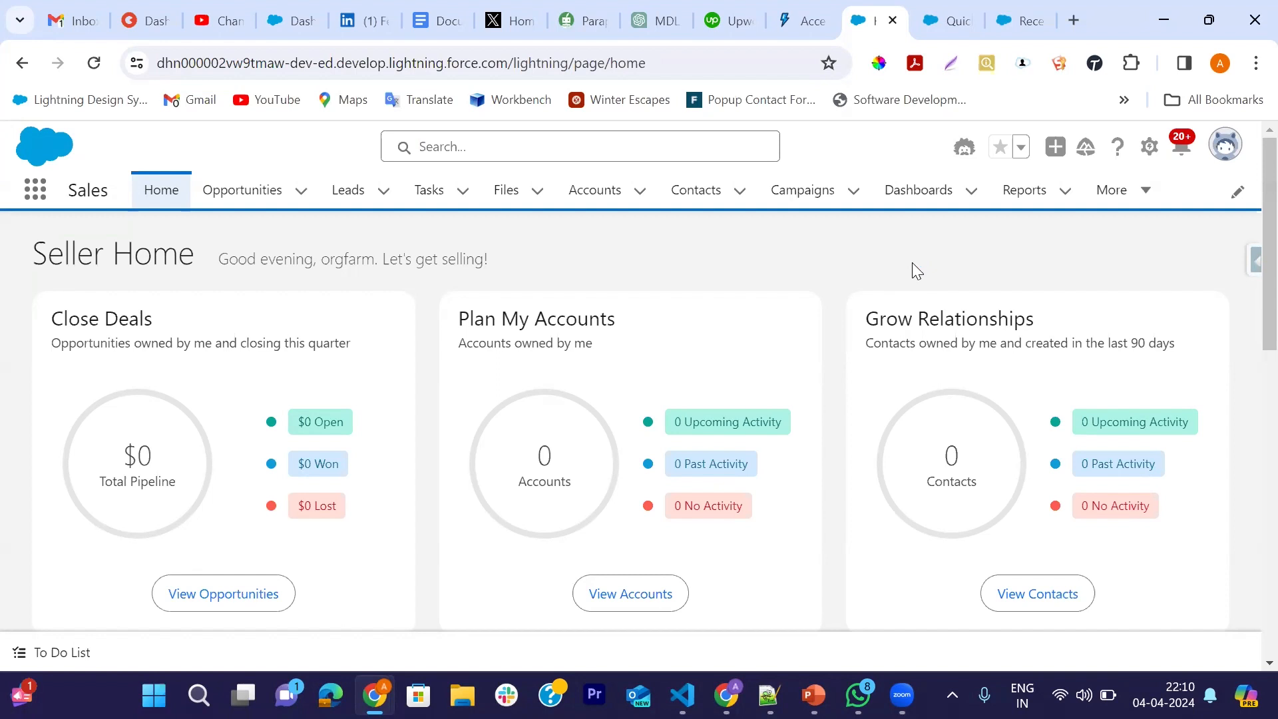
click(980, 170)
click(1024, 165)
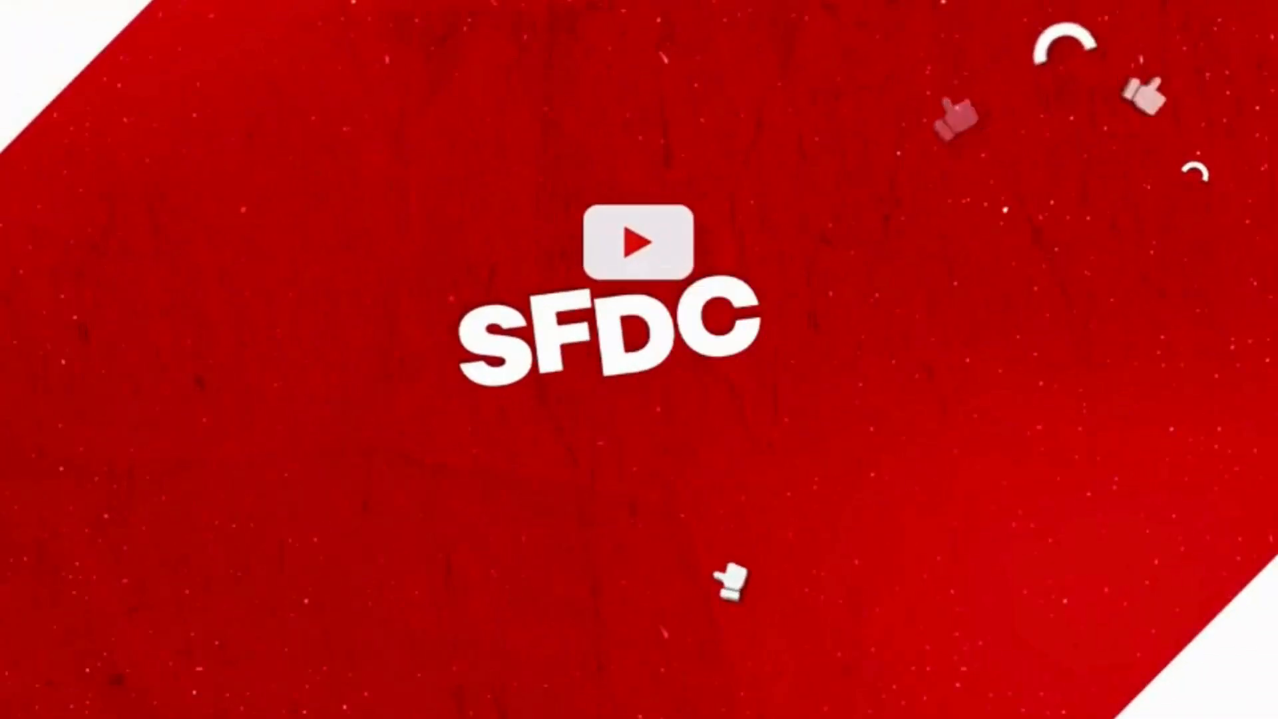